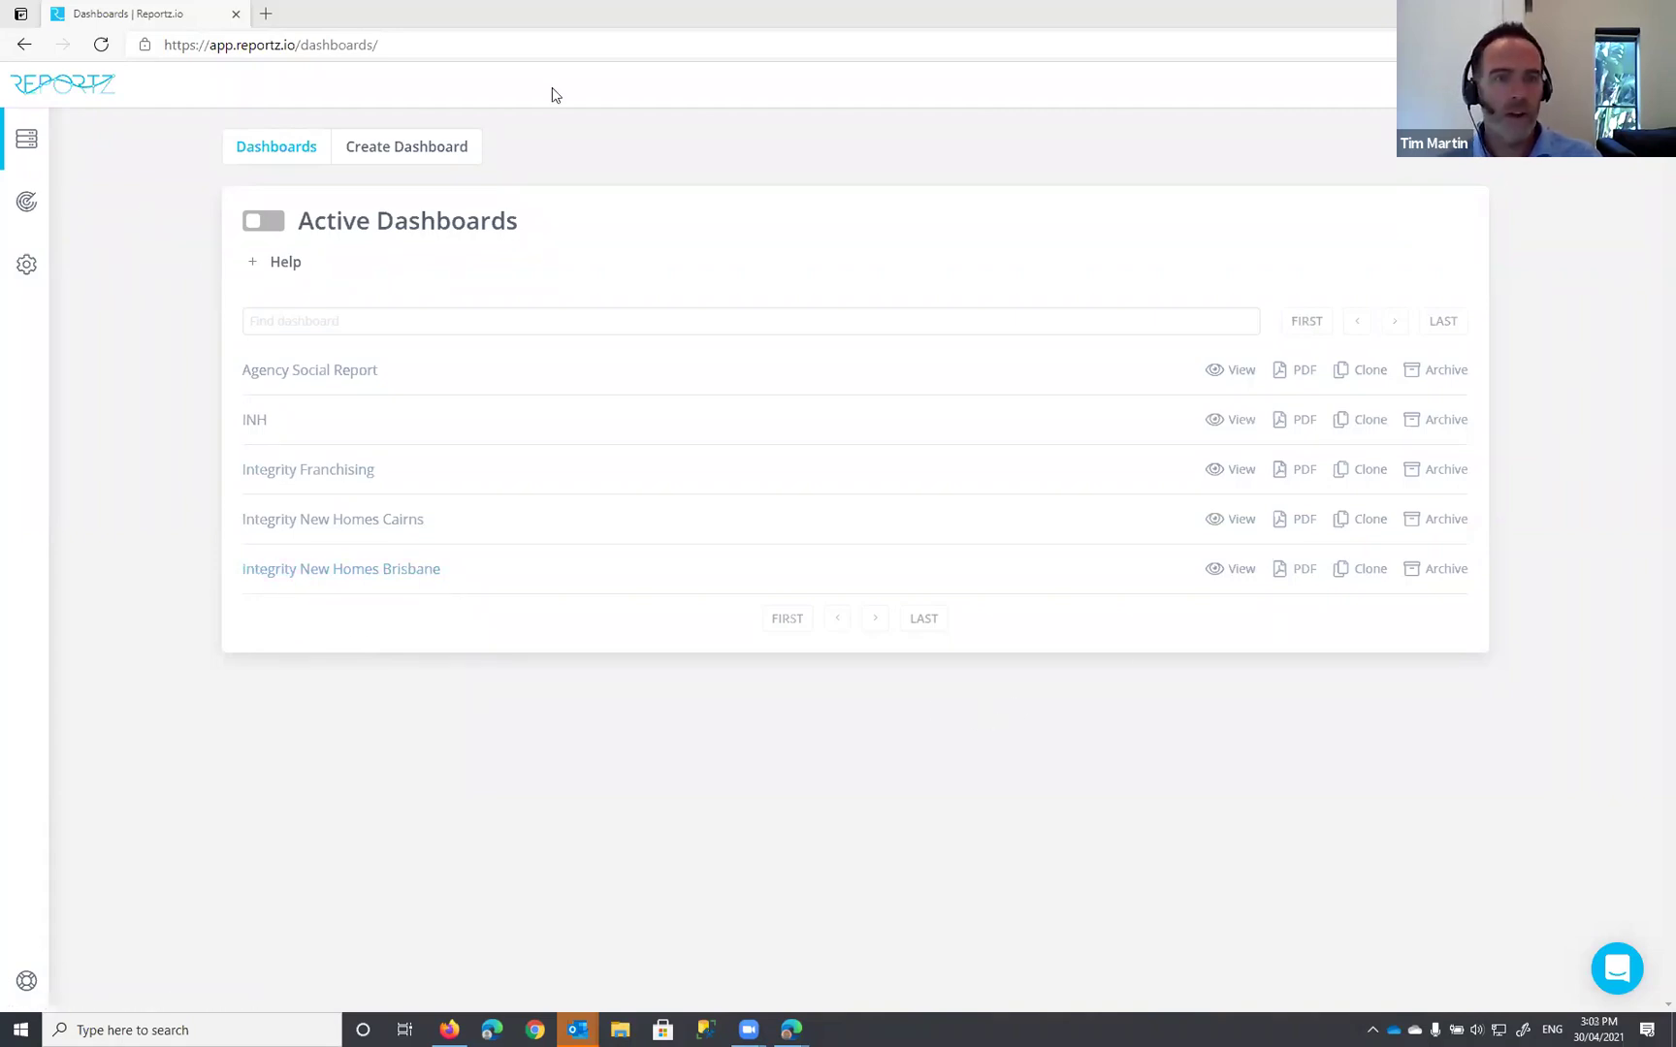
# Step: Go from the Active Dashboards list to the Create a Dashboard form
pyautogui.click(412, 153)
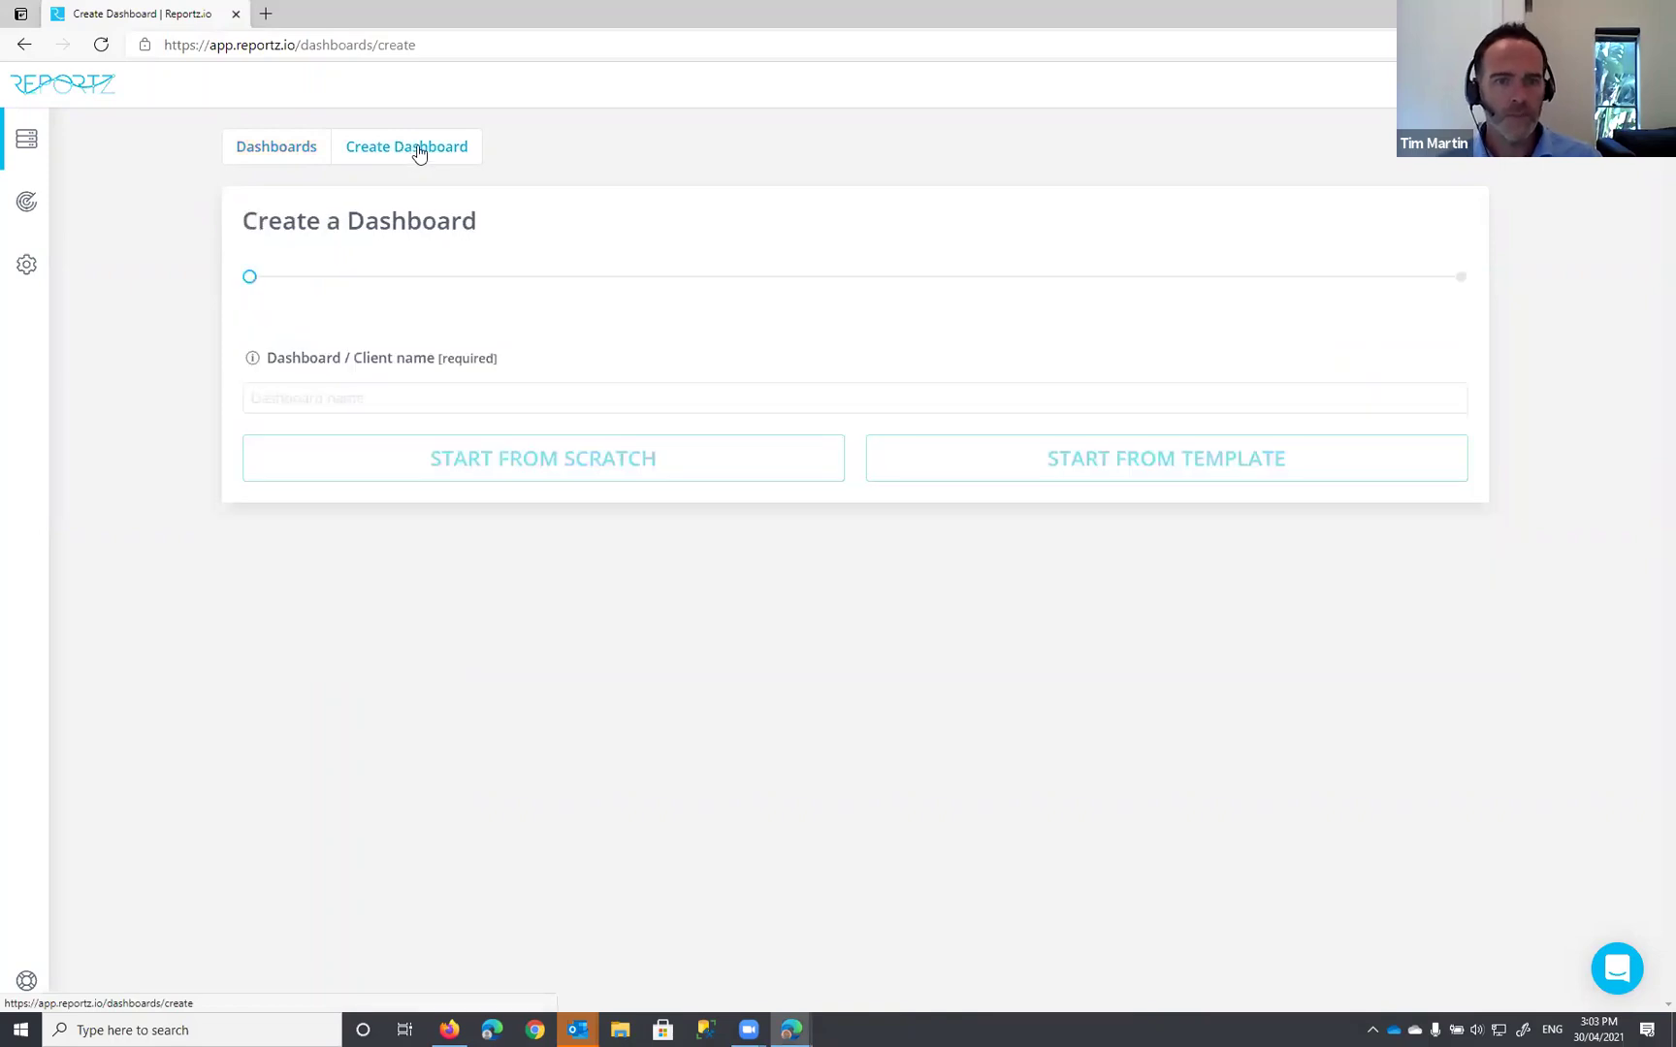
# Step: Name the dashboard 'Integrity New Homes Brisbane Webinar' and start it from scratch
pyautogui.click(325, 402)
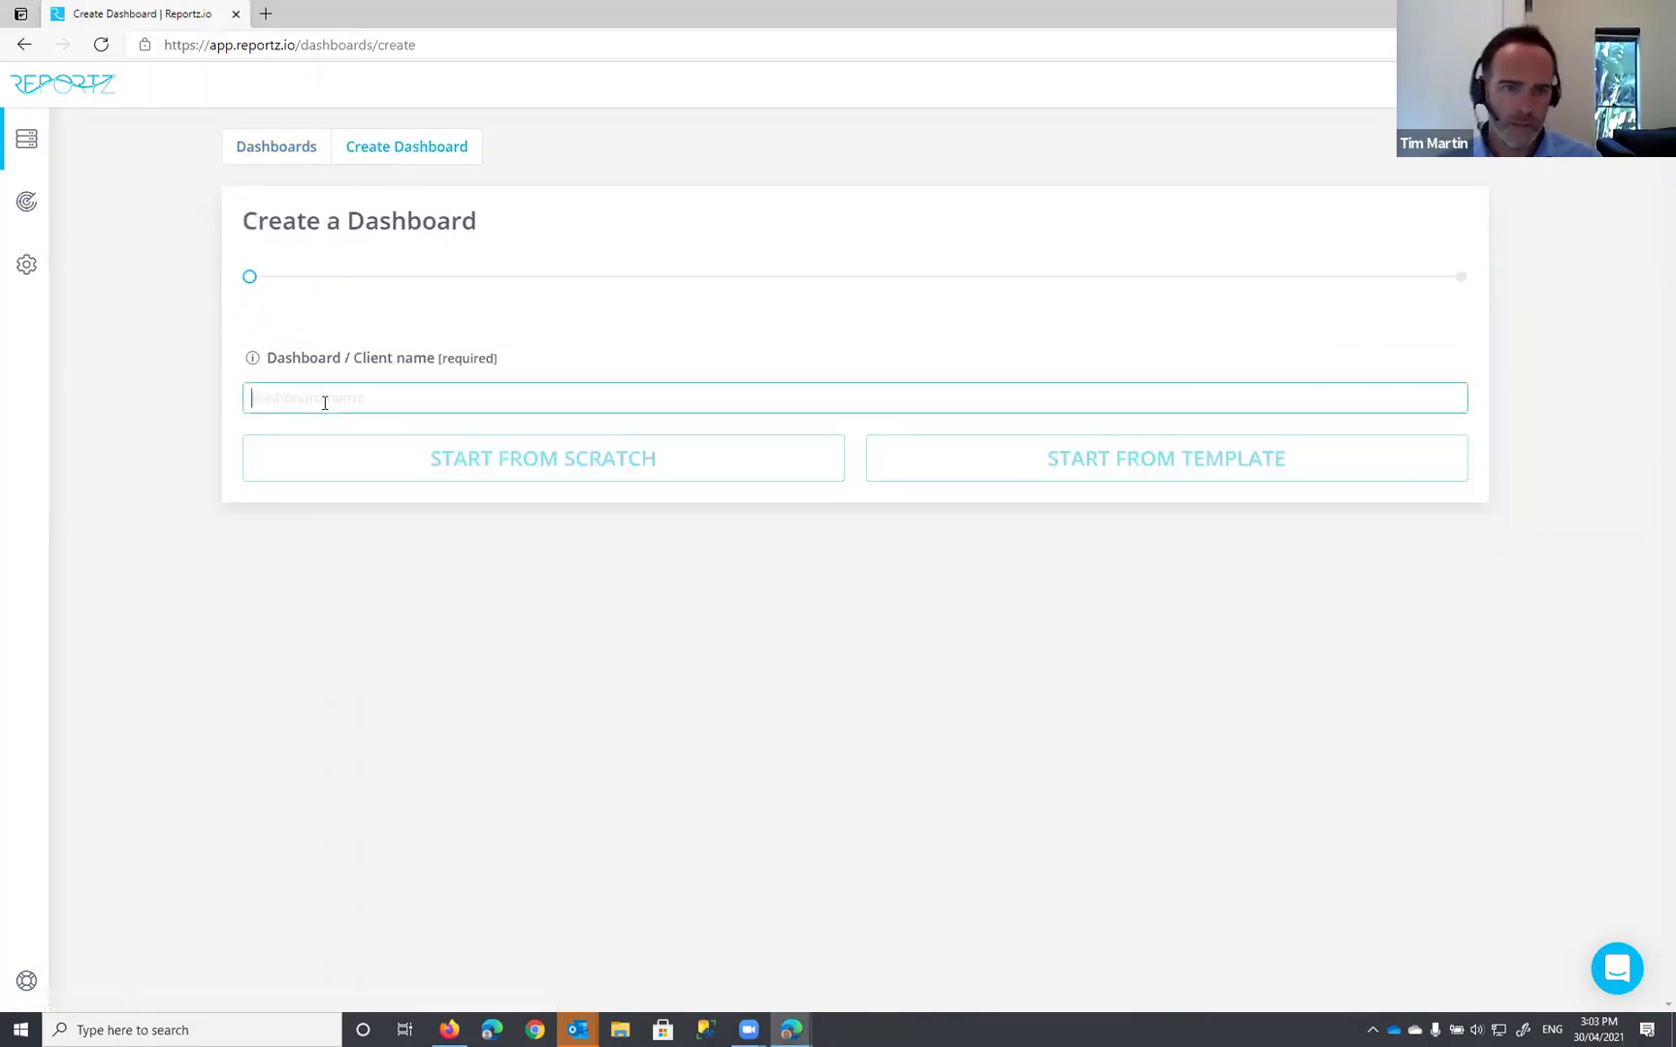
pyautogui.write('Integrity New ')
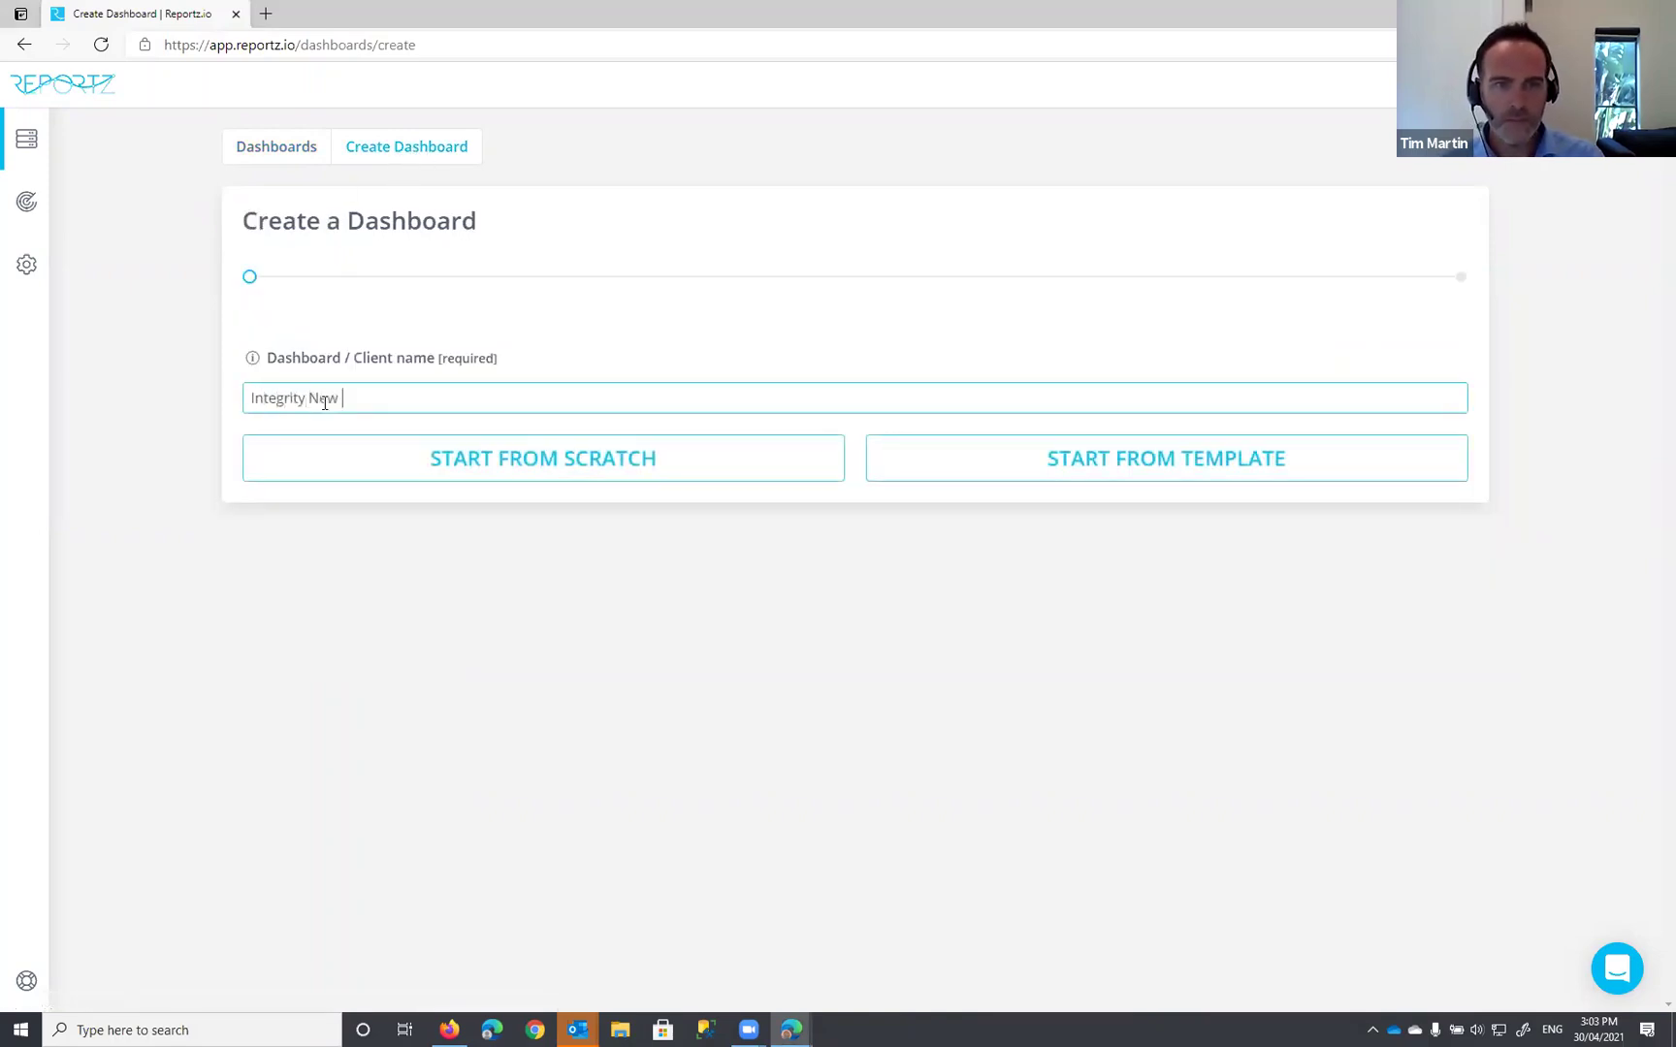
pyautogui.write('Homes Brisbane Webinar')
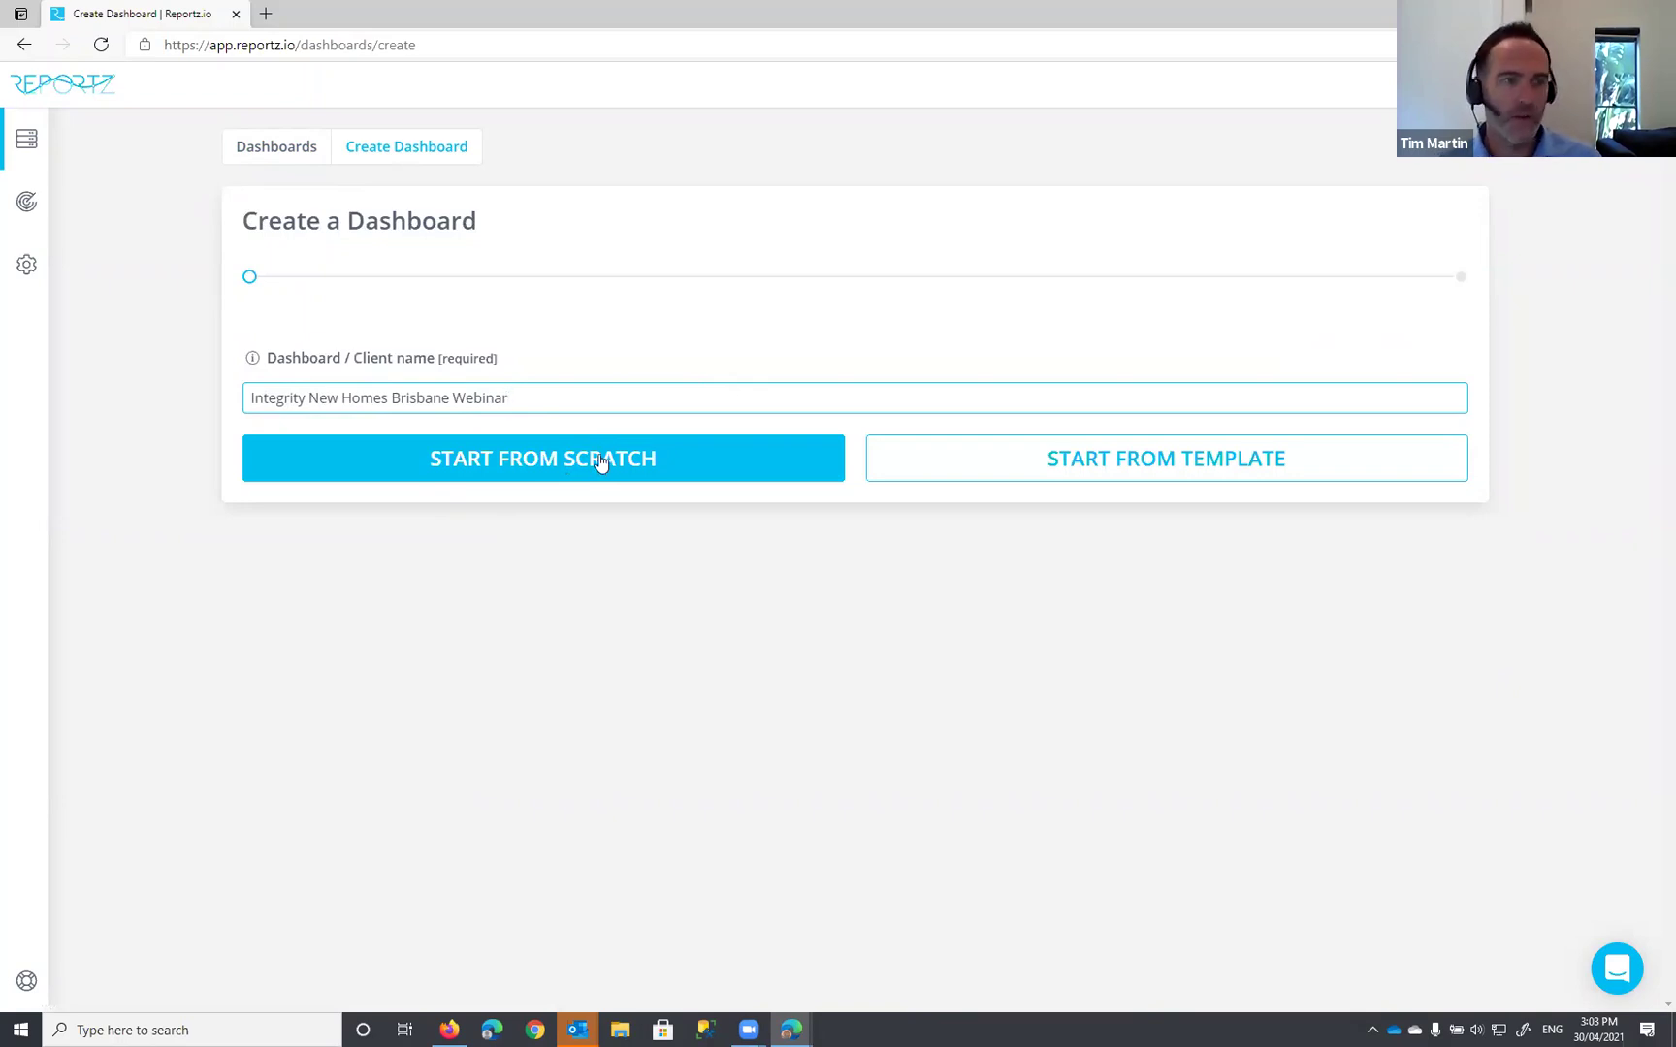
pyautogui.click(505, 474)
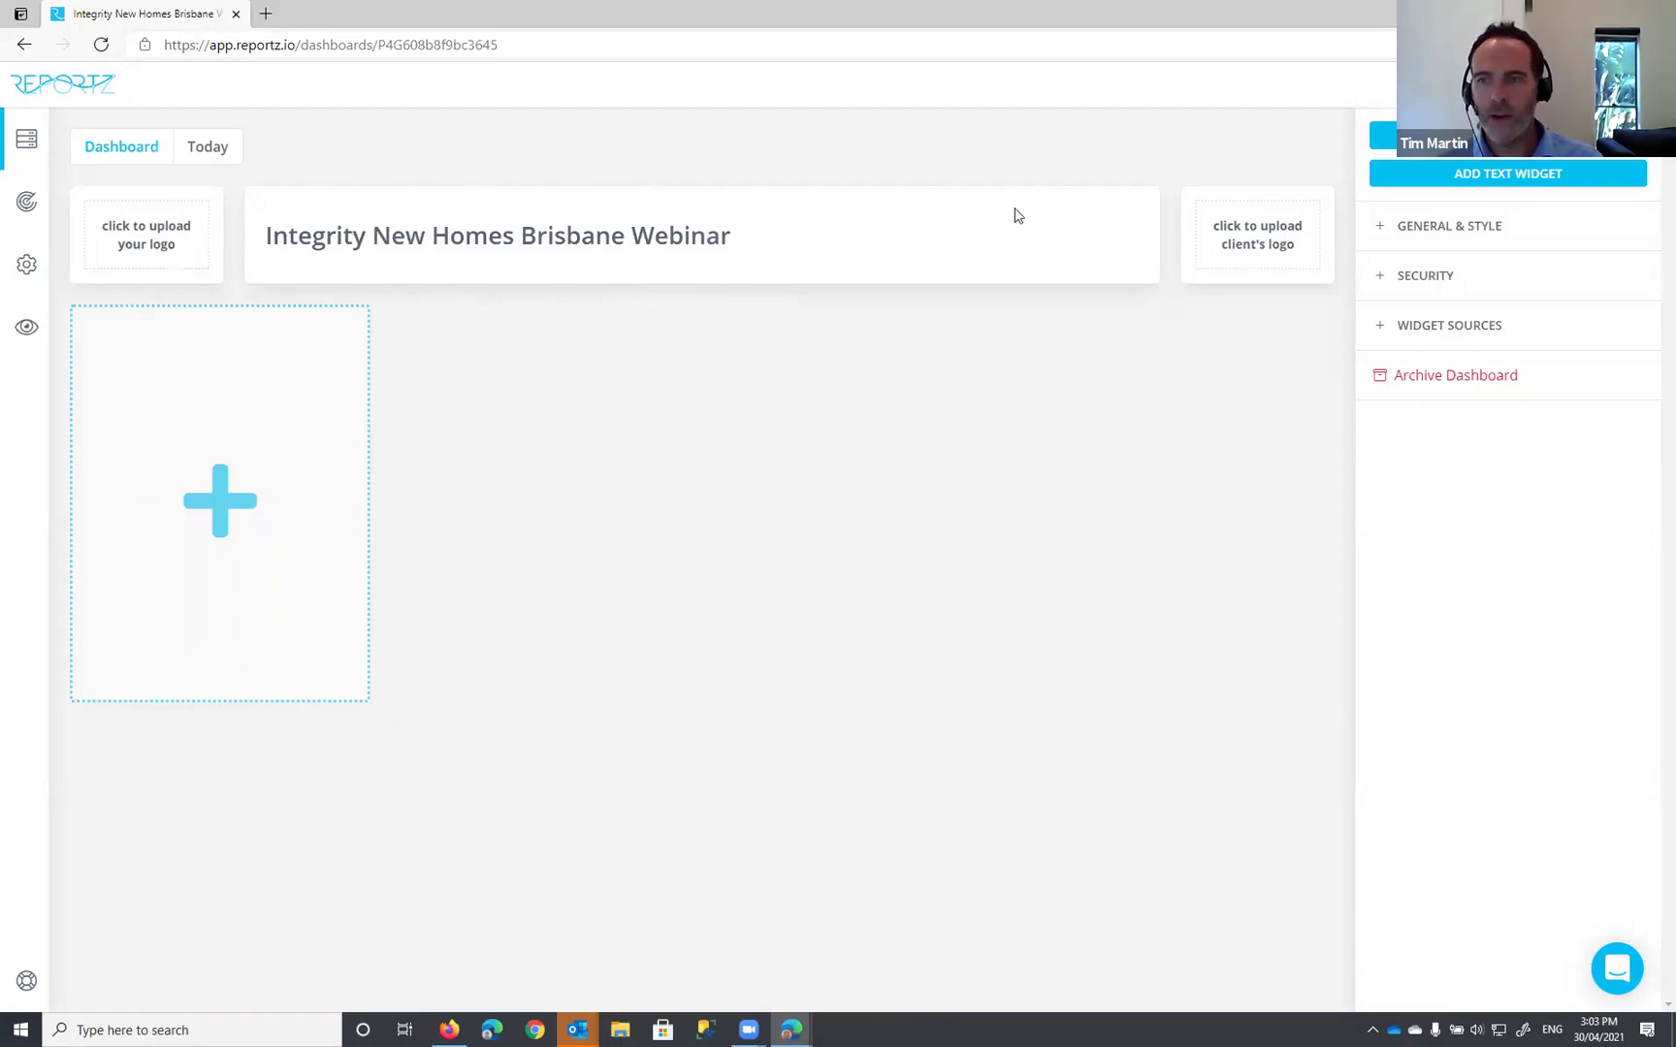
# Step: Upload Integrity_Franchising_Logo.jpg as the agency logo
pyautogui.click(159, 250)
pyautogui.click(309, 128)
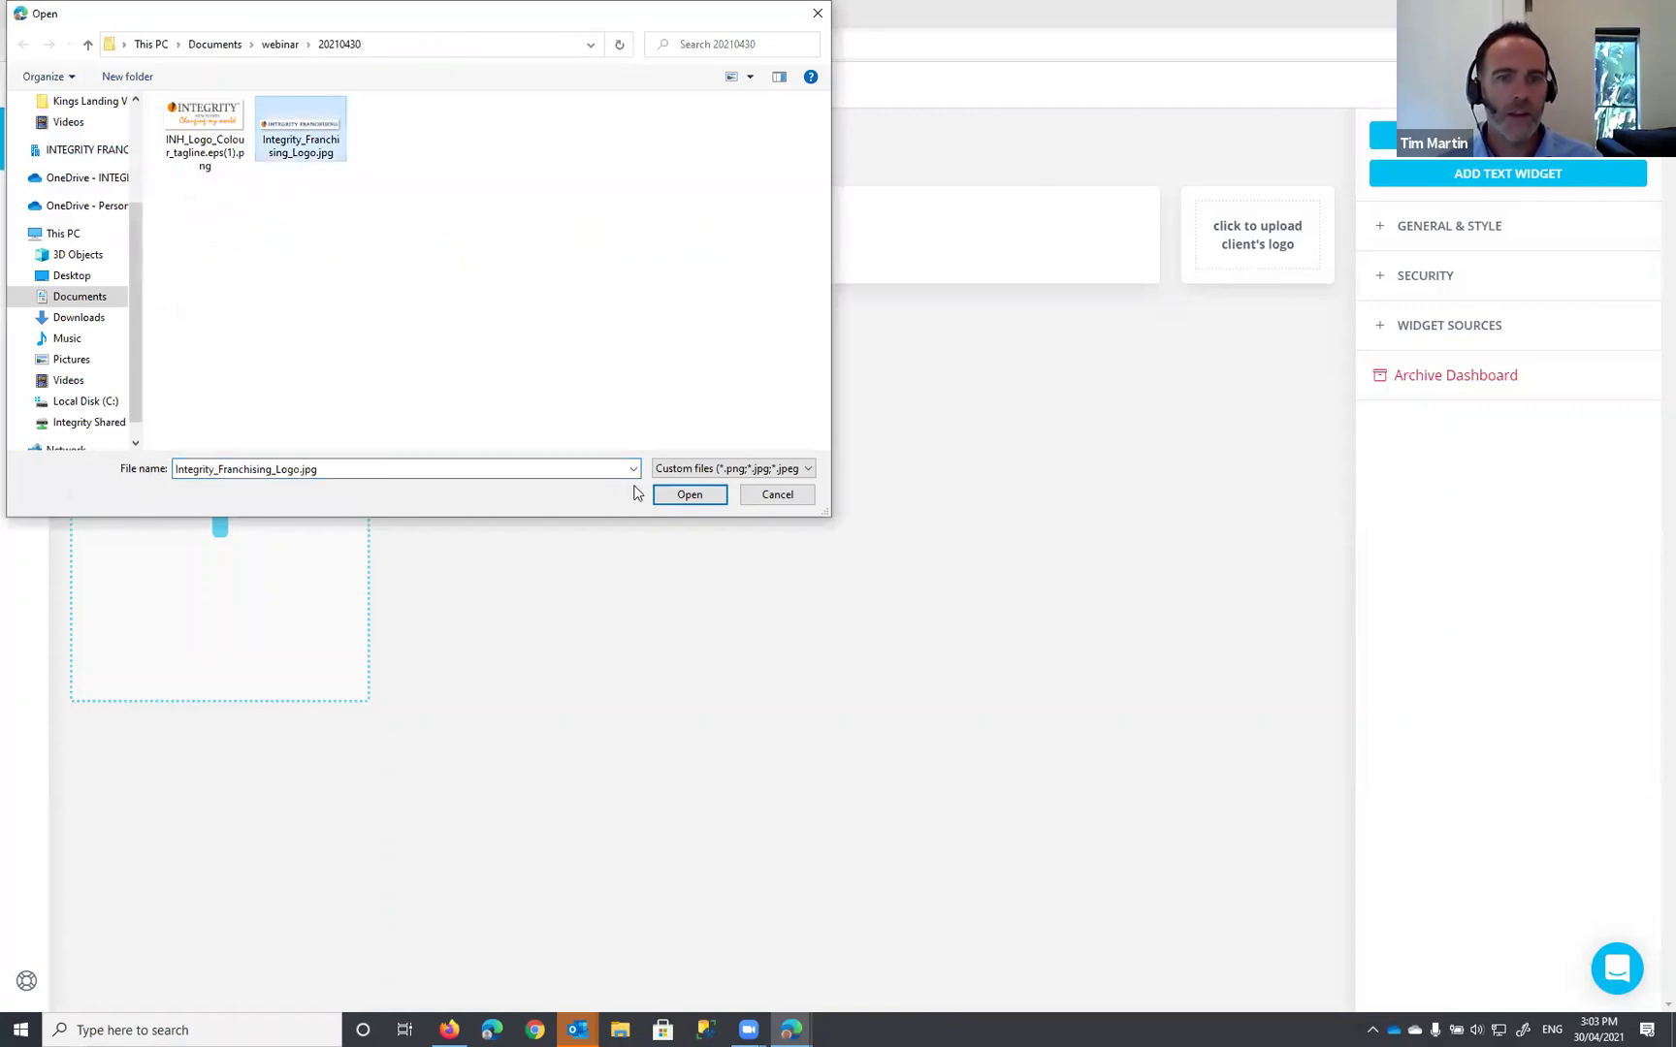
pyautogui.click(689, 493)
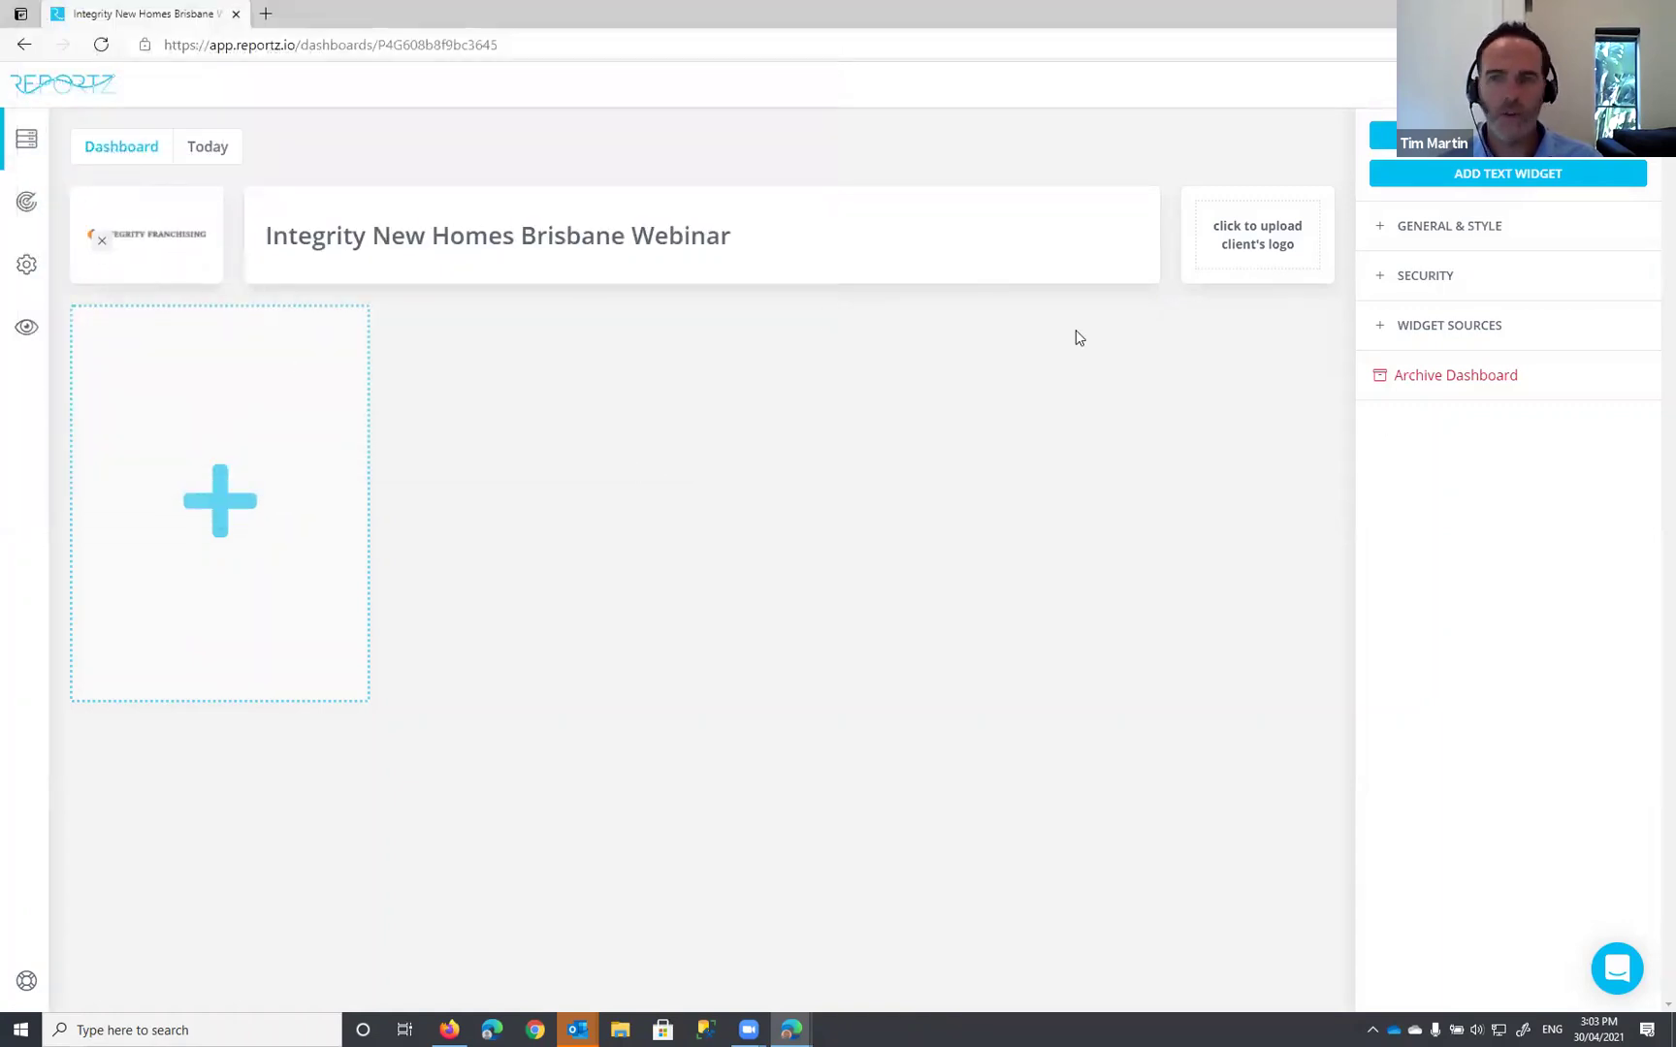
# Step: Upload the INH colour logo file as the client's logo
pyautogui.click(1266, 233)
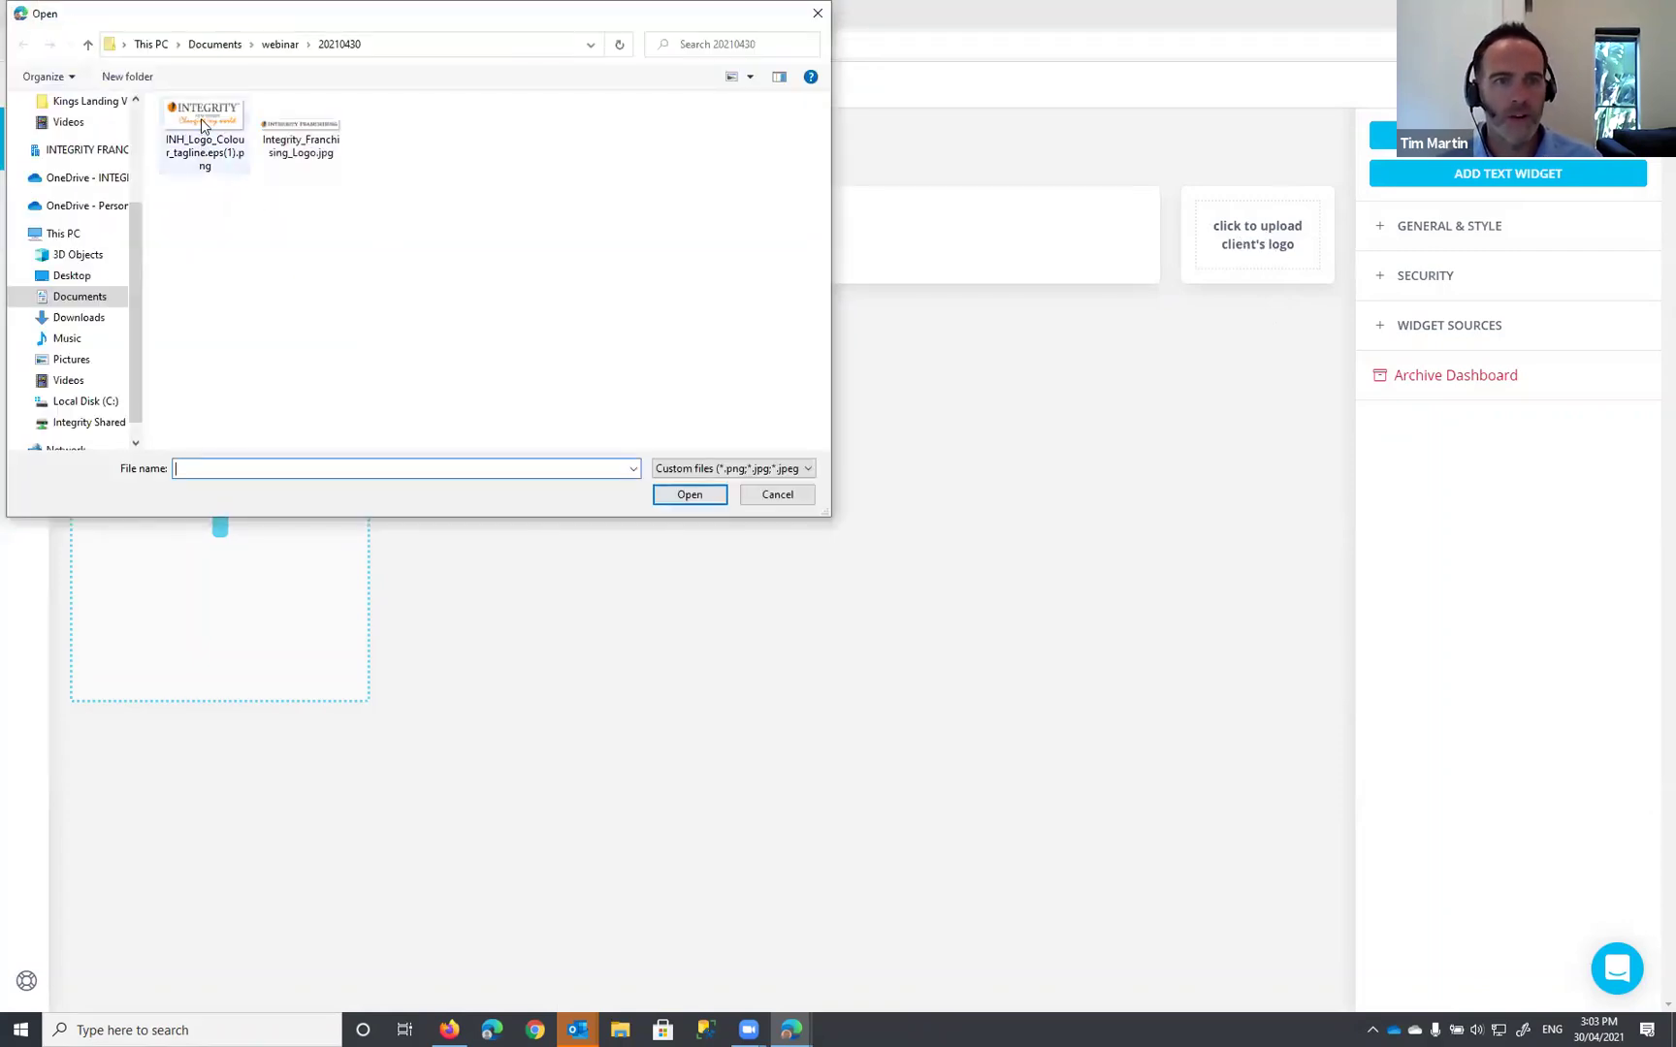
pyautogui.click(201, 118)
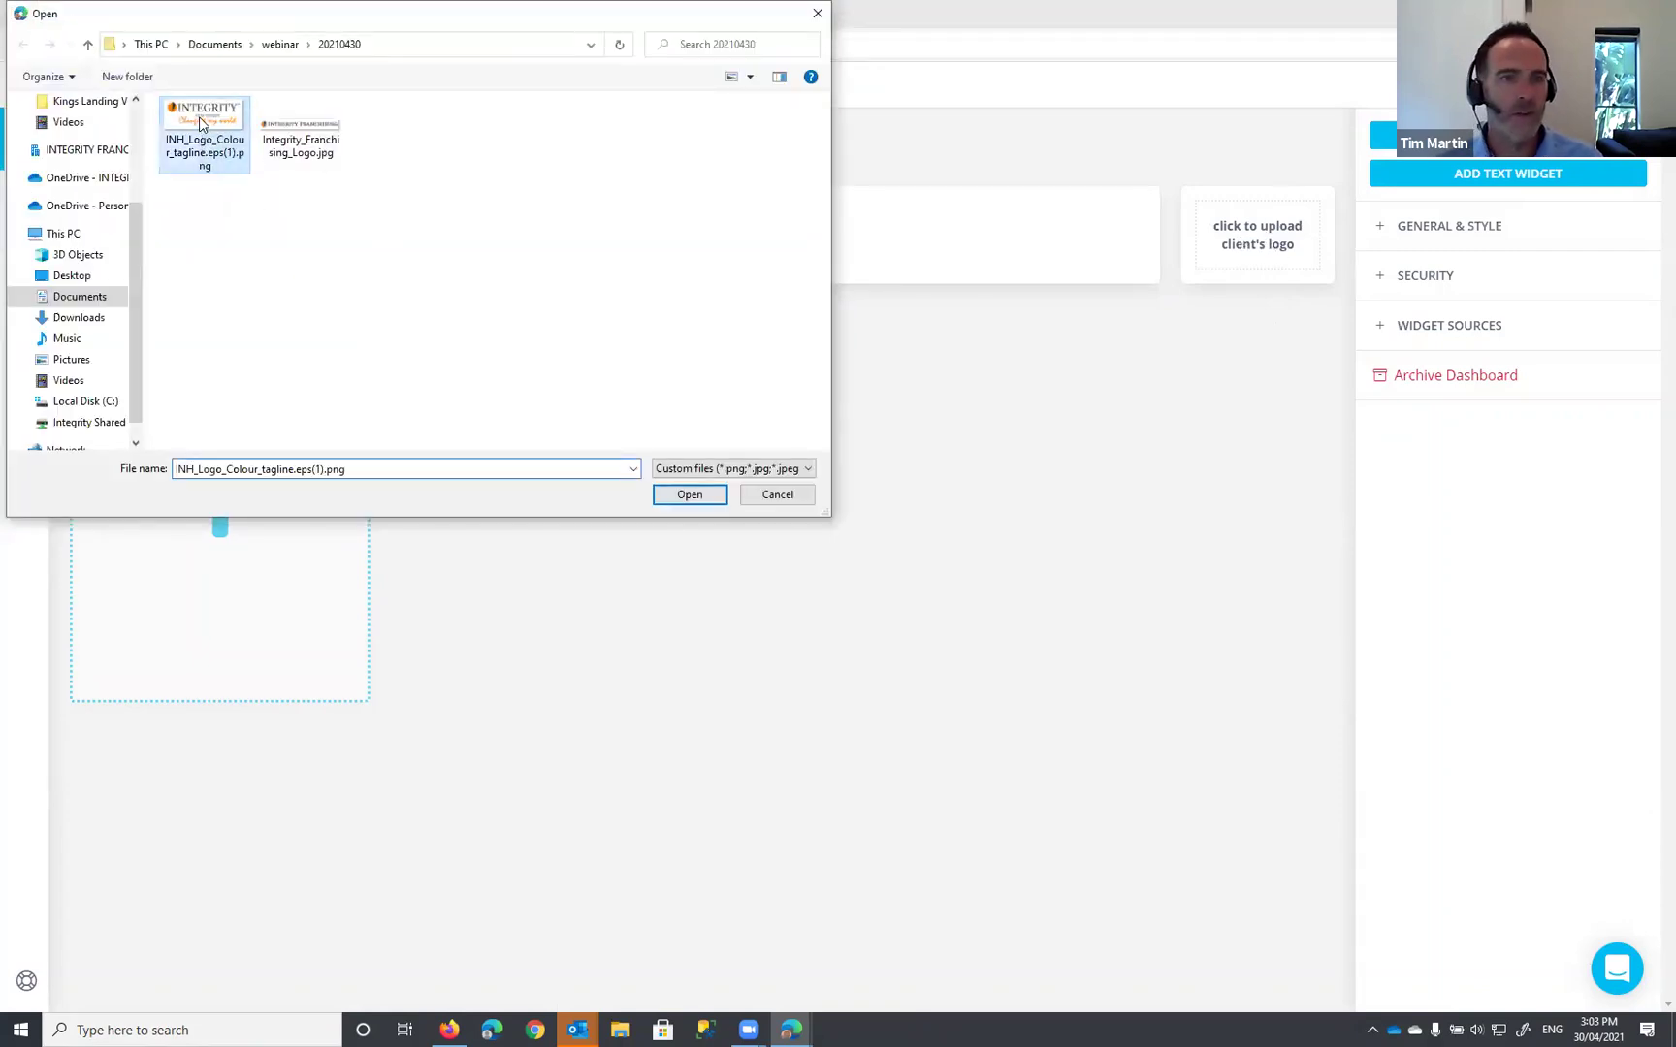
pyautogui.click(689, 496)
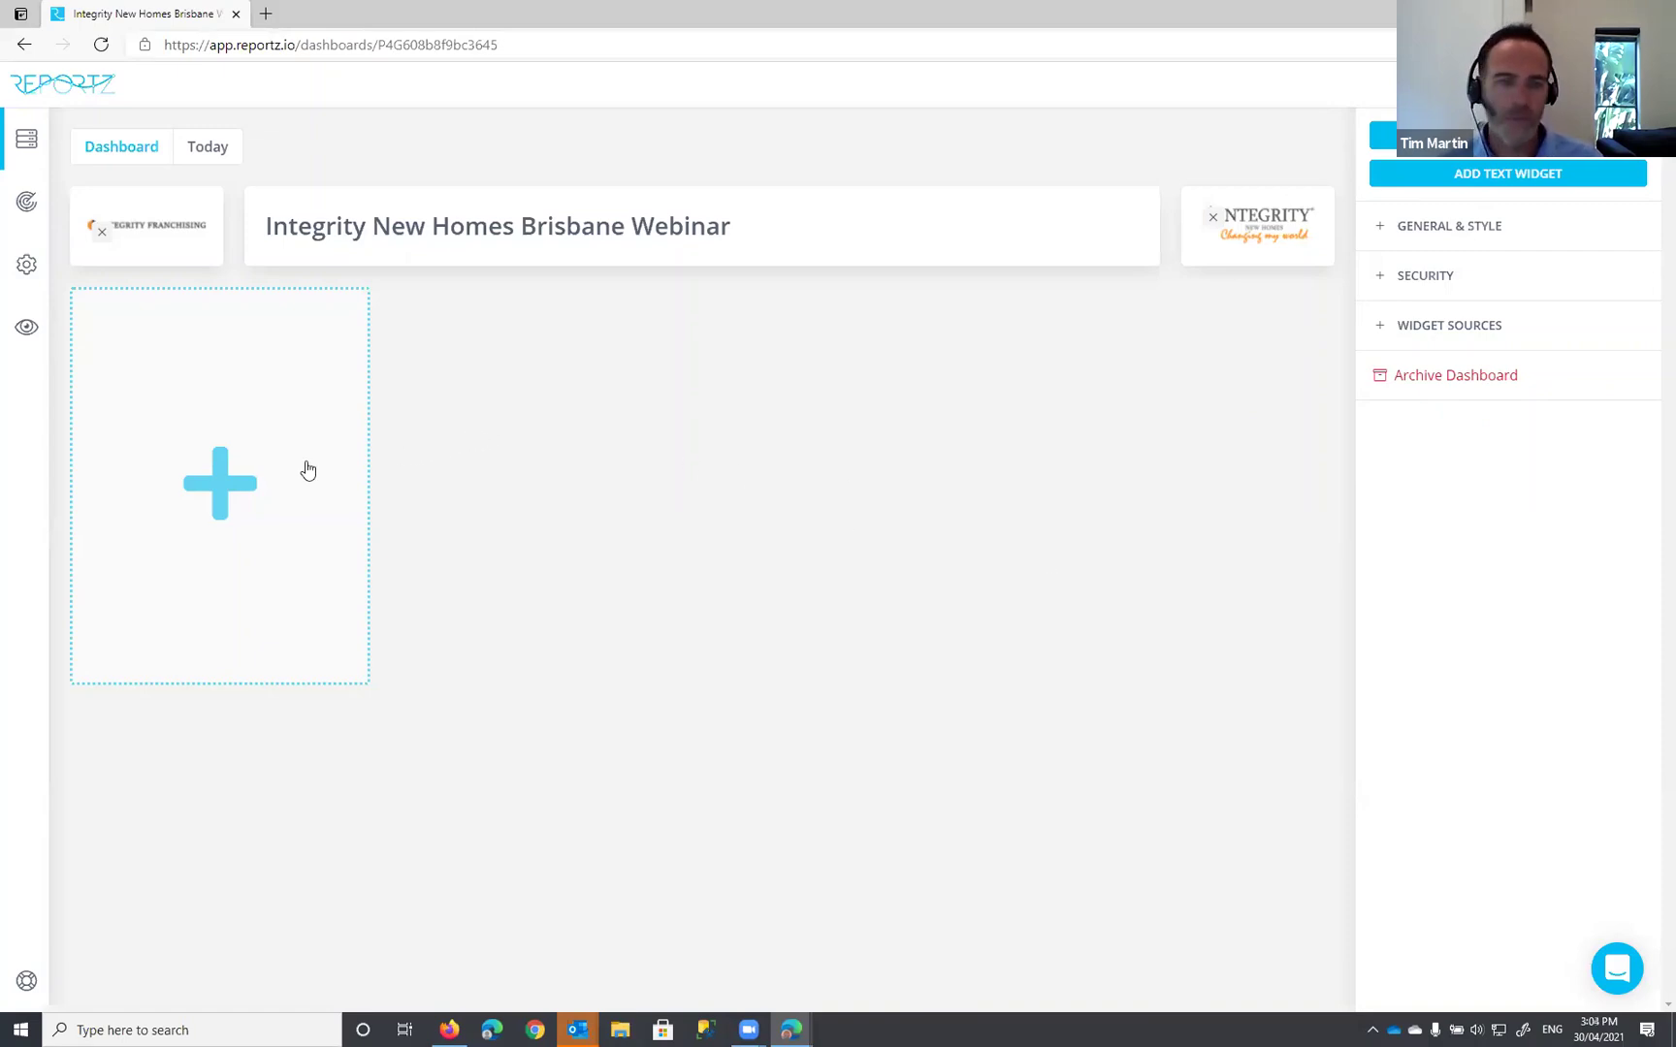
# Step: Add a data widget to the empty slot using the Google My Business integration
pyautogui.click(220, 471)
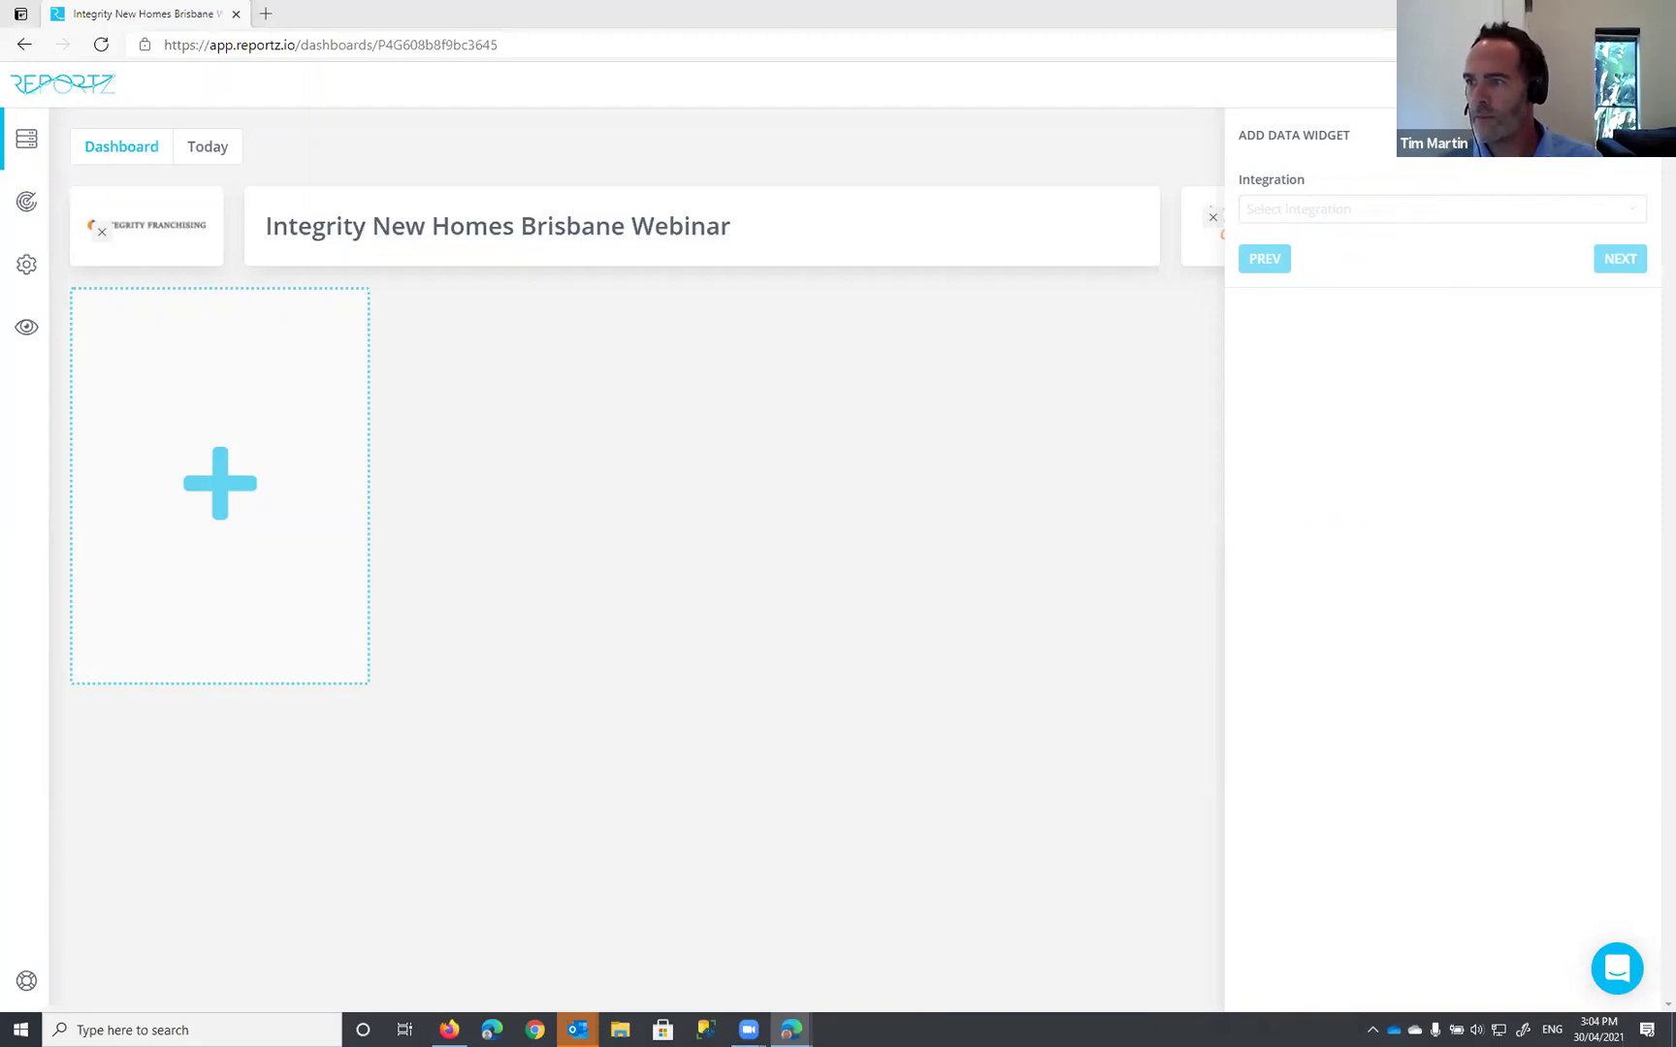
pyautogui.click(1304, 209)
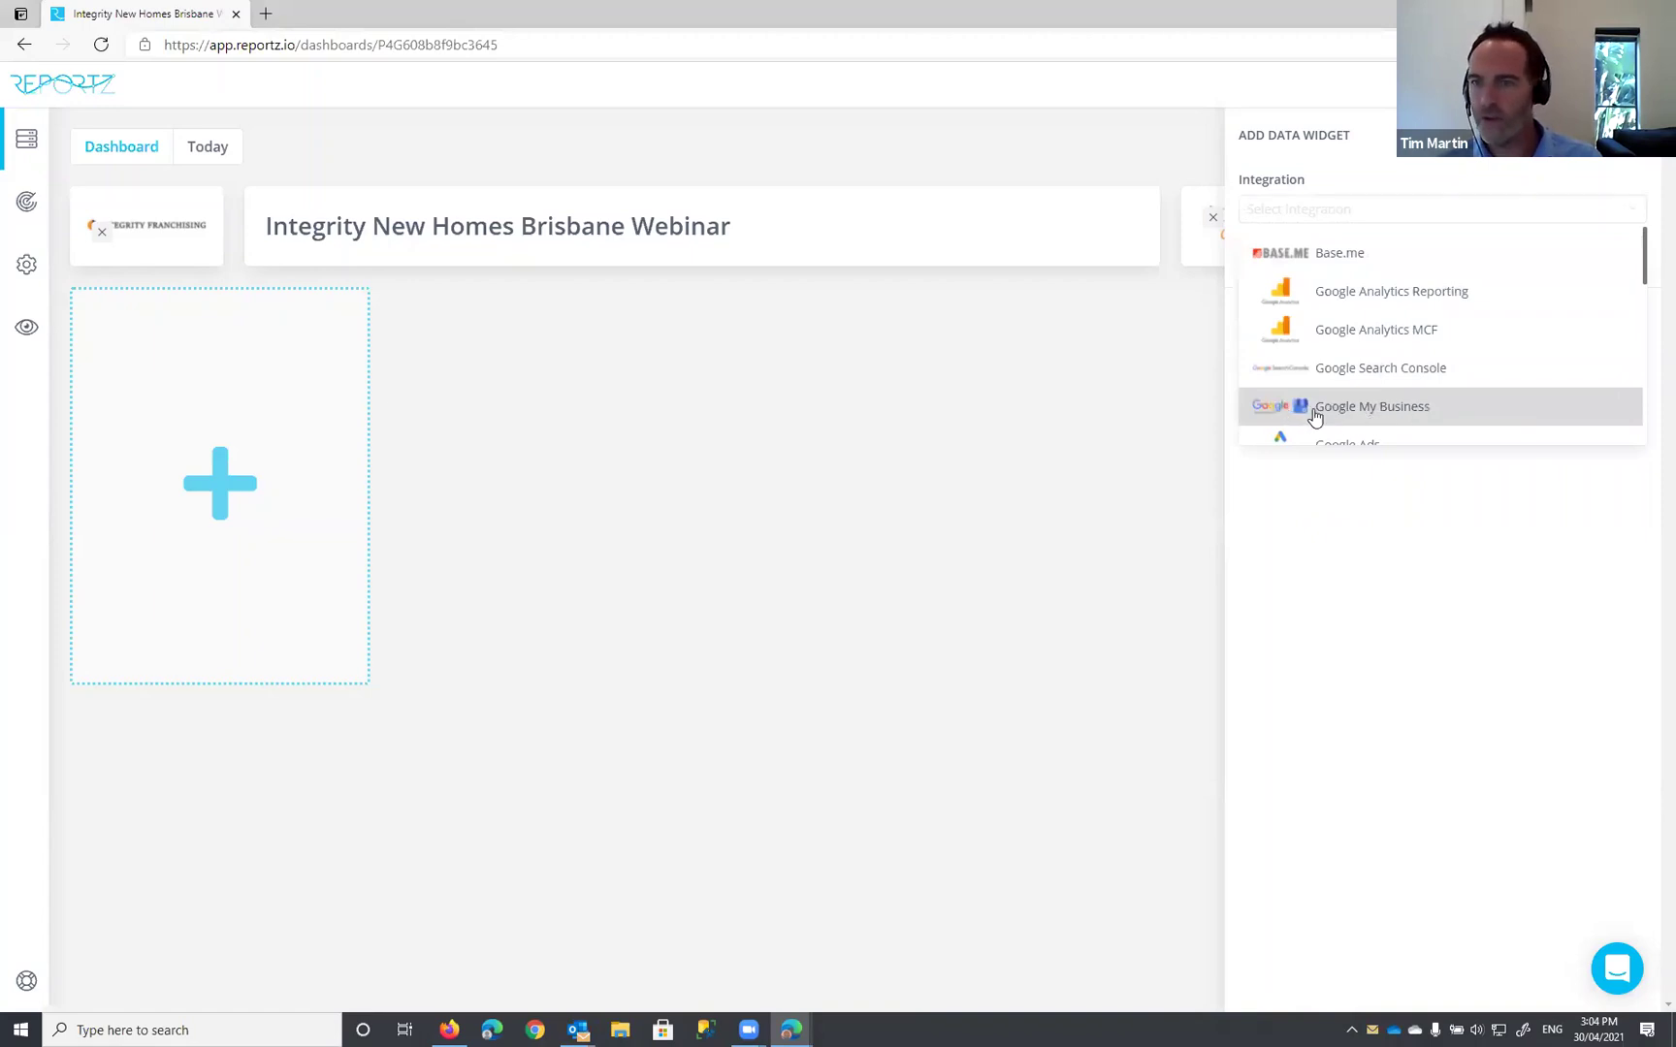
pyautogui.click(1366, 415)
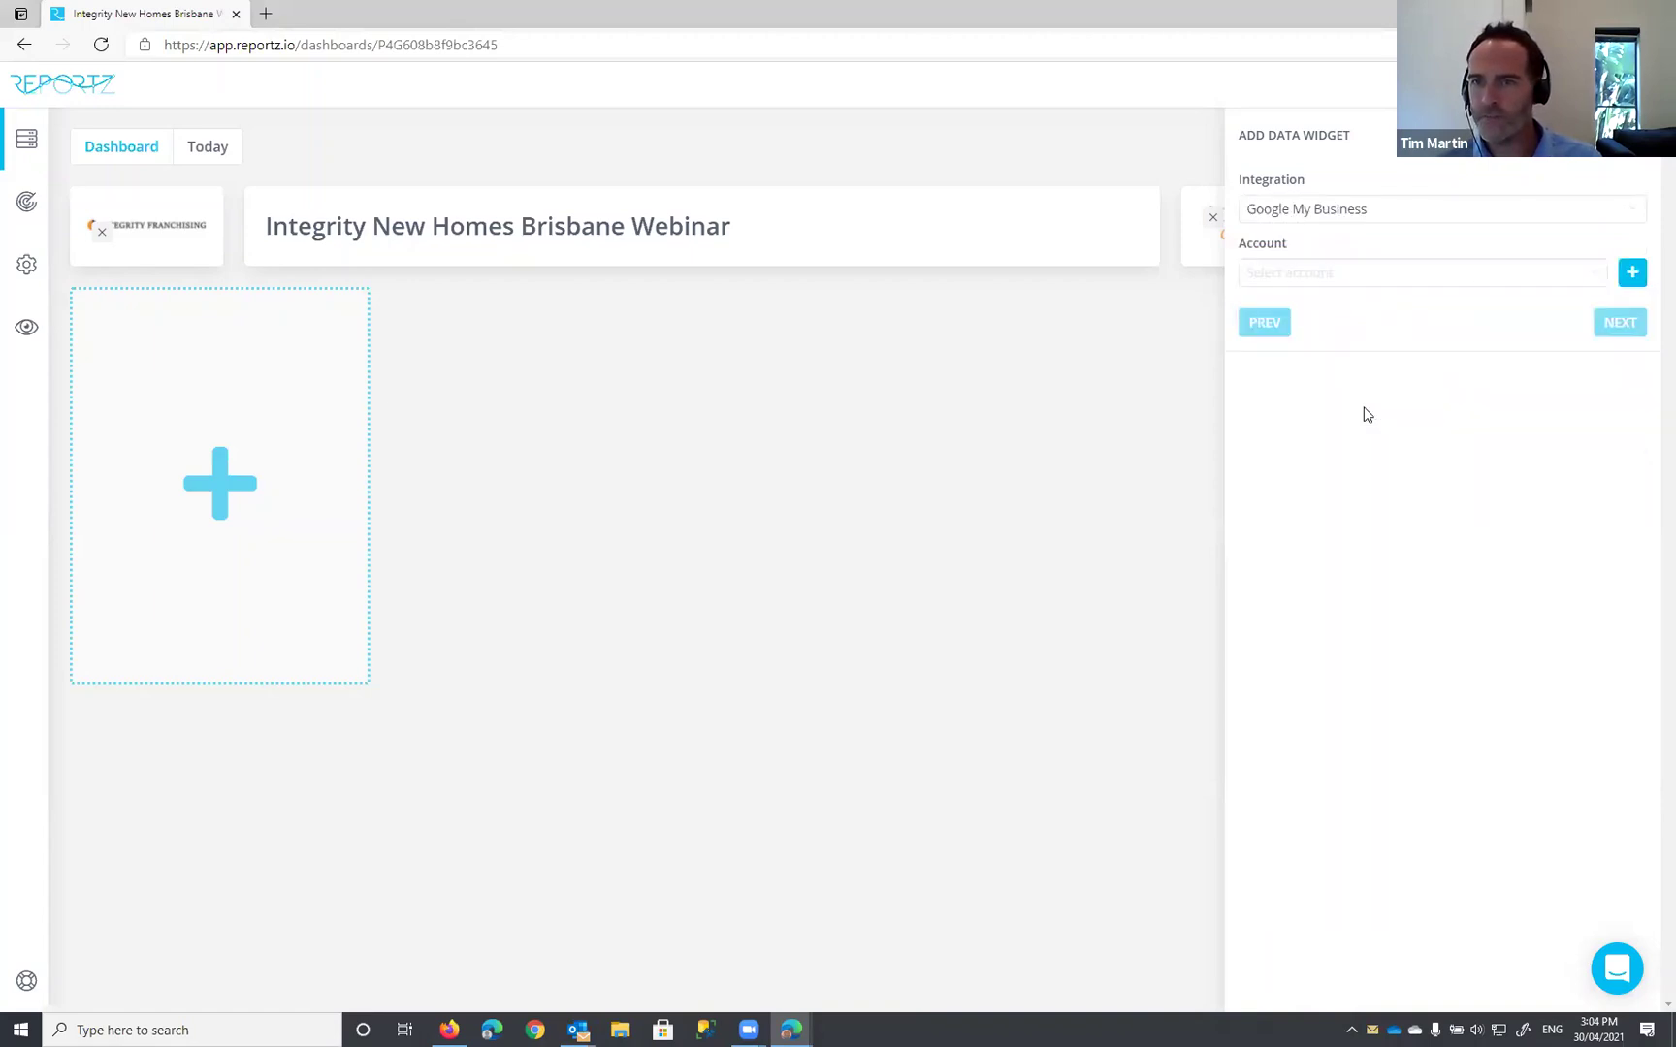
# Step: Select the connected Google account, dismiss the sign-in popup, and continue to property selection
pyautogui.click(1339, 270)
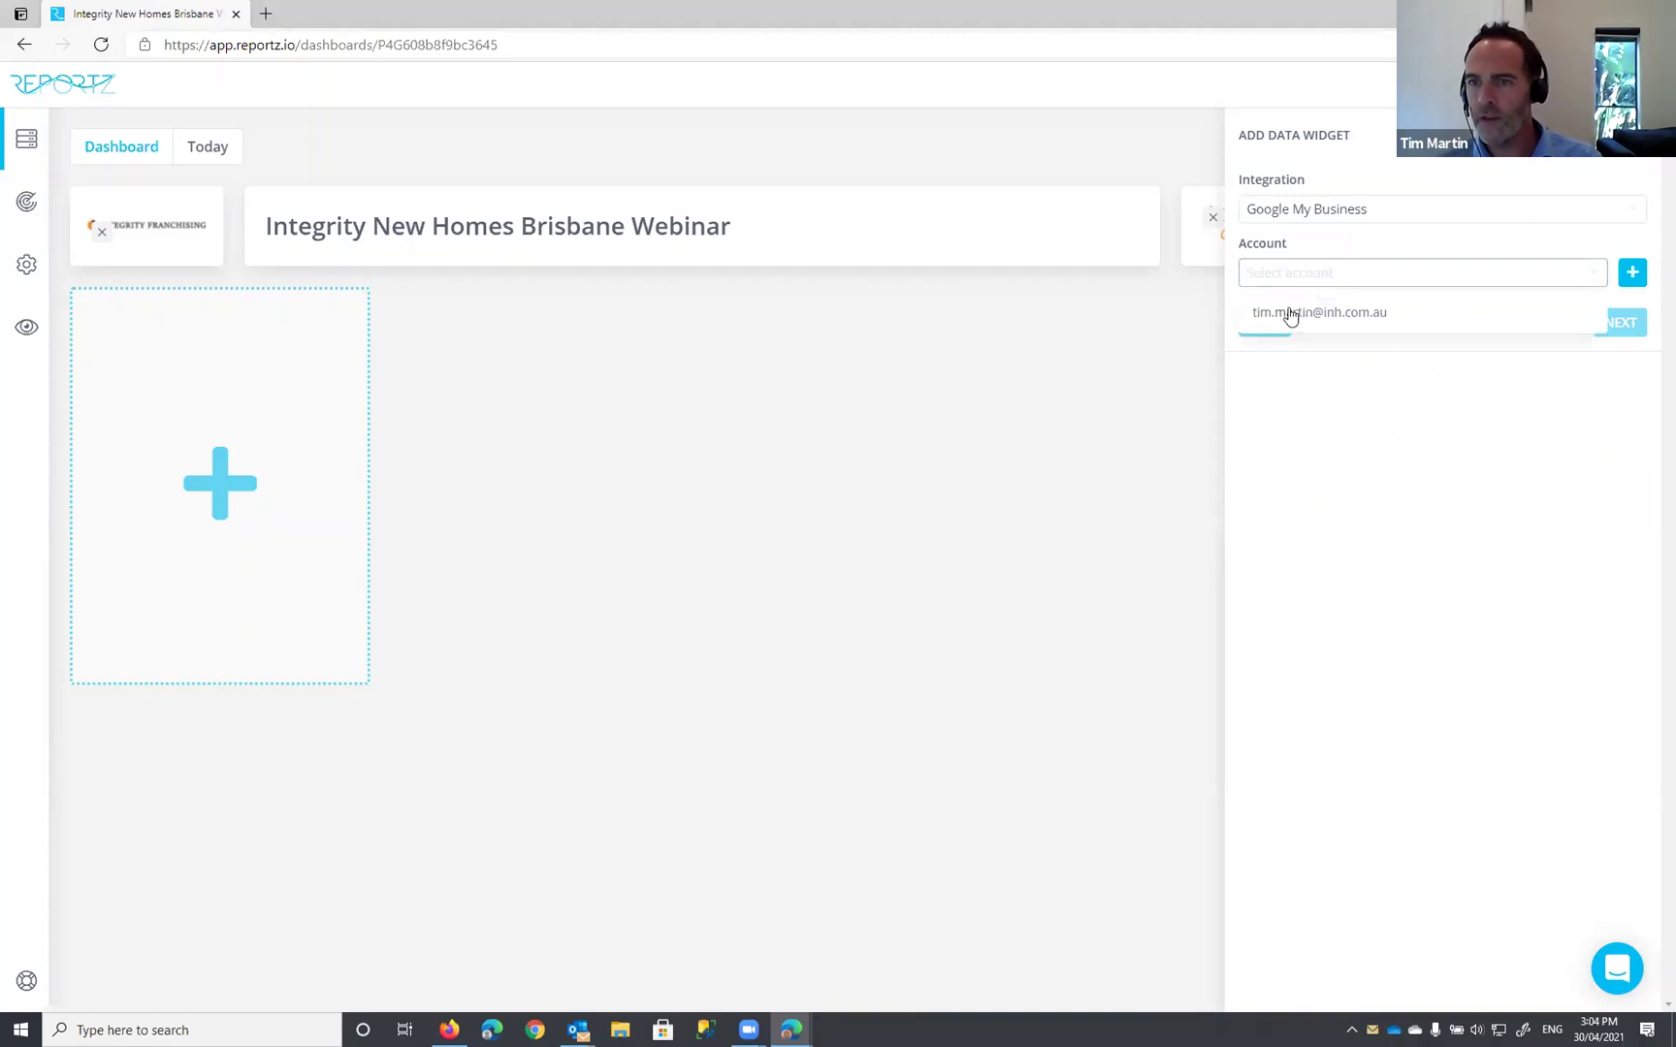
pyautogui.click(1314, 264)
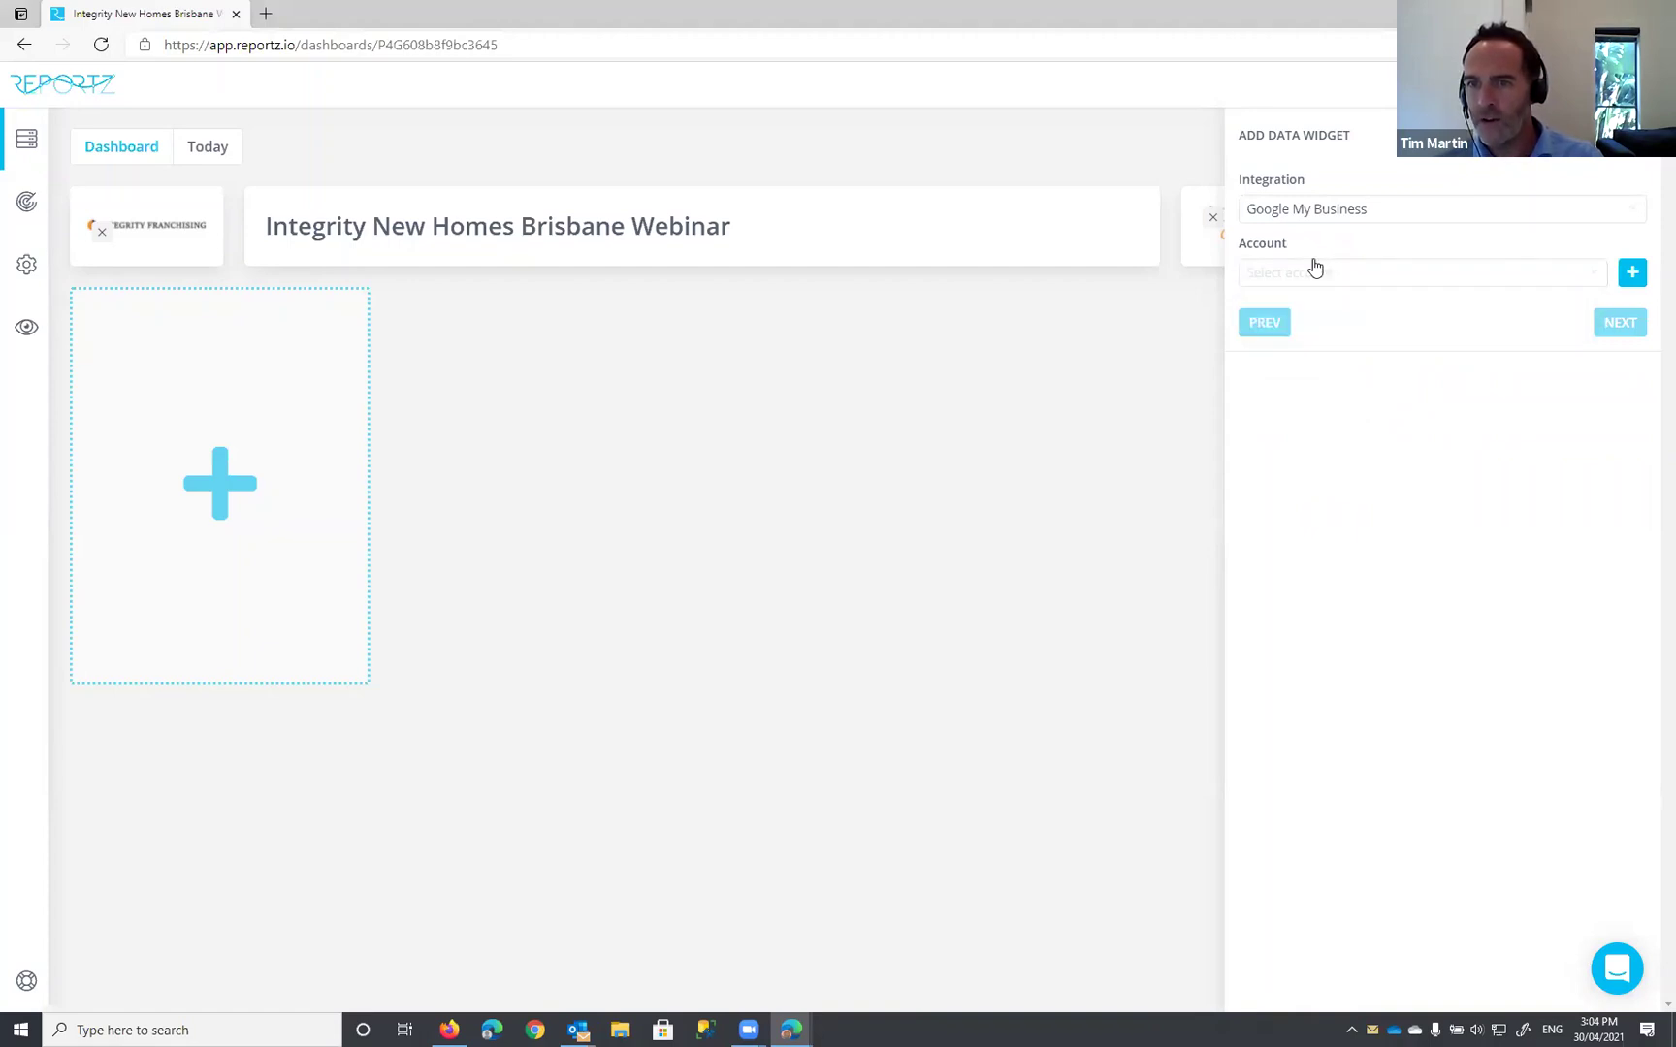
pyautogui.click(1295, 273)
pyautogui.click(1332, 256)
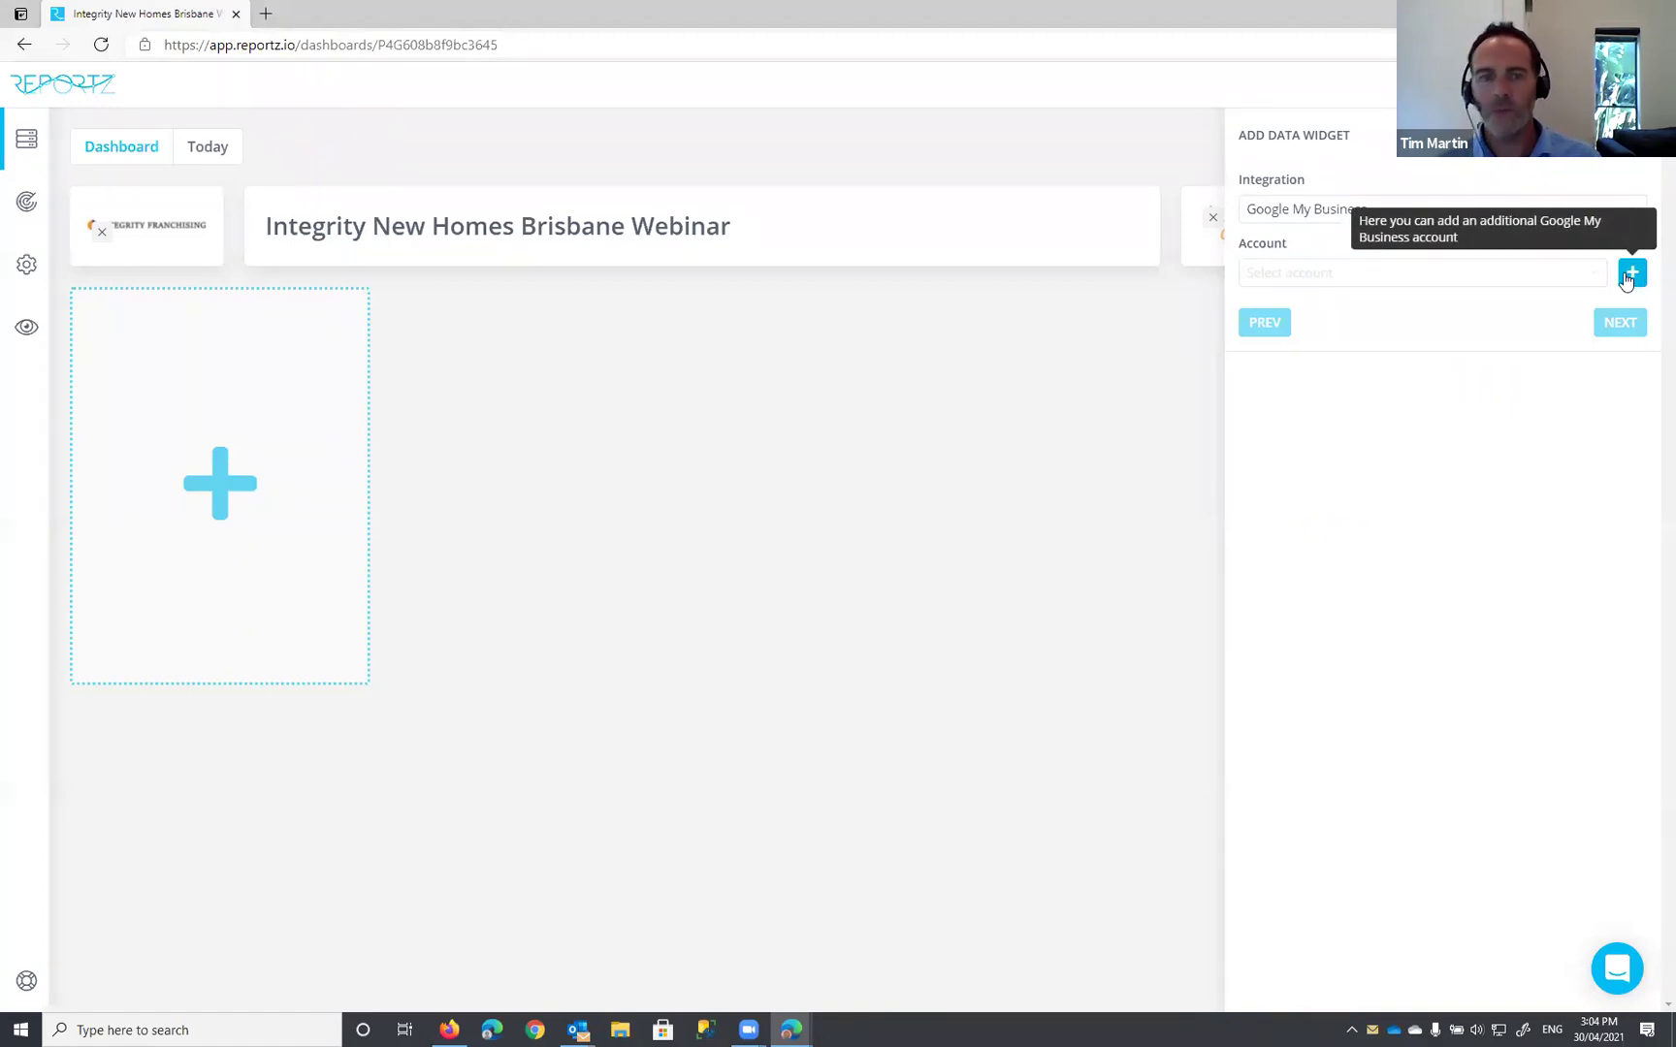
pyautogui.click(1371, 278)
pyautogui.click(1317, 315)
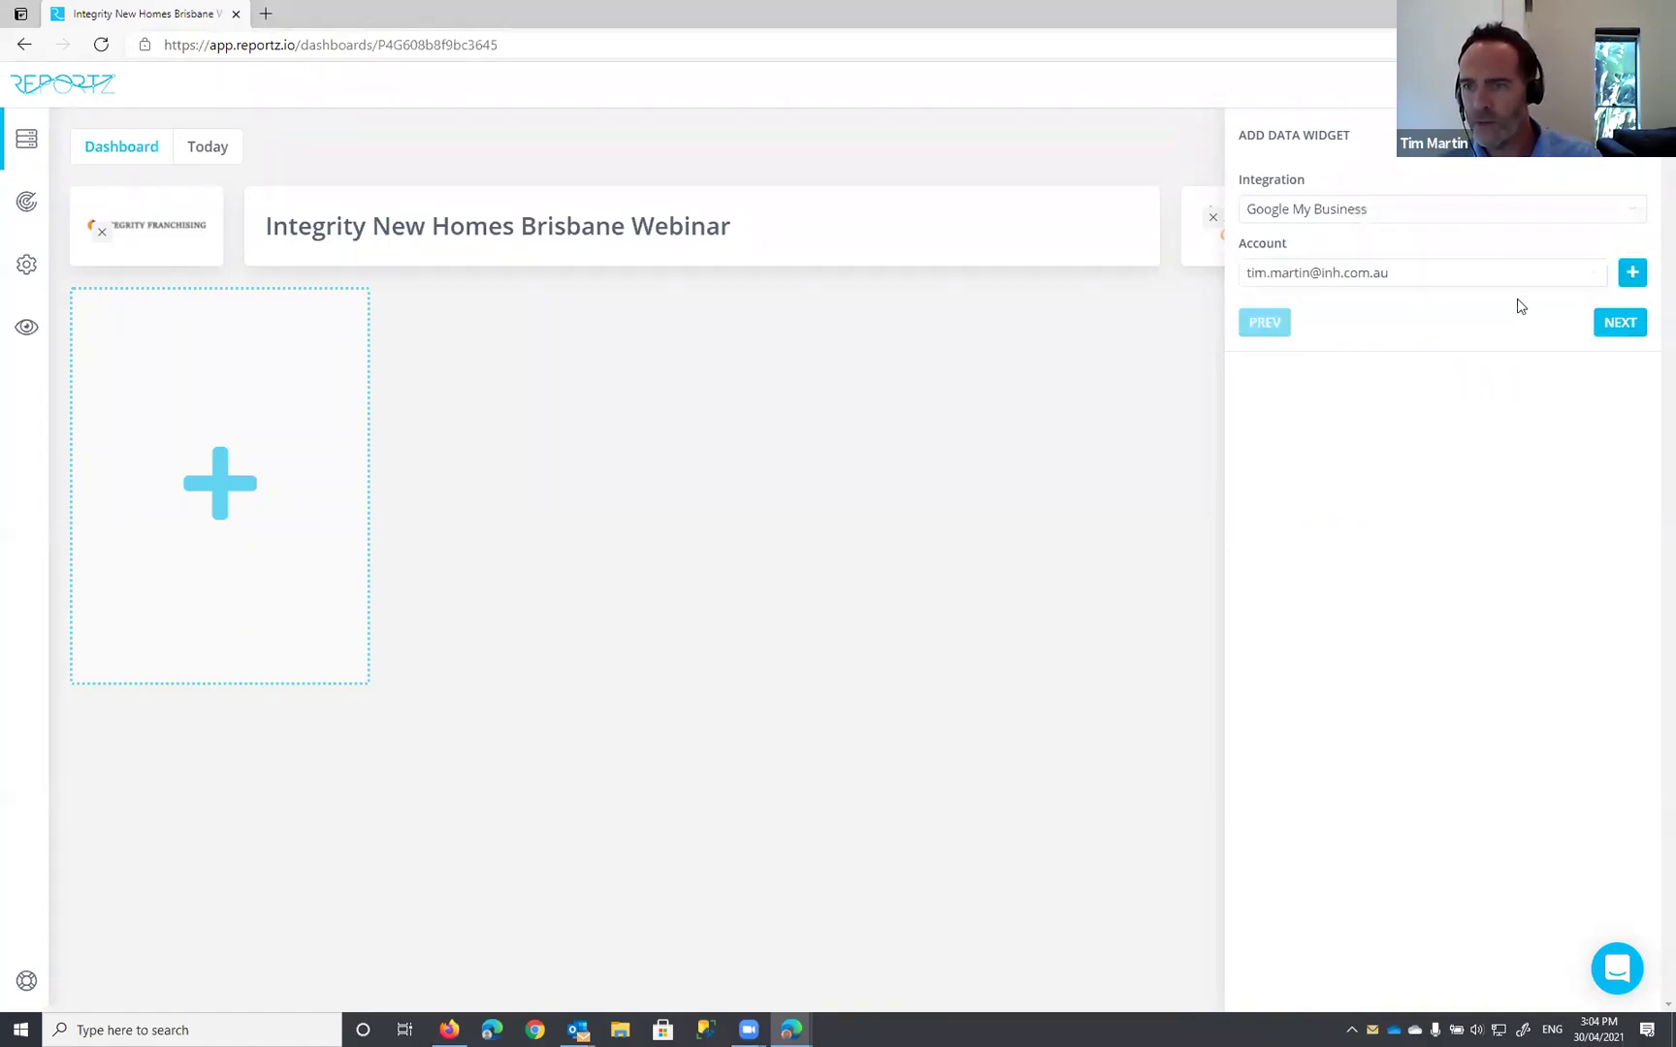
pyautogui.click(1632, 272)
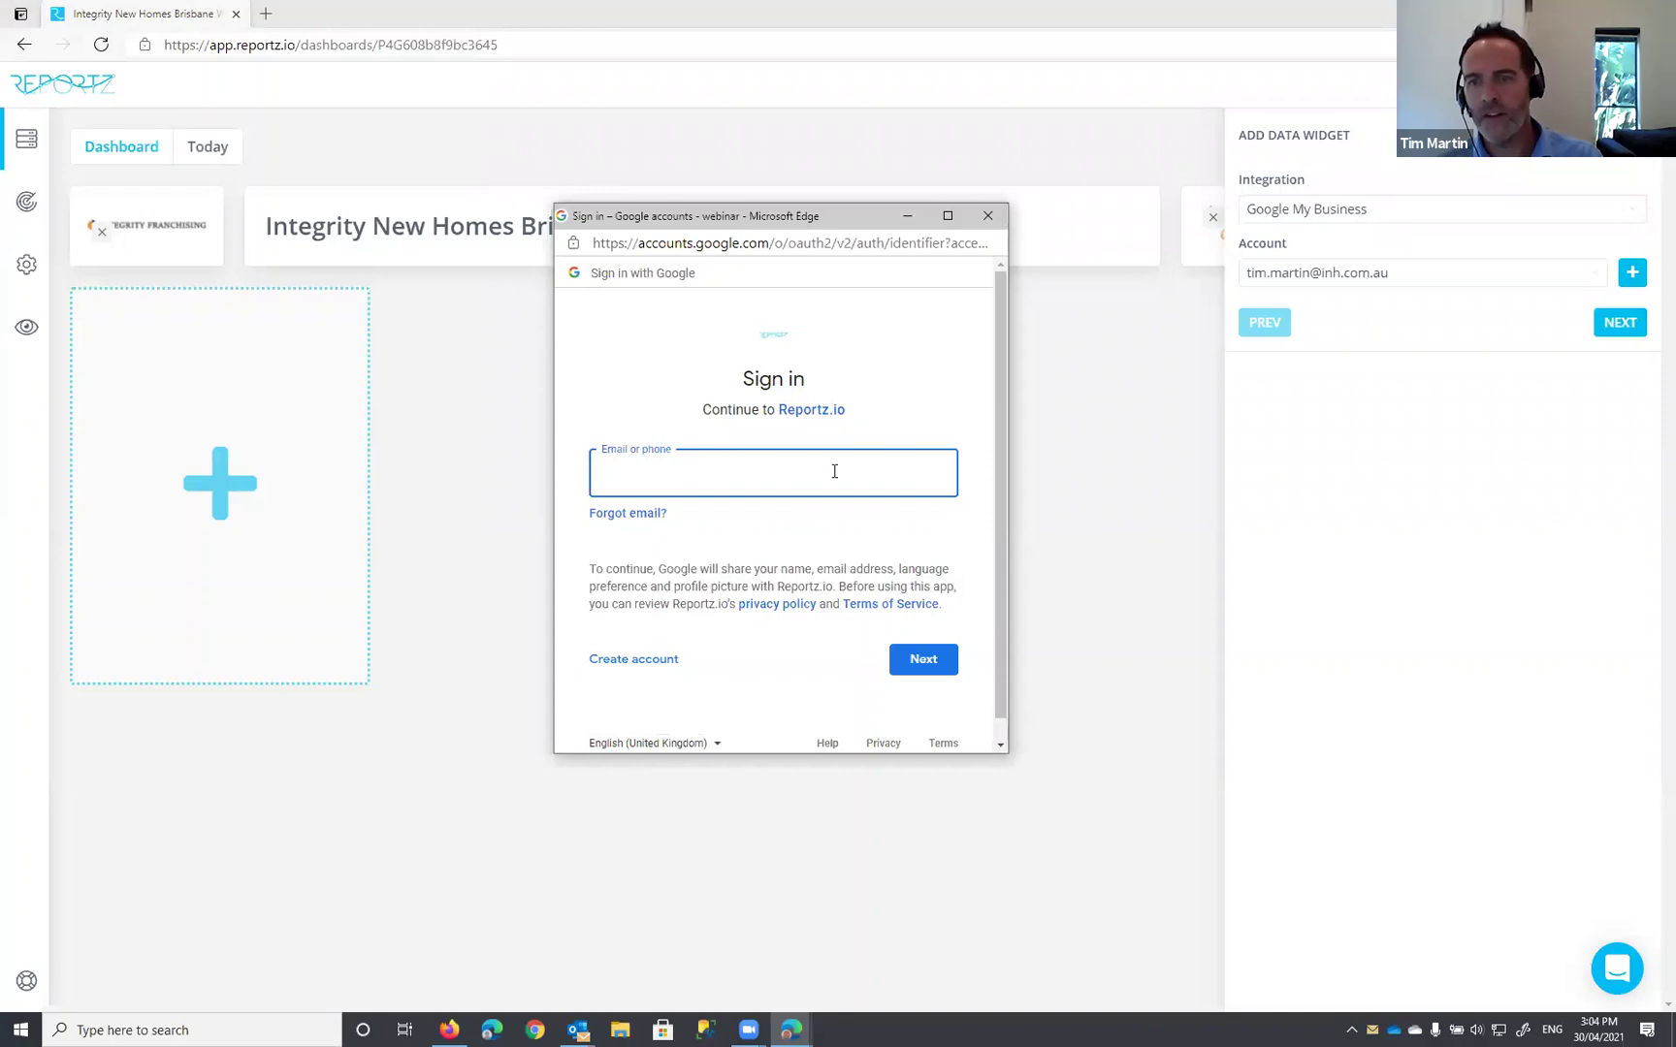
pyautogui.click(988, 216)
pyautogui.click(1627, 324)
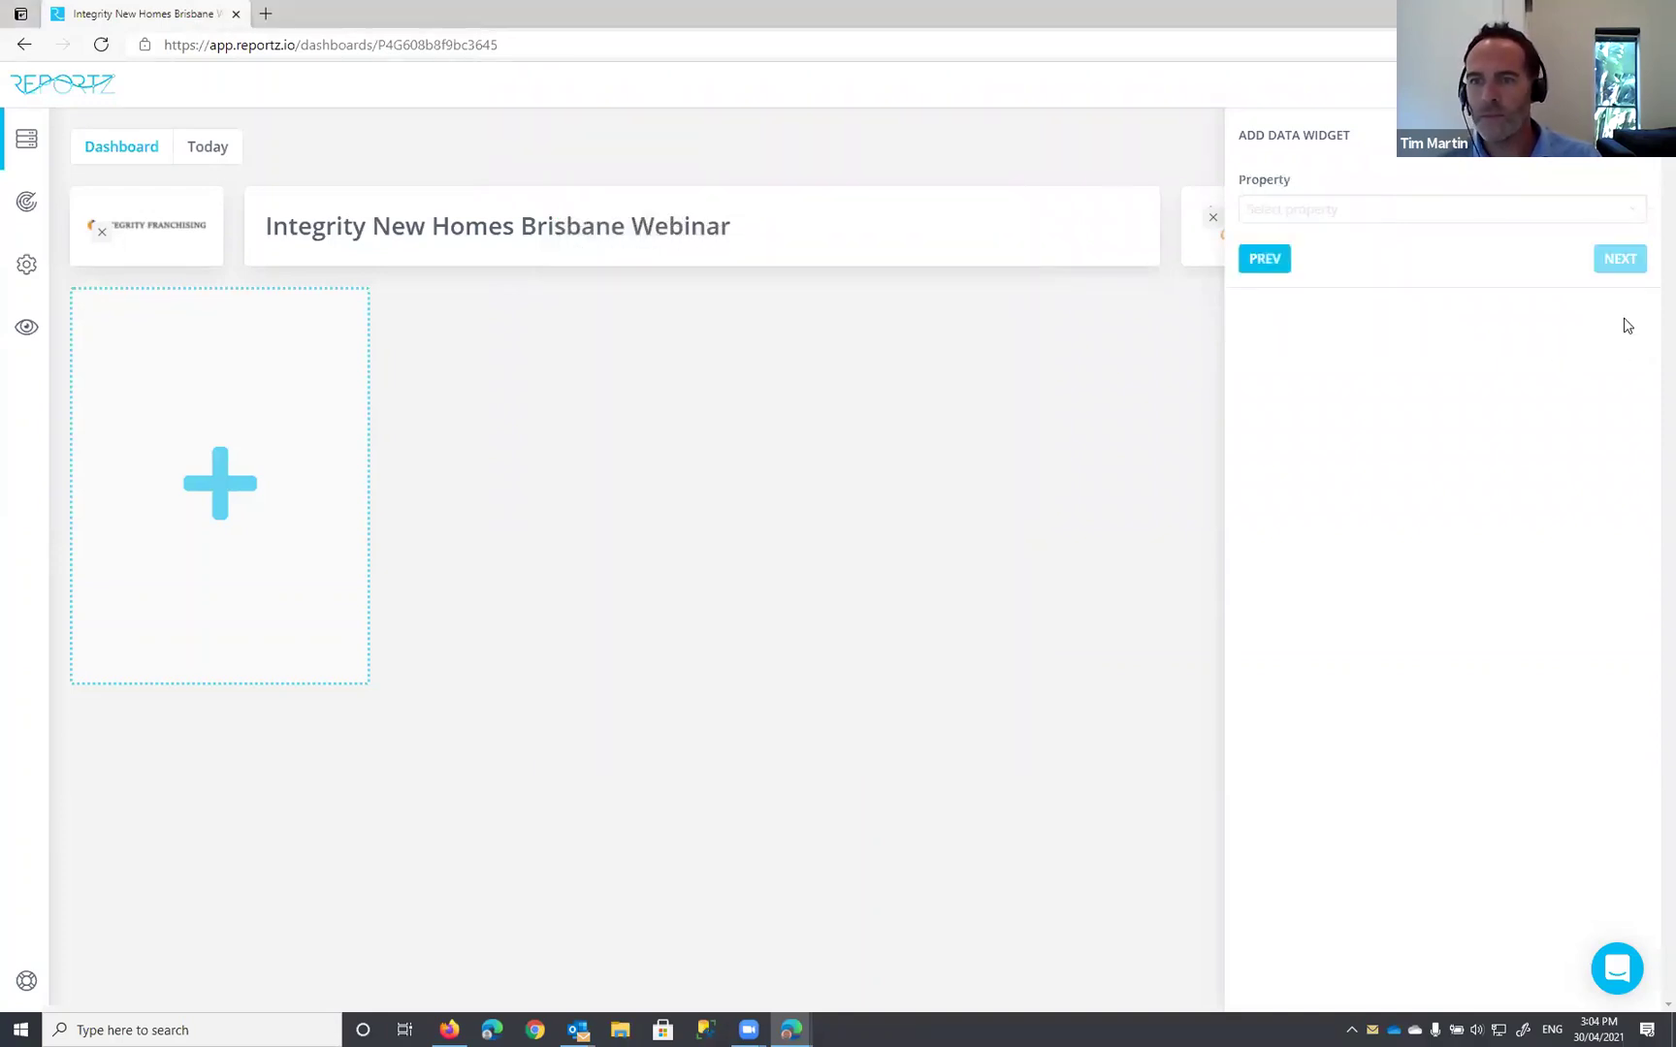
# Step: Select the business property and the Integrity New Homes Brisbane - CARINDALE profile
pyautogui.click(1271, 208)
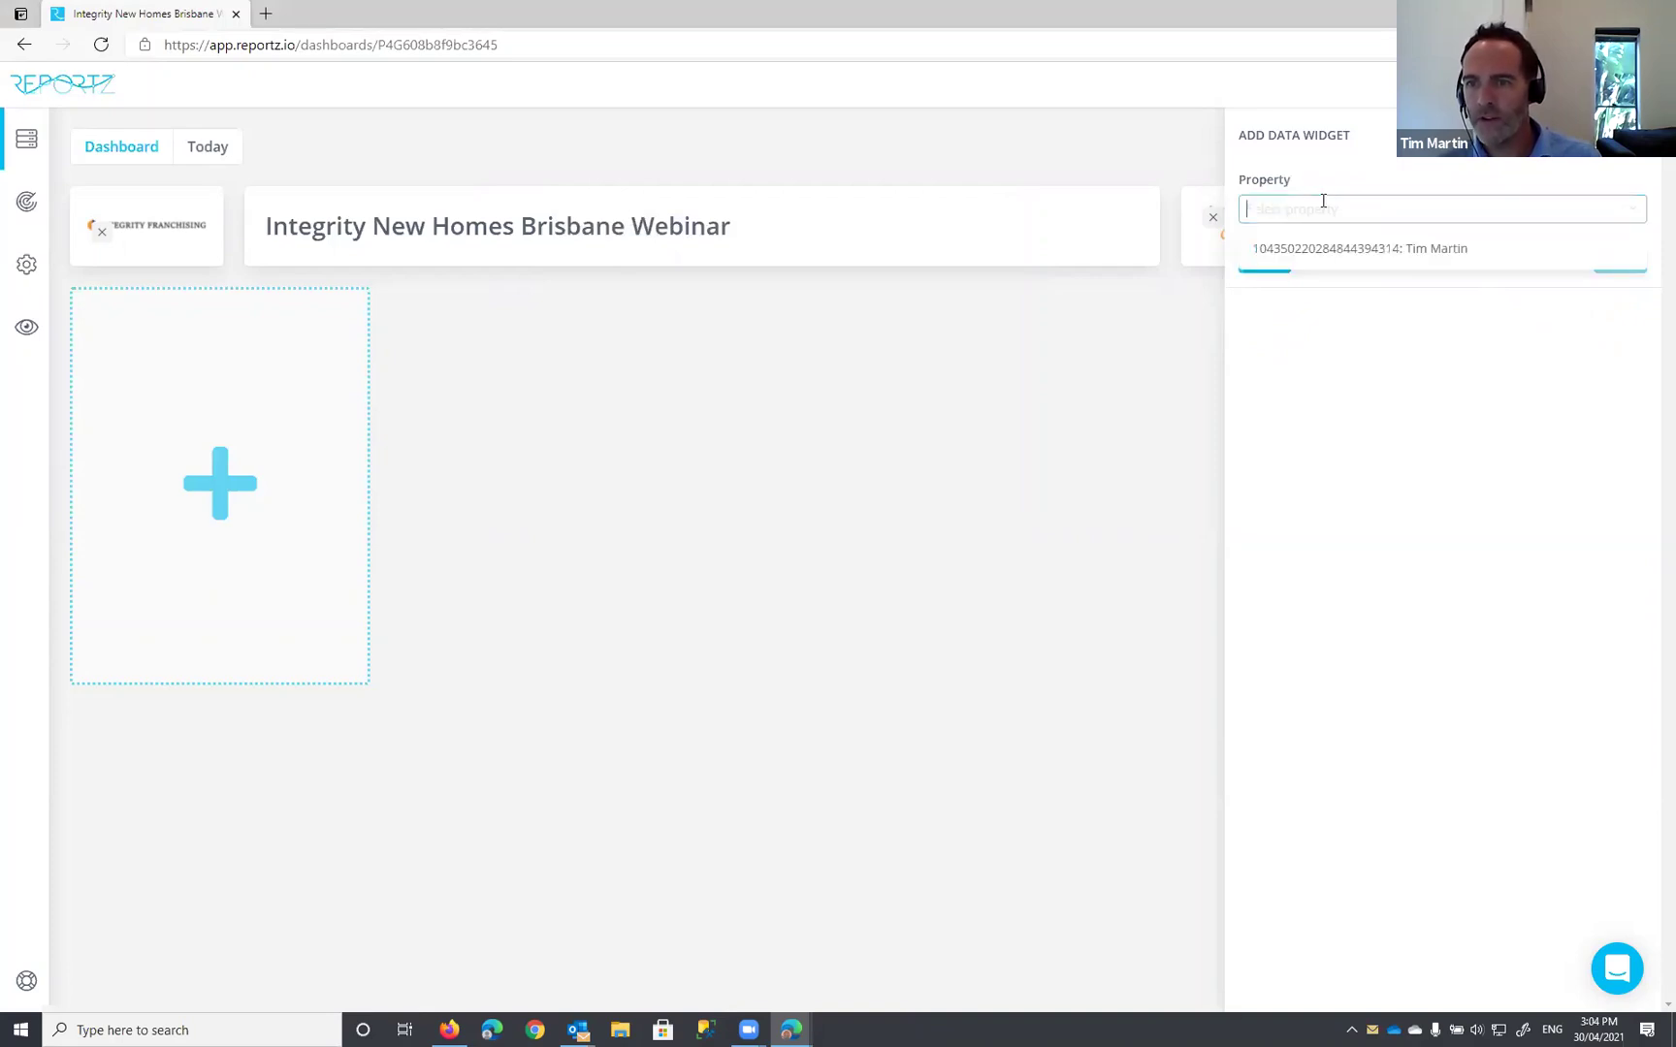
pyautogui.click(1327, 251)
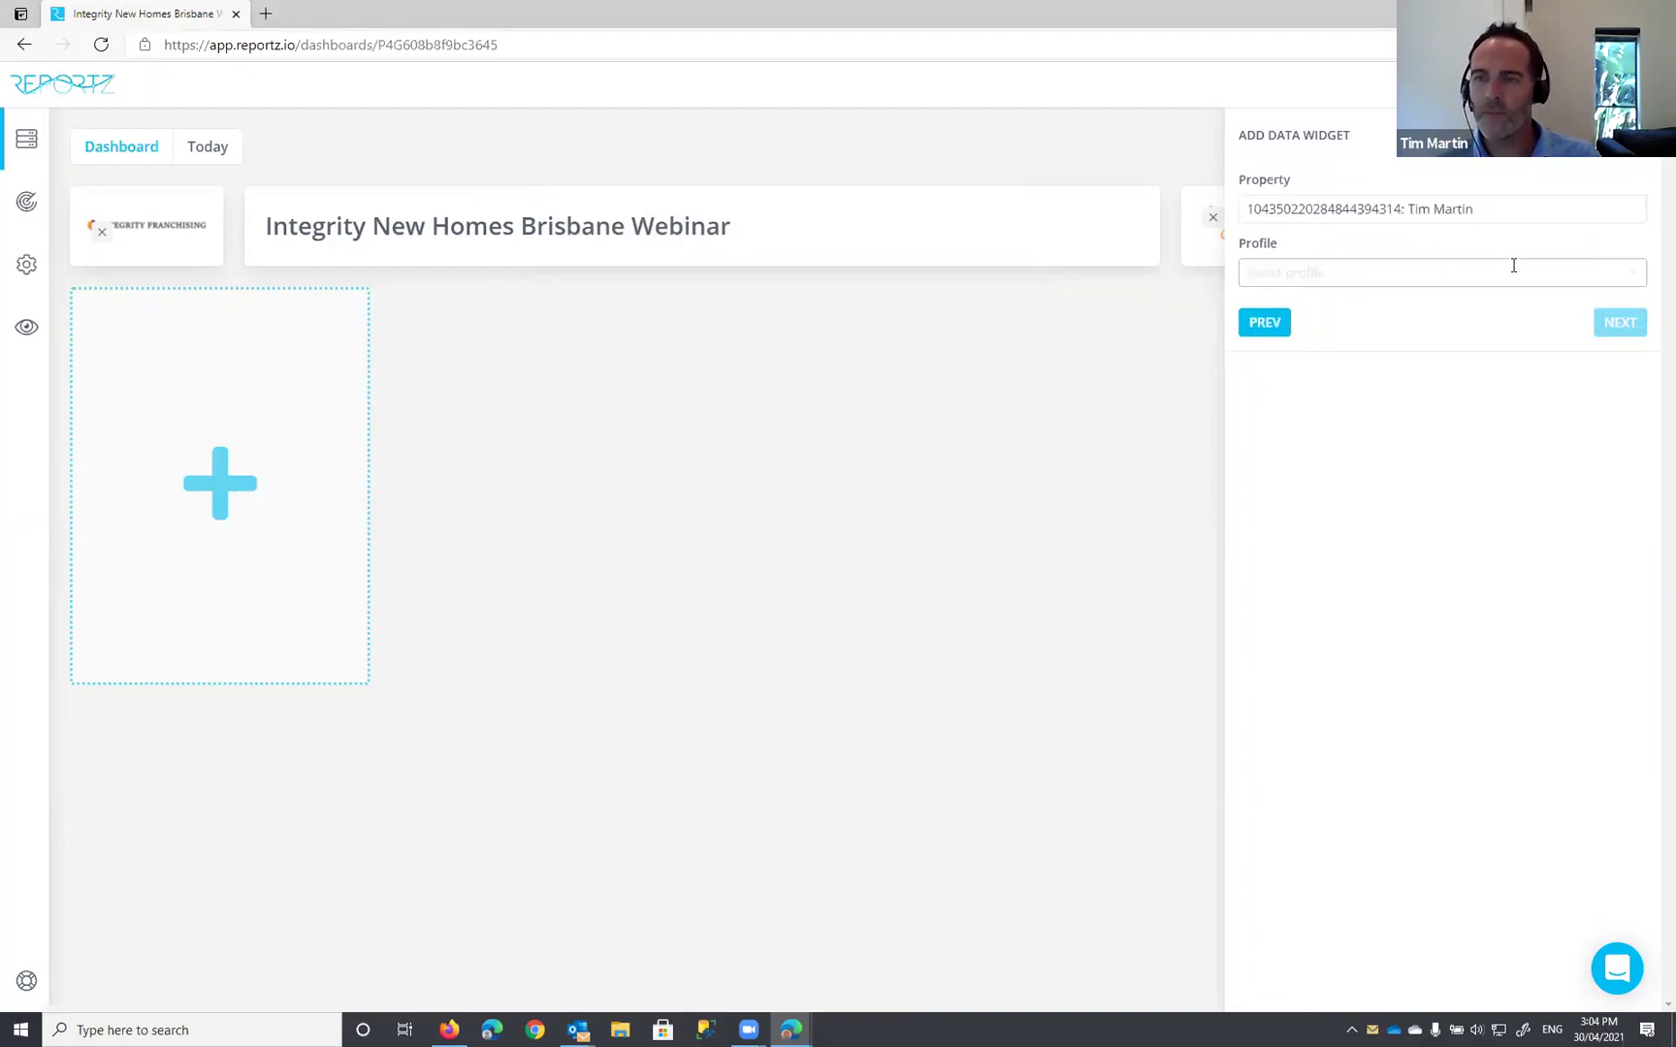
pyautogui.click(1399, 273)
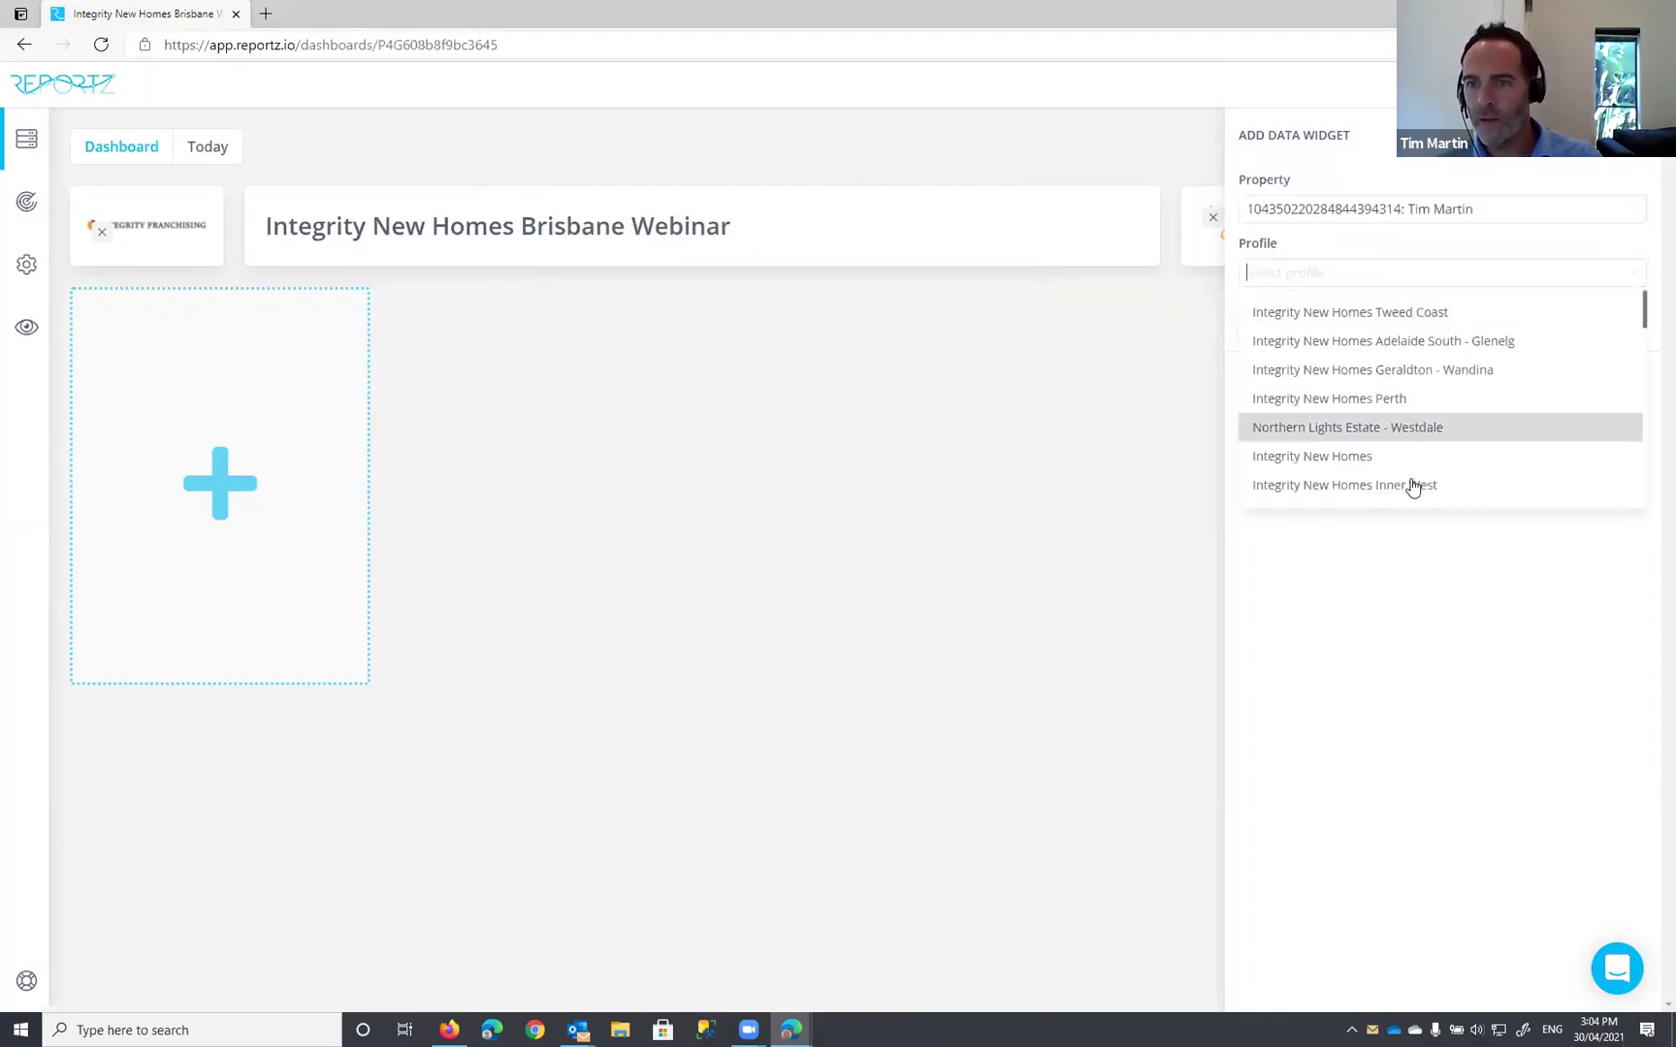
pyautogui.scroll(-3, 1579, 330)
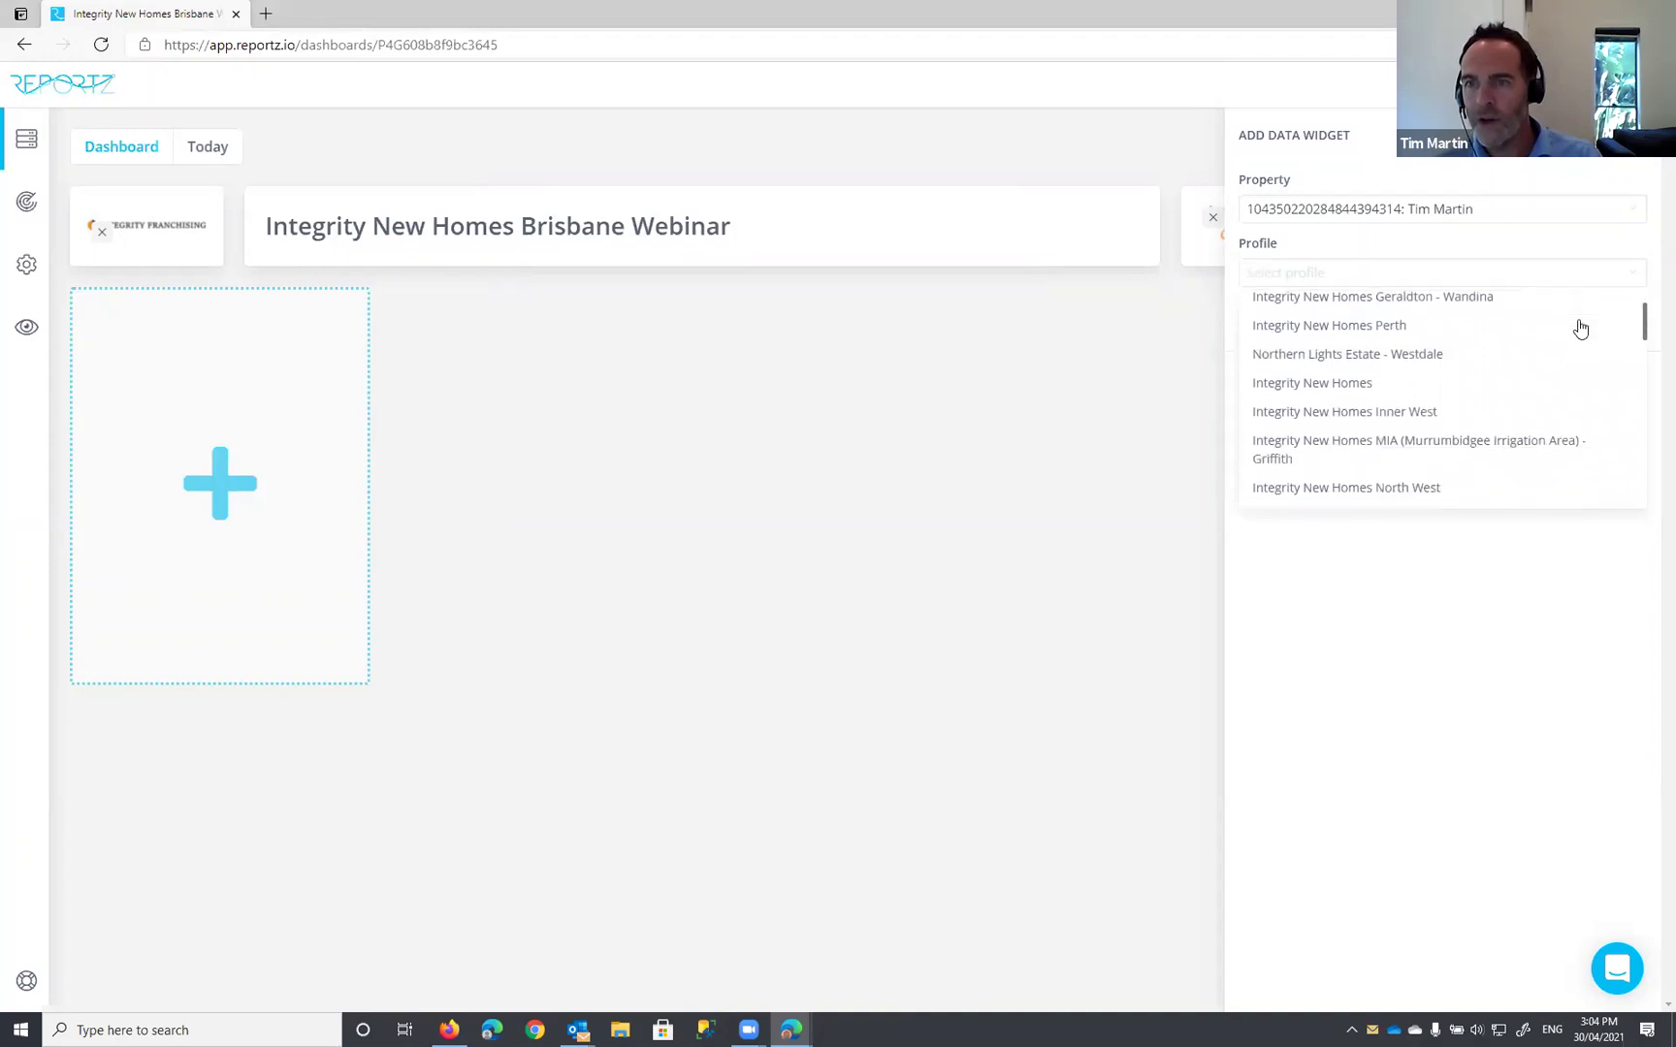
pyautogui.scroll(3, 1579, 330)
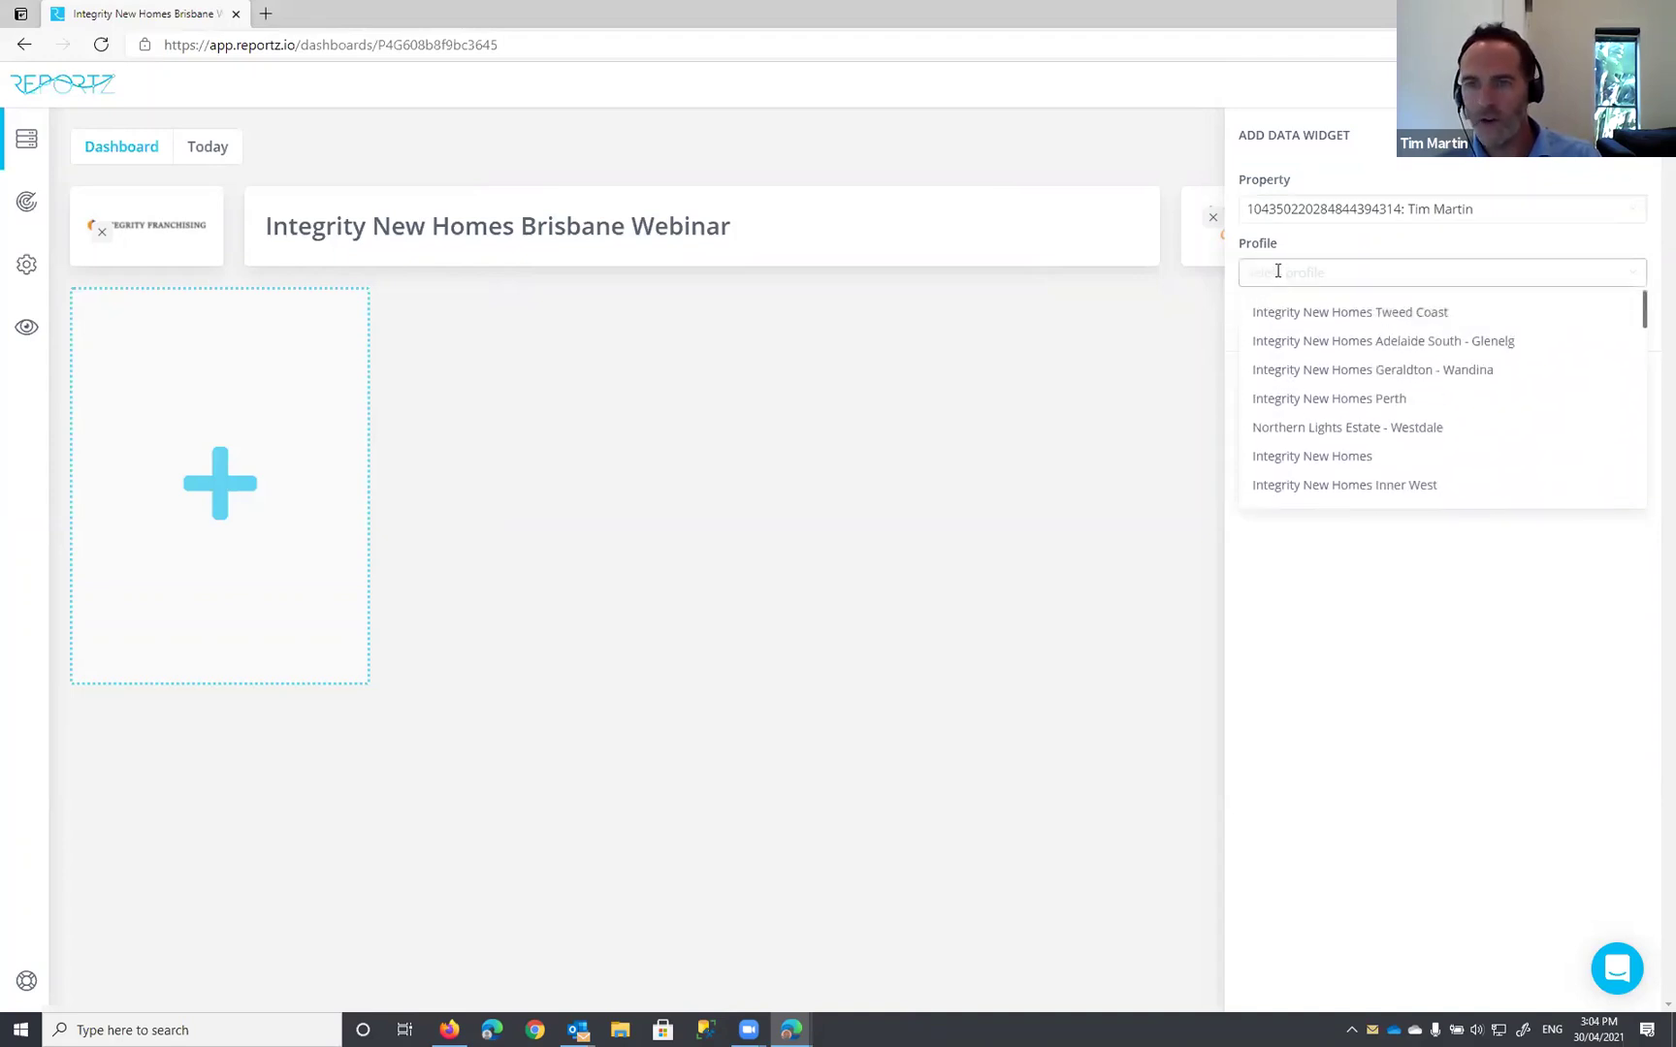
pyautogui.write('integ')
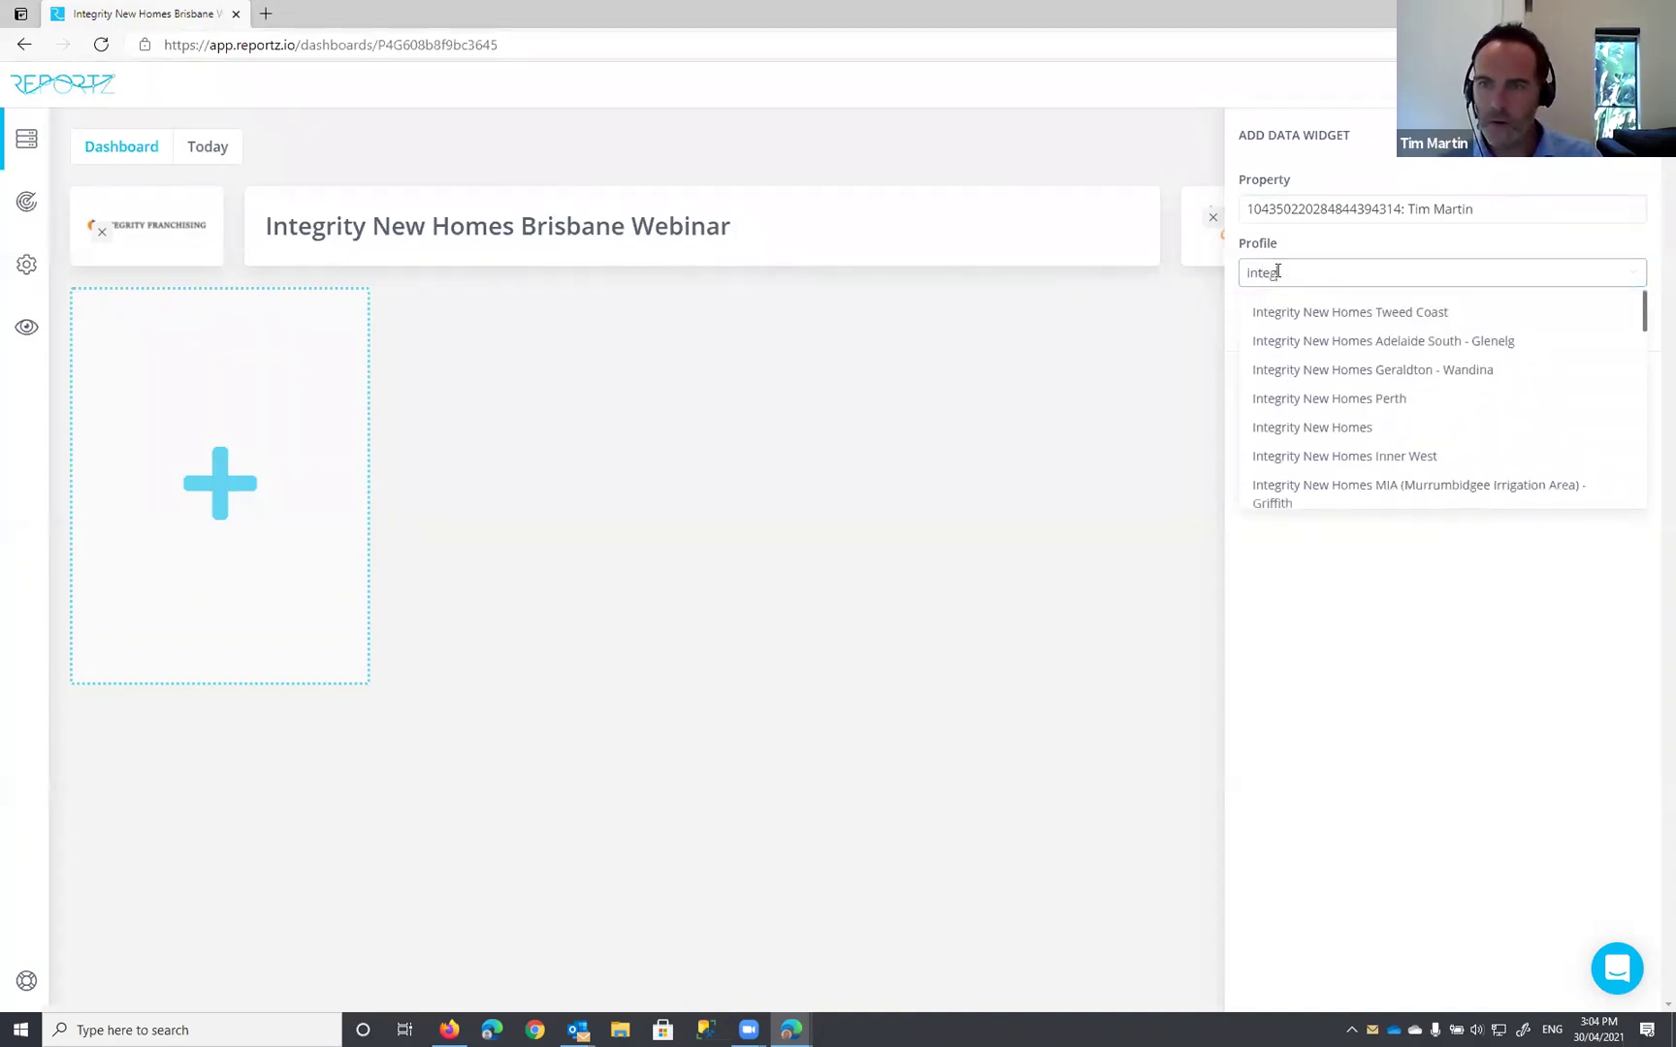
pyautogui.write('rity new homes ')
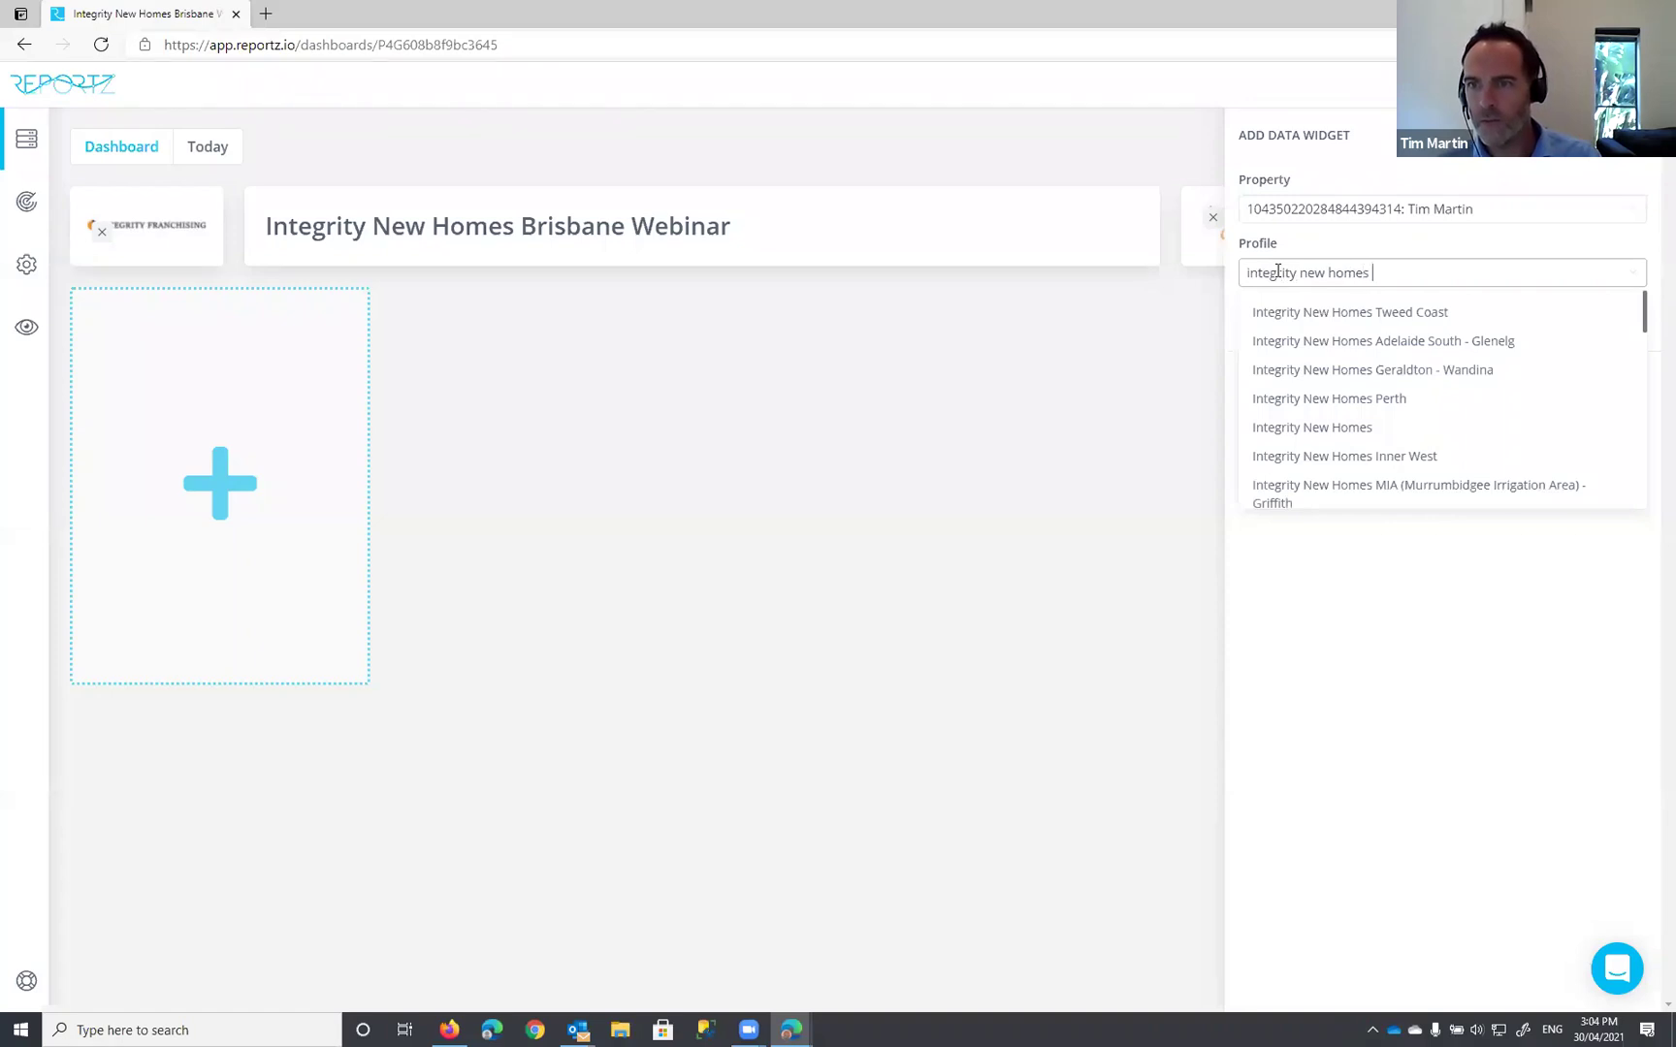
pyautogui.write('b')
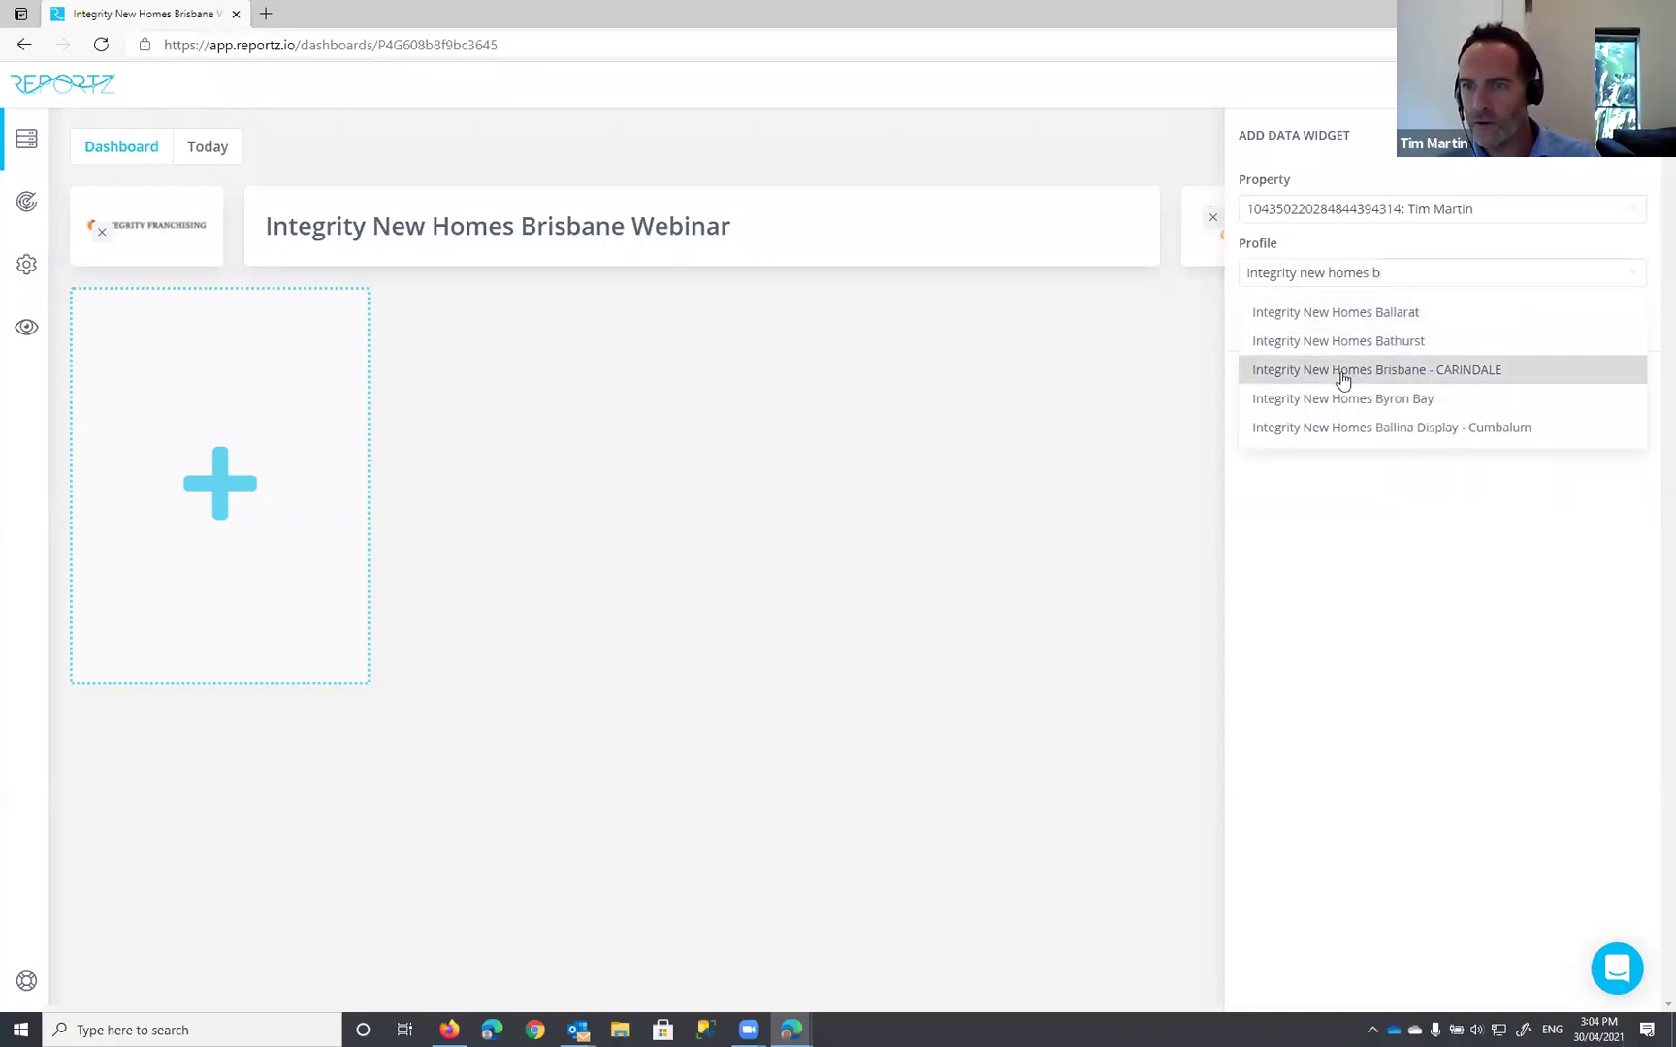
pyautogui.click(1403, 379)
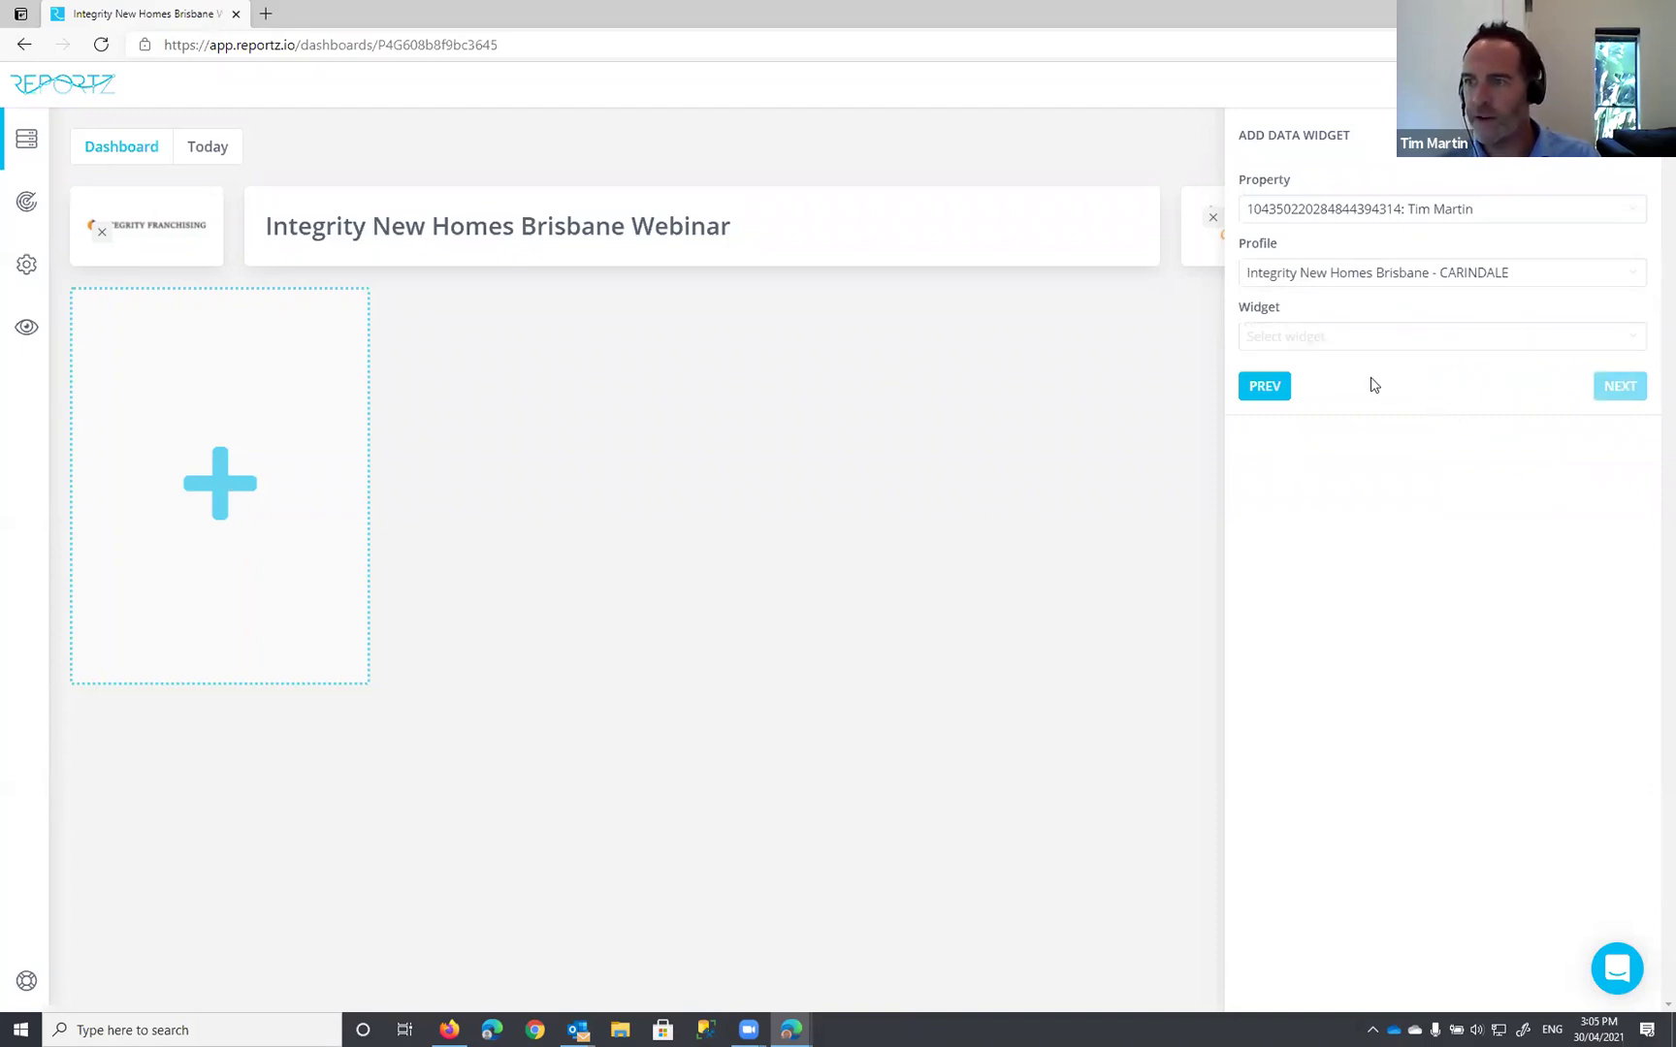
# Step: Choose the Google Business Listing - Daily widget and submit it with its default metric options
pyautogui.click(1316, 337)
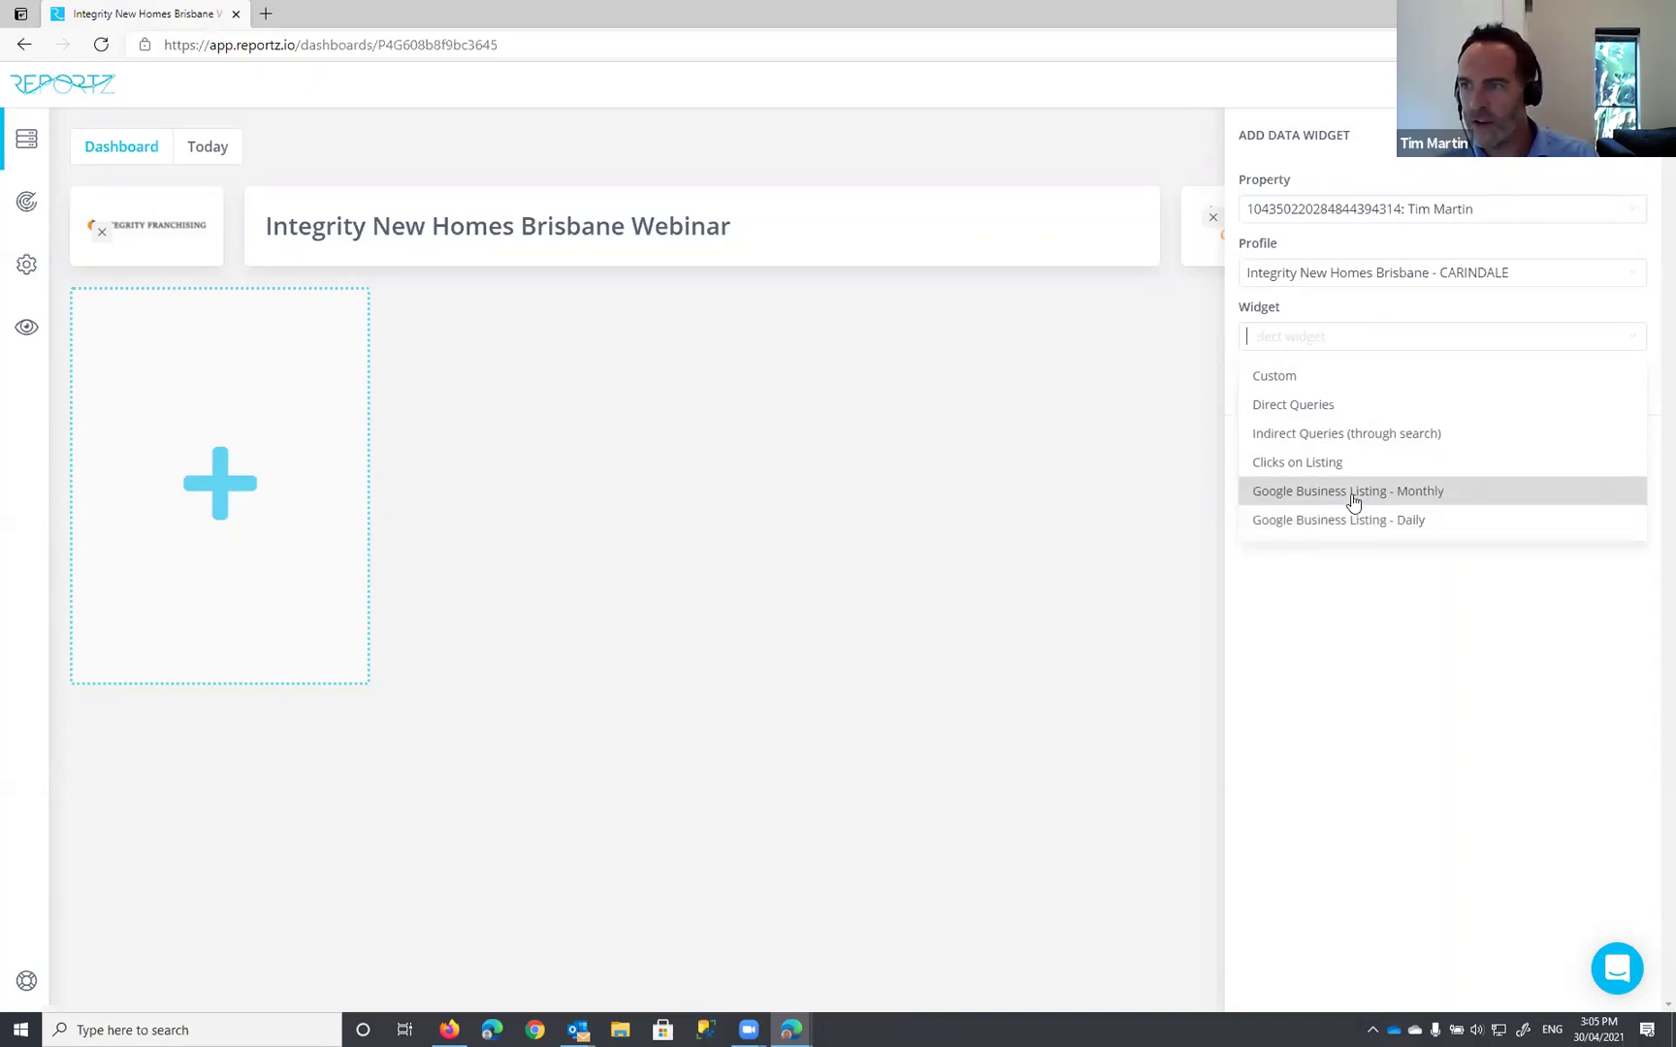
pyautogui.click(1319, 523)
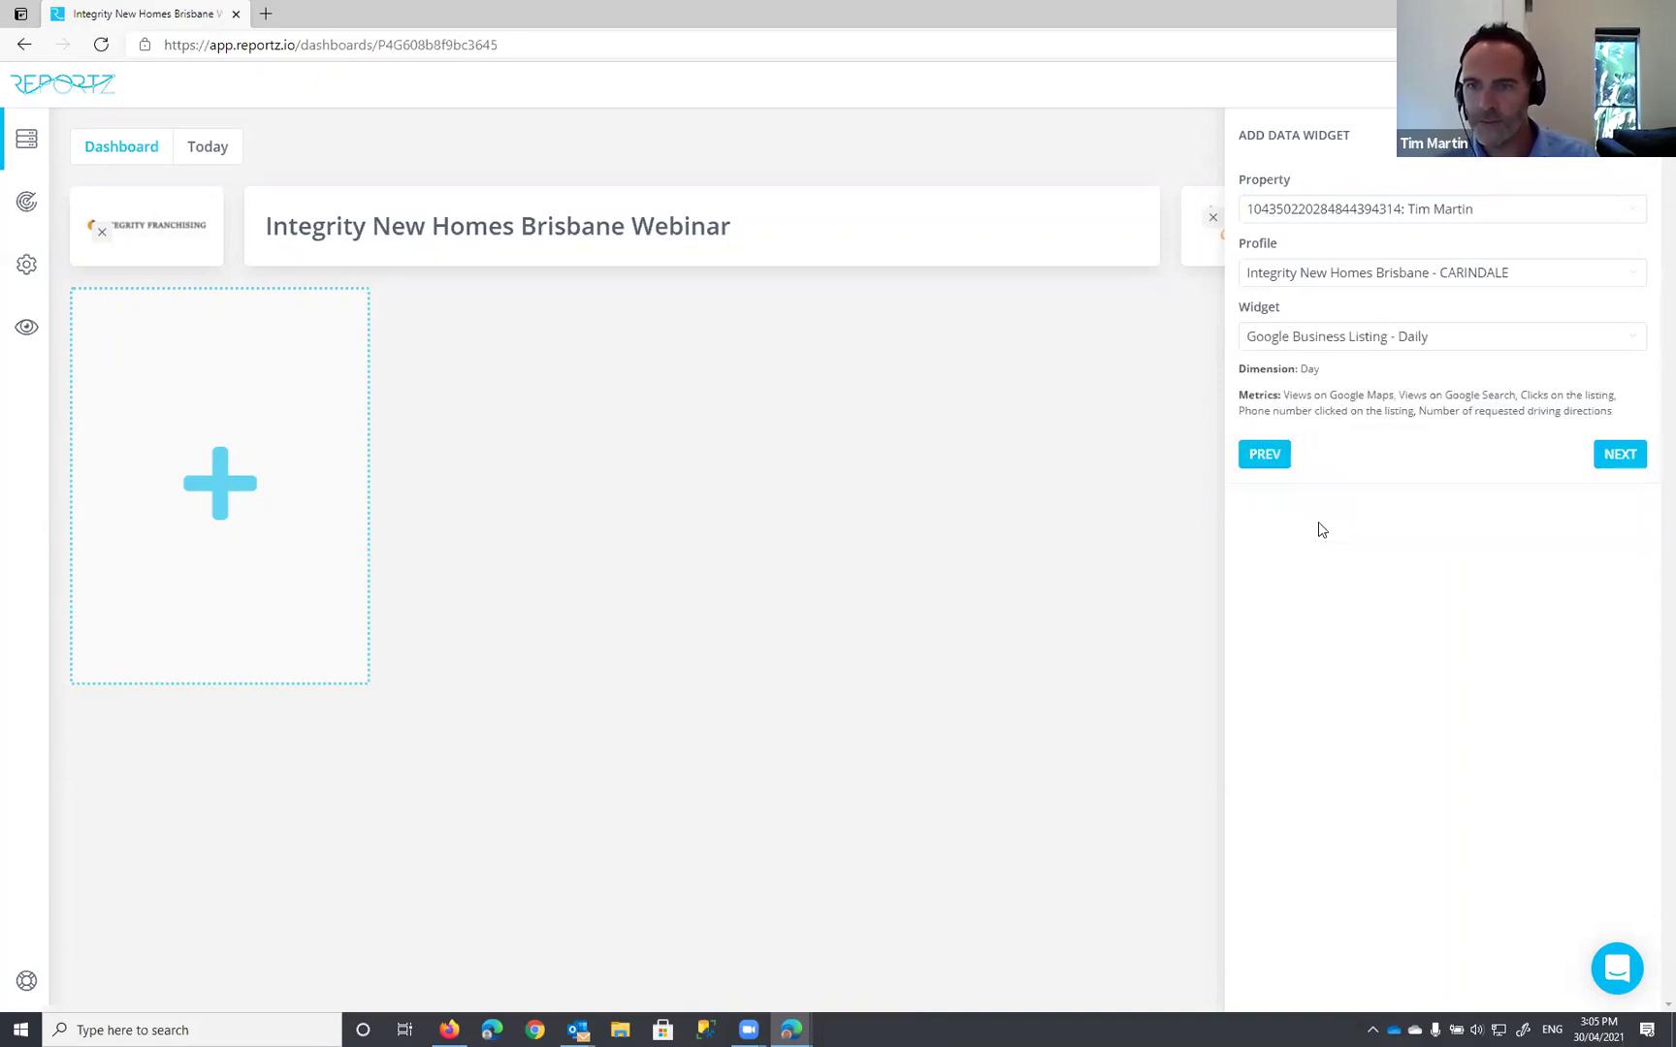
pyautogui.click(1616, 456)
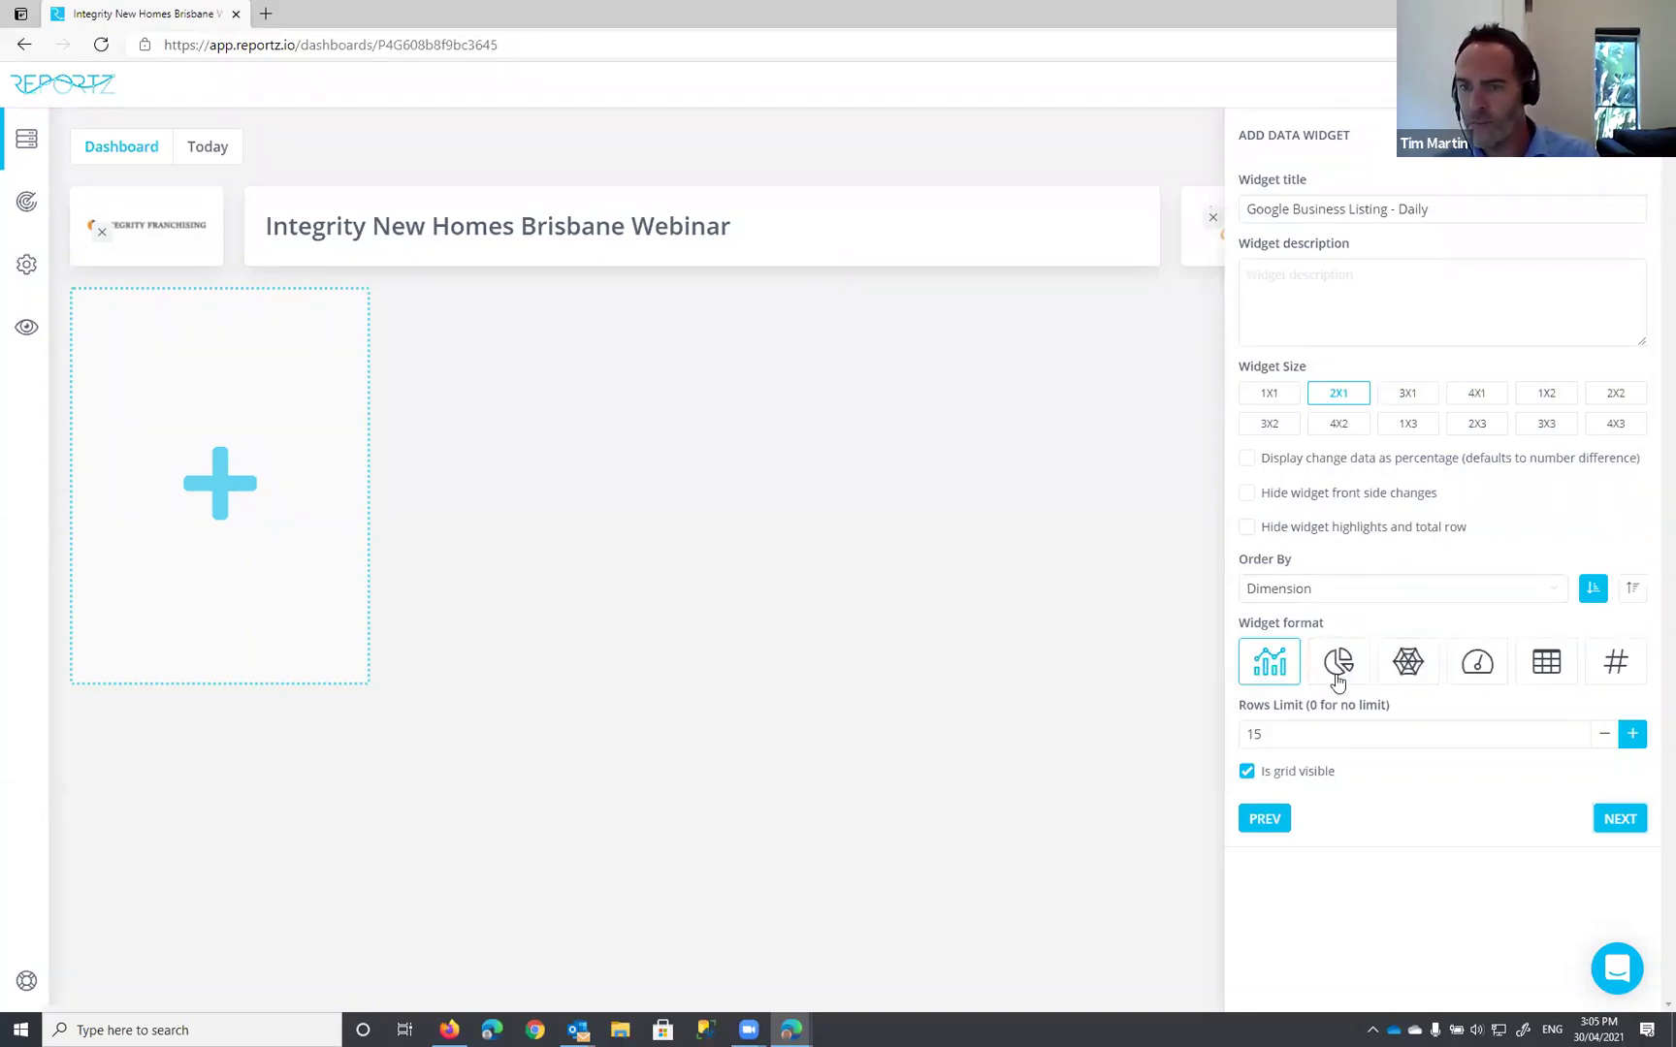
pyautogui.click(1619, 820)
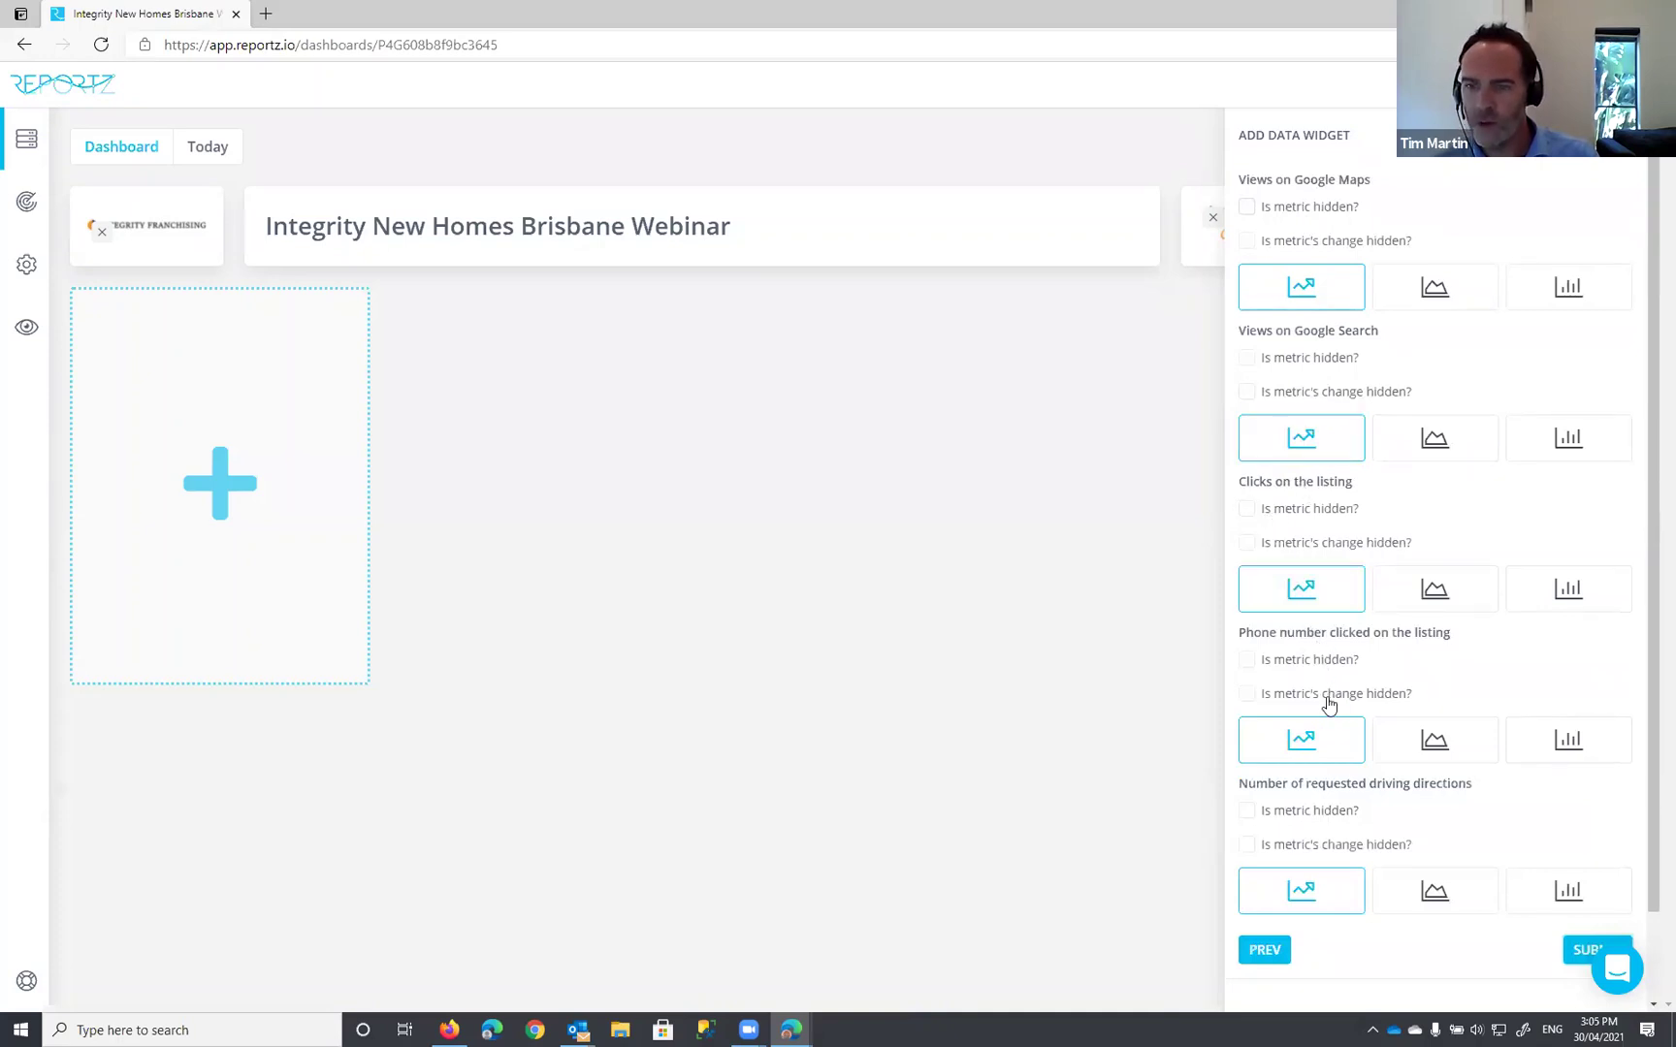
pyautogui.scroll(-1, 1381, 684)
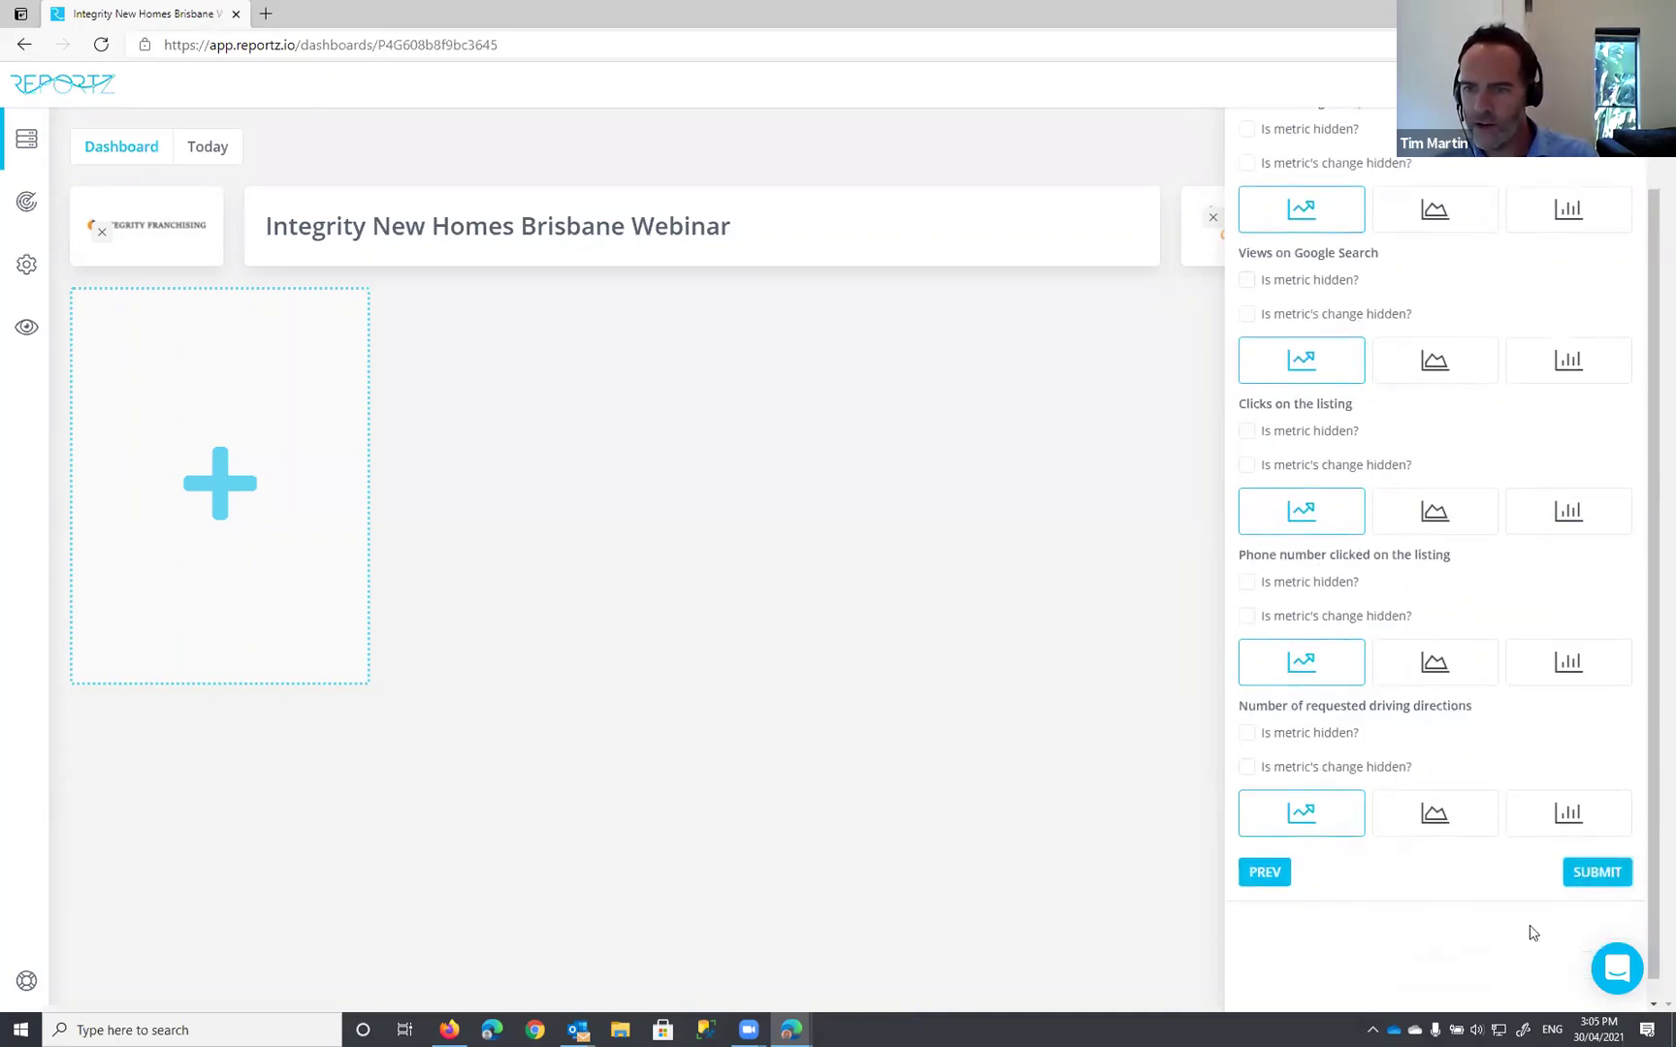
pyautogui.click(1595, 854)
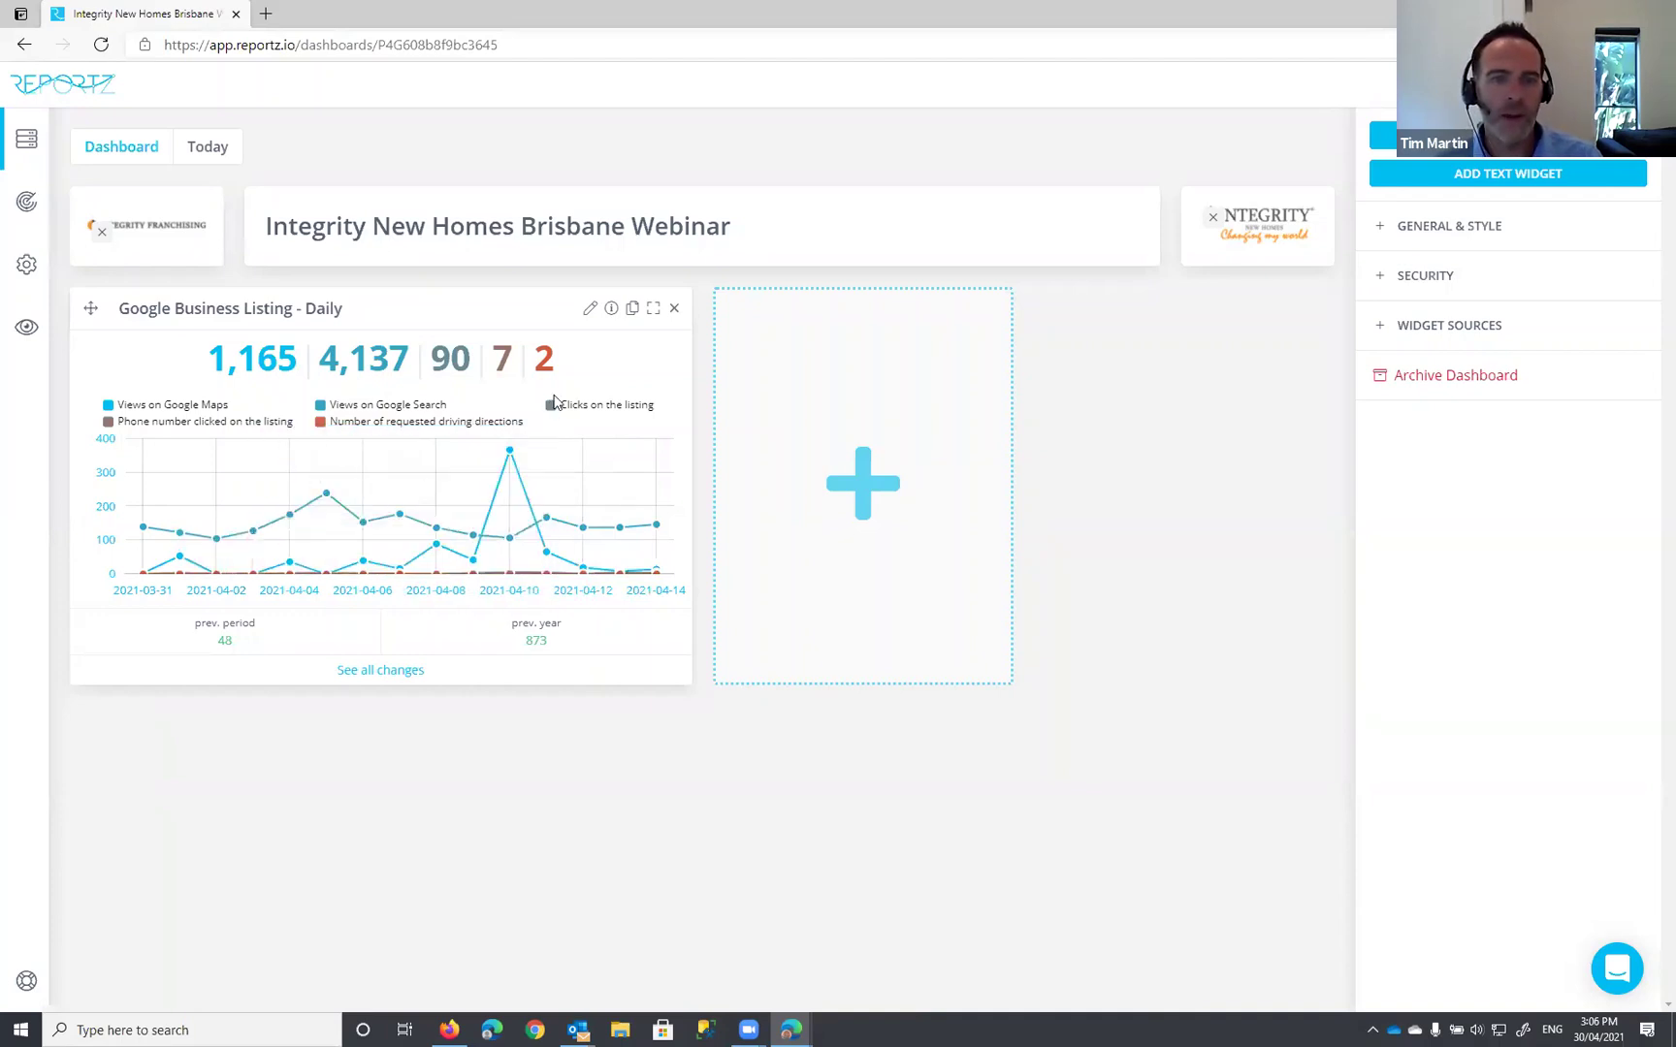
# Step: Mark the phone-number-clicks and driving-direction-requests metrics as hidden in the listing widget's editor
pyautogui.click(590, 309)
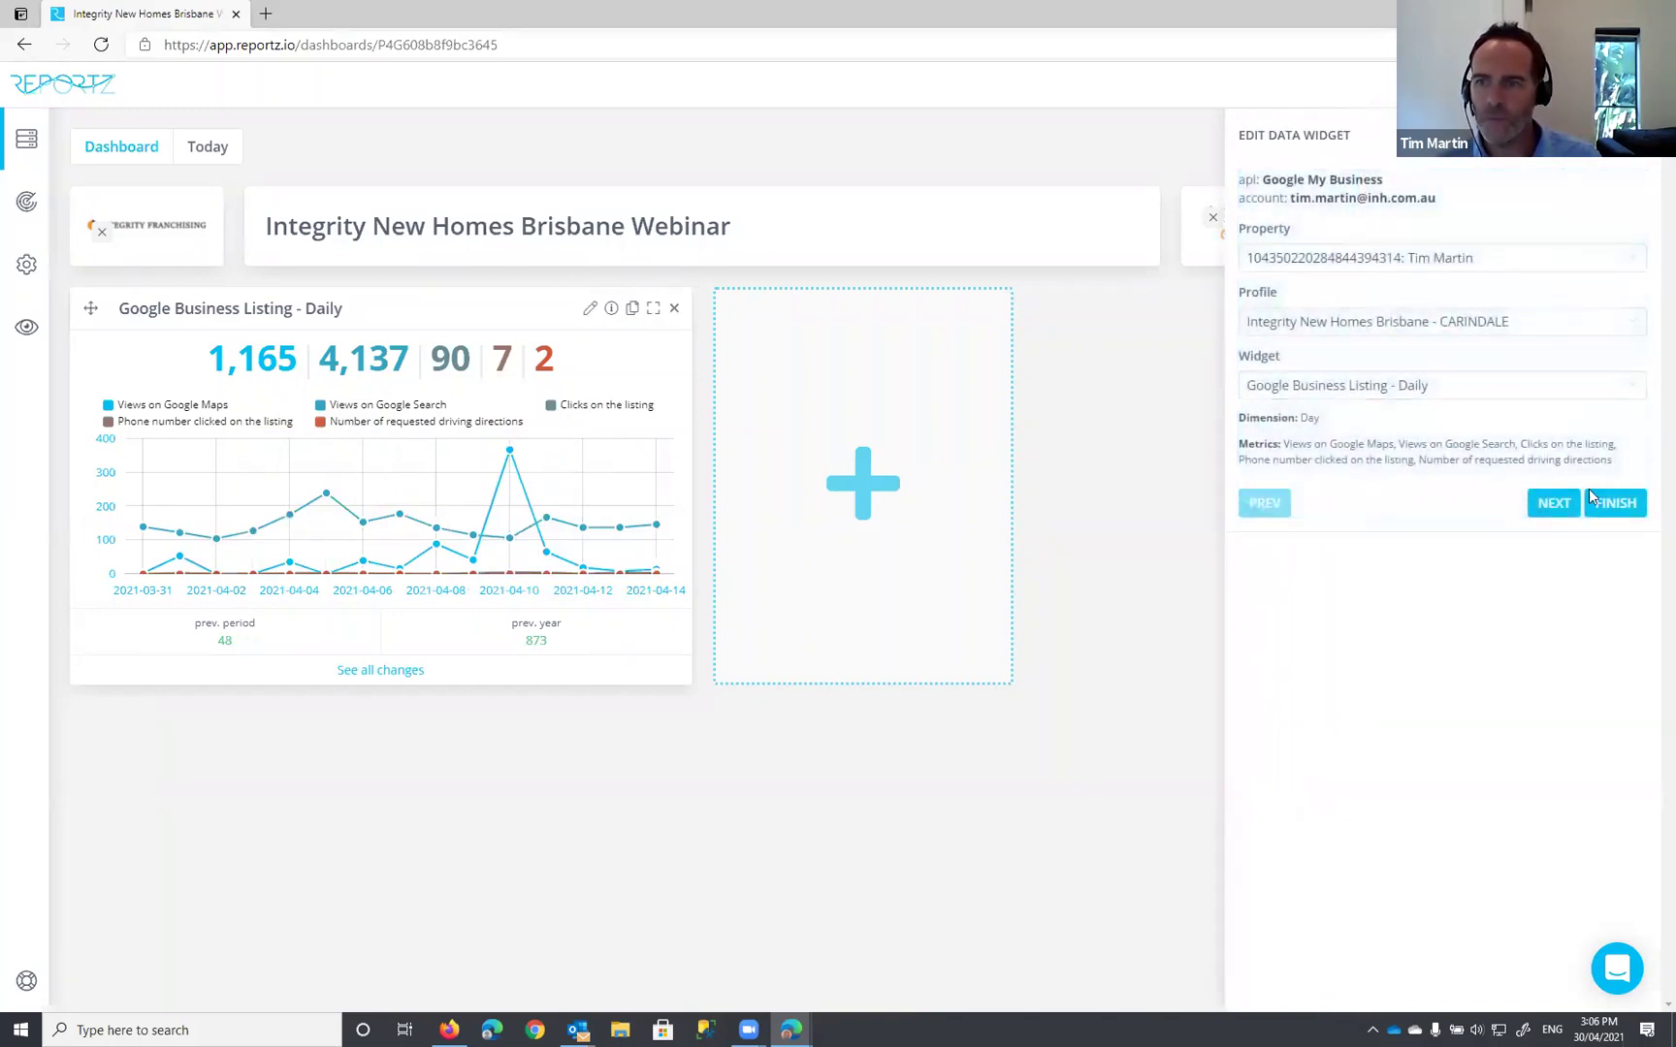
pyautogui.click(1555, 503)
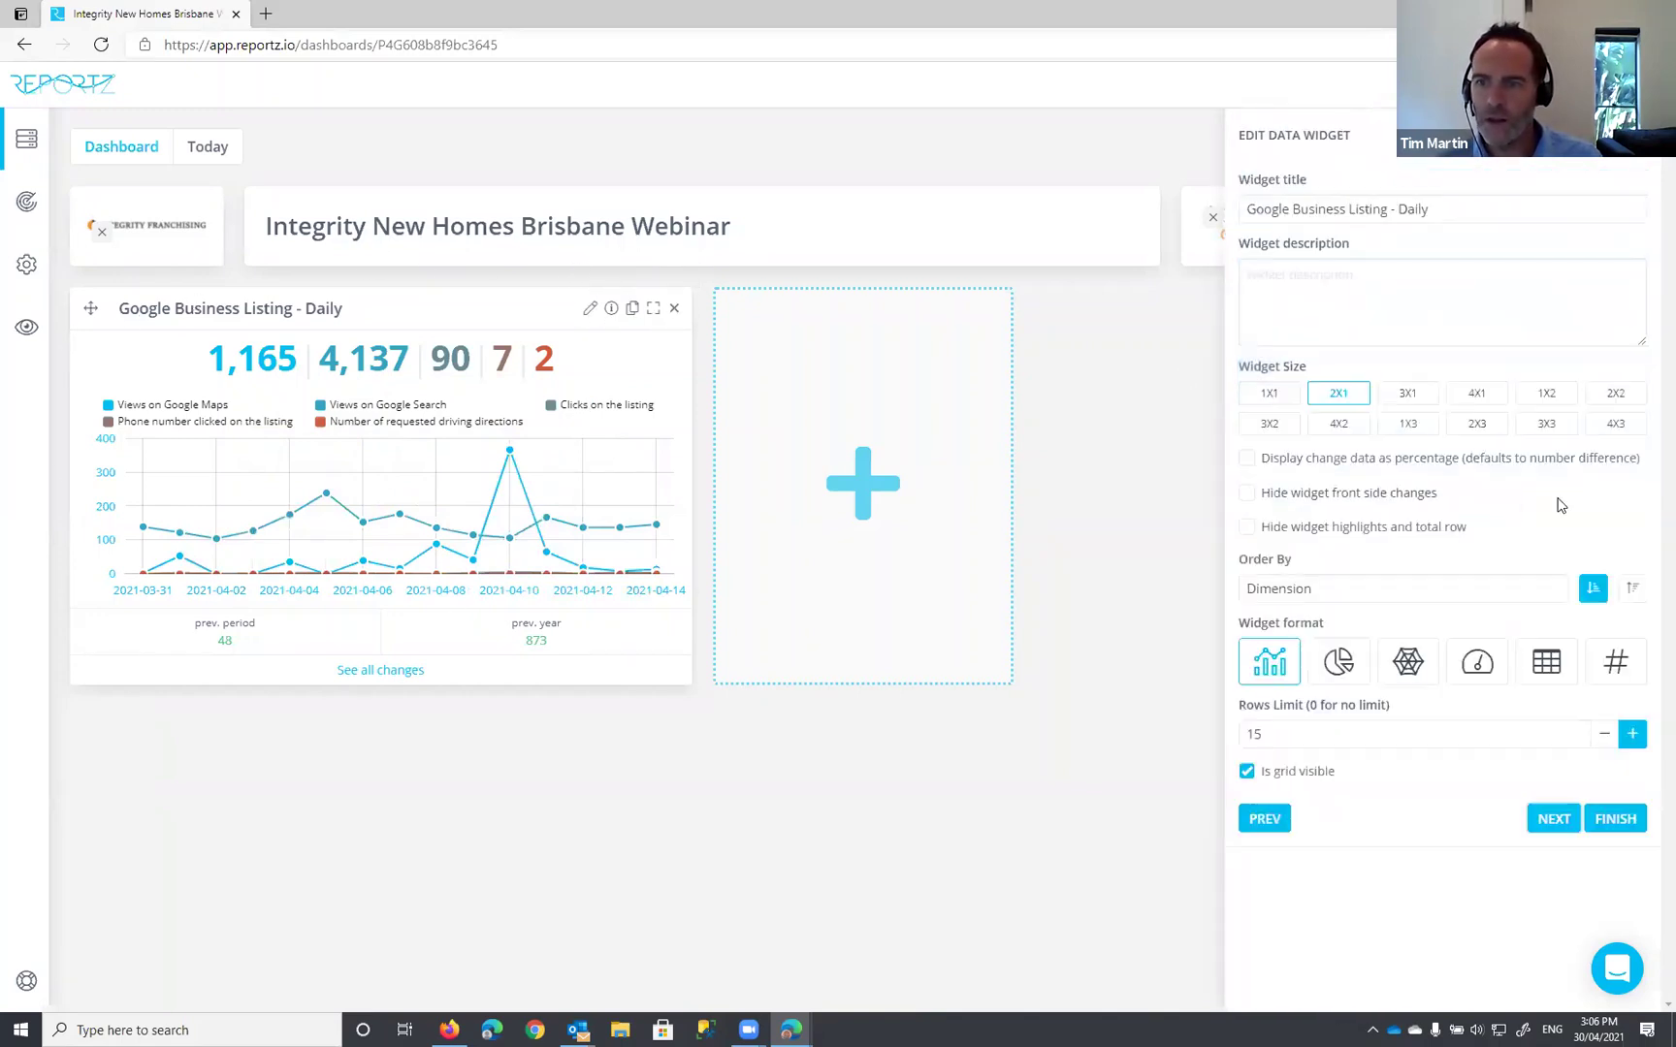
pyautogui.click(1554, 821)
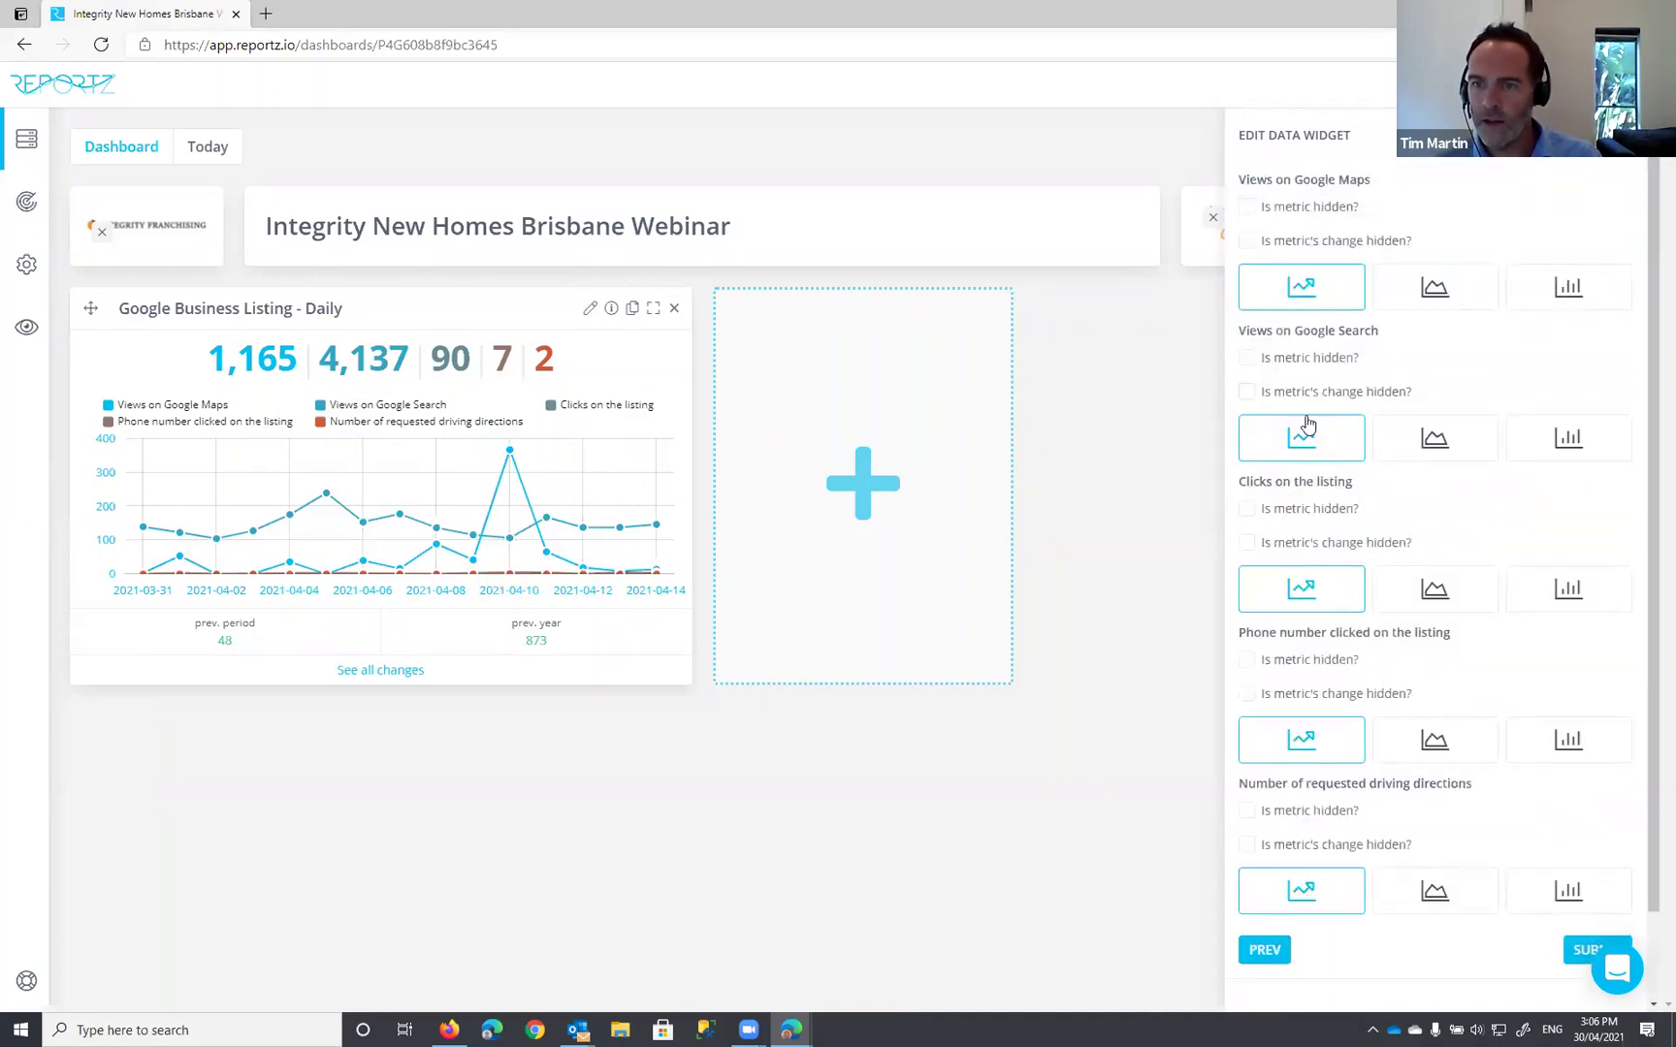
pyautogui.scroll(-1, 1261, 514)
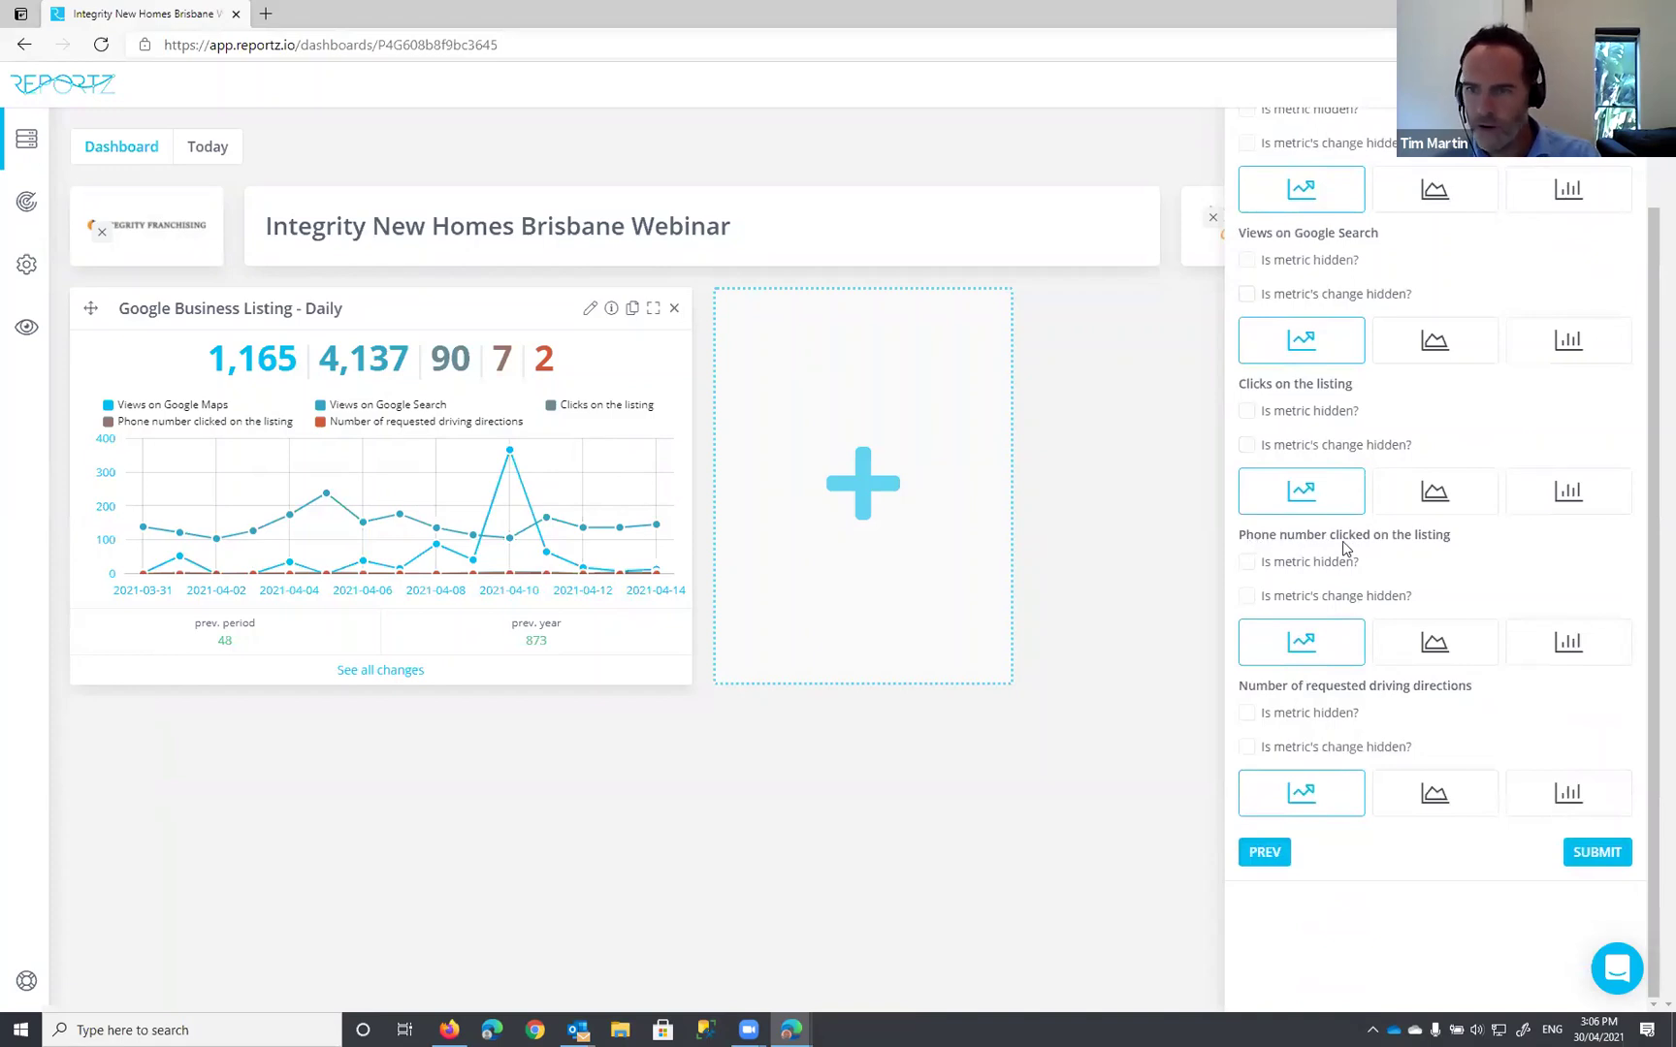
pyautogui.click(1248, 566)
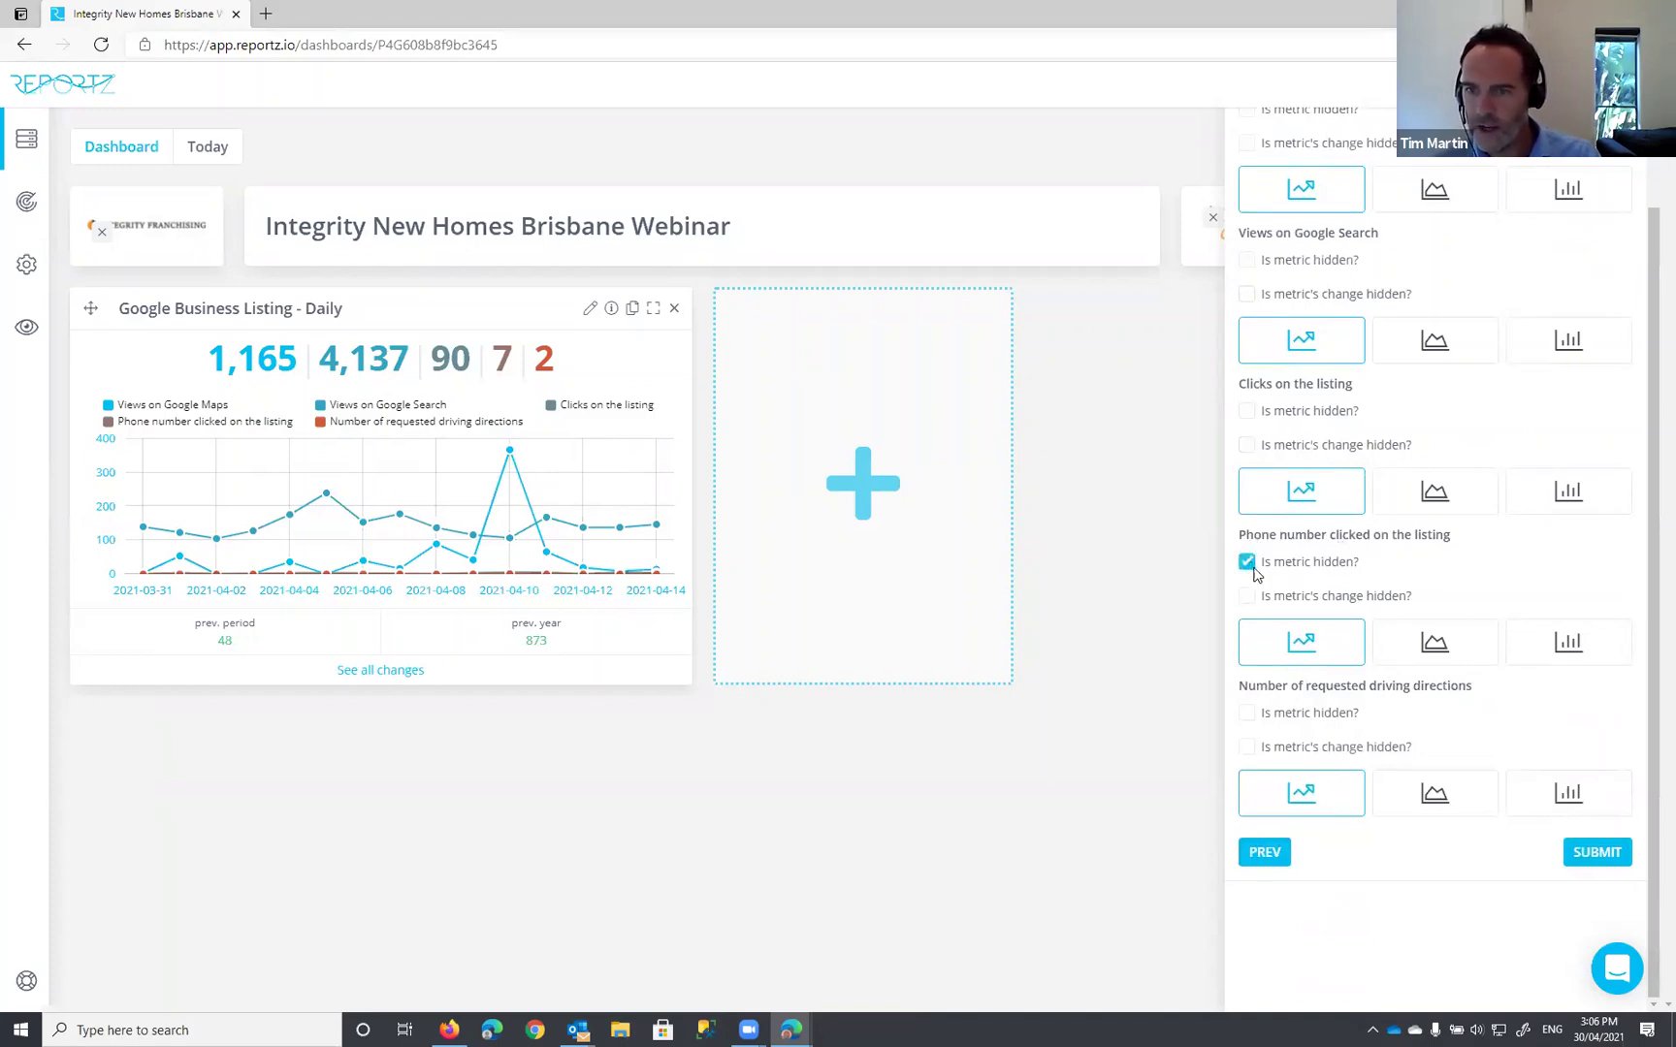
pyautogui.click(1248, 718)
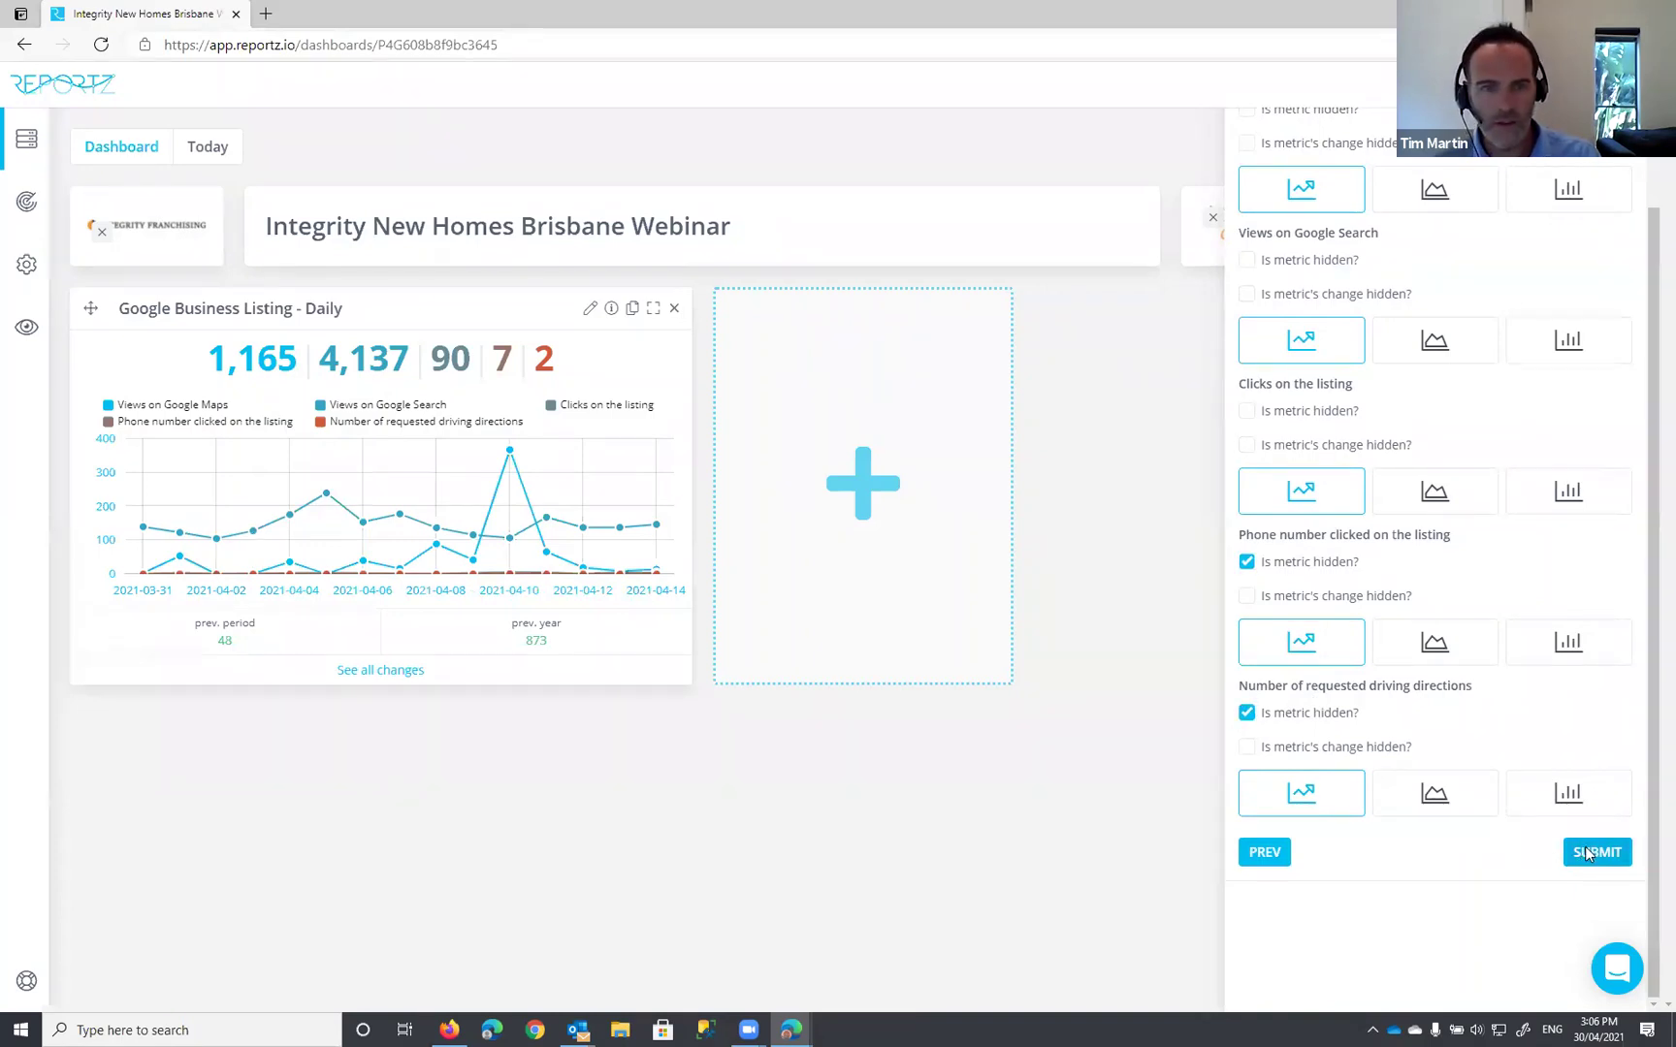
pyautogui.click(1595, 852)
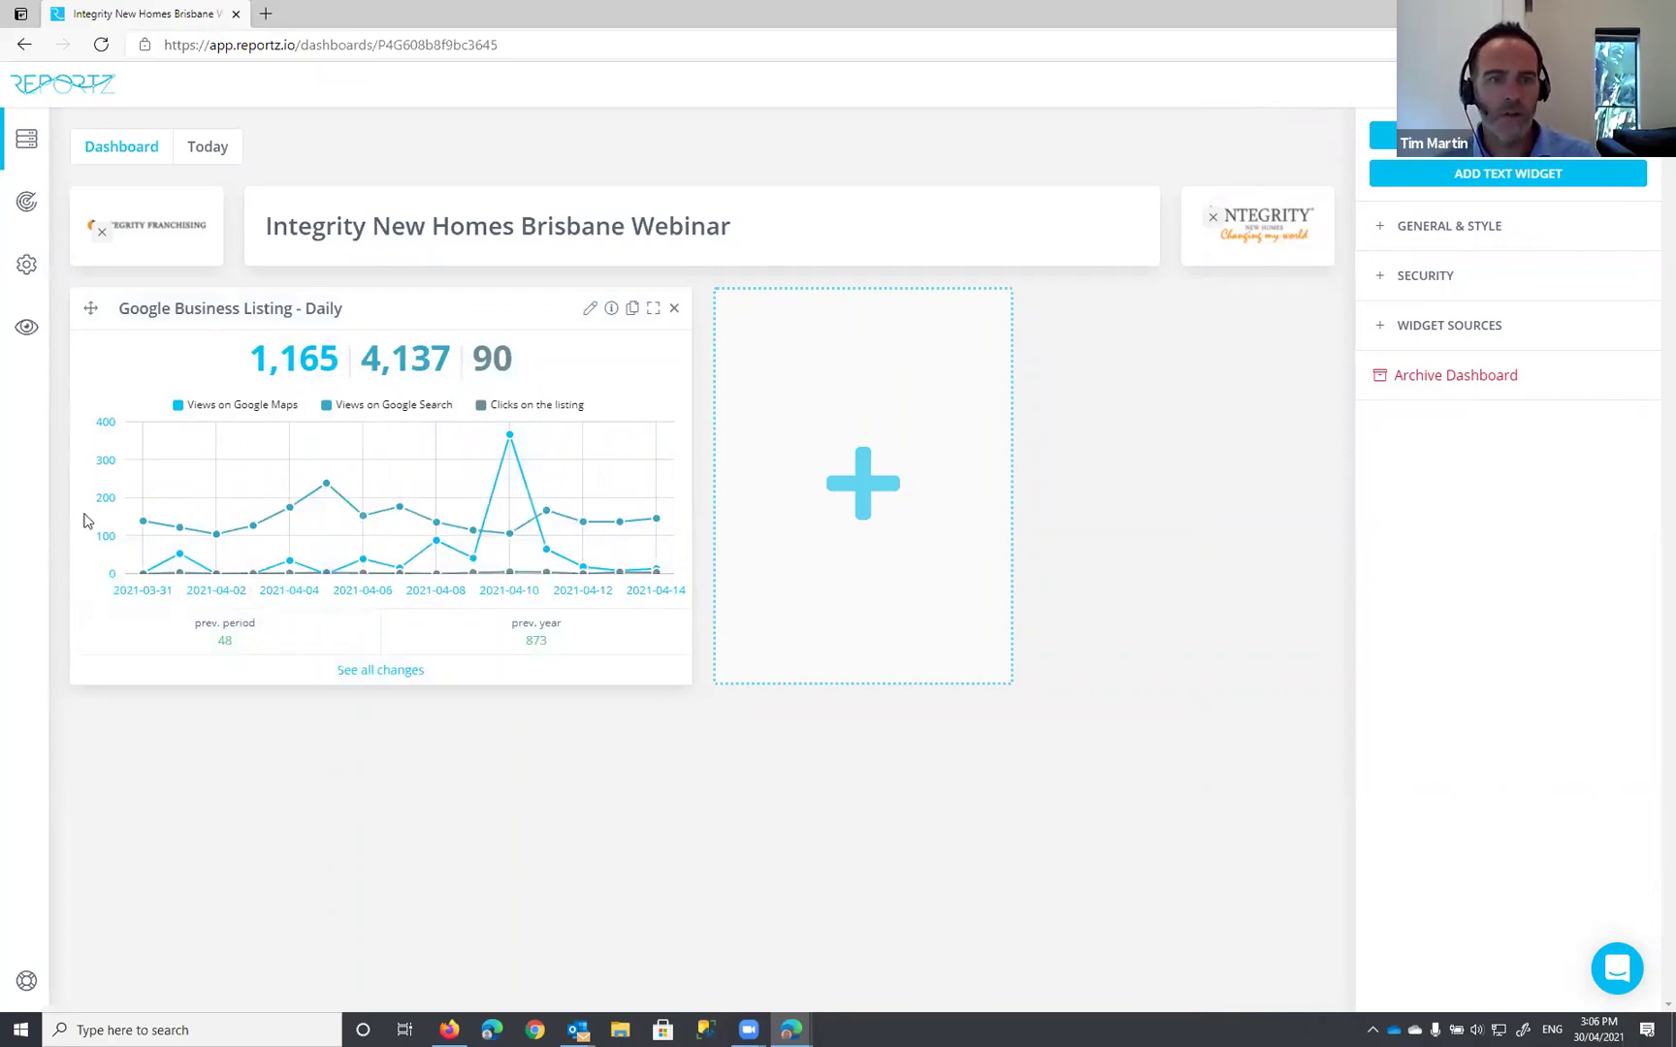
# Step: Reopen the listing widget's settings and choose 4X1 as the widget size
pyautogui.click(588, 314)
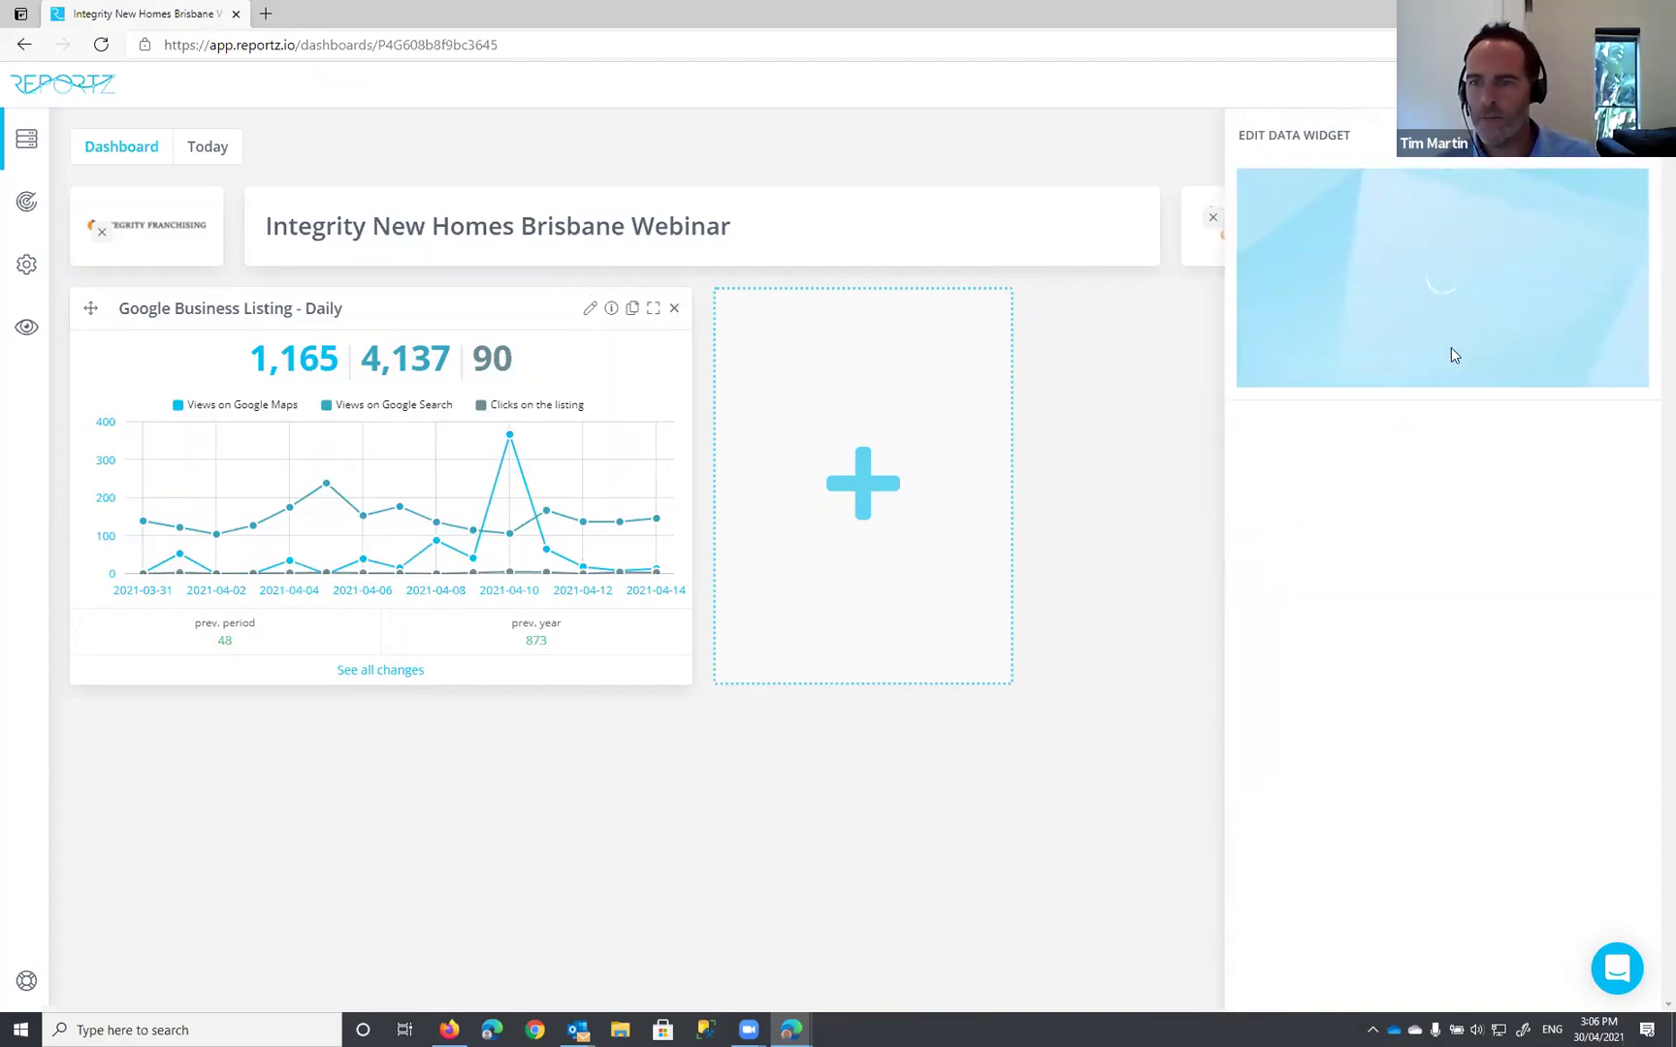
pyautogui.click(1553, 503)
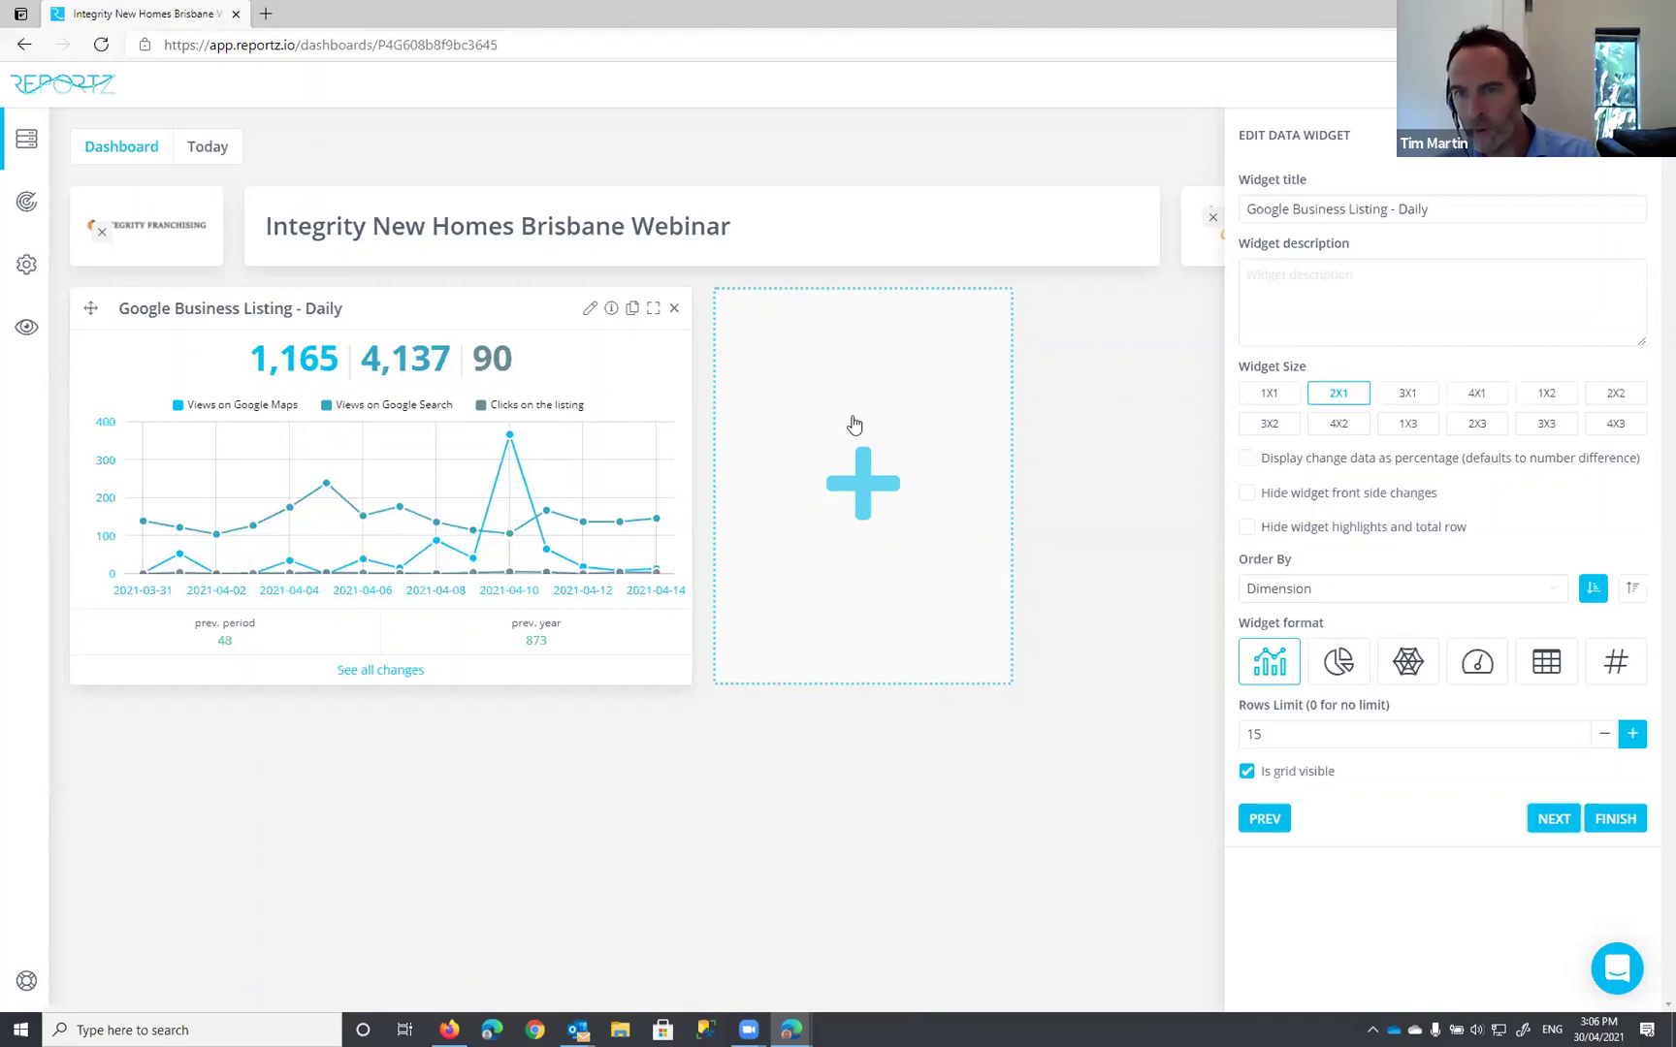
pyautogui.click(1478, 400)
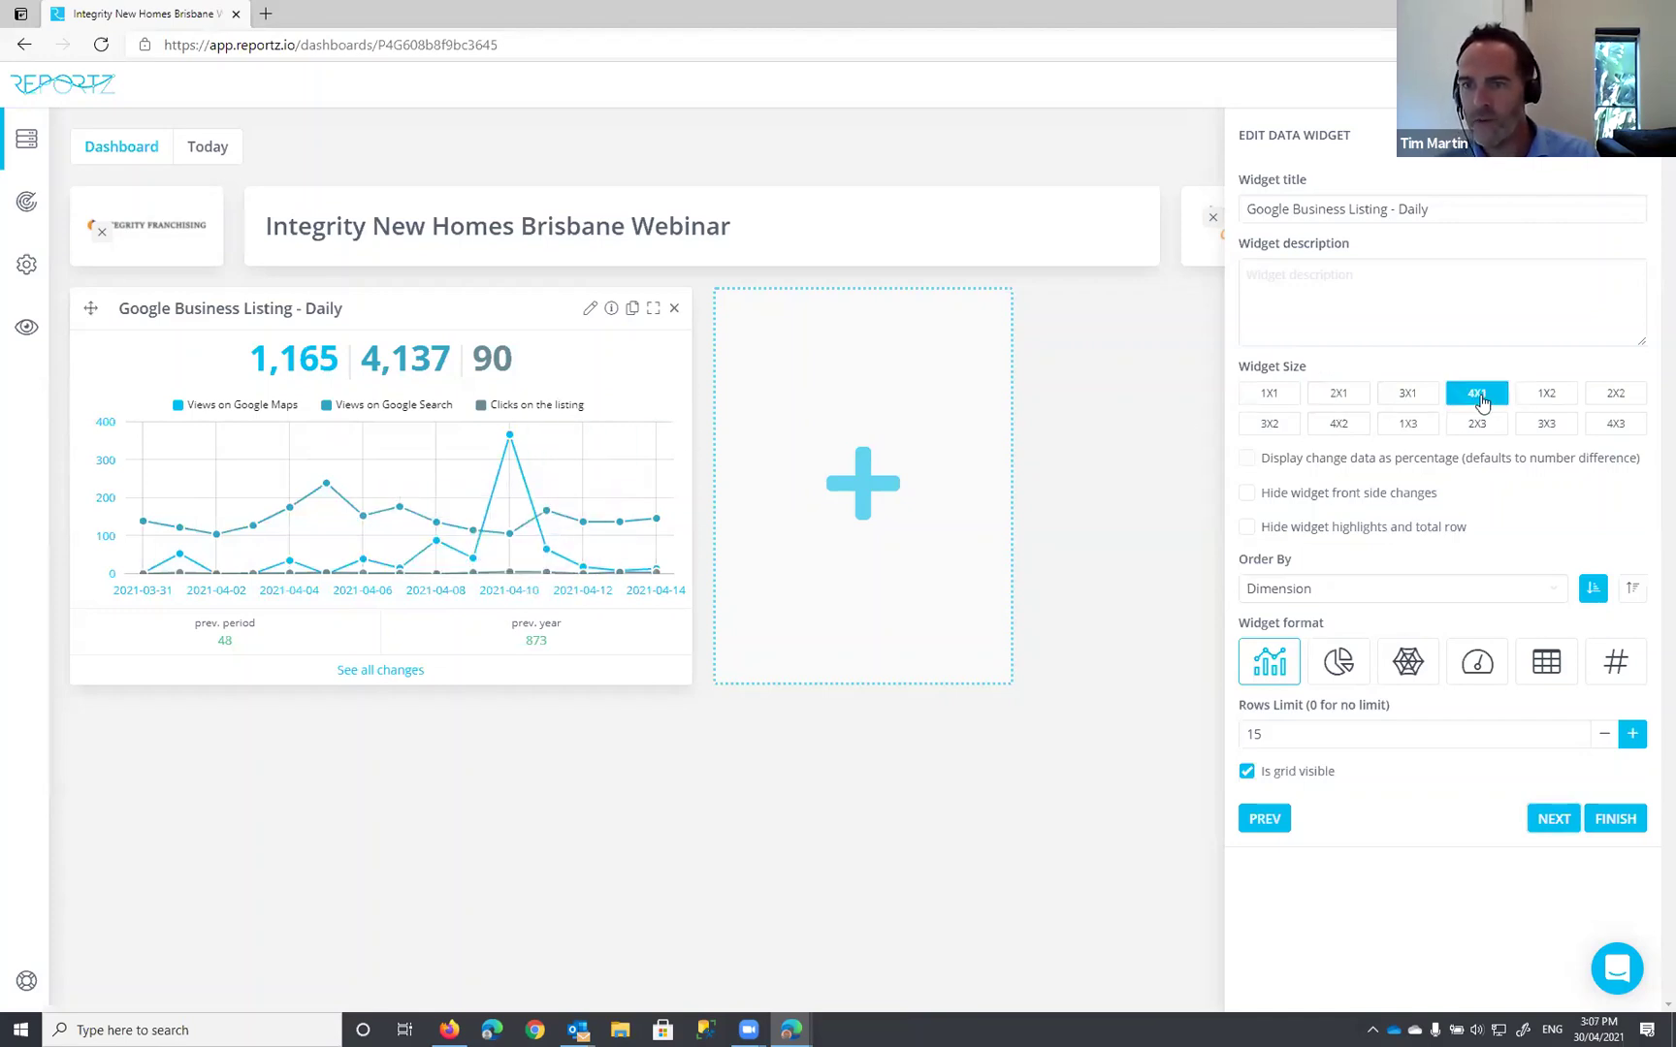
# Step: Finish editing so the 4X1 listing widget spans the full dashboard width
pyautogui.click(1614, 821)
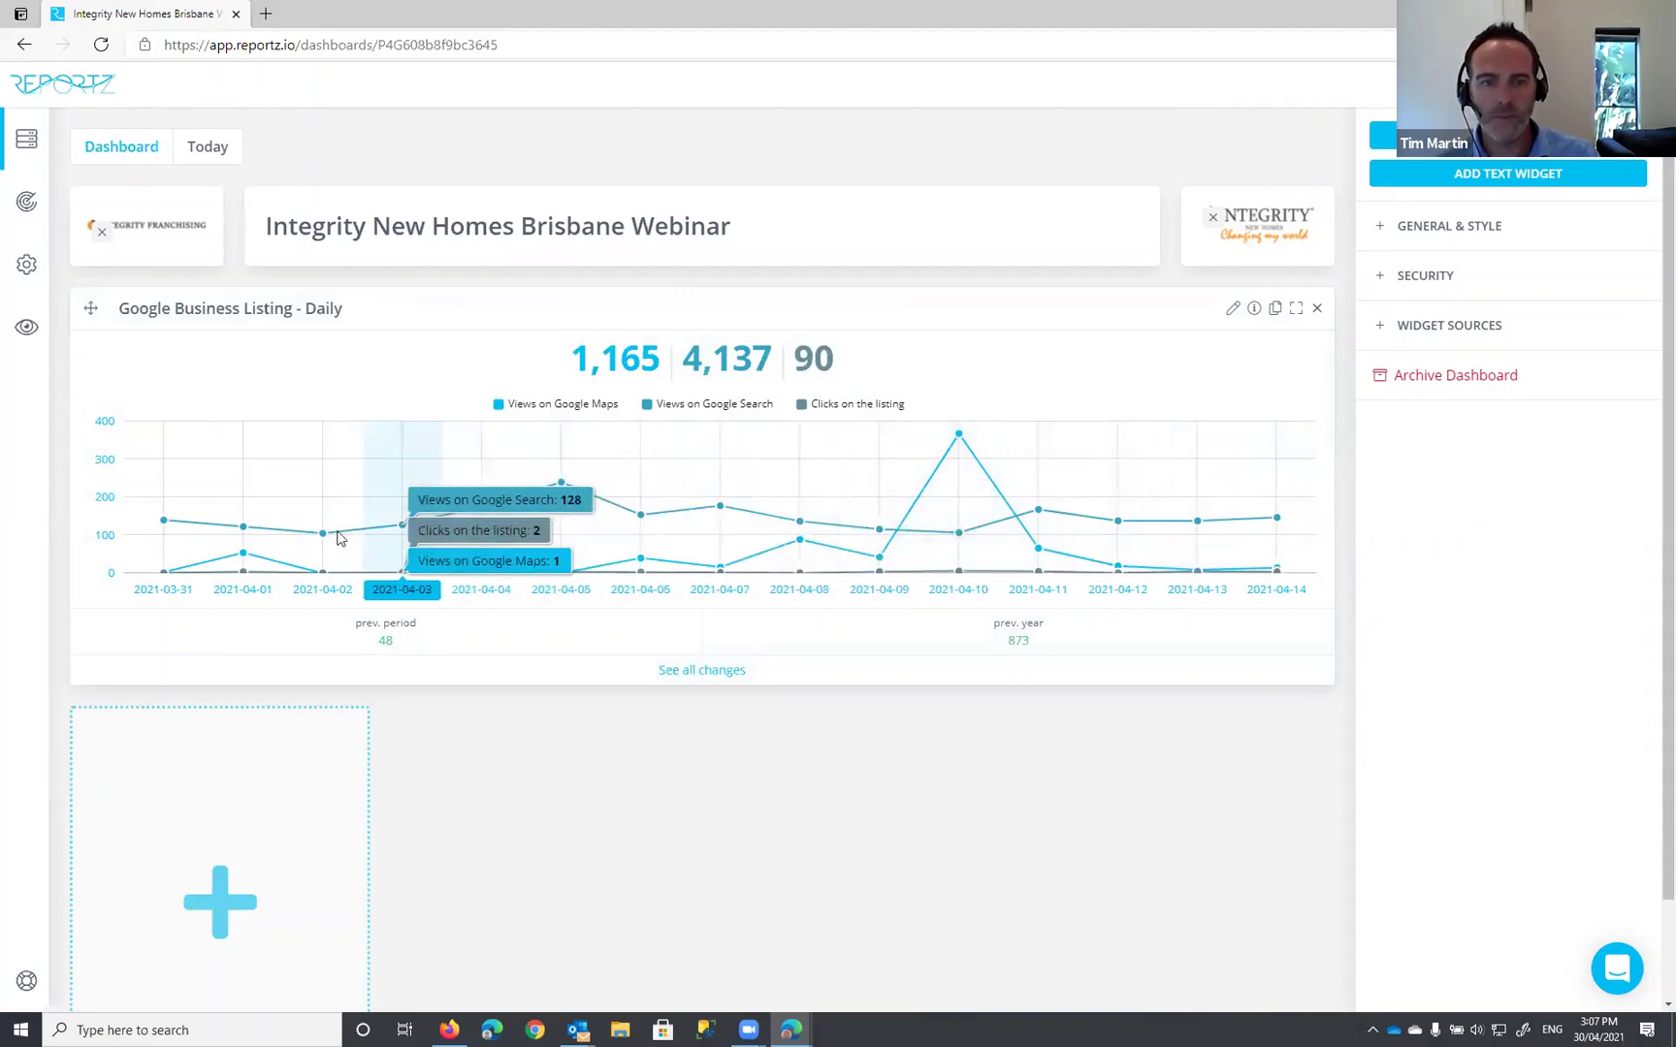
pyautogui.scroll(-1, 709, 749)
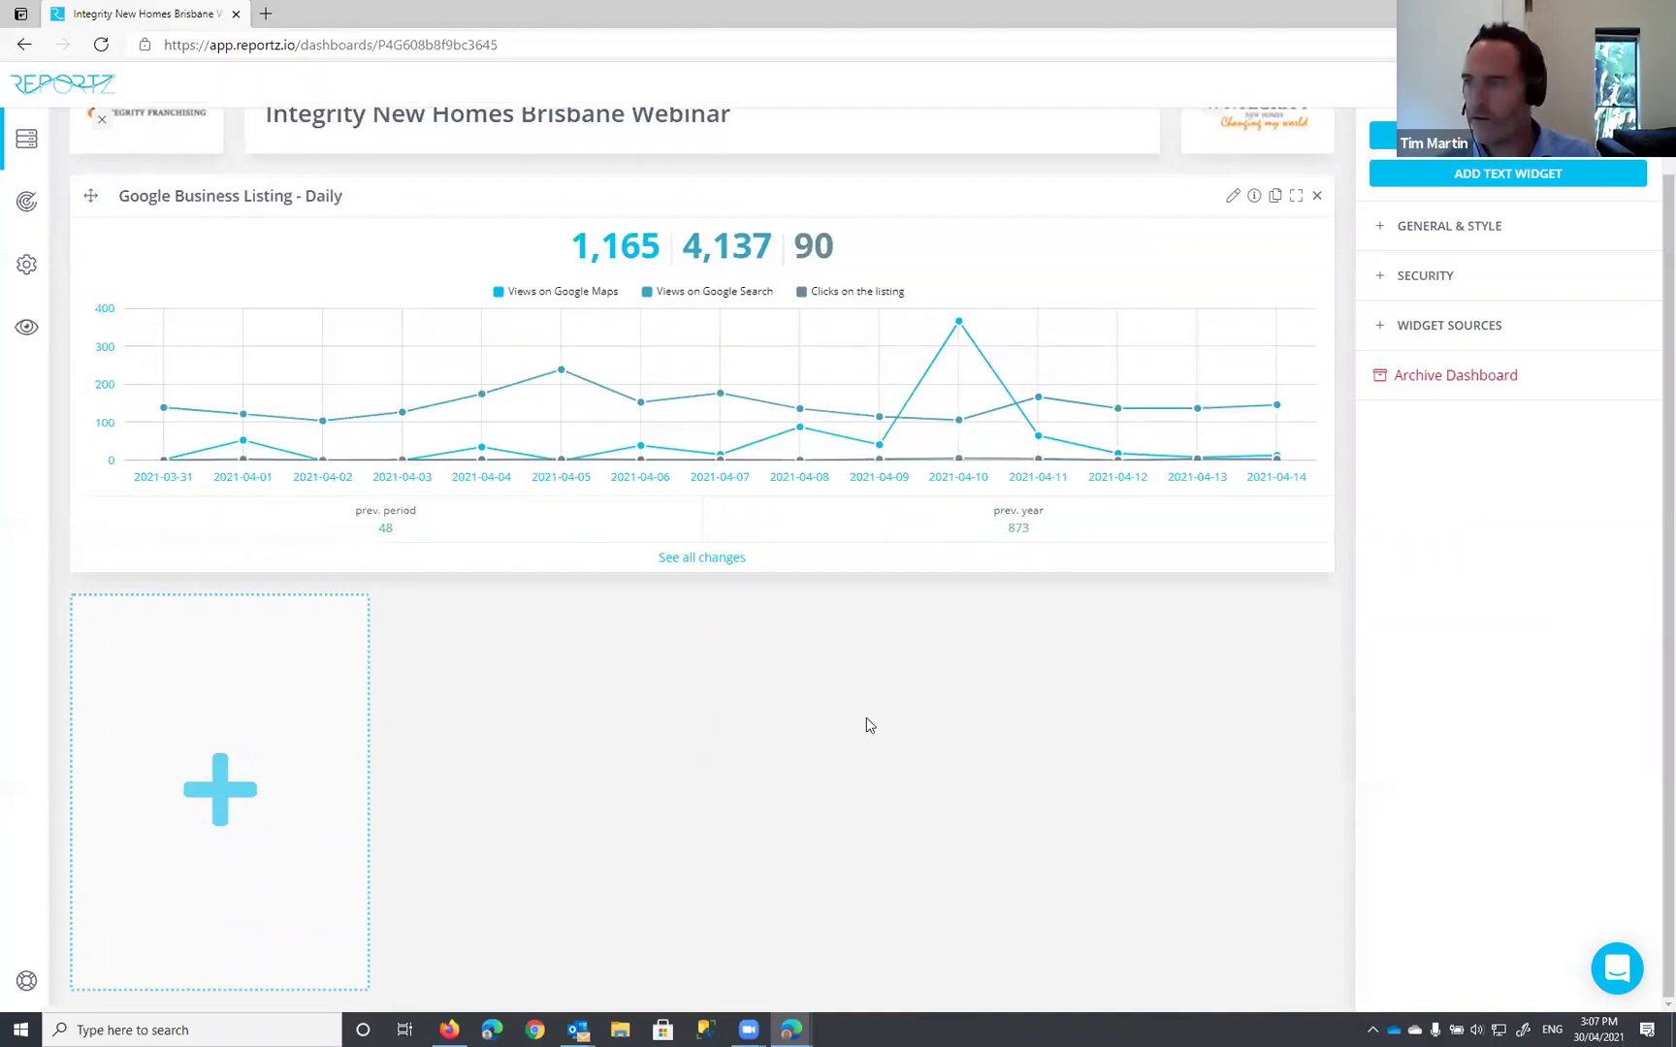
# Step: Add a new widget using Google Analytics Reporting with the connected Google Analytics account
pyautogui.click(229, 798)
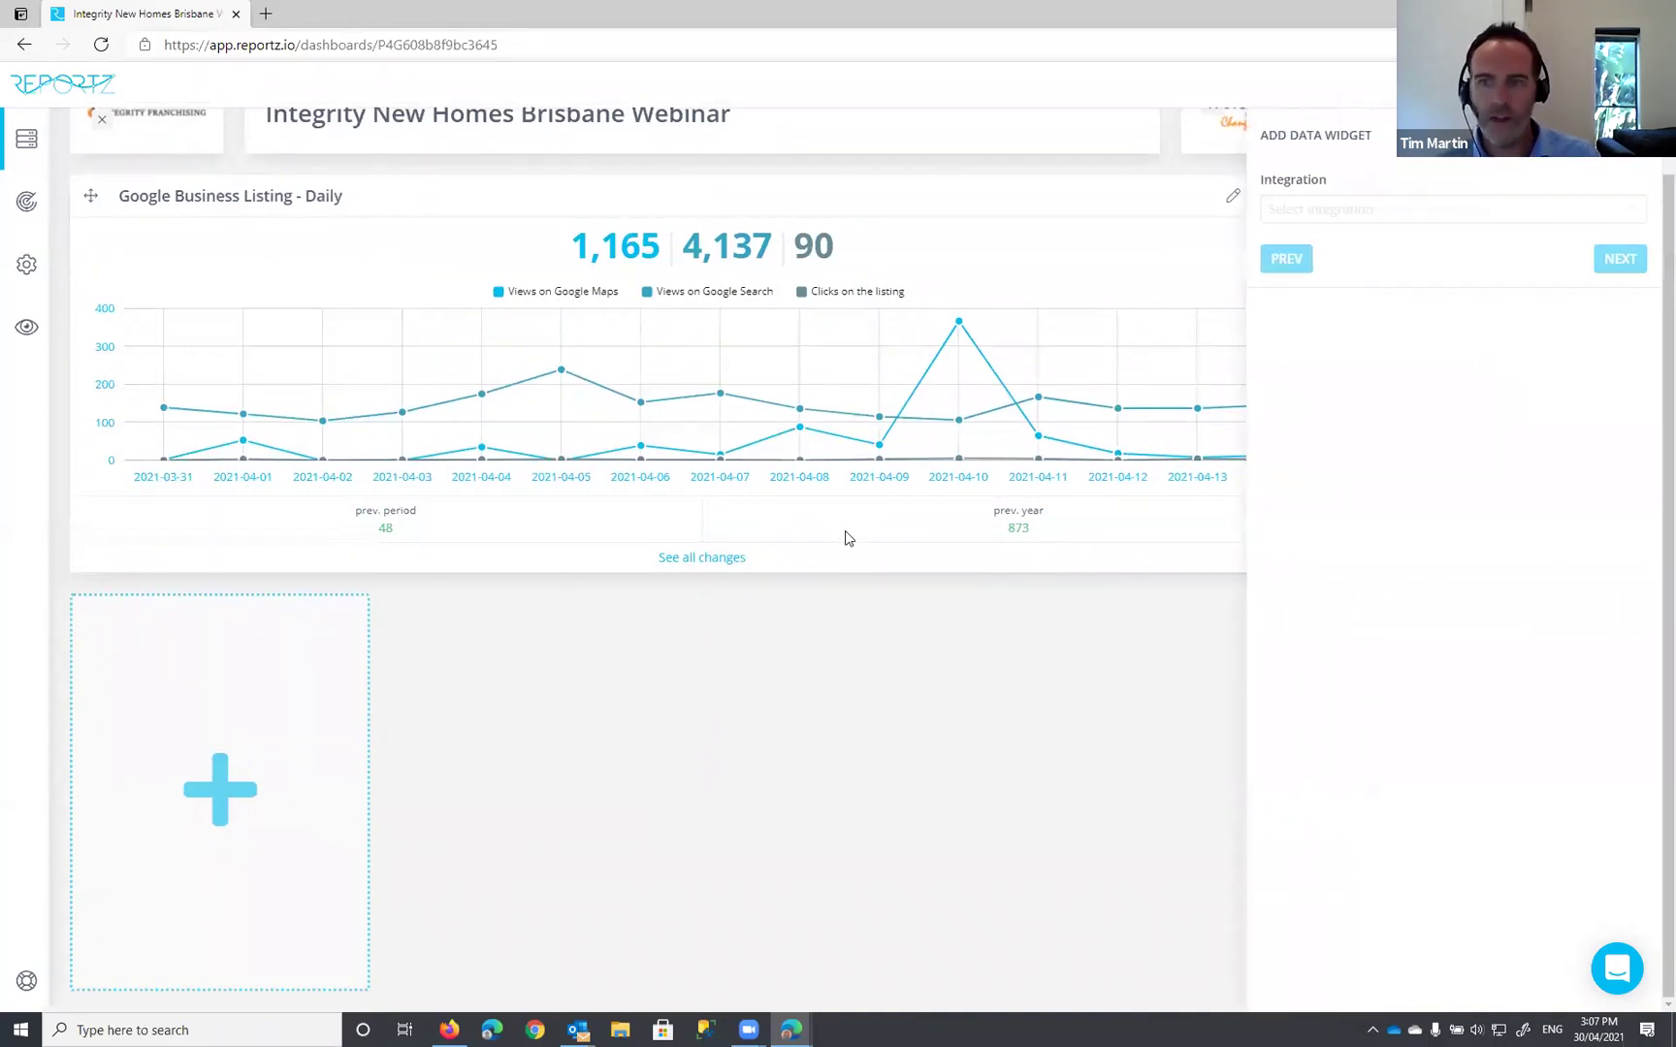
pyautogui.click(1323, 209)
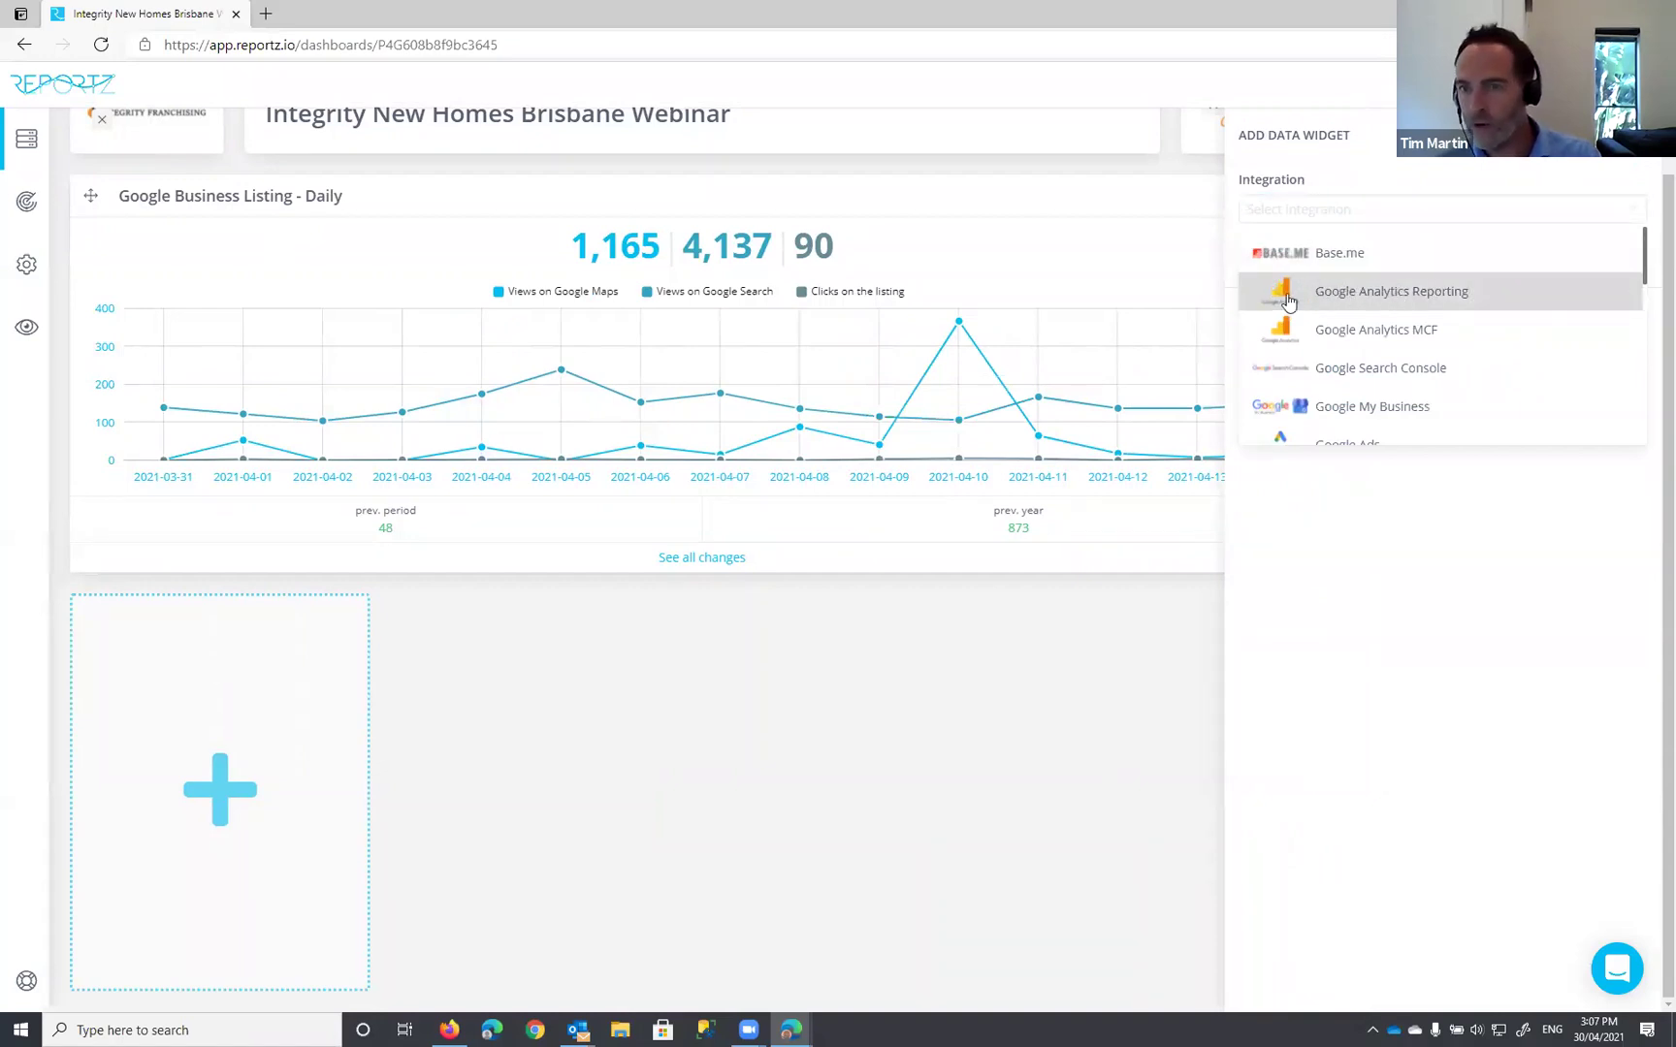
pyautogui.click(1404, 294)
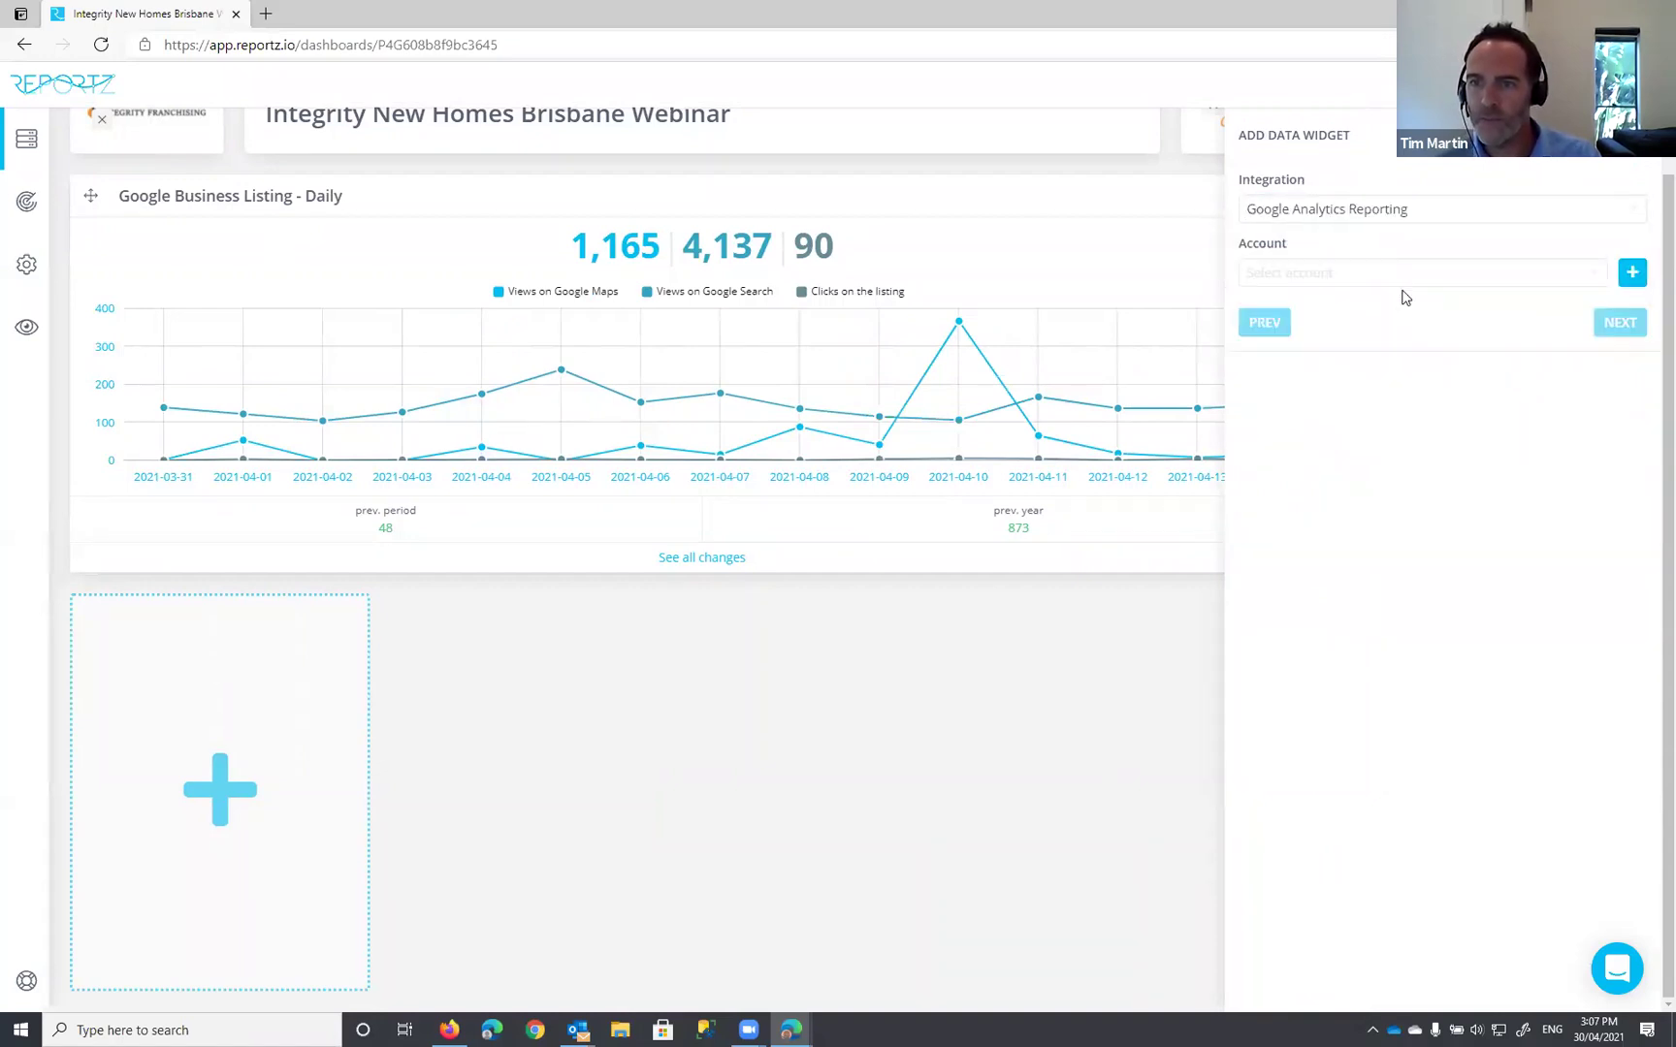
pyautogui.click(1337, 273)
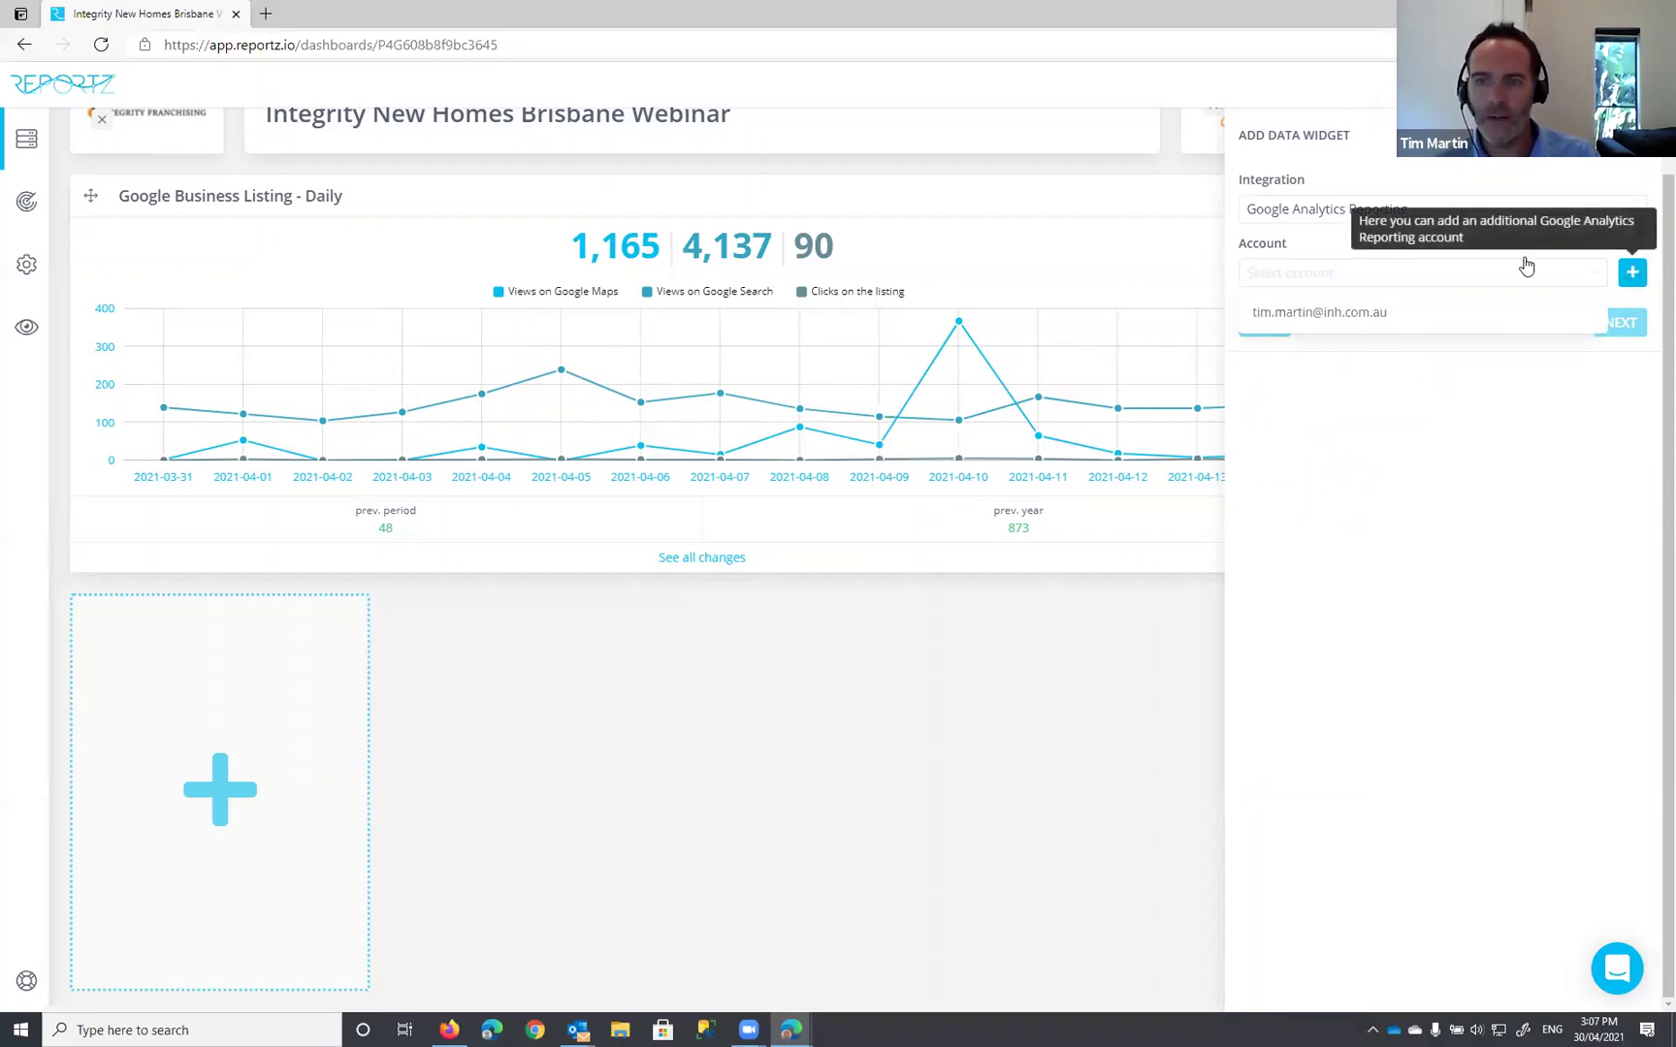
pyautogui.click(1347, 317)
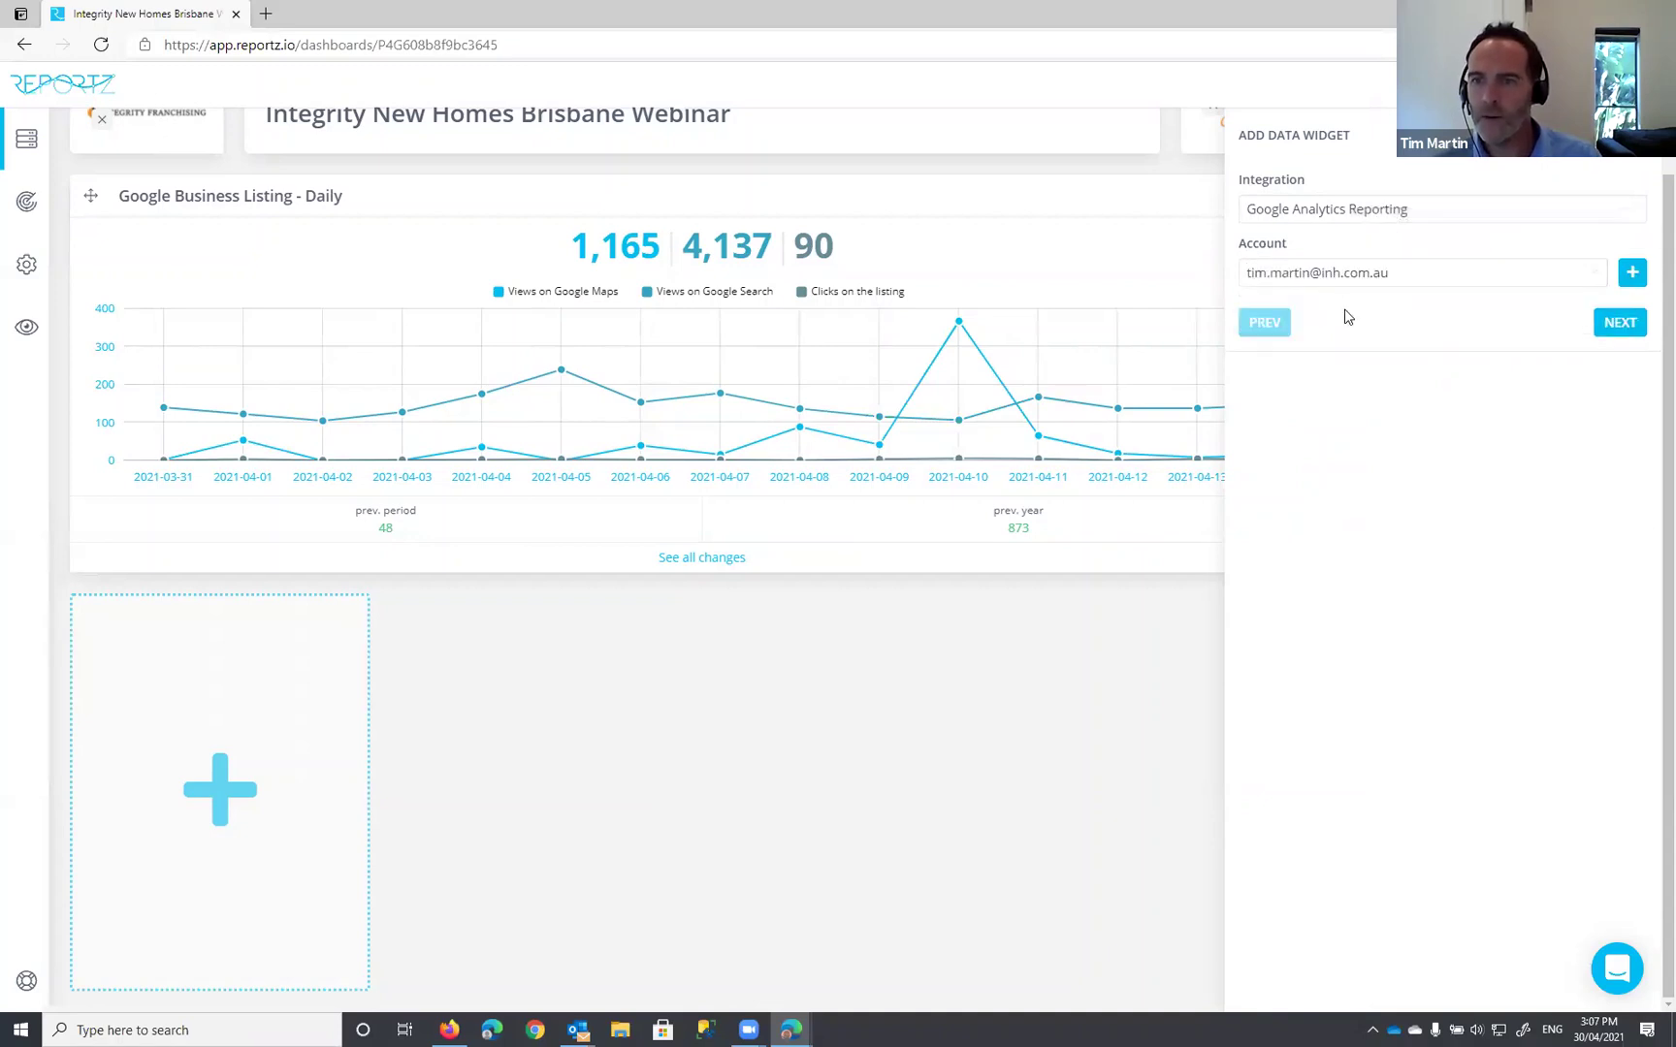
pyautogui.click(1626, 326)
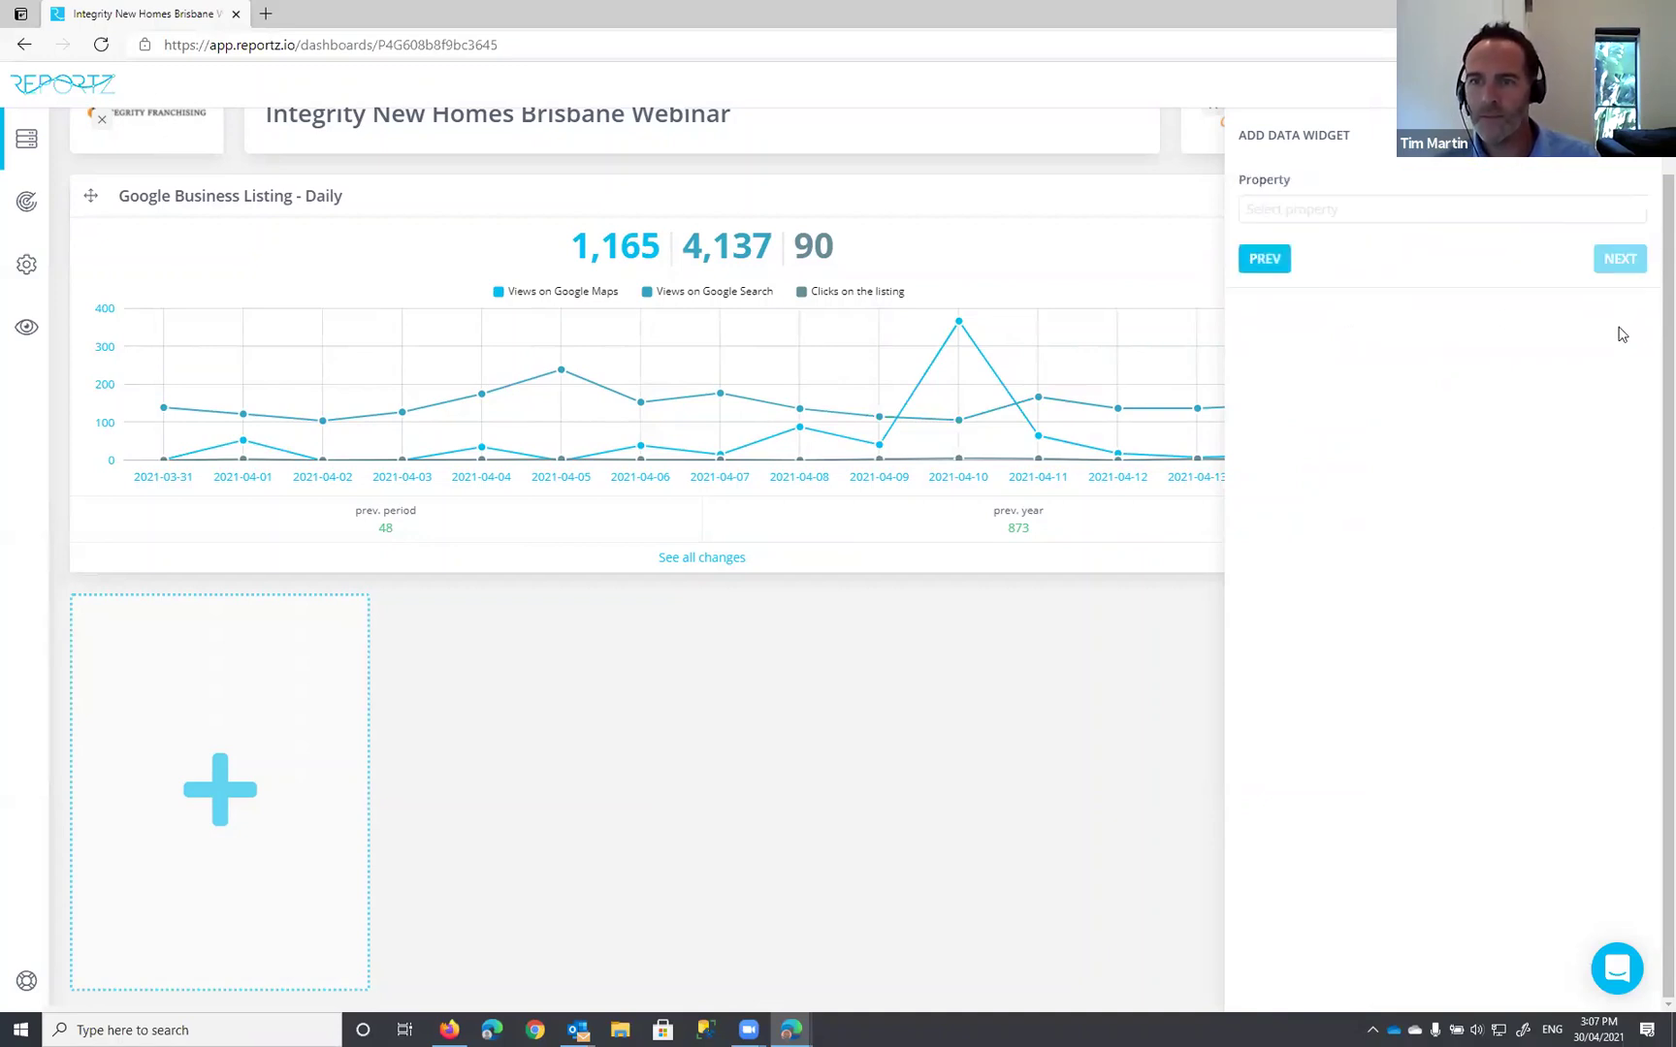
pyautogui.click(1377, 211)
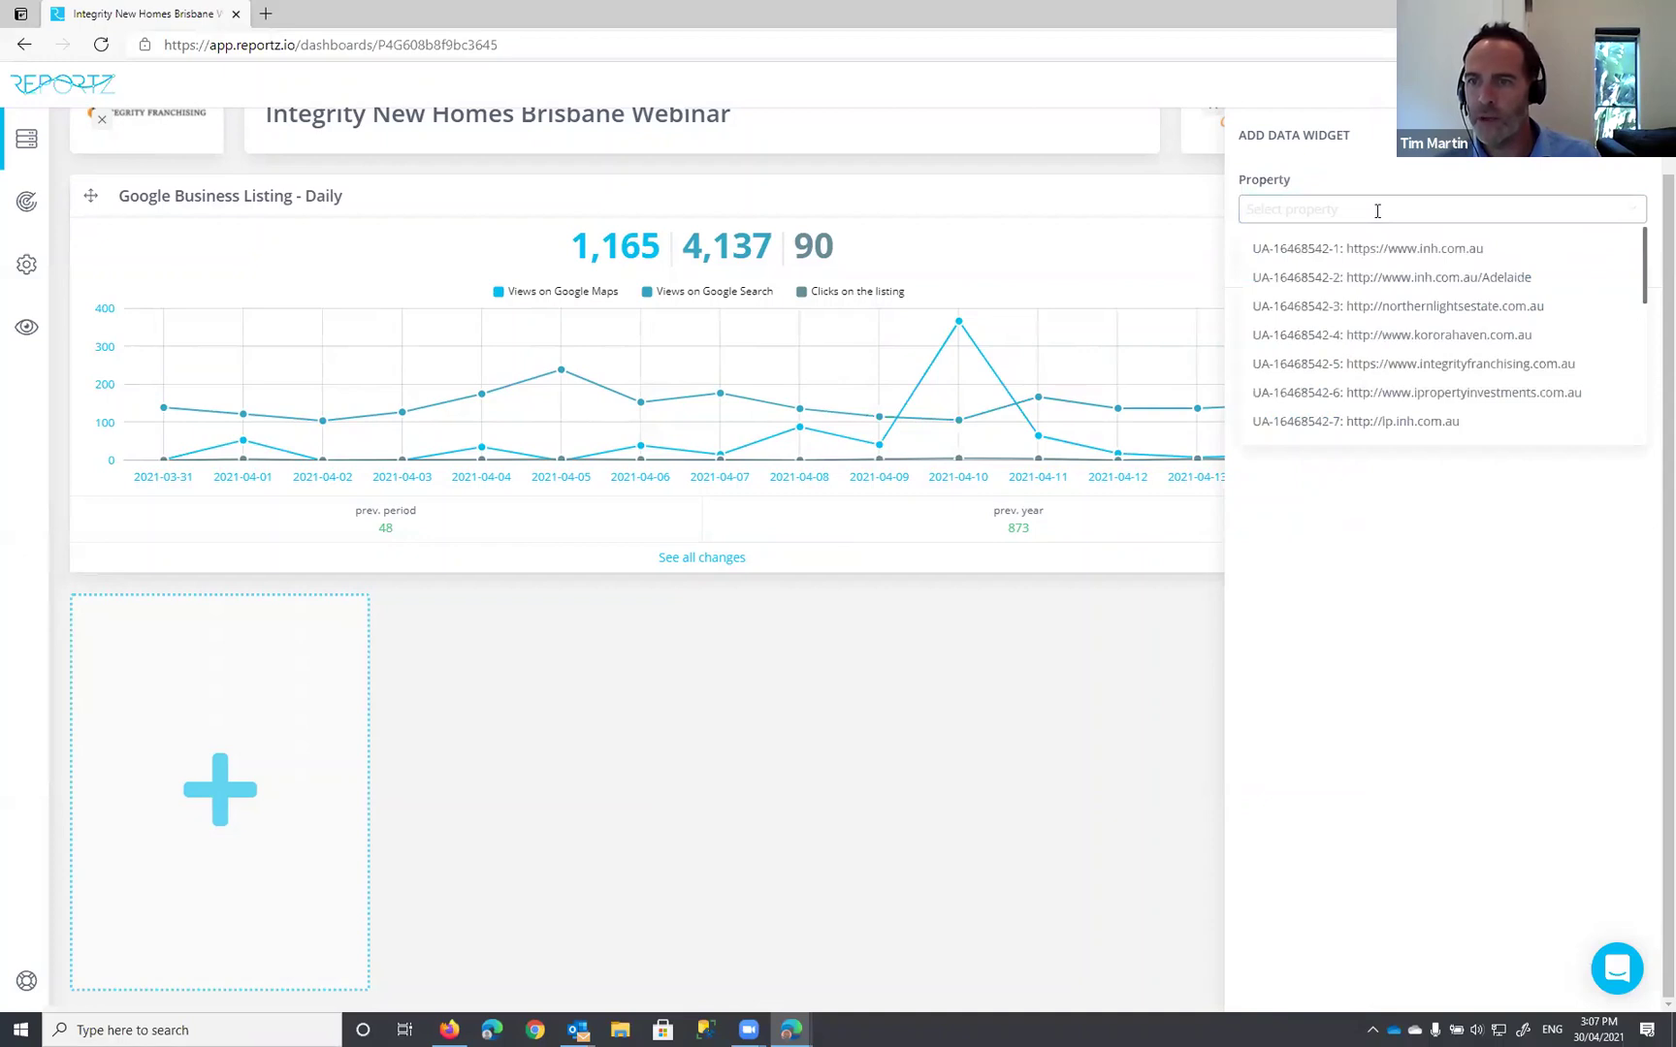
pyautogui.scroll(2, 1527, 276)
pyautogui.scroll(-2, 1533, 282)
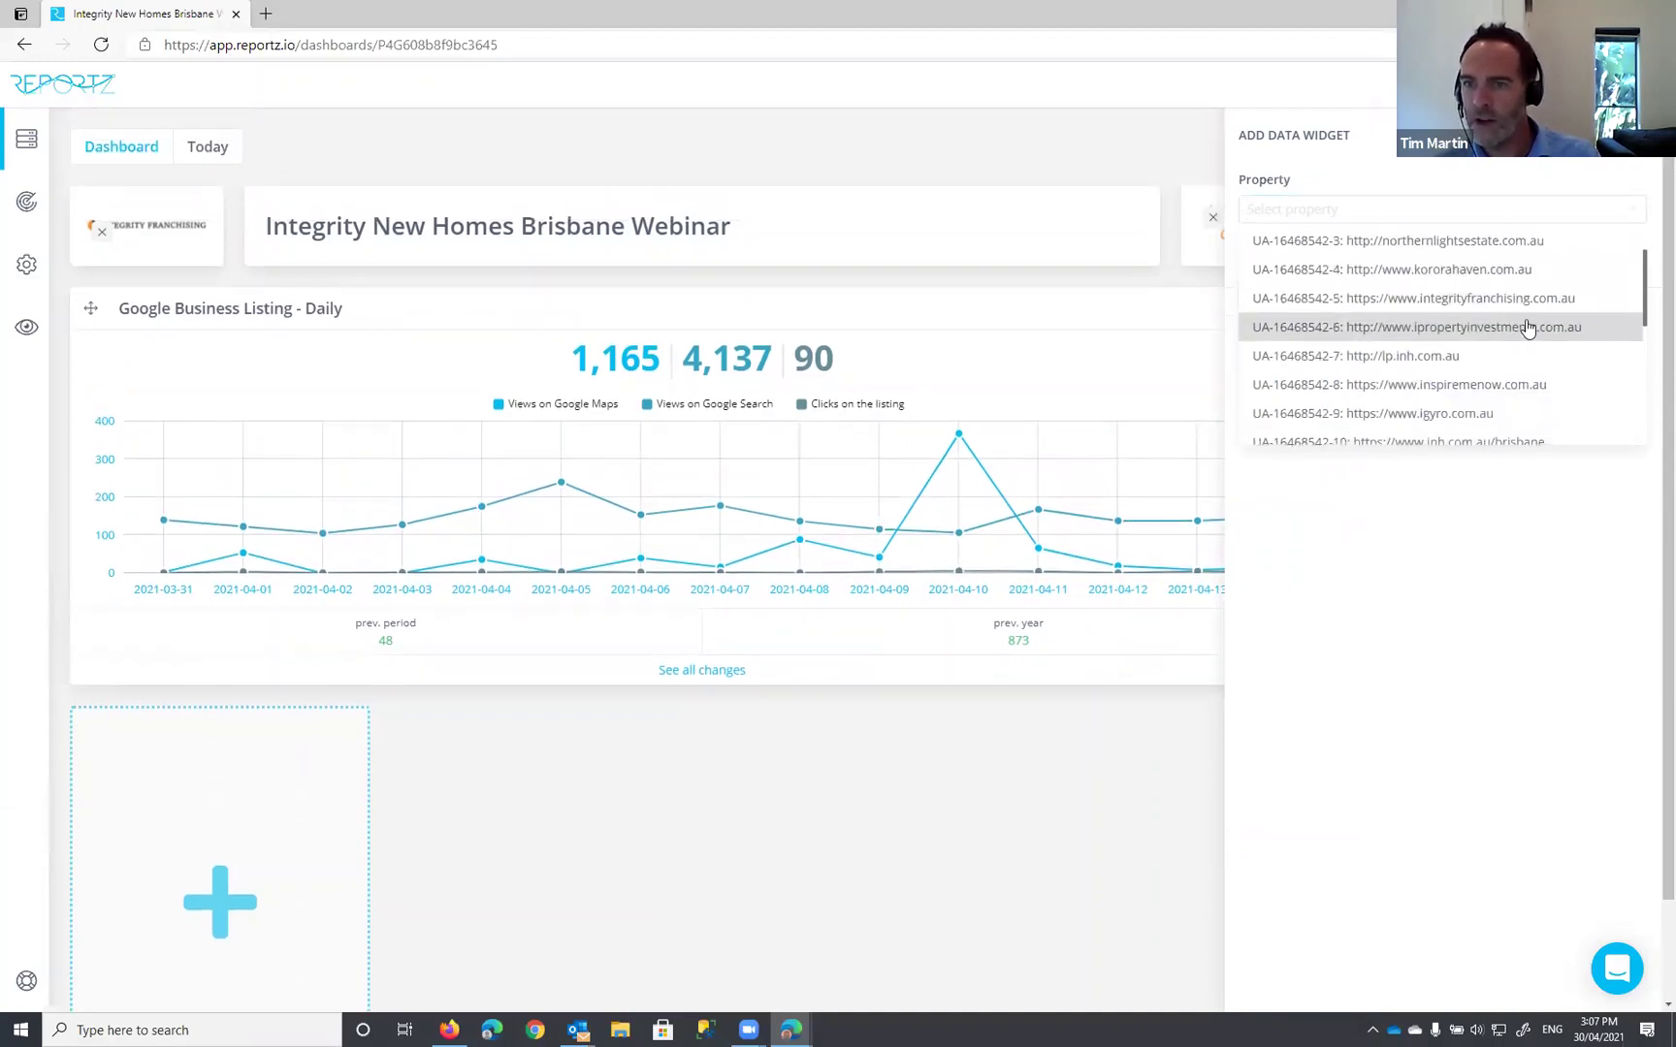
pyautogui.scroll(-2, 1528, 330)
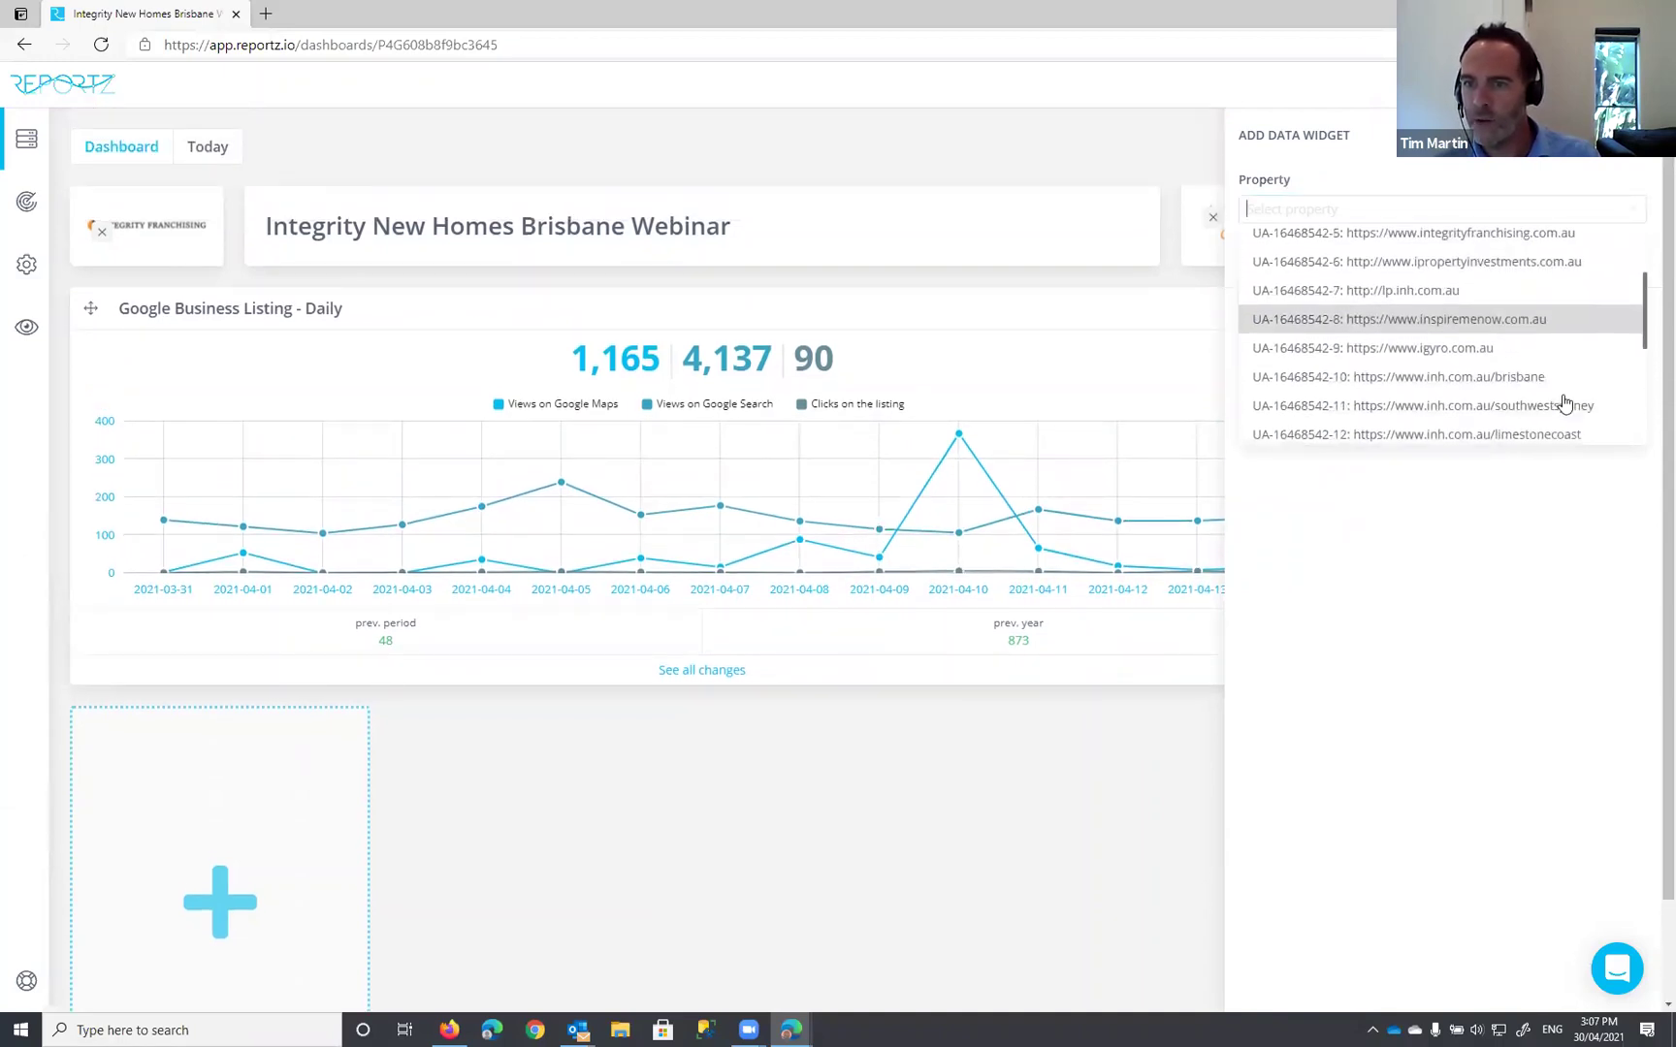
pyautogui.click(1376, 378)
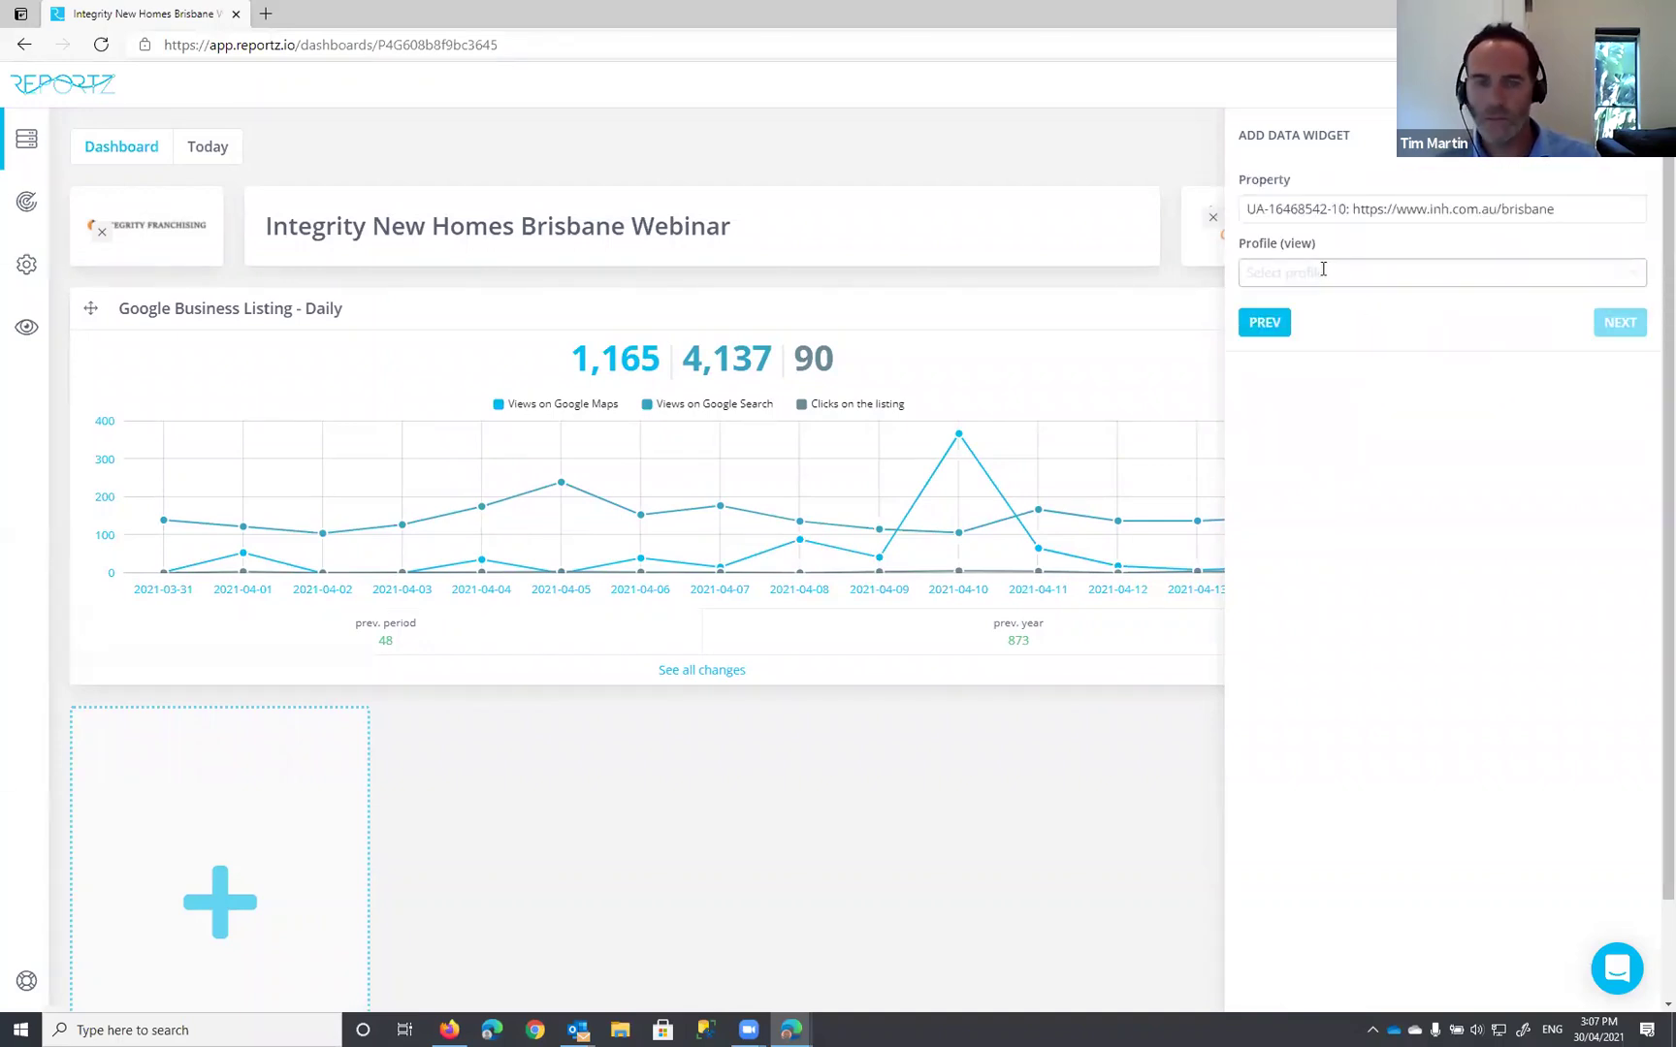
pyautogui.scroll(-1, 980, 363)
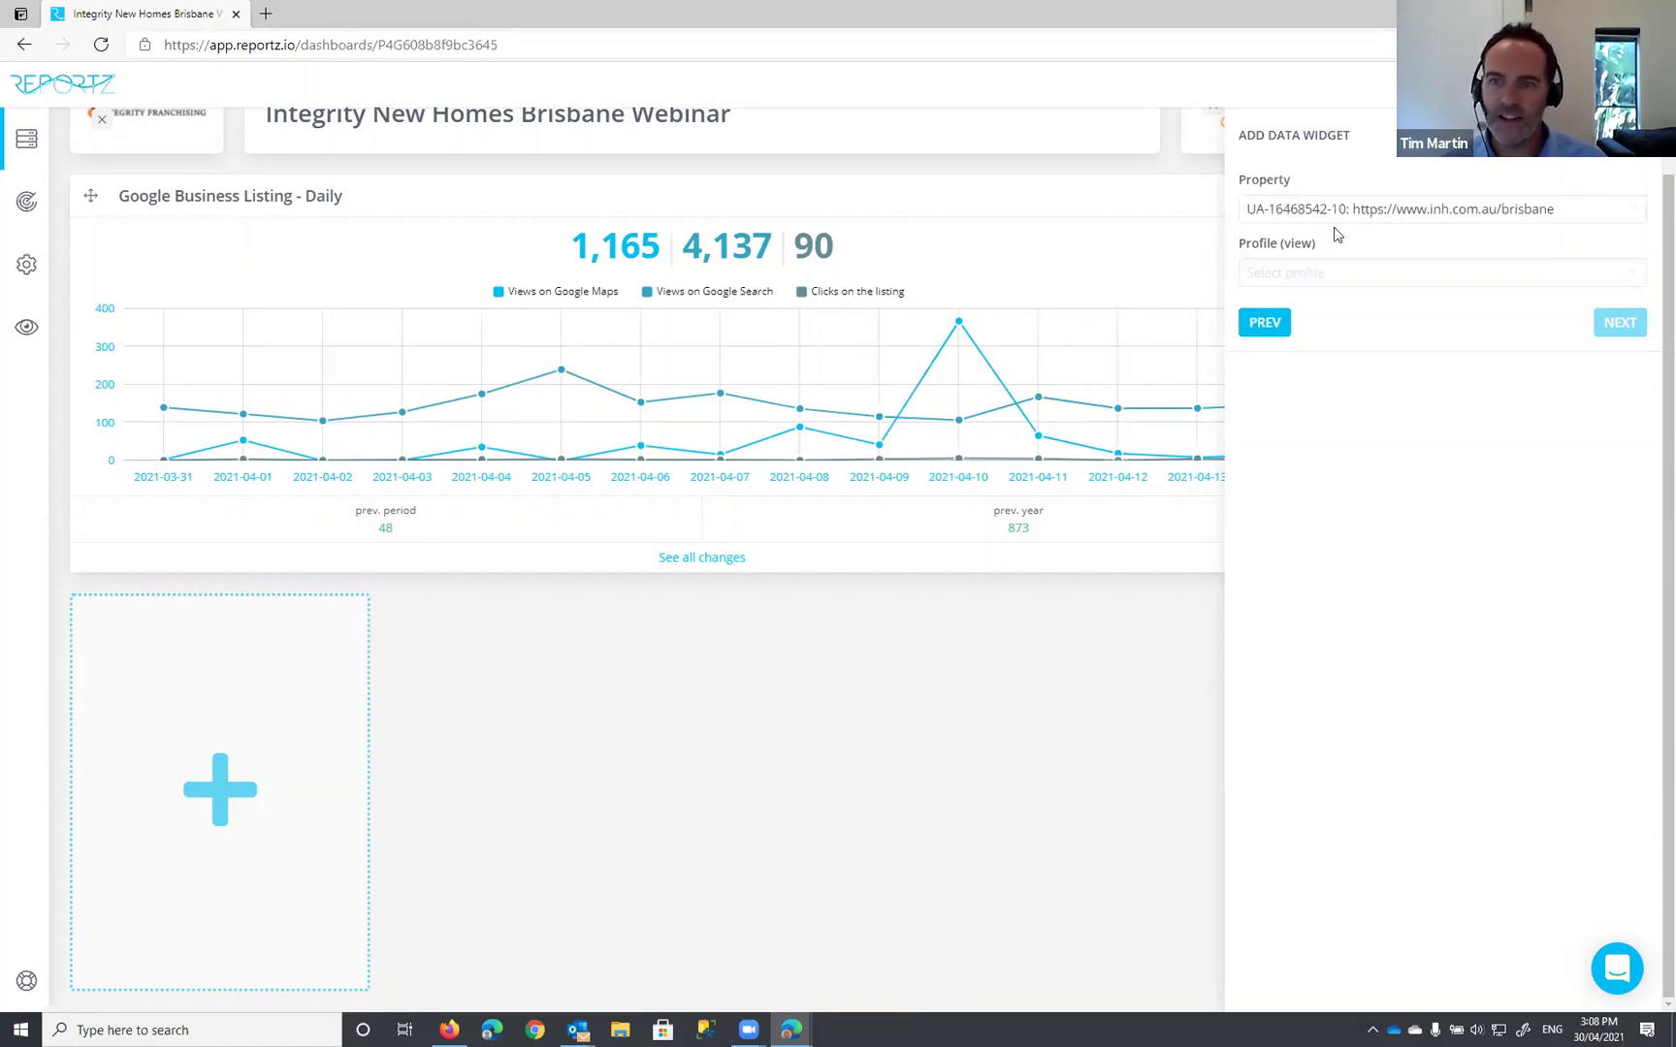
pyautogui.click(1317, 272)
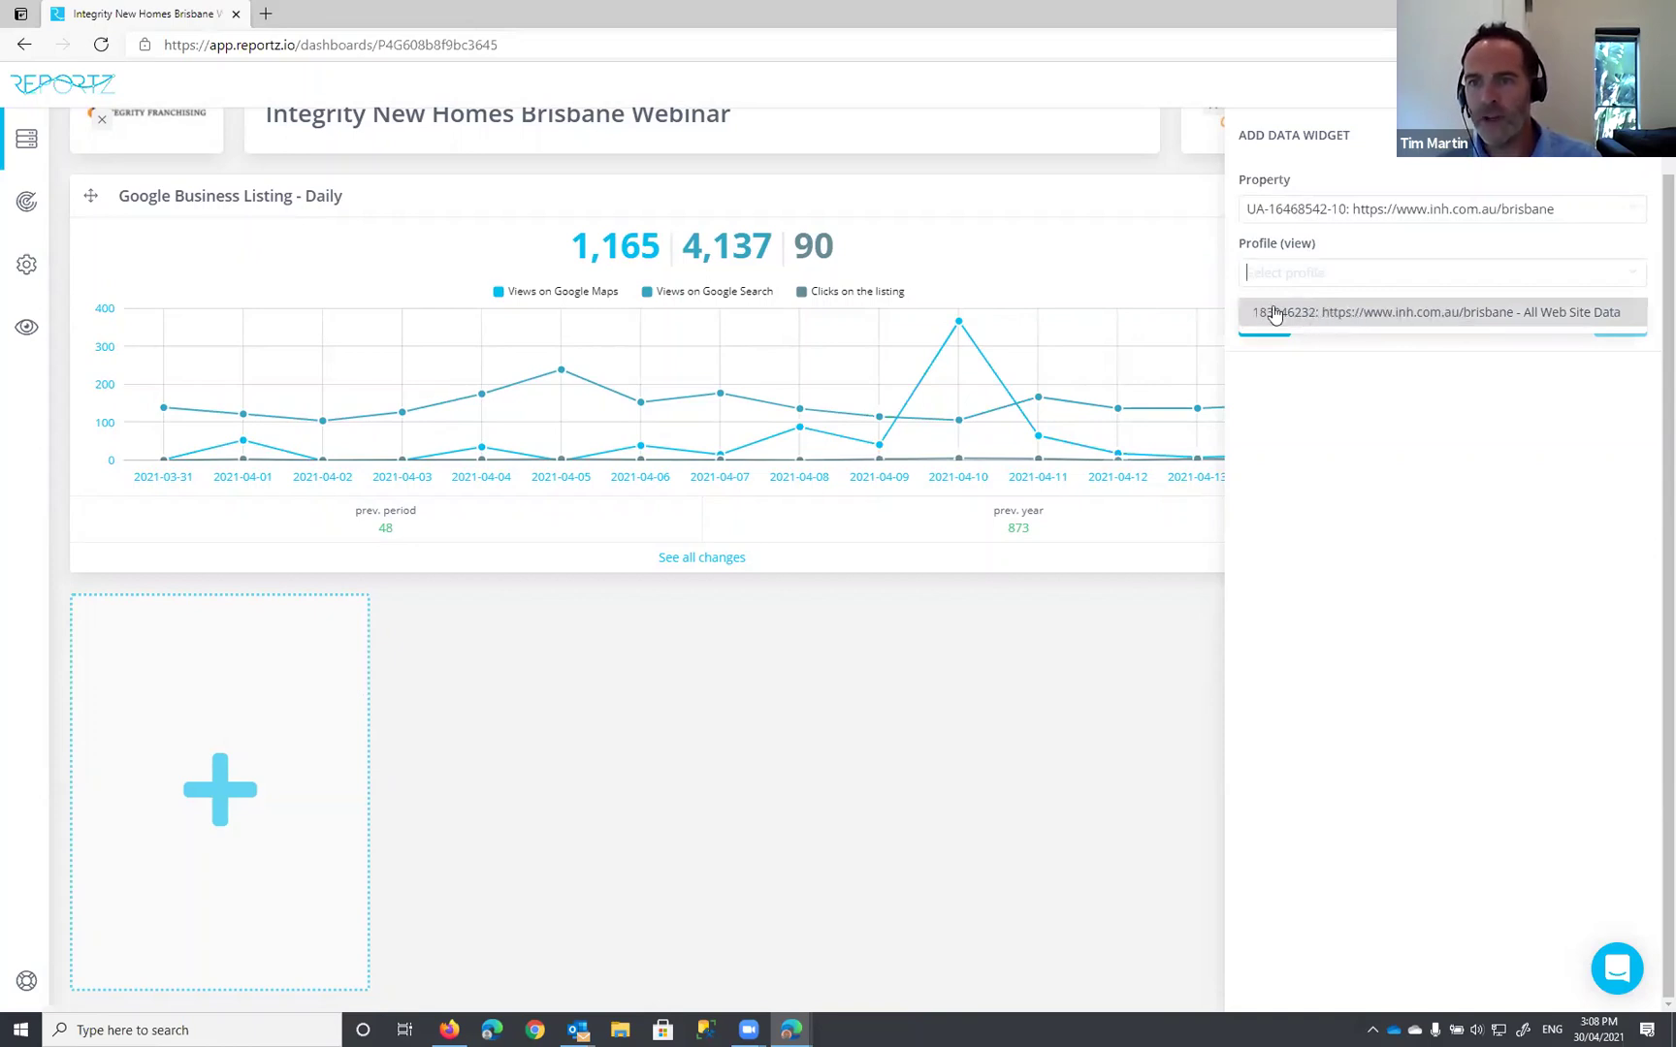
# Step: Use the Brisbane All Web Site Data view, pick the Number of Pageviews widget, and keep the default settings
pyautogui.click(1344, 316)
pyautogui.click(1316, 336)
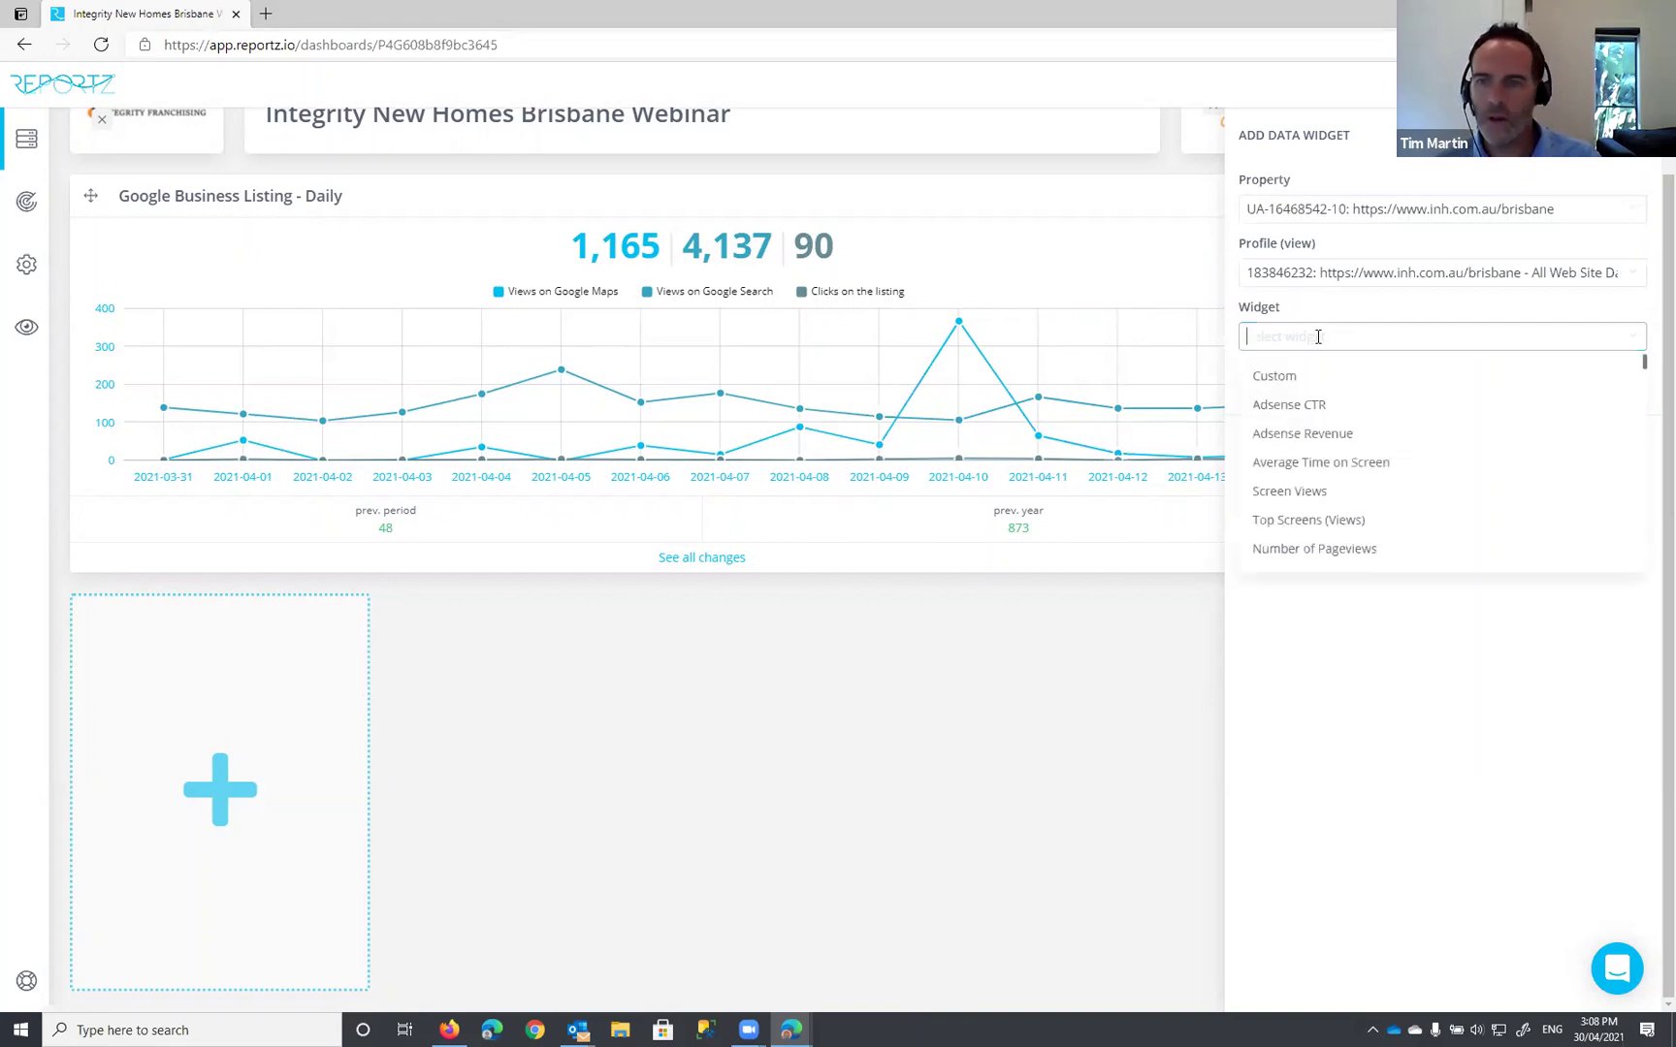
pyautogui.scroll(-5, 1421, 486)
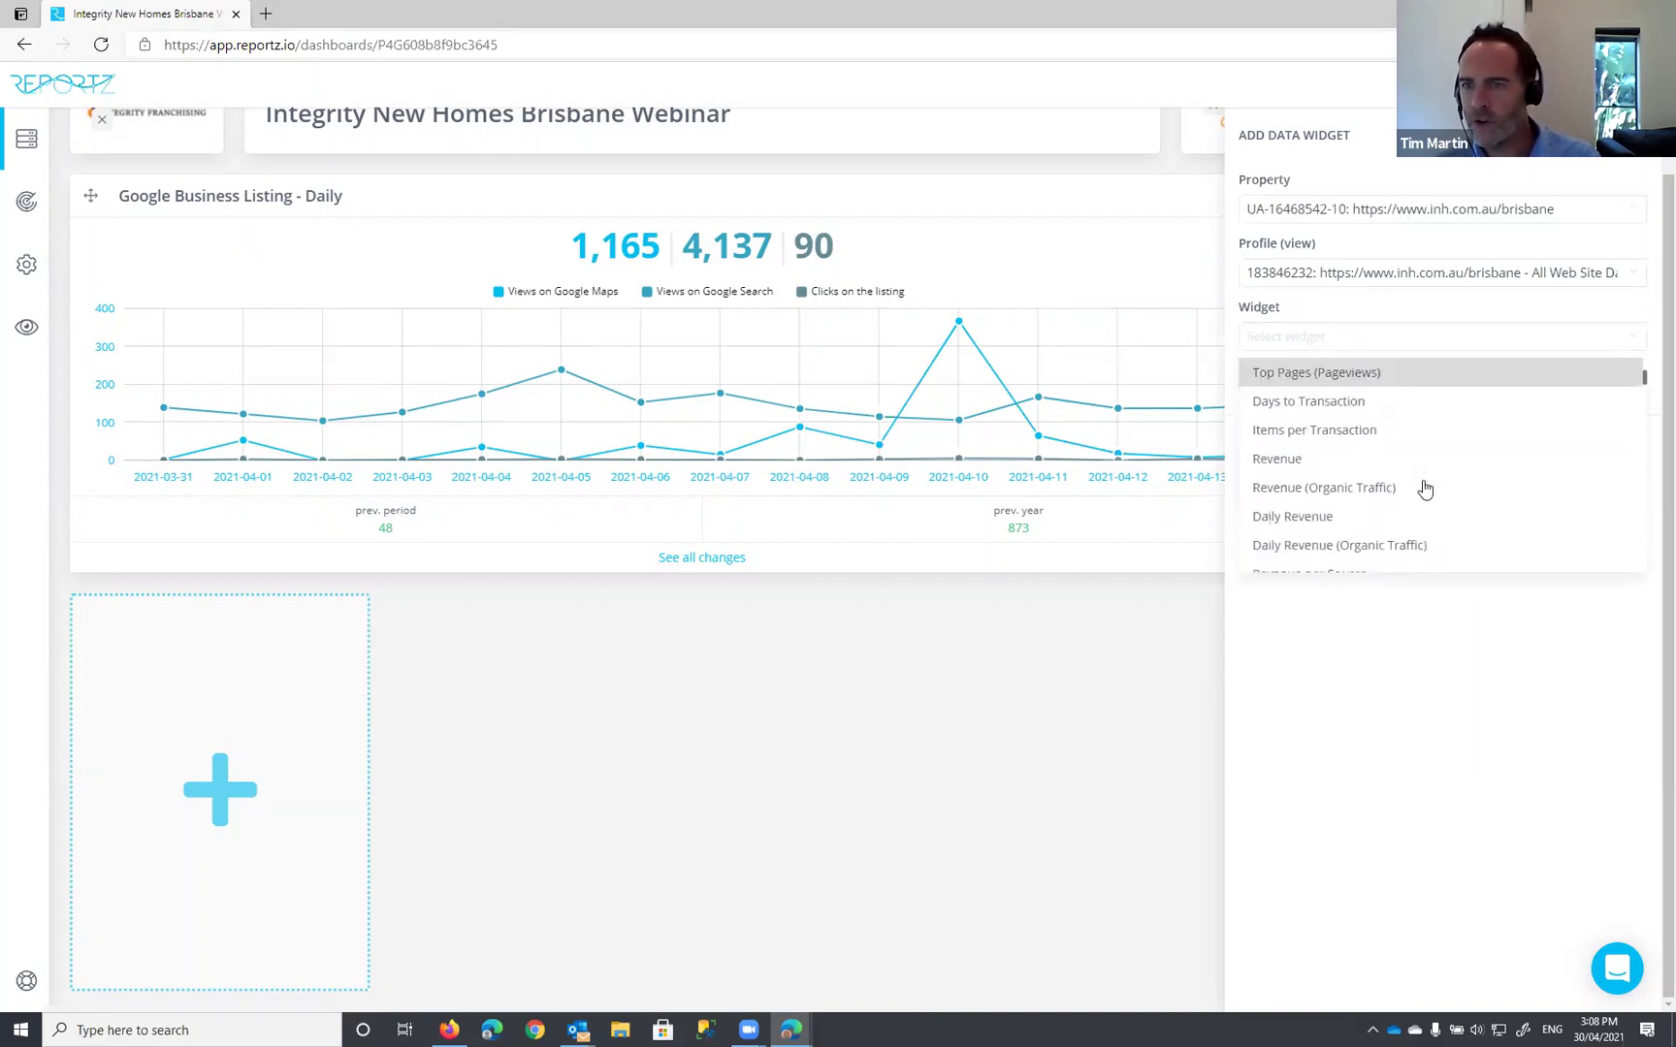
pyautogui.scroll(5, 1422, 487)
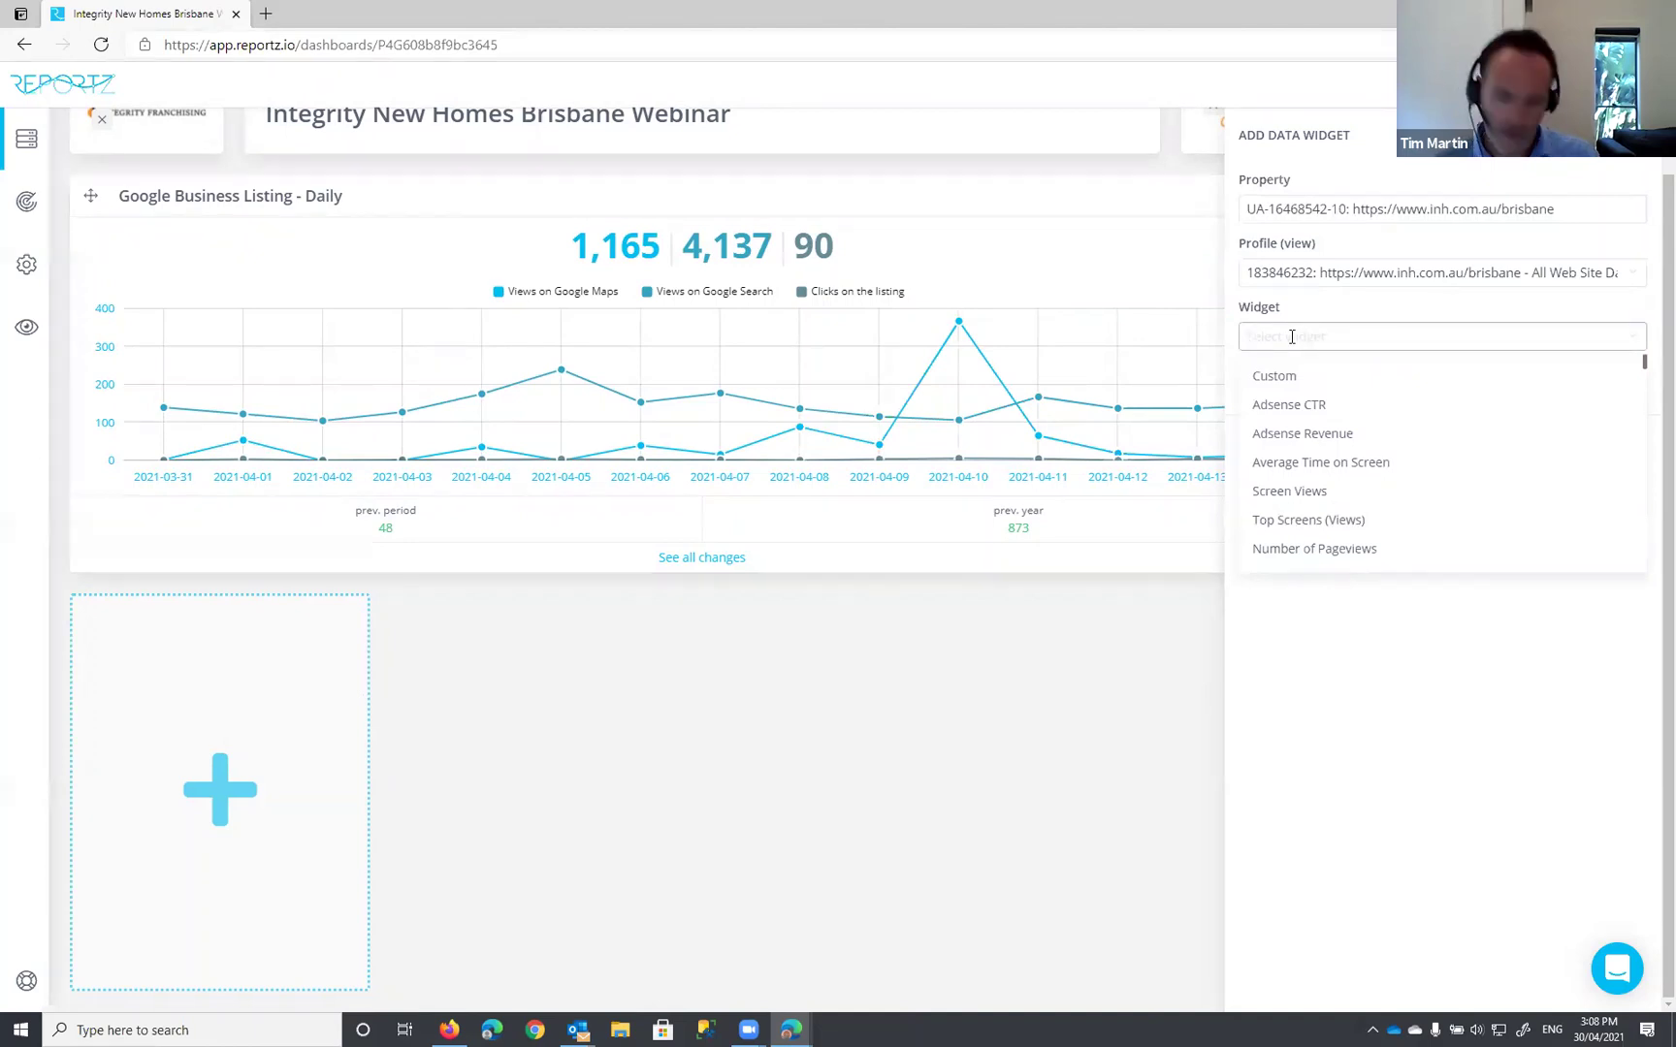
pyautogui.write('page')
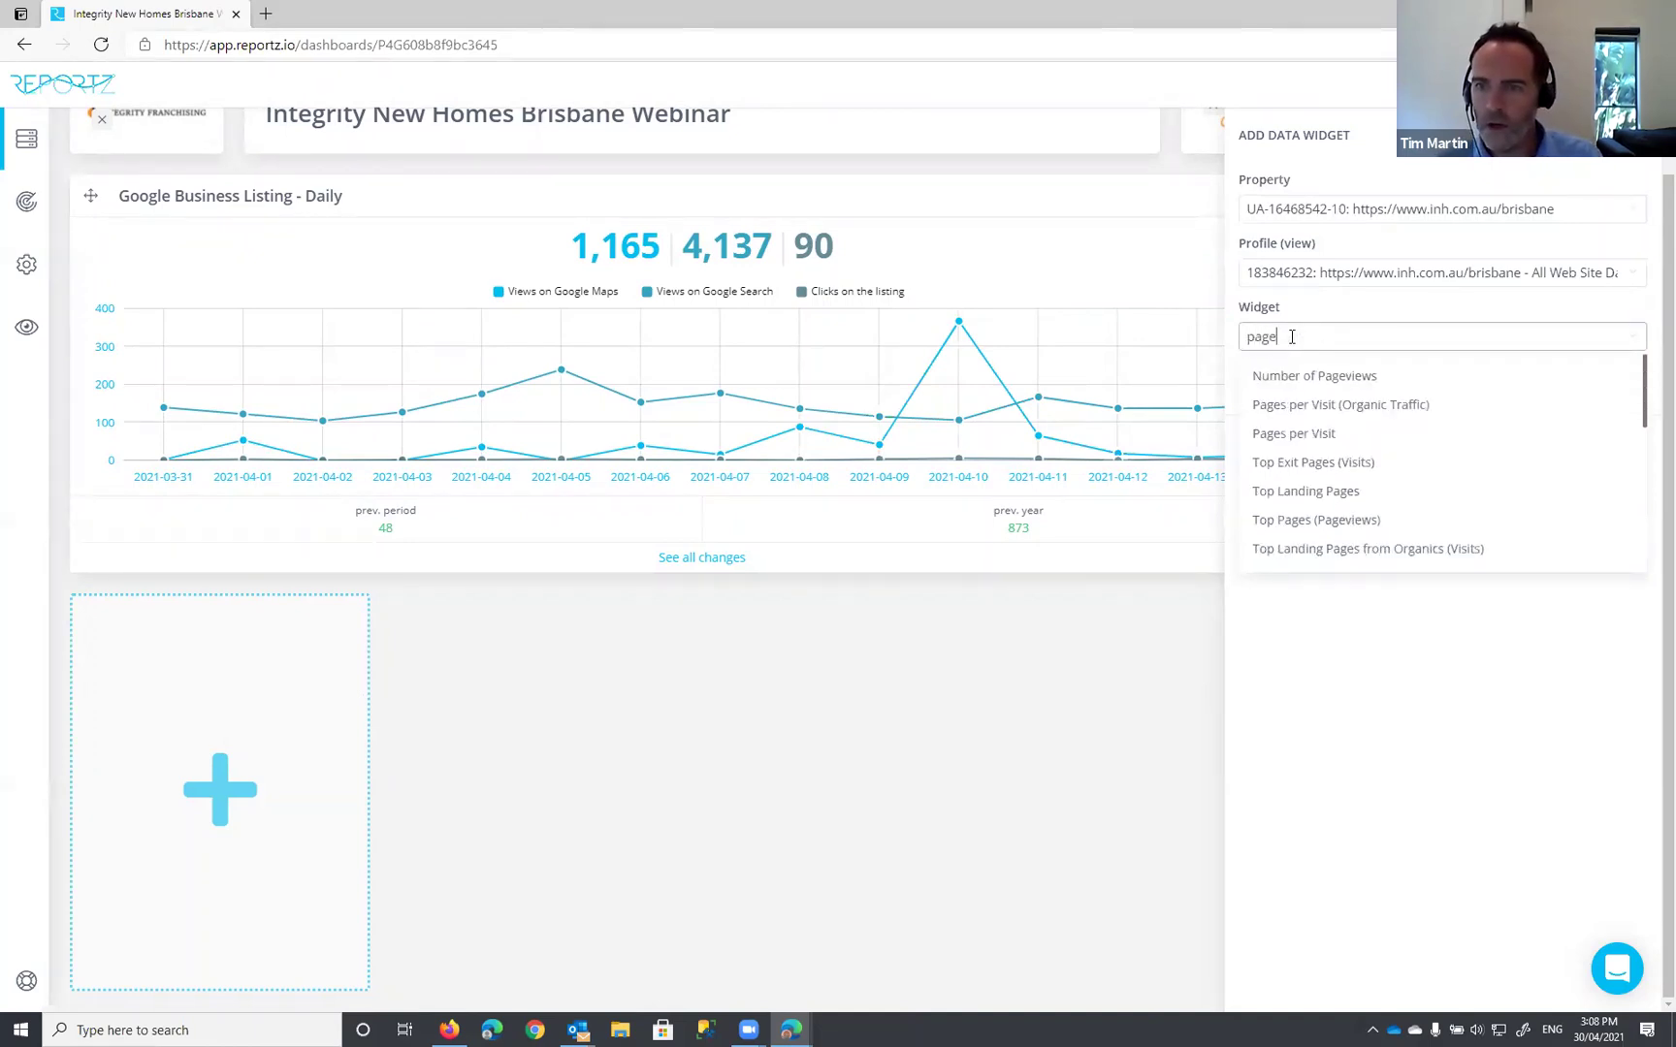
pyautogui.write(' vi')
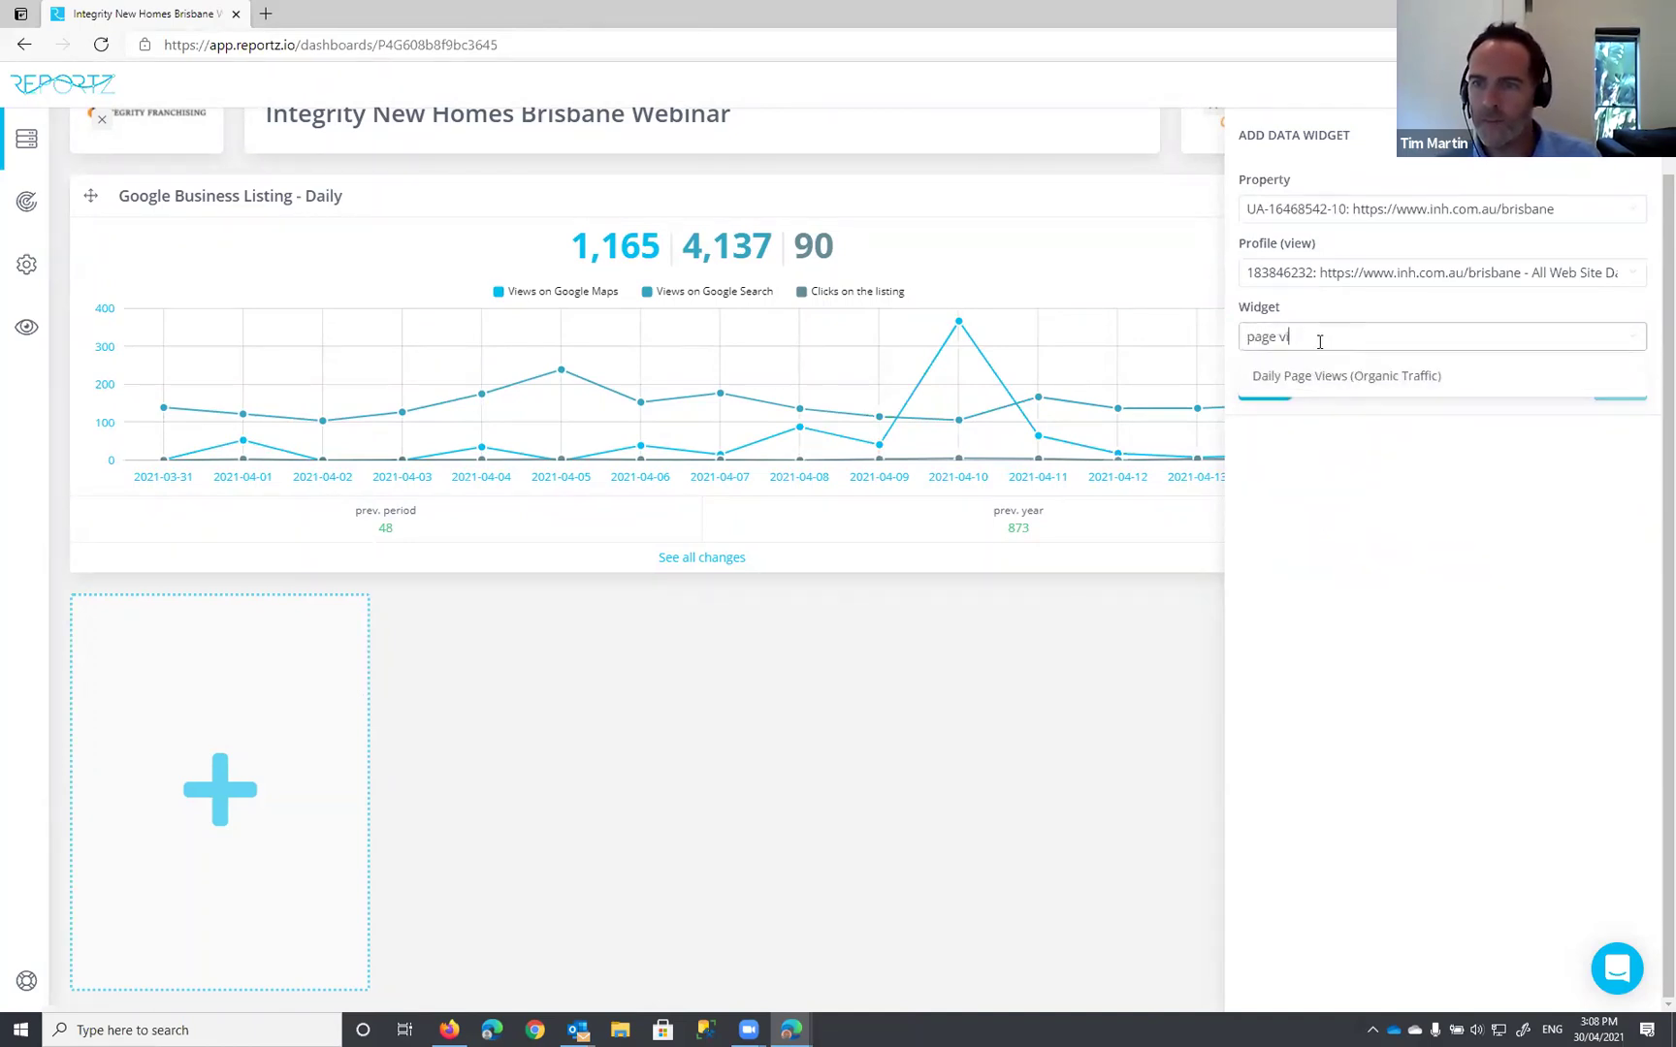
pyautogui.moveTo(1317, 340); pyautogui.dragTo(1201, 332)
pyautogui.click(1327, 334)
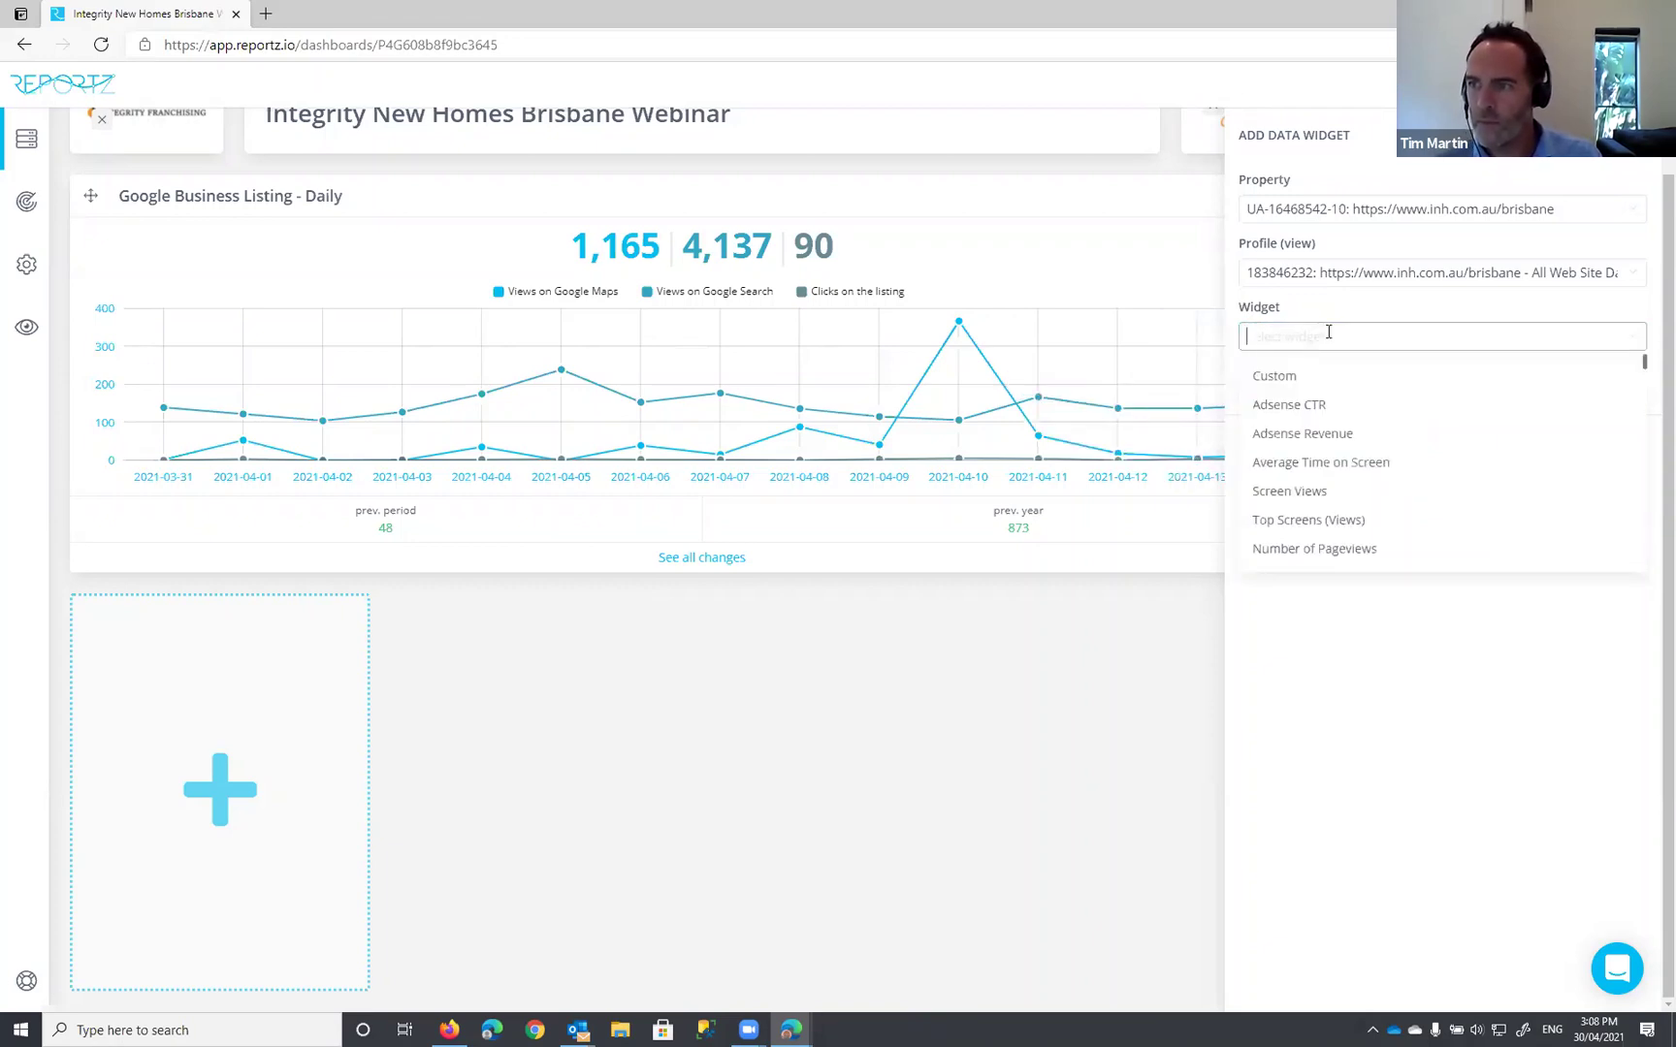
pyautogui.write('number')
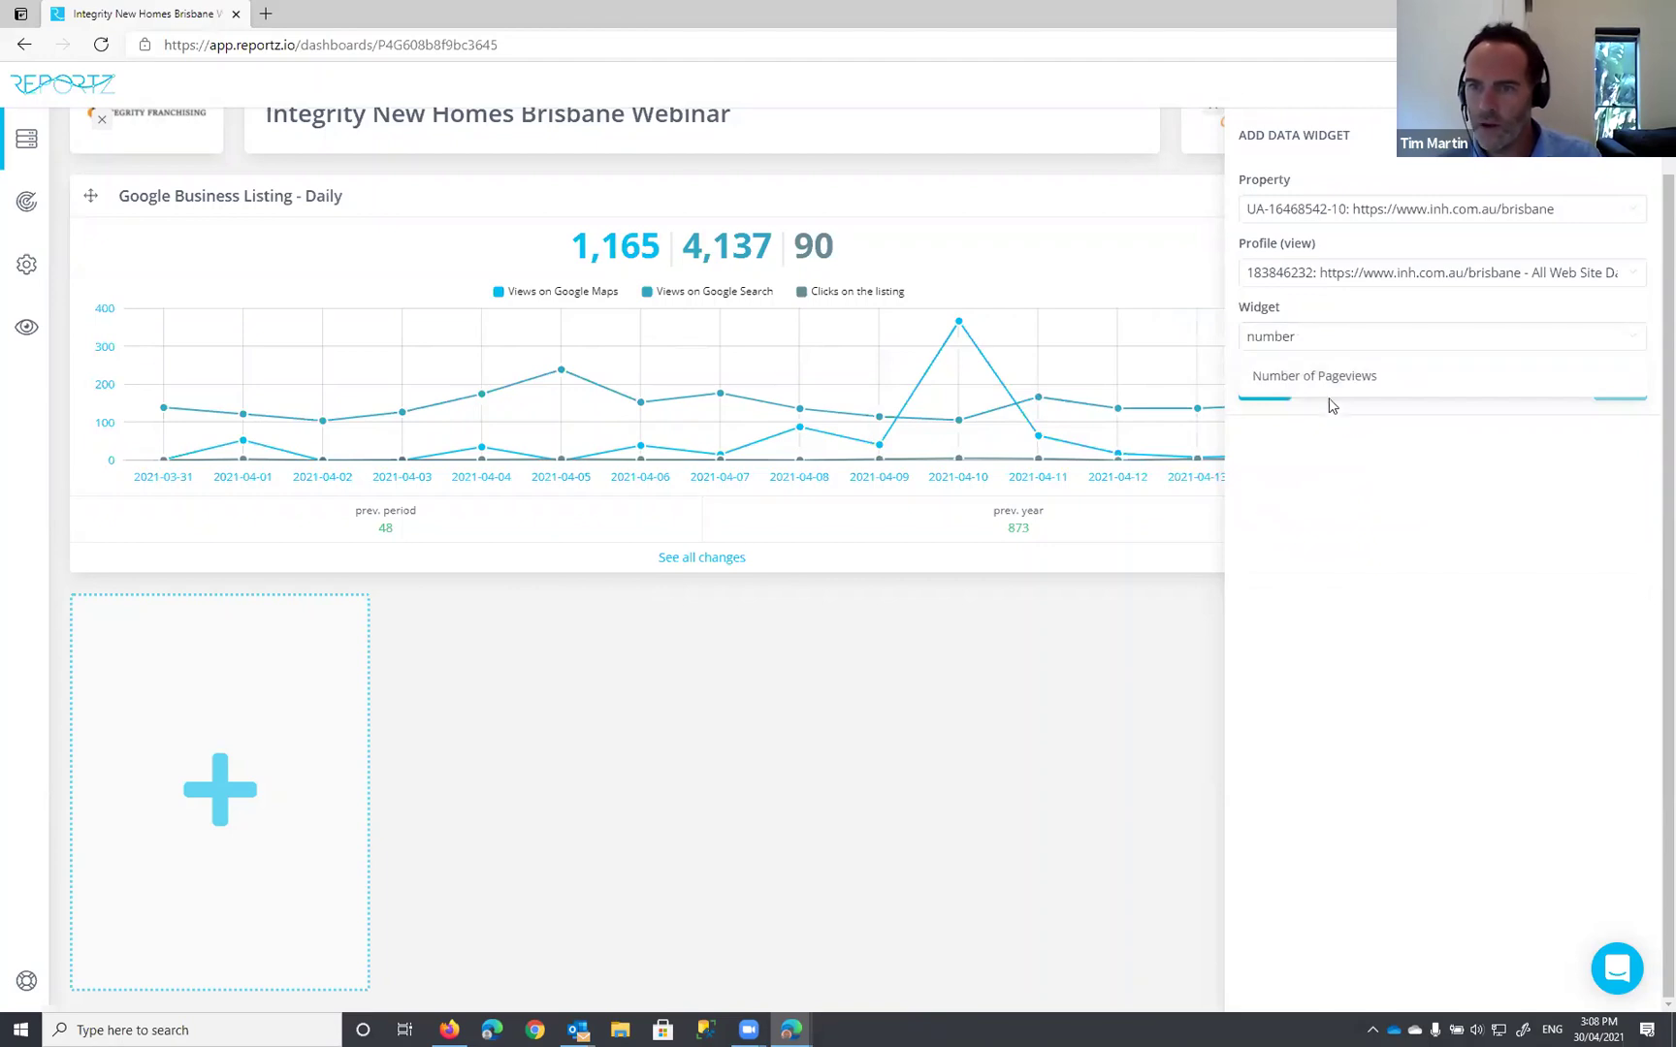
pyautogui.click(1332, 376)
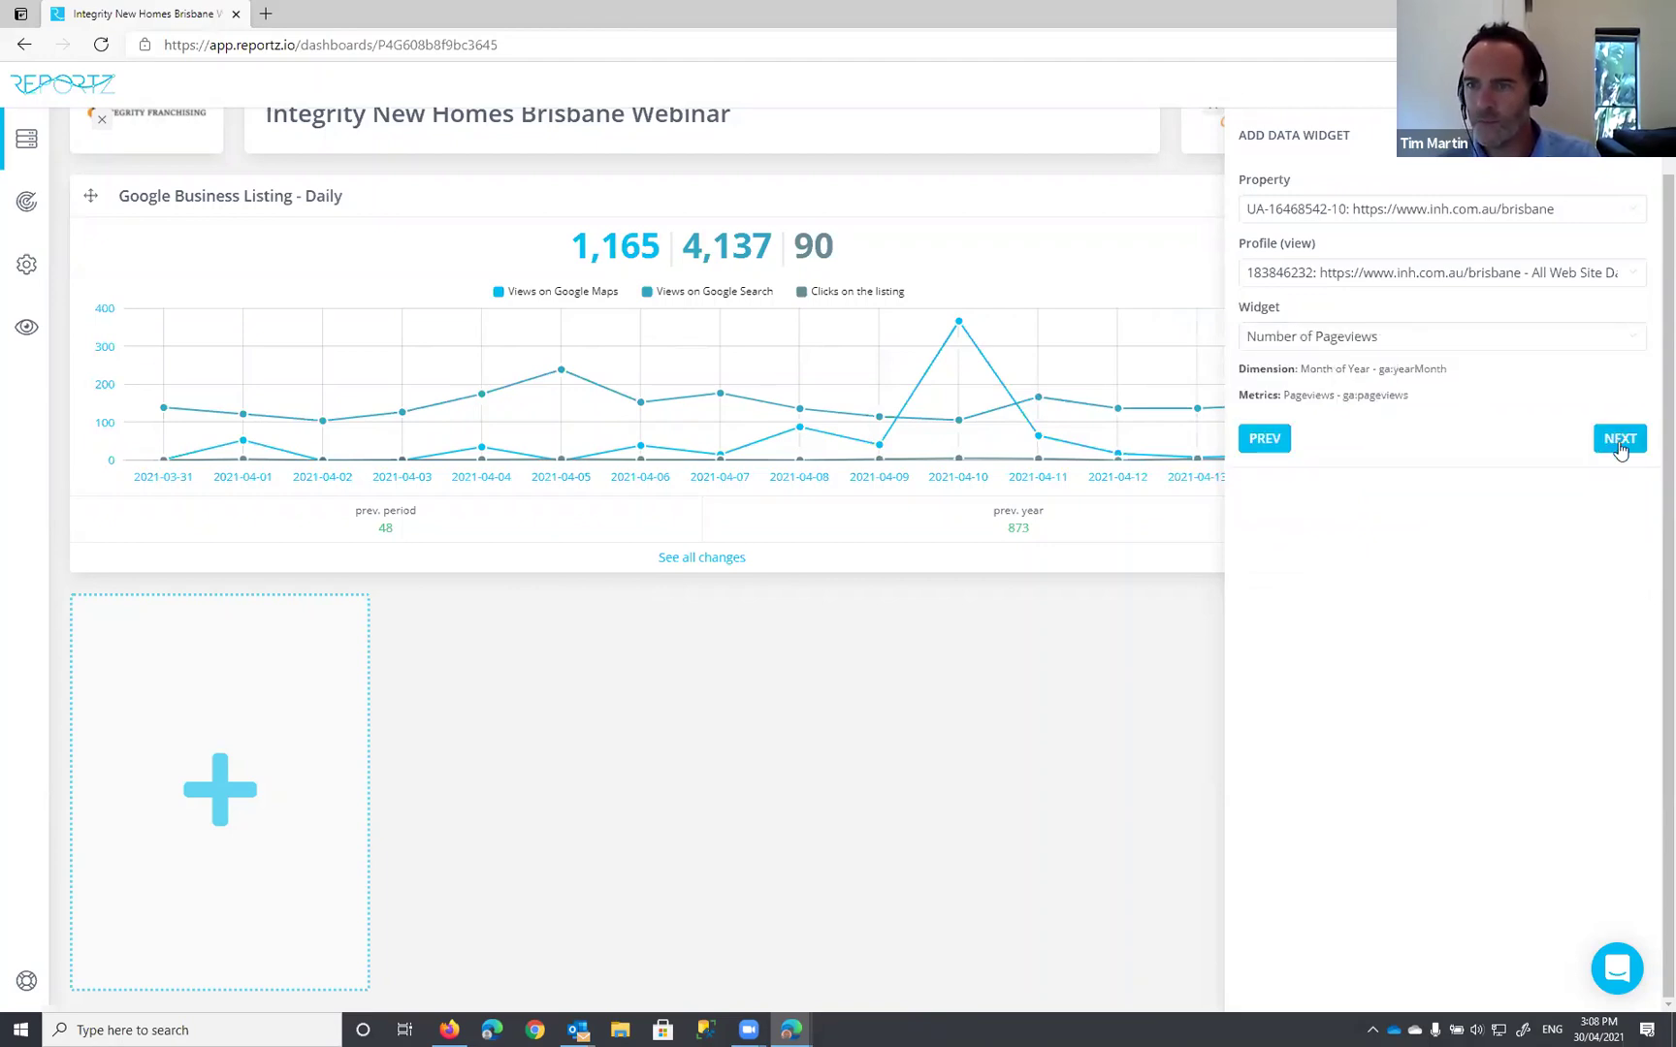
pyautogui.click(1618, 440)
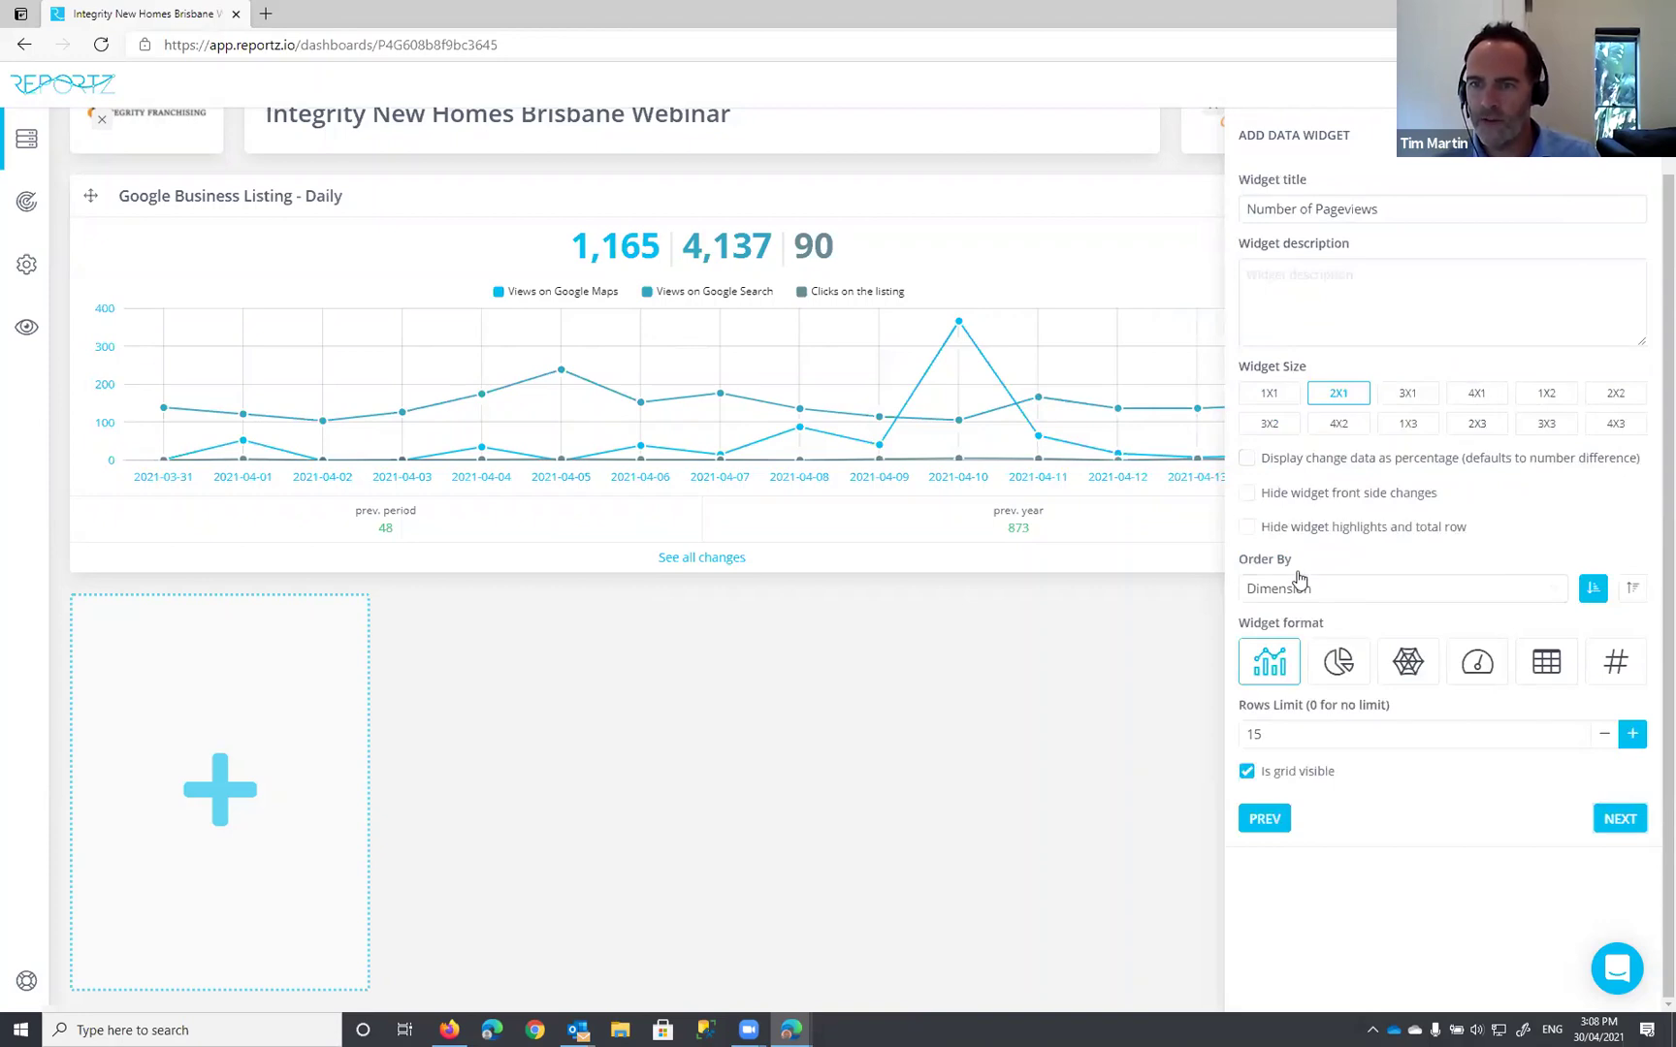
pyautogui.click(1617, 821)
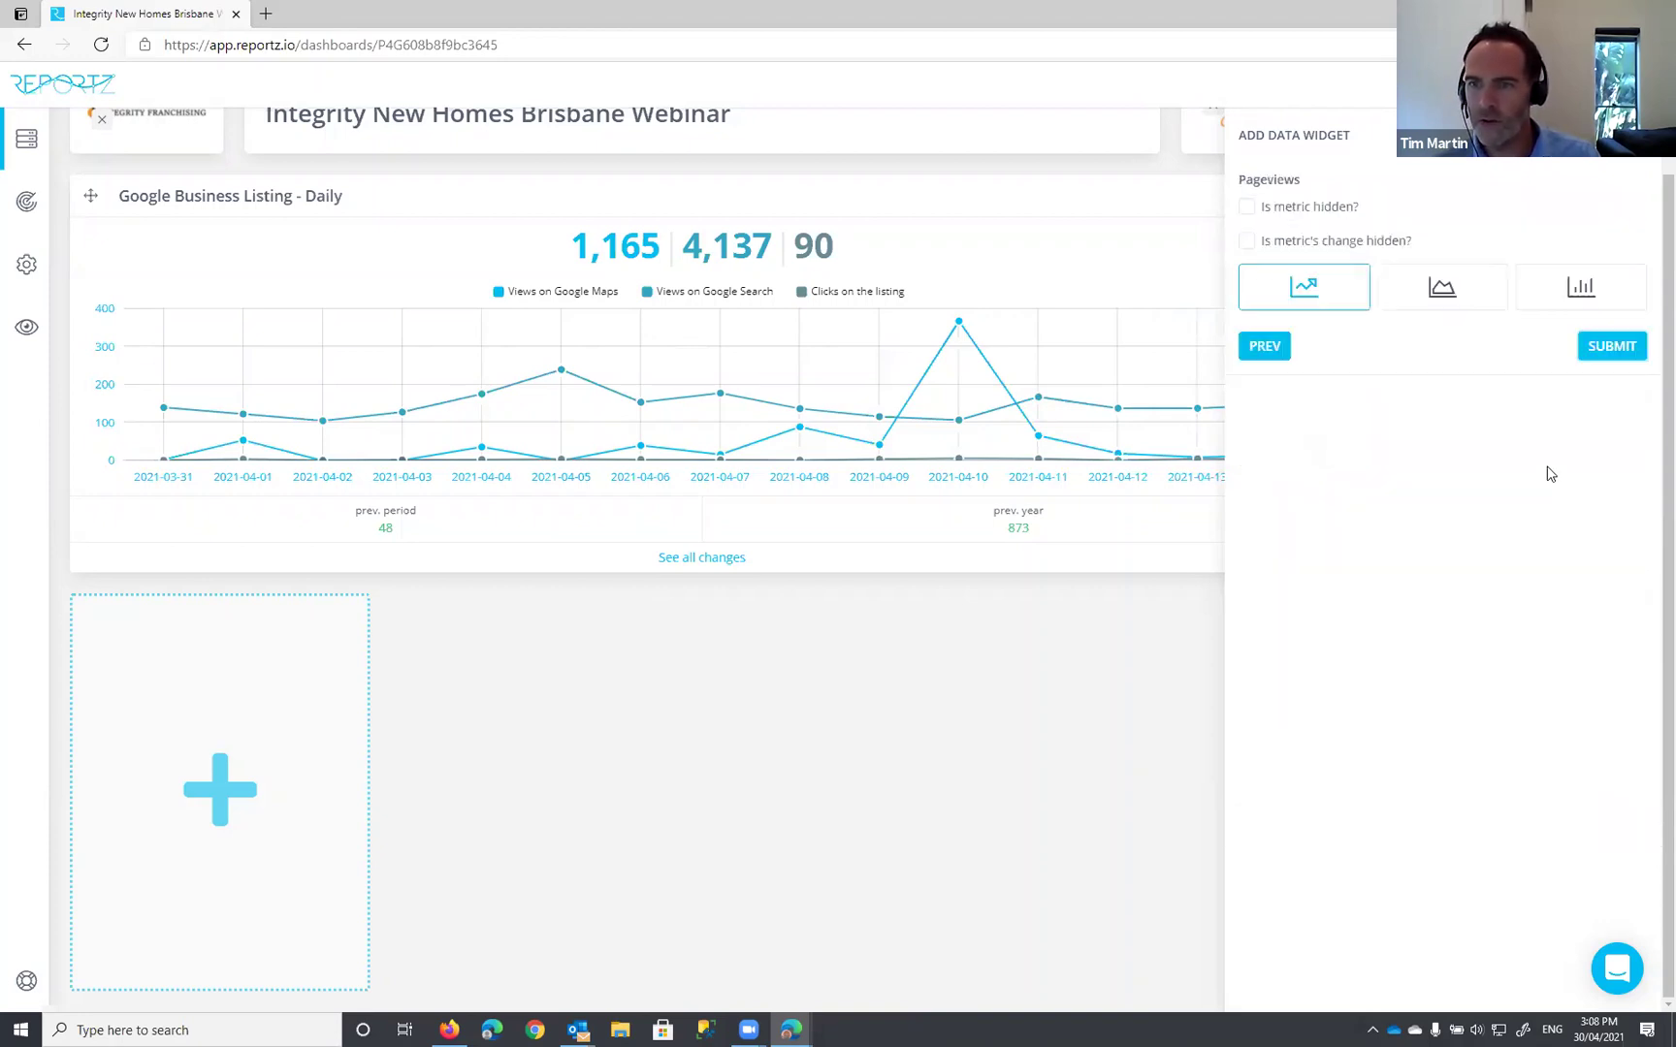
# Step: Submit the Number of Pageviews widget and check its monthly values on the new chart (2,588 total)
pyautogui.click(1610, 347)
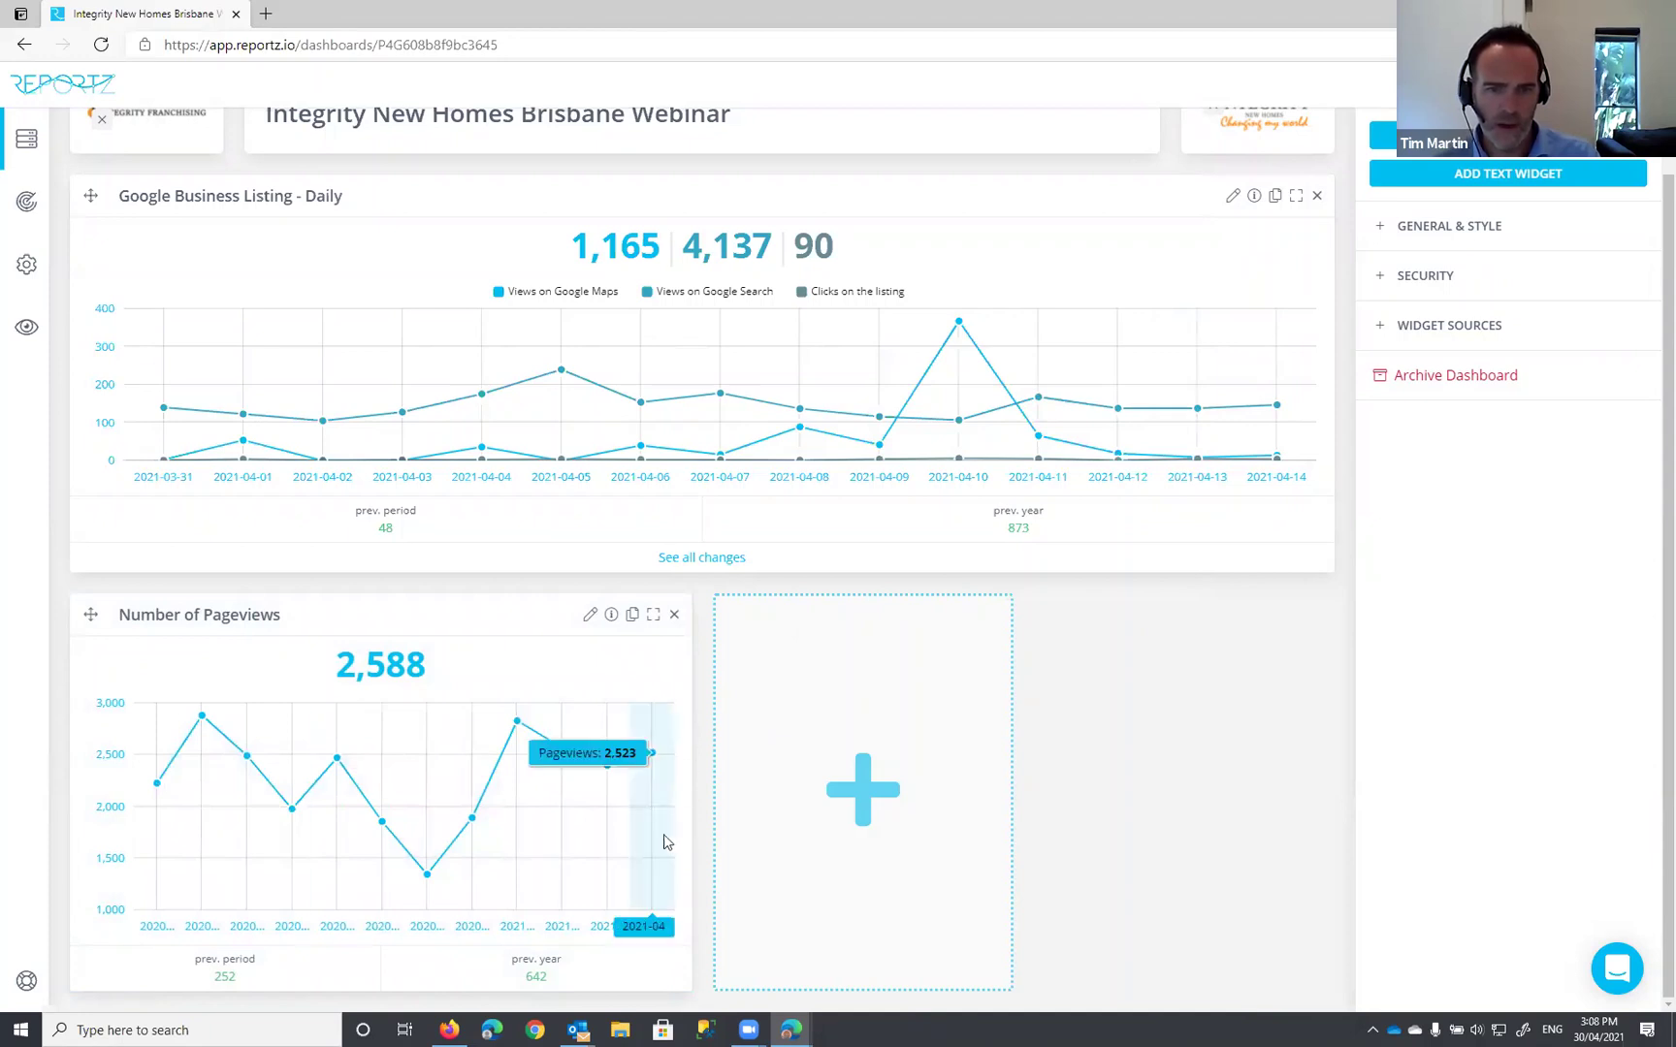
pyautogui.moveTo(603, 766)
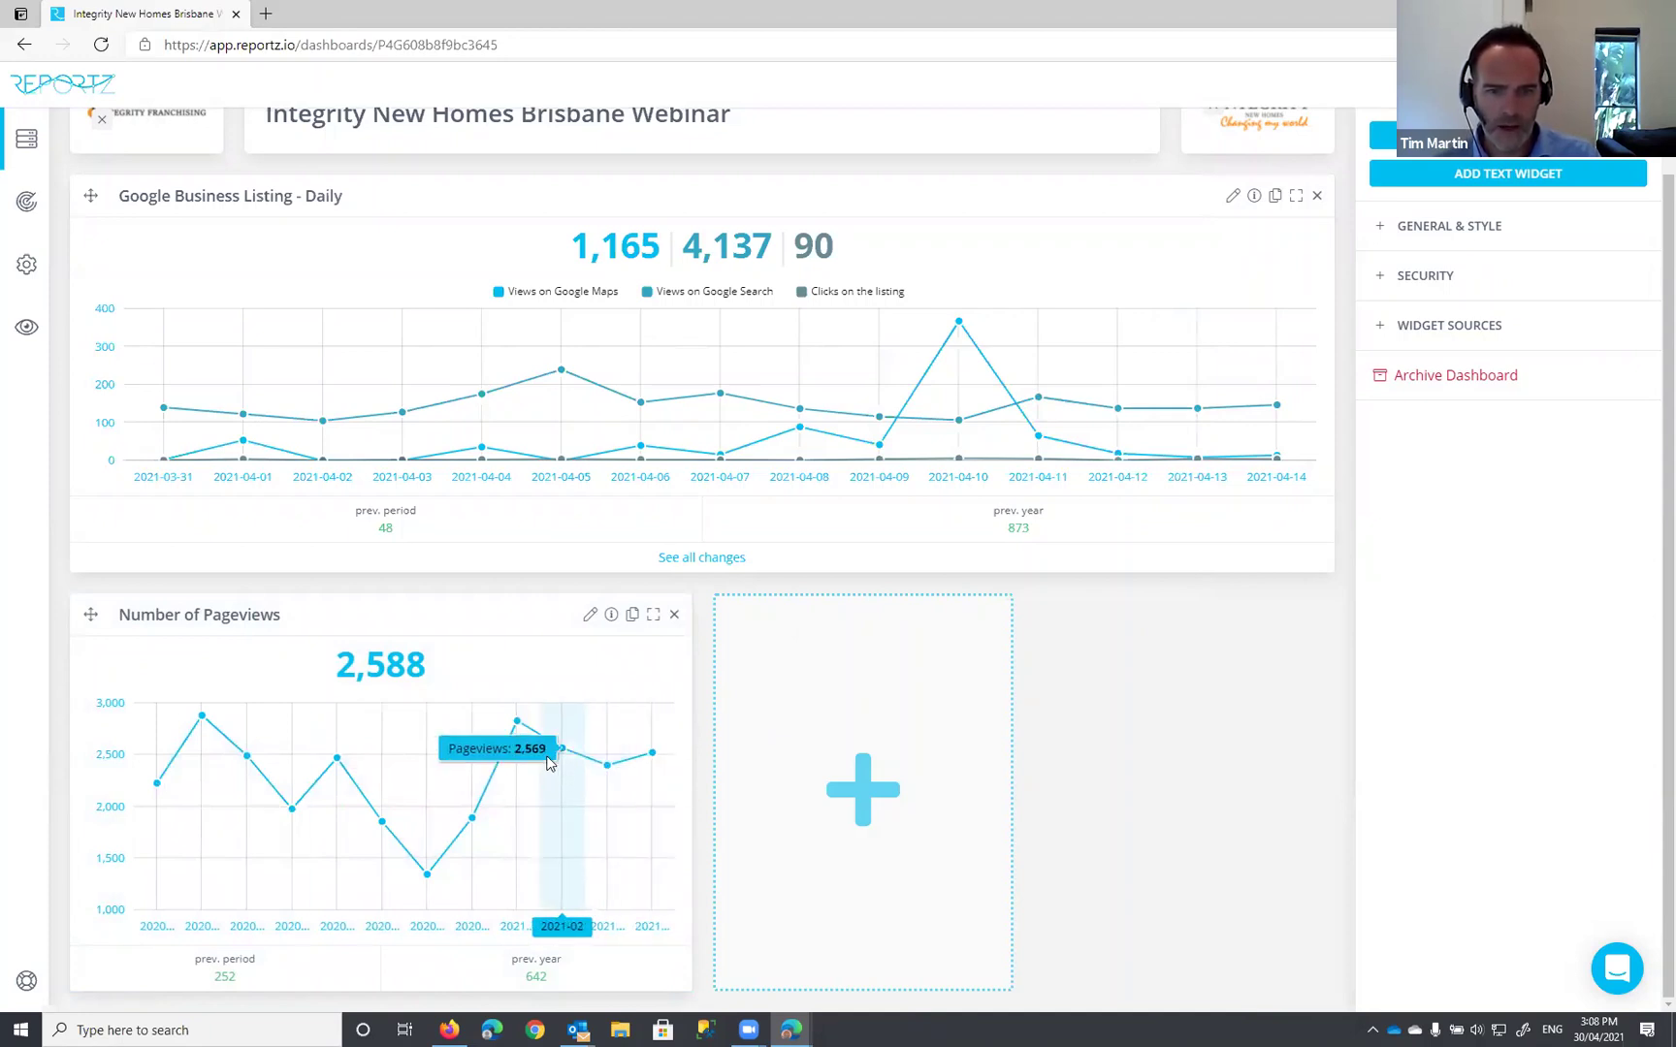
pyautogui.moveTo(403, 878)
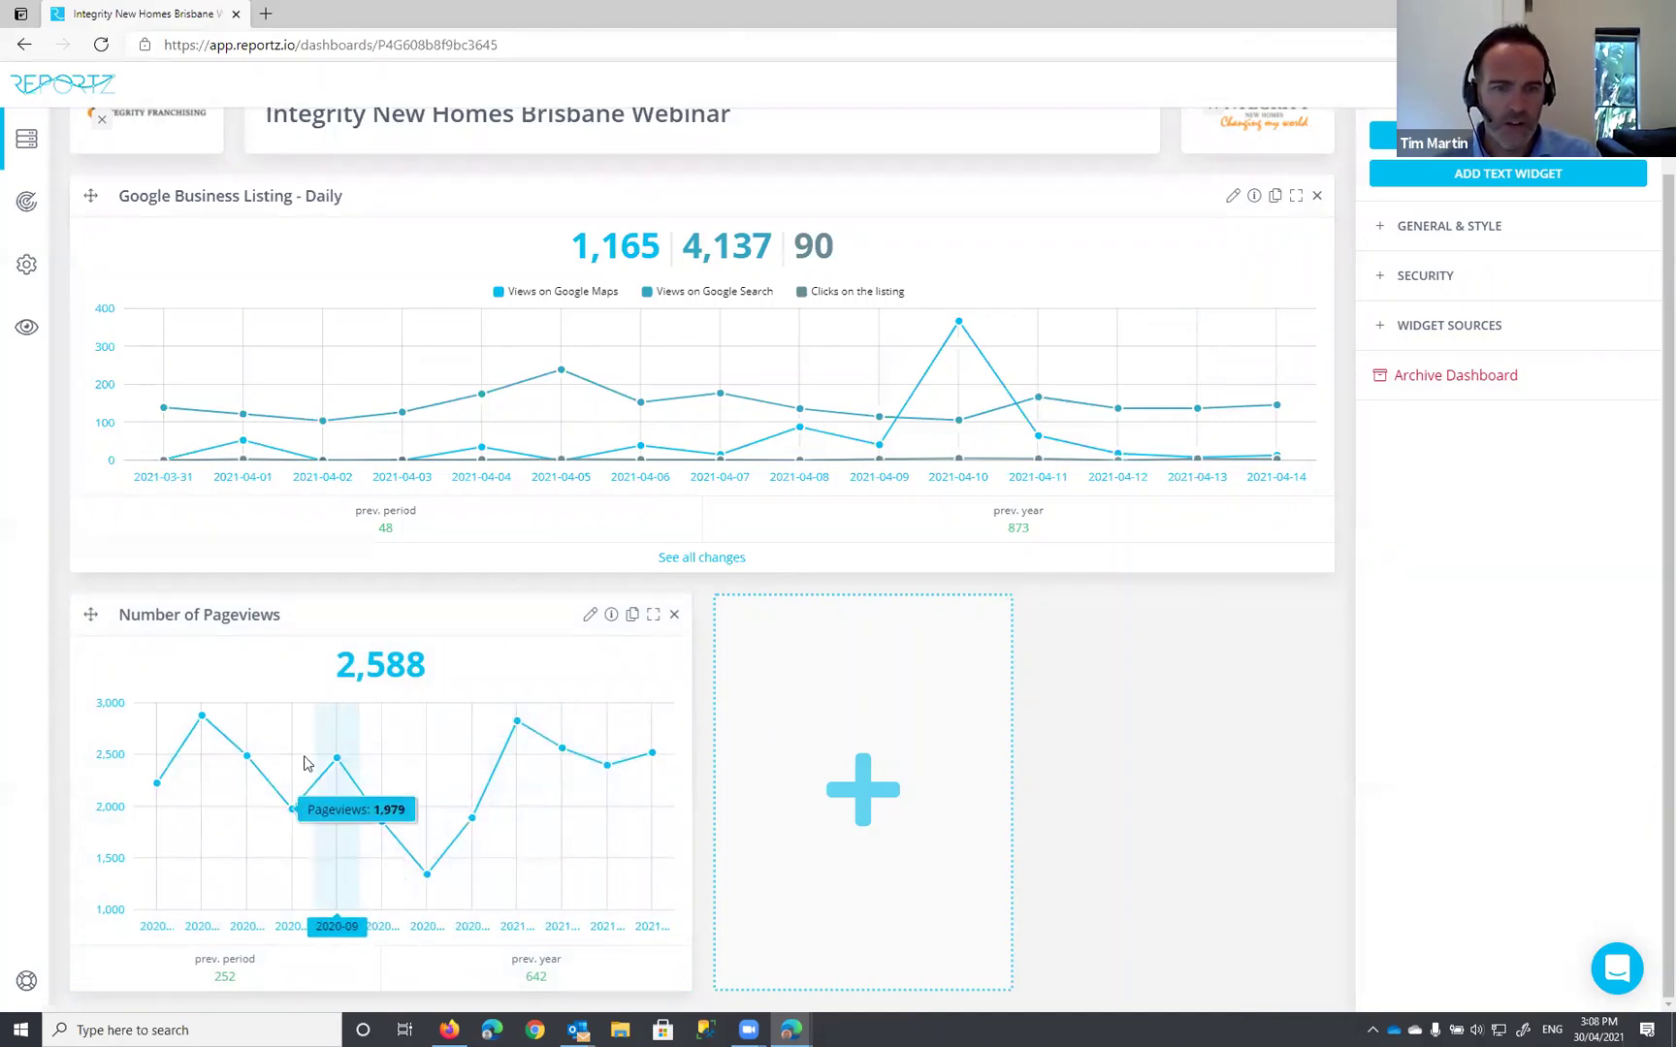
pyautogui.moveTo(277, 819)
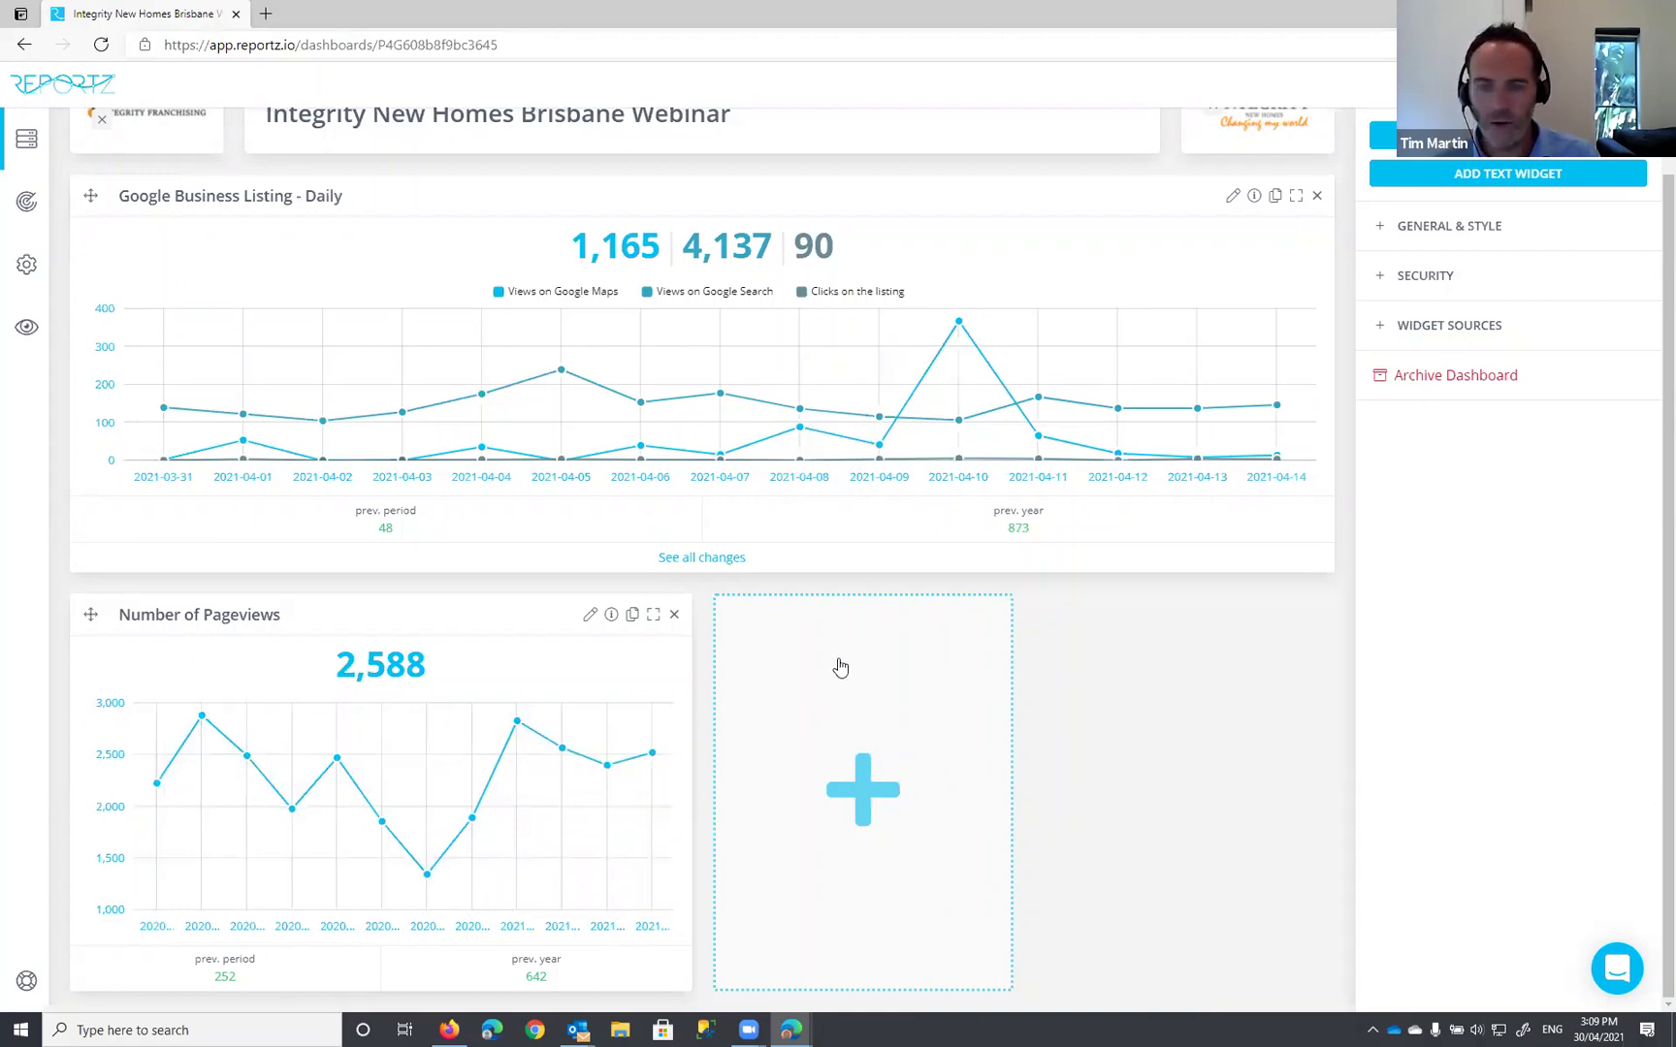
# Step: In the empty slot, connect Google Analytics Reporting with the Google account, Brisbane property and All Web Site Data view
pyautogui.click(867, 794)
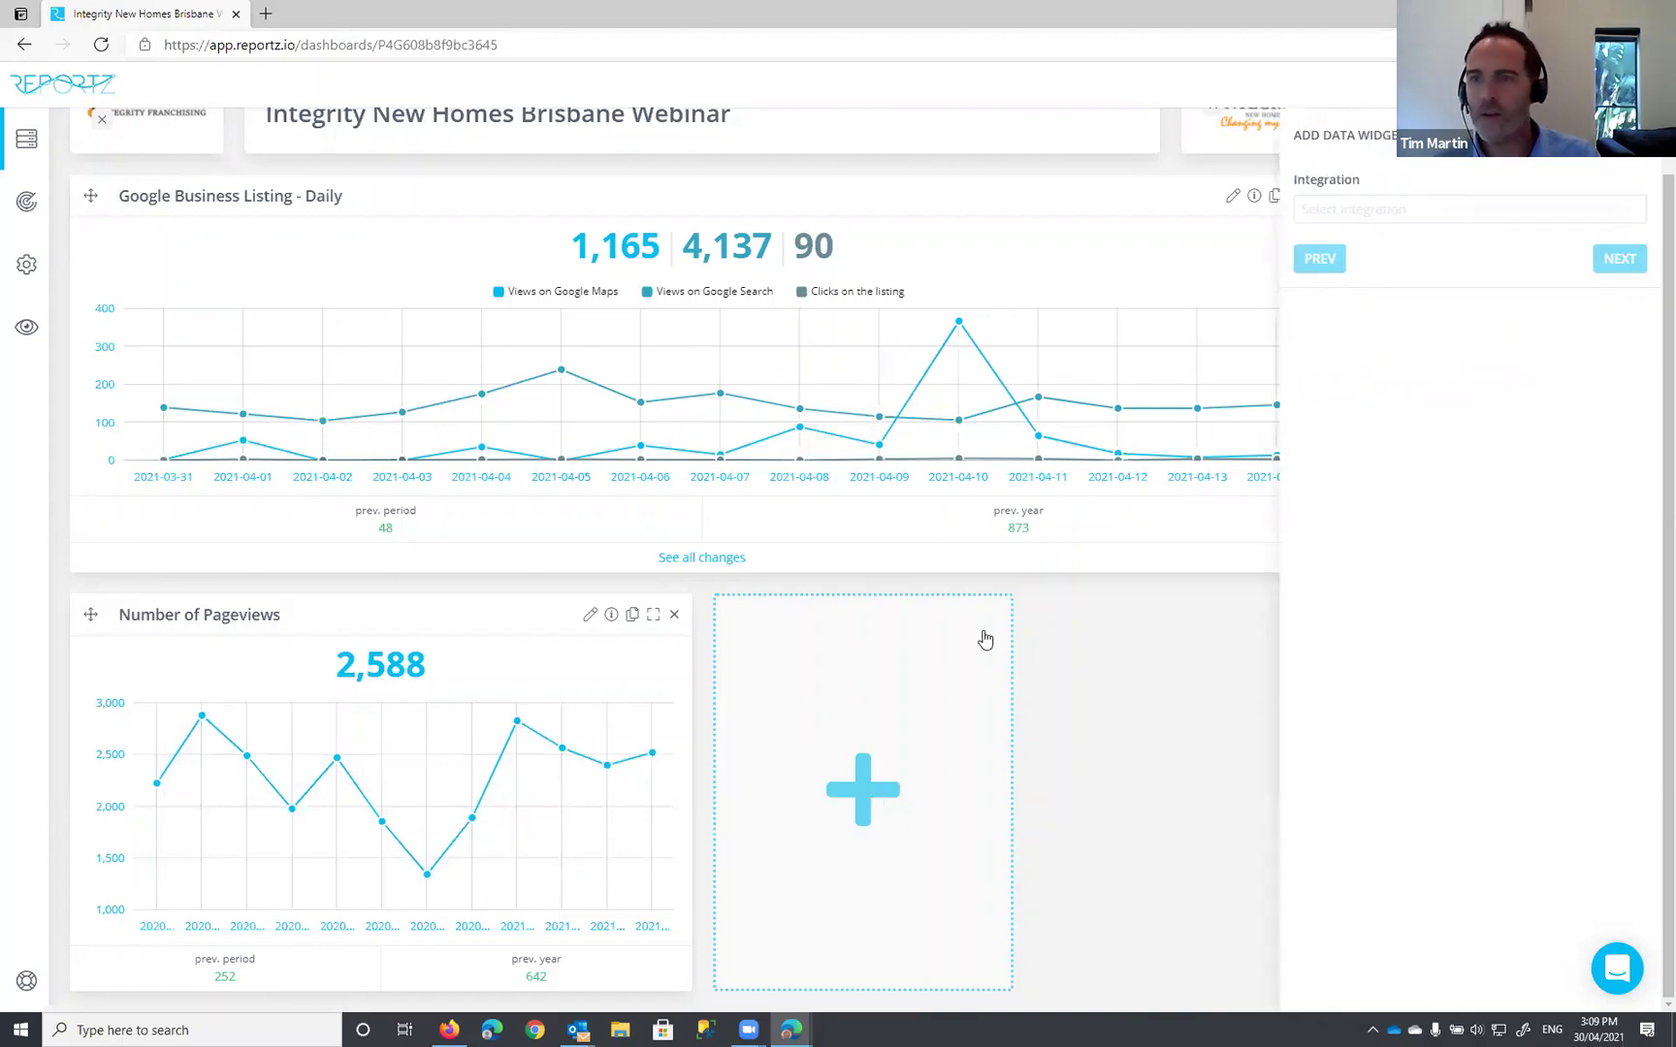
pyautogui.click(1346, 210)
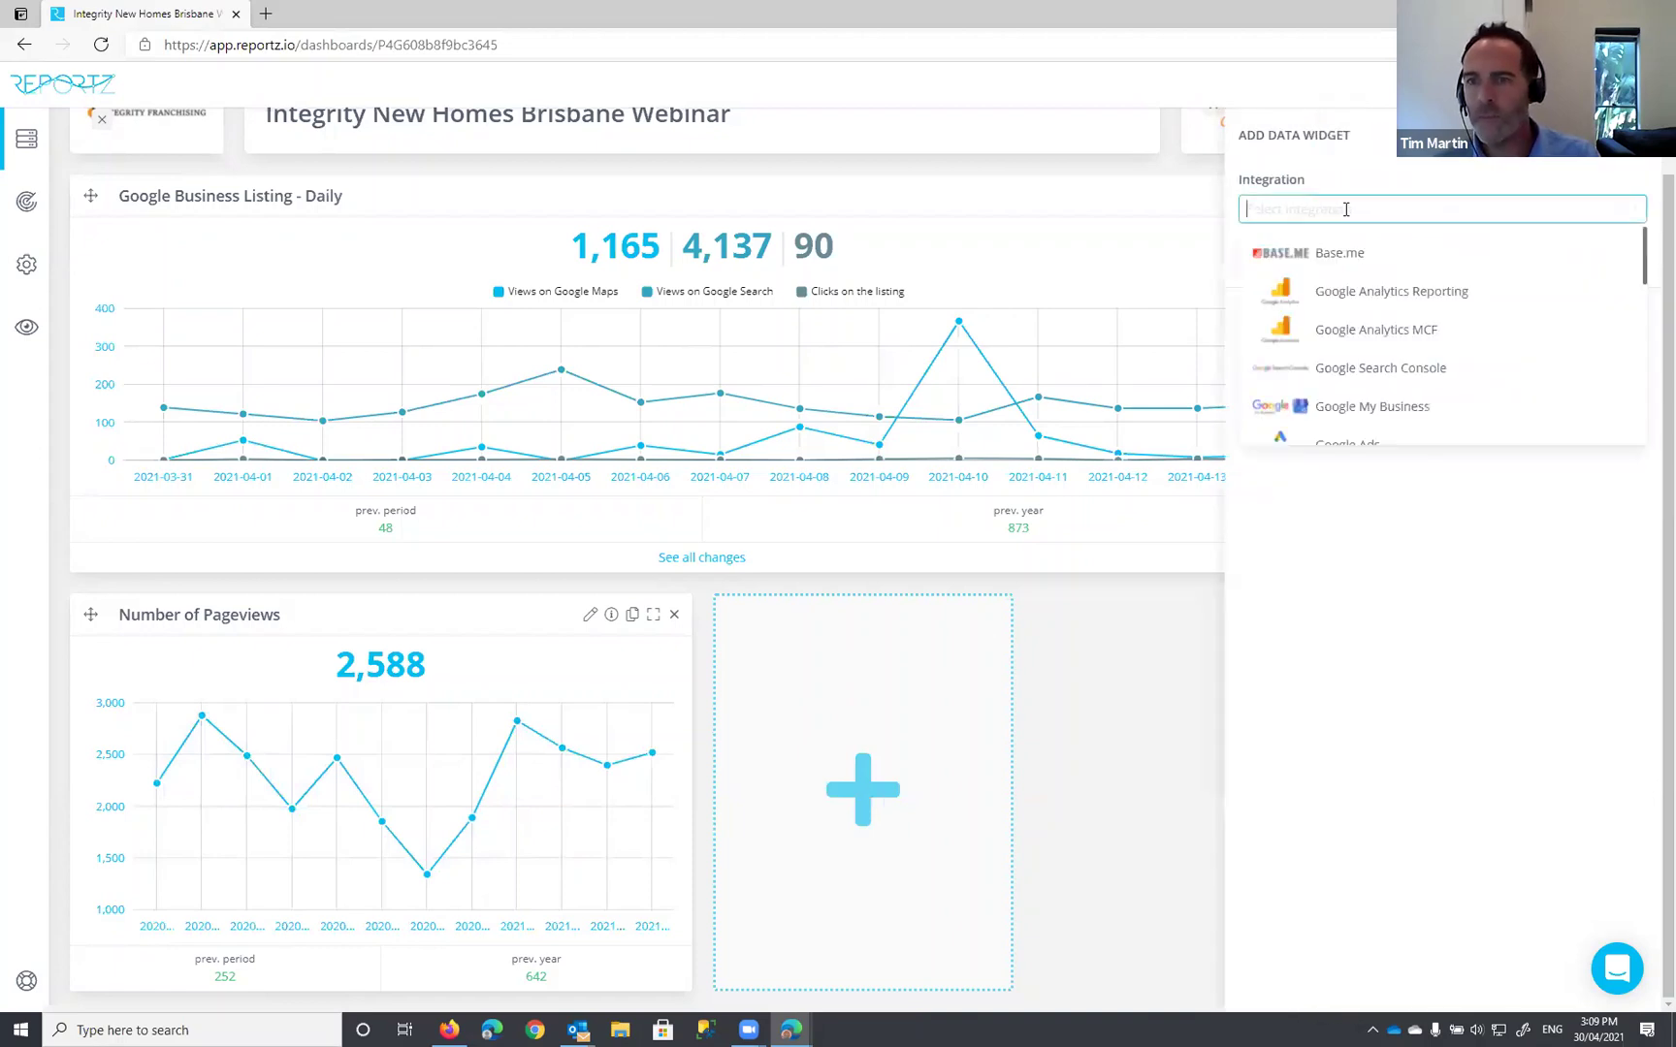
pyautogui.click(1407, 301)
pyautogui.click(1331, 273)
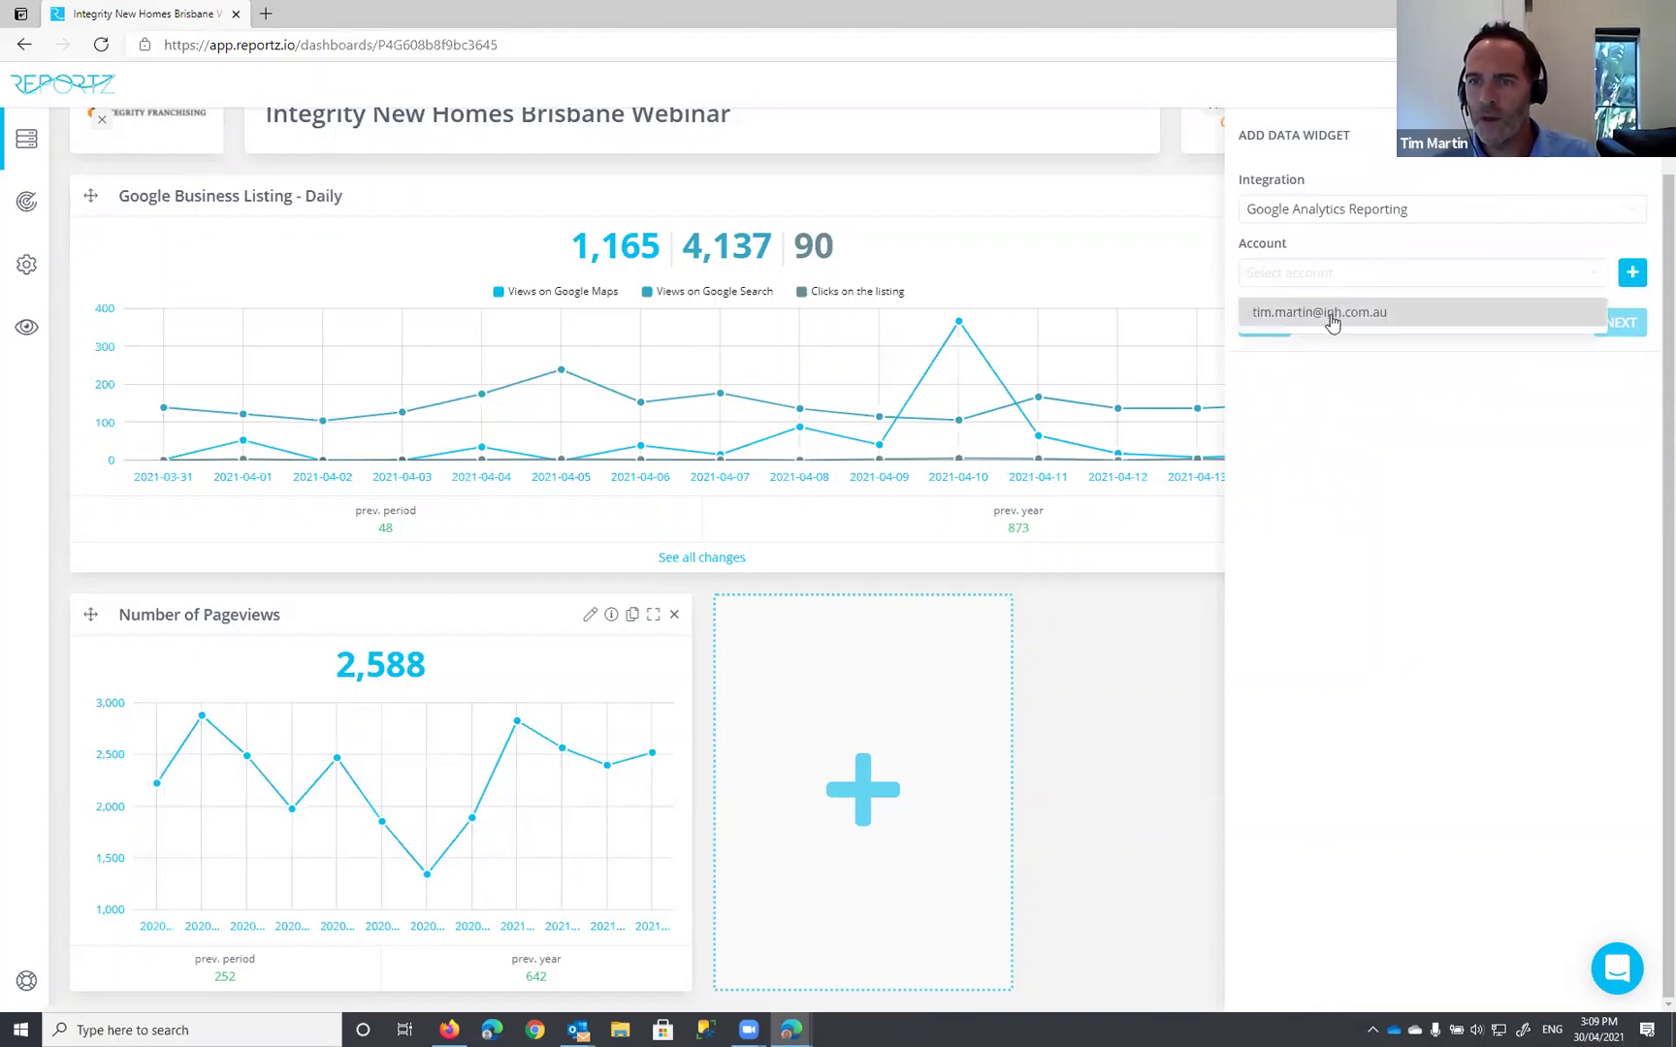
pyautogui.click(1329, 318)
pyautogui.click(1619, 324)
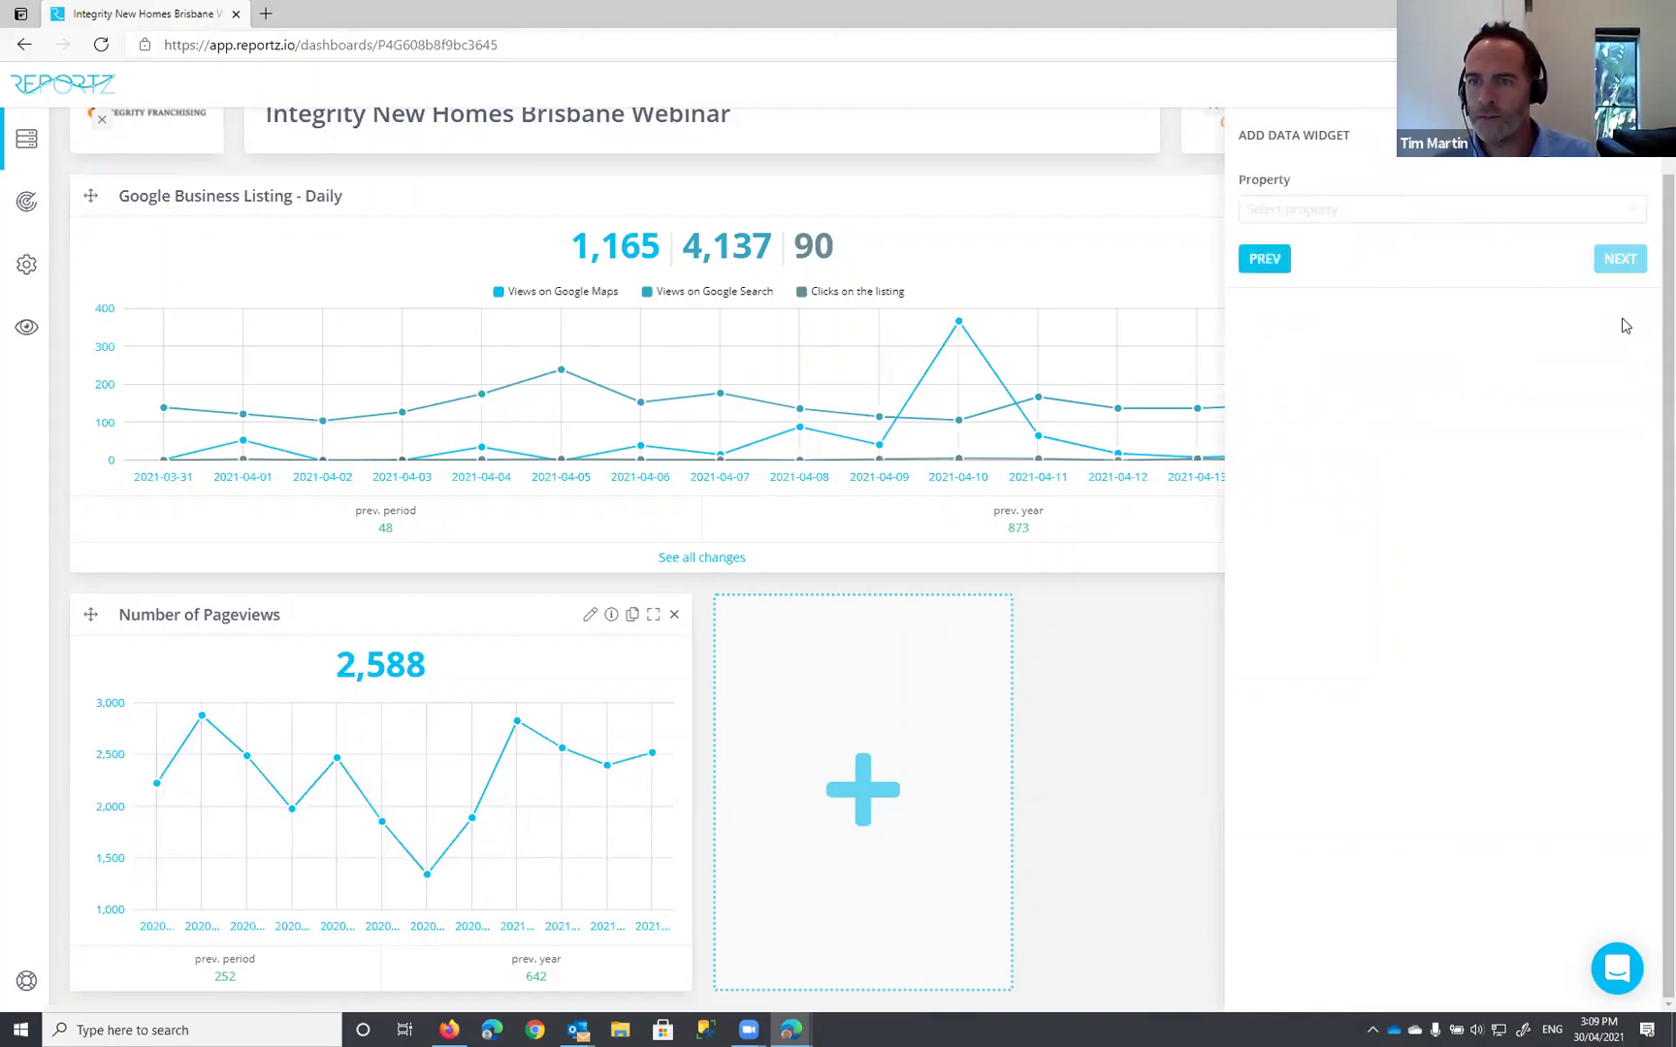
pyautogui.click(1342, 206)
pyautogui.write('br')
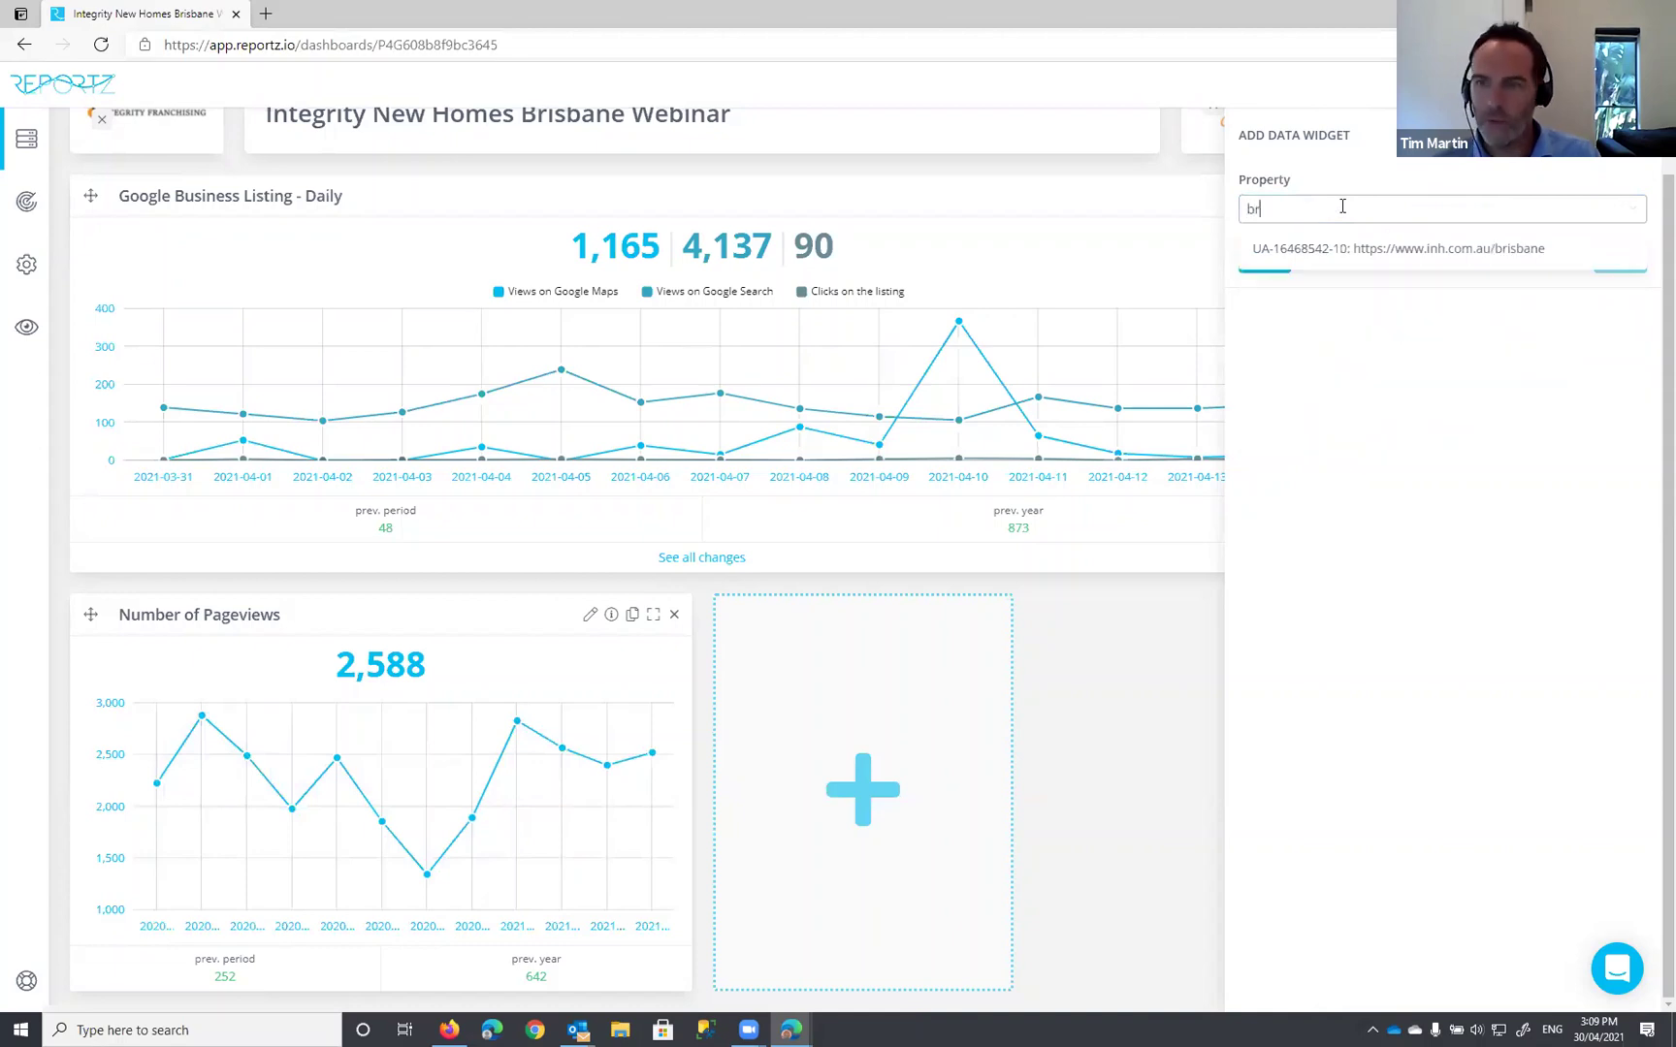
pyautogui.click(1352, 251)
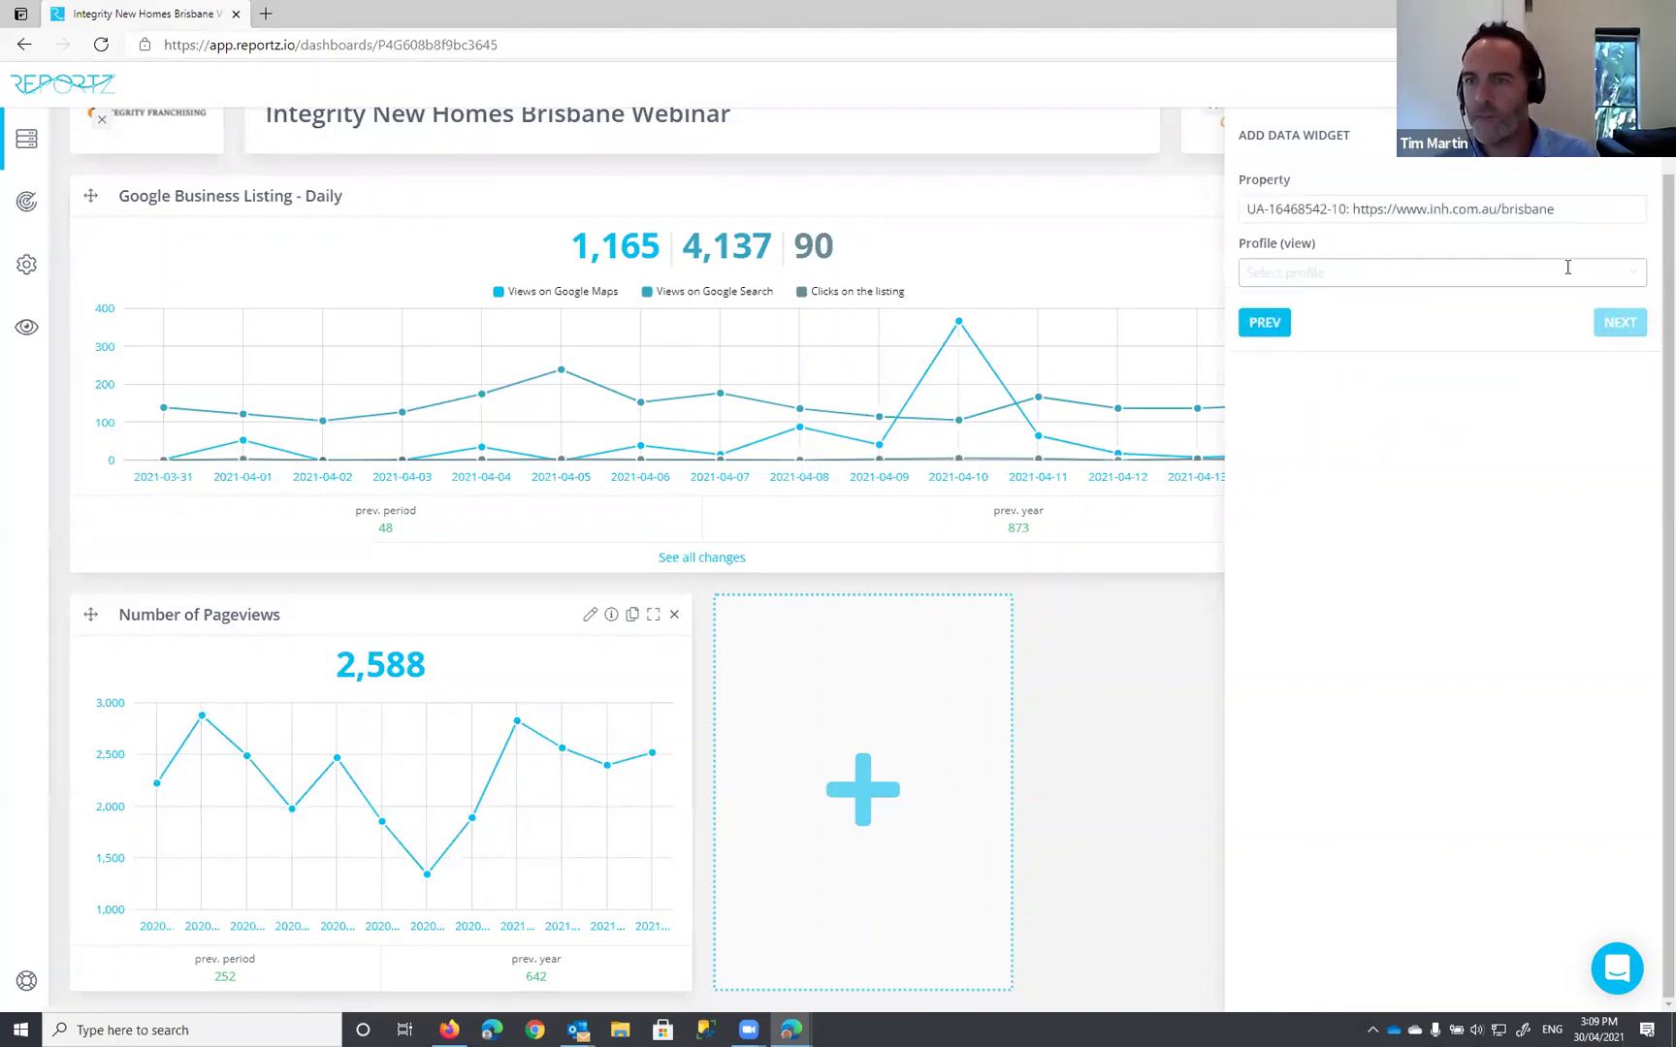
pyautogui.click(1443, 272)
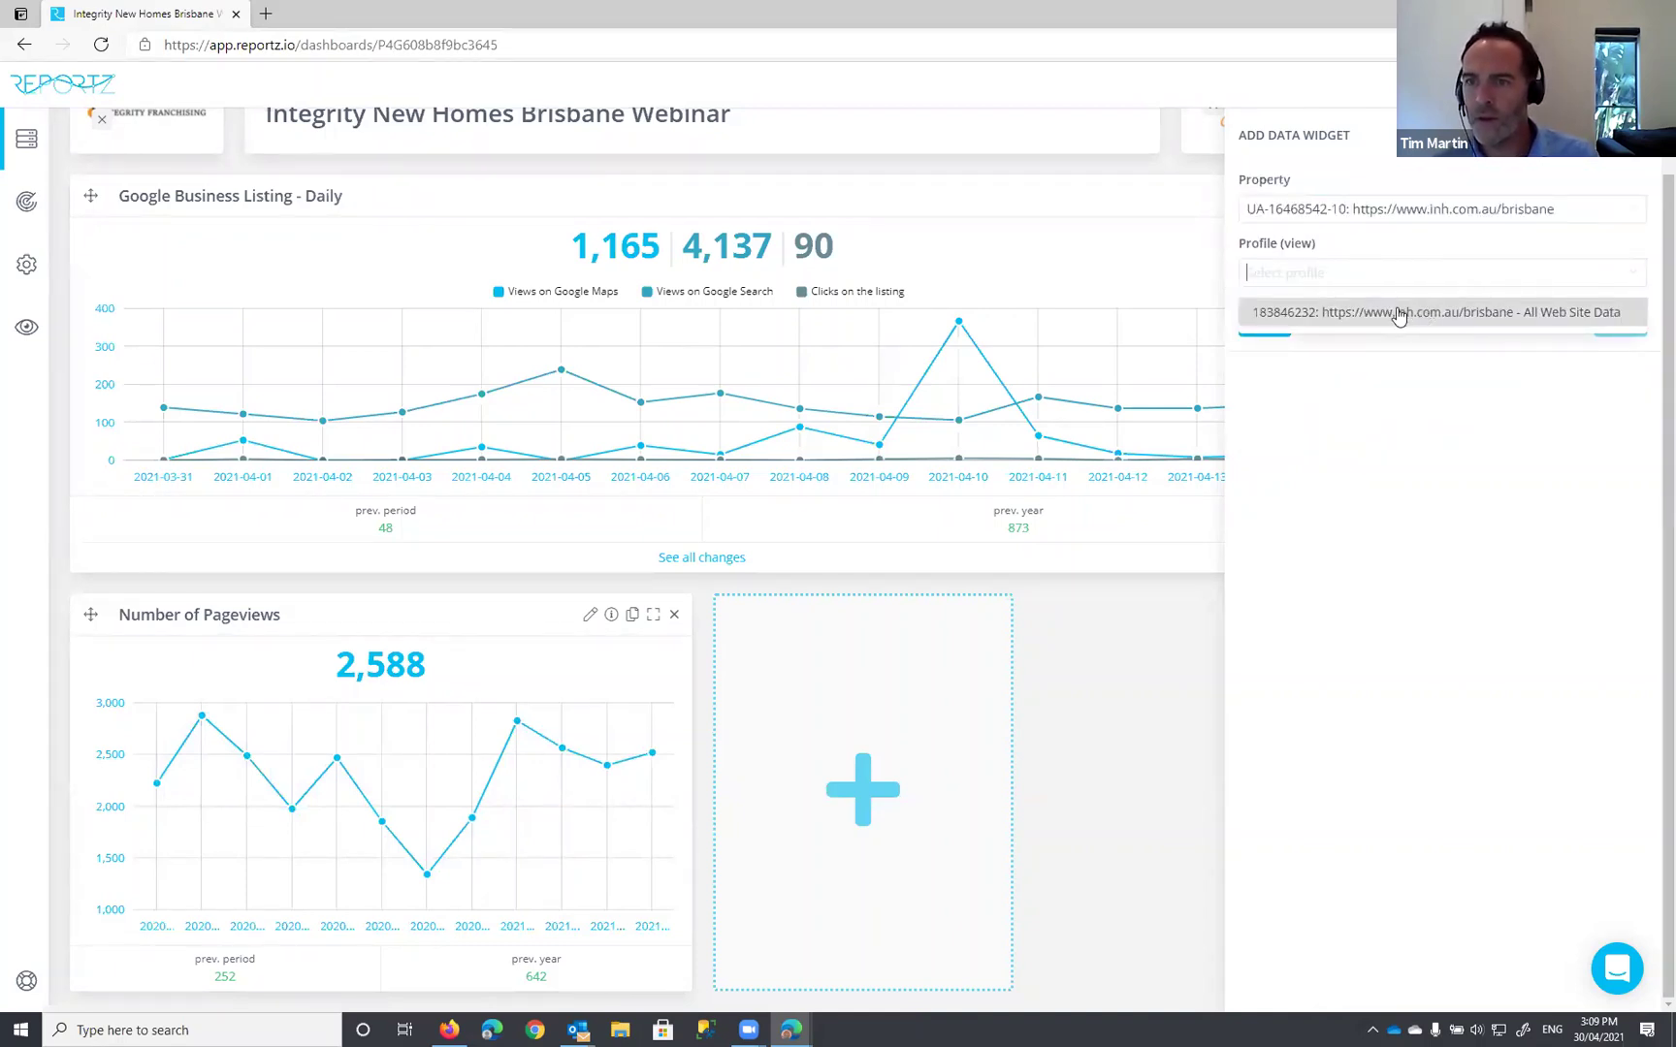
pyautogui.click(1331, 312)
# Step: Add the Unique Visitors widget, titled 'Website Unique Visitors', to the dashboard
pyautogui.click(1364, 330)
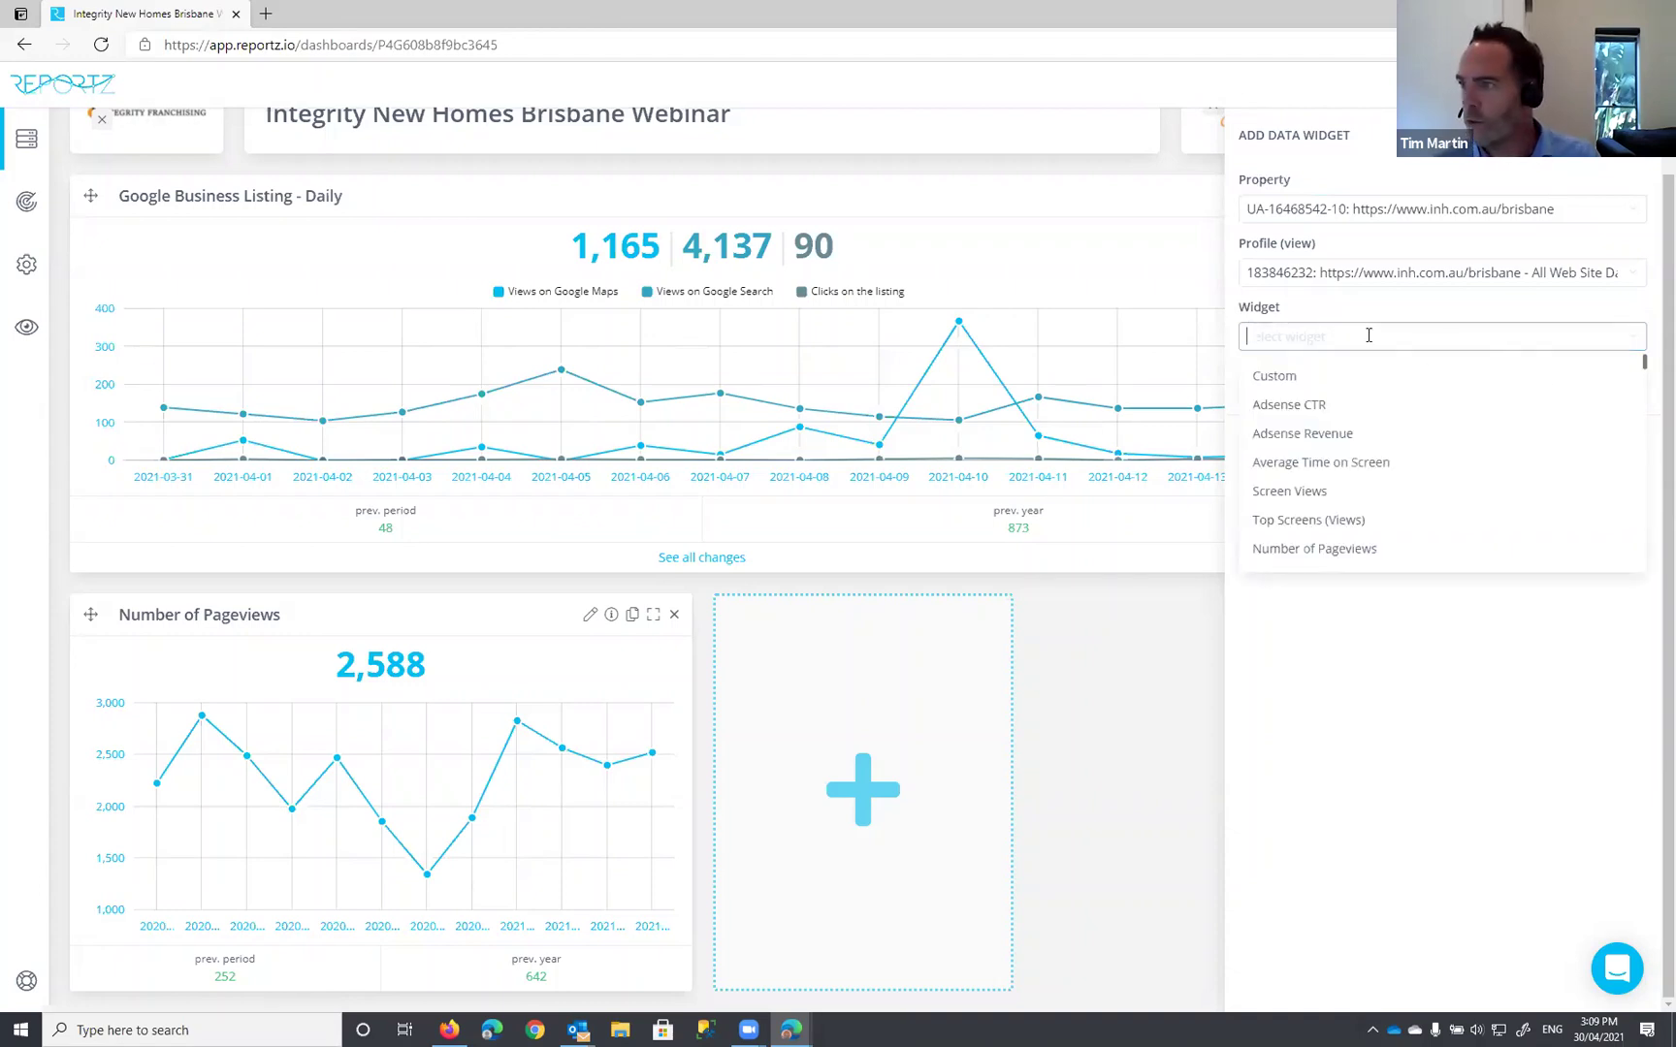
pyautogui.write('uniq')
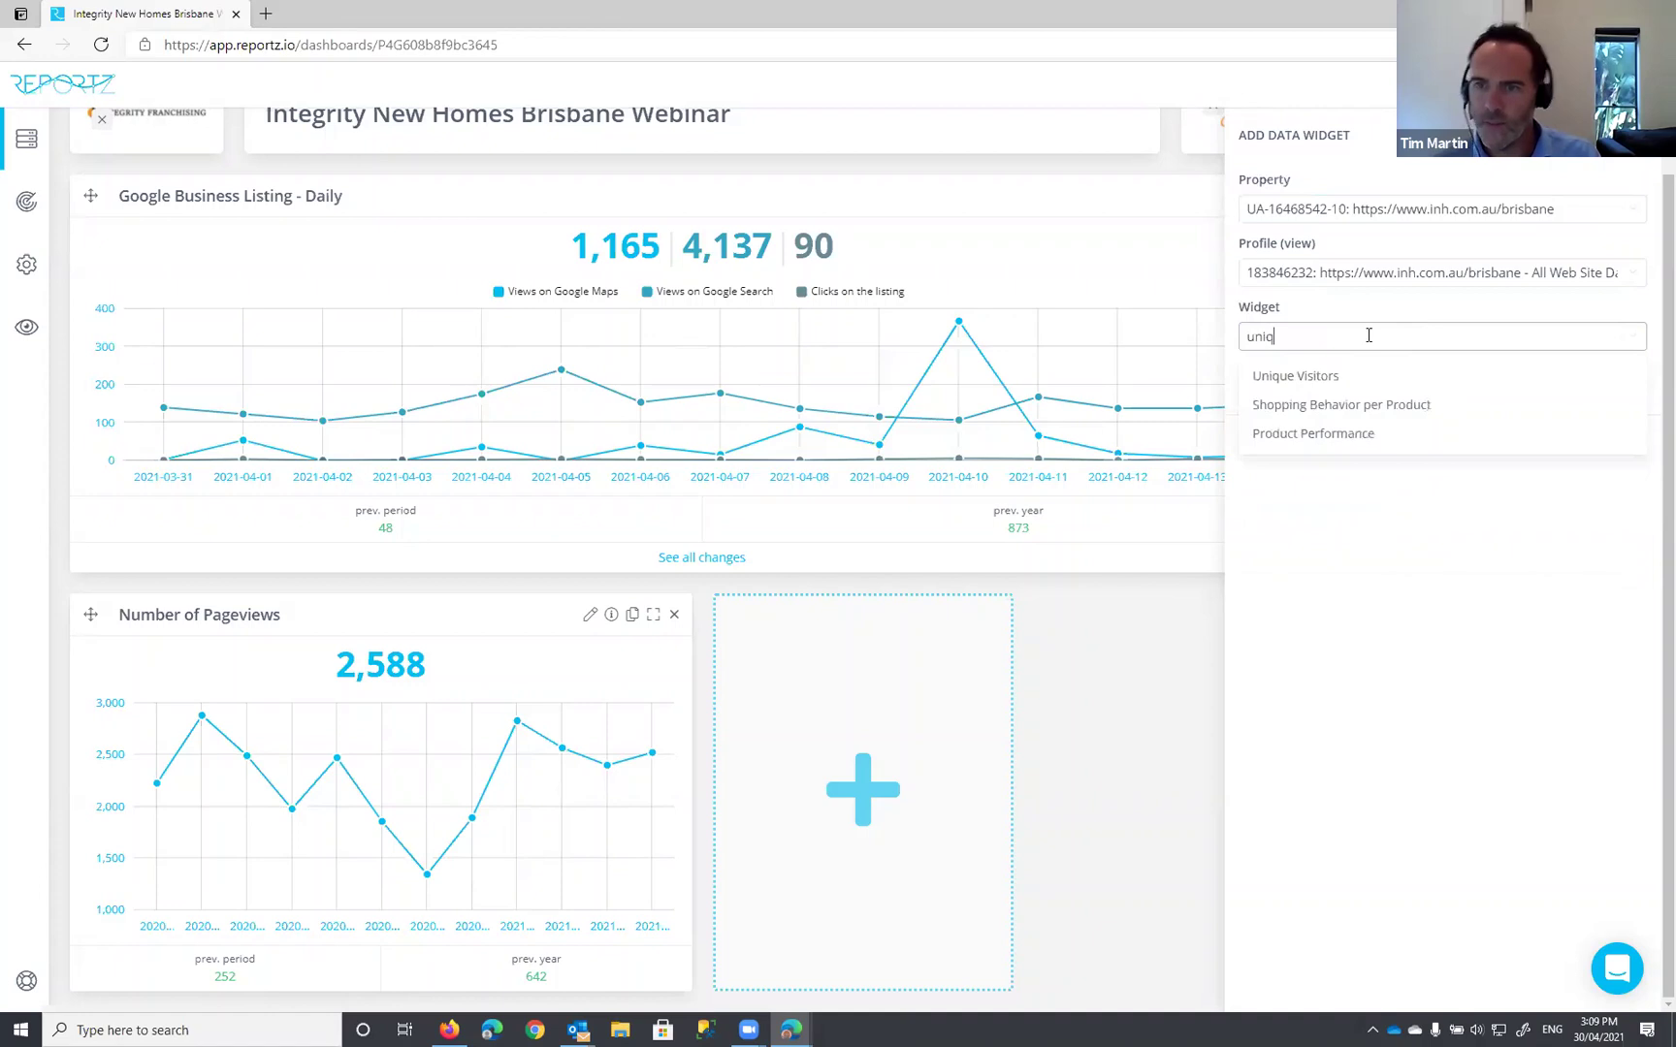
pyautogui.click(1292, 377)
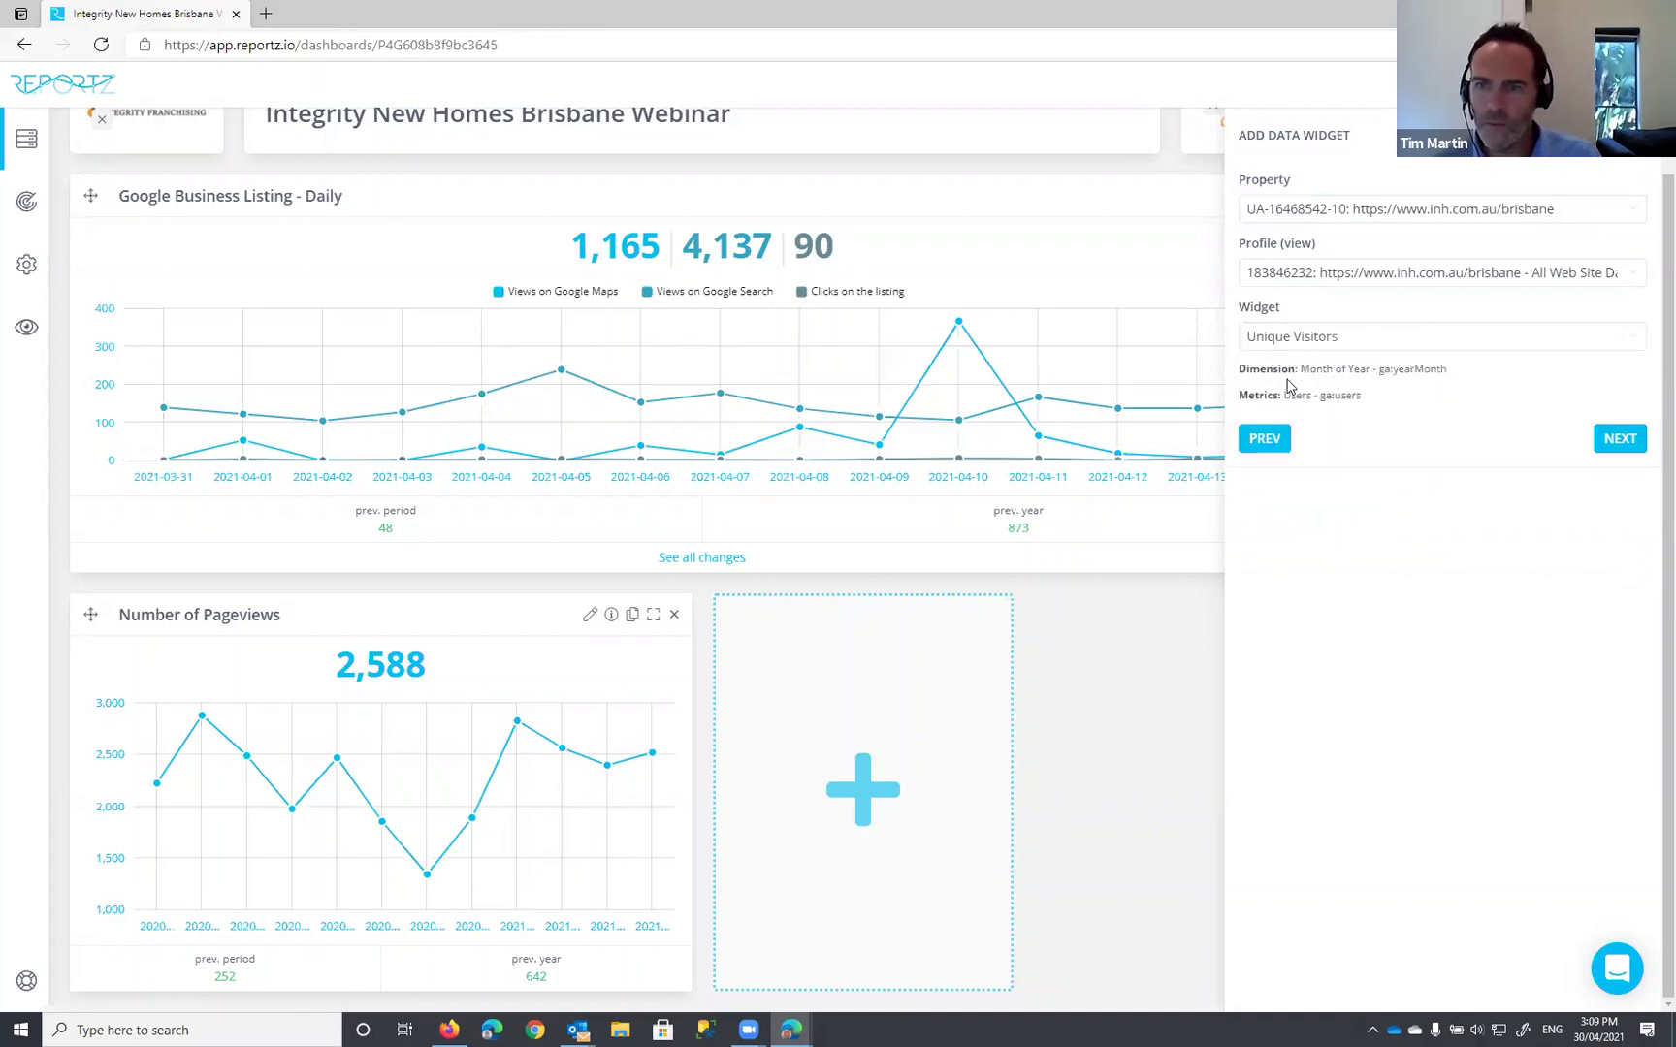
pyautogui.click(1616, 442)
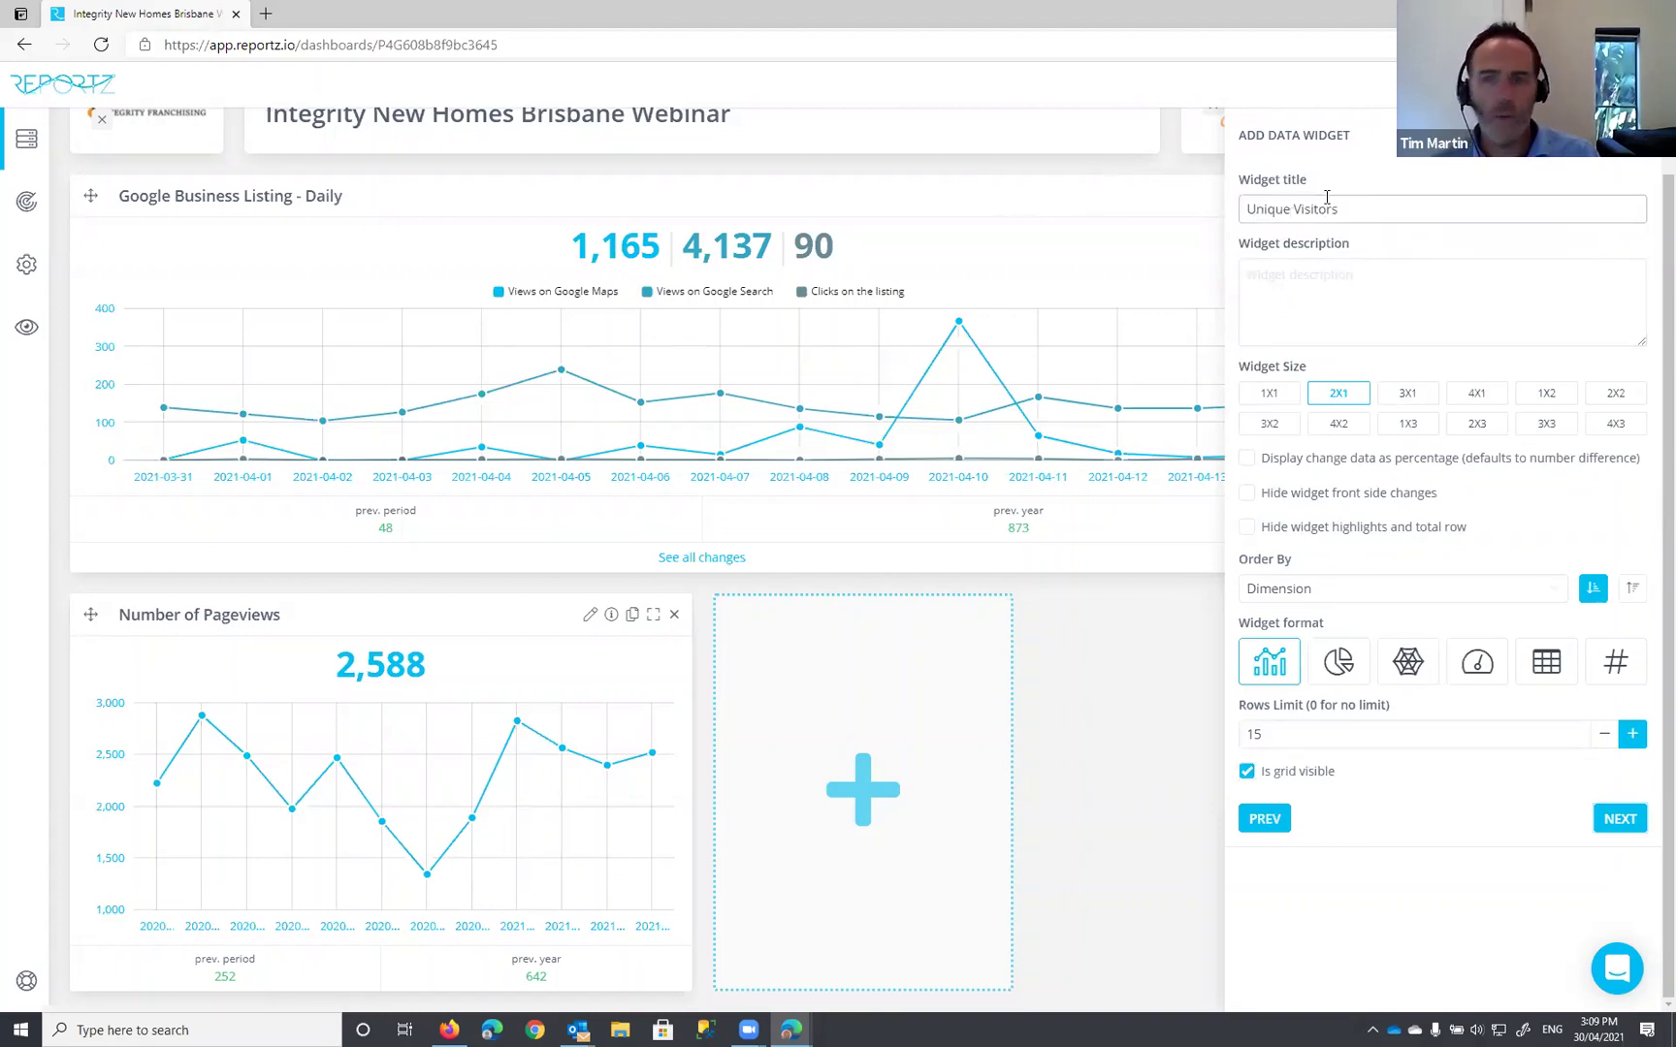
pyautogui.click(1248, 210)
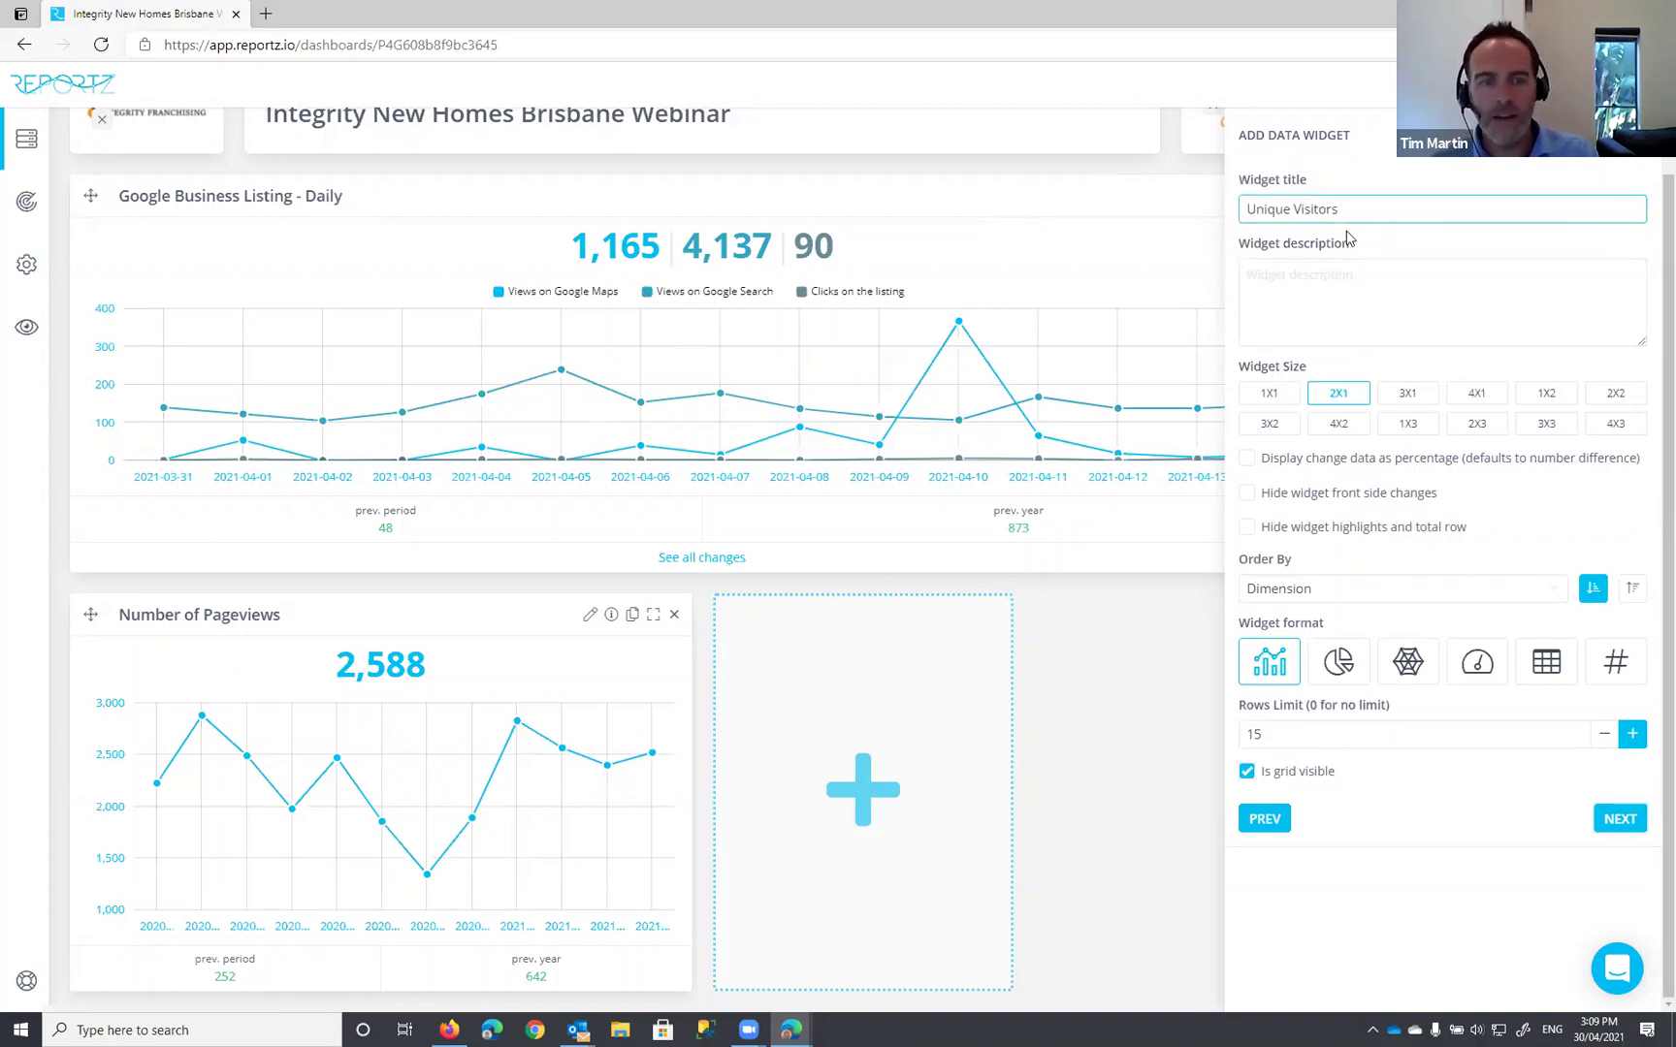
pyautogui.write('Website')
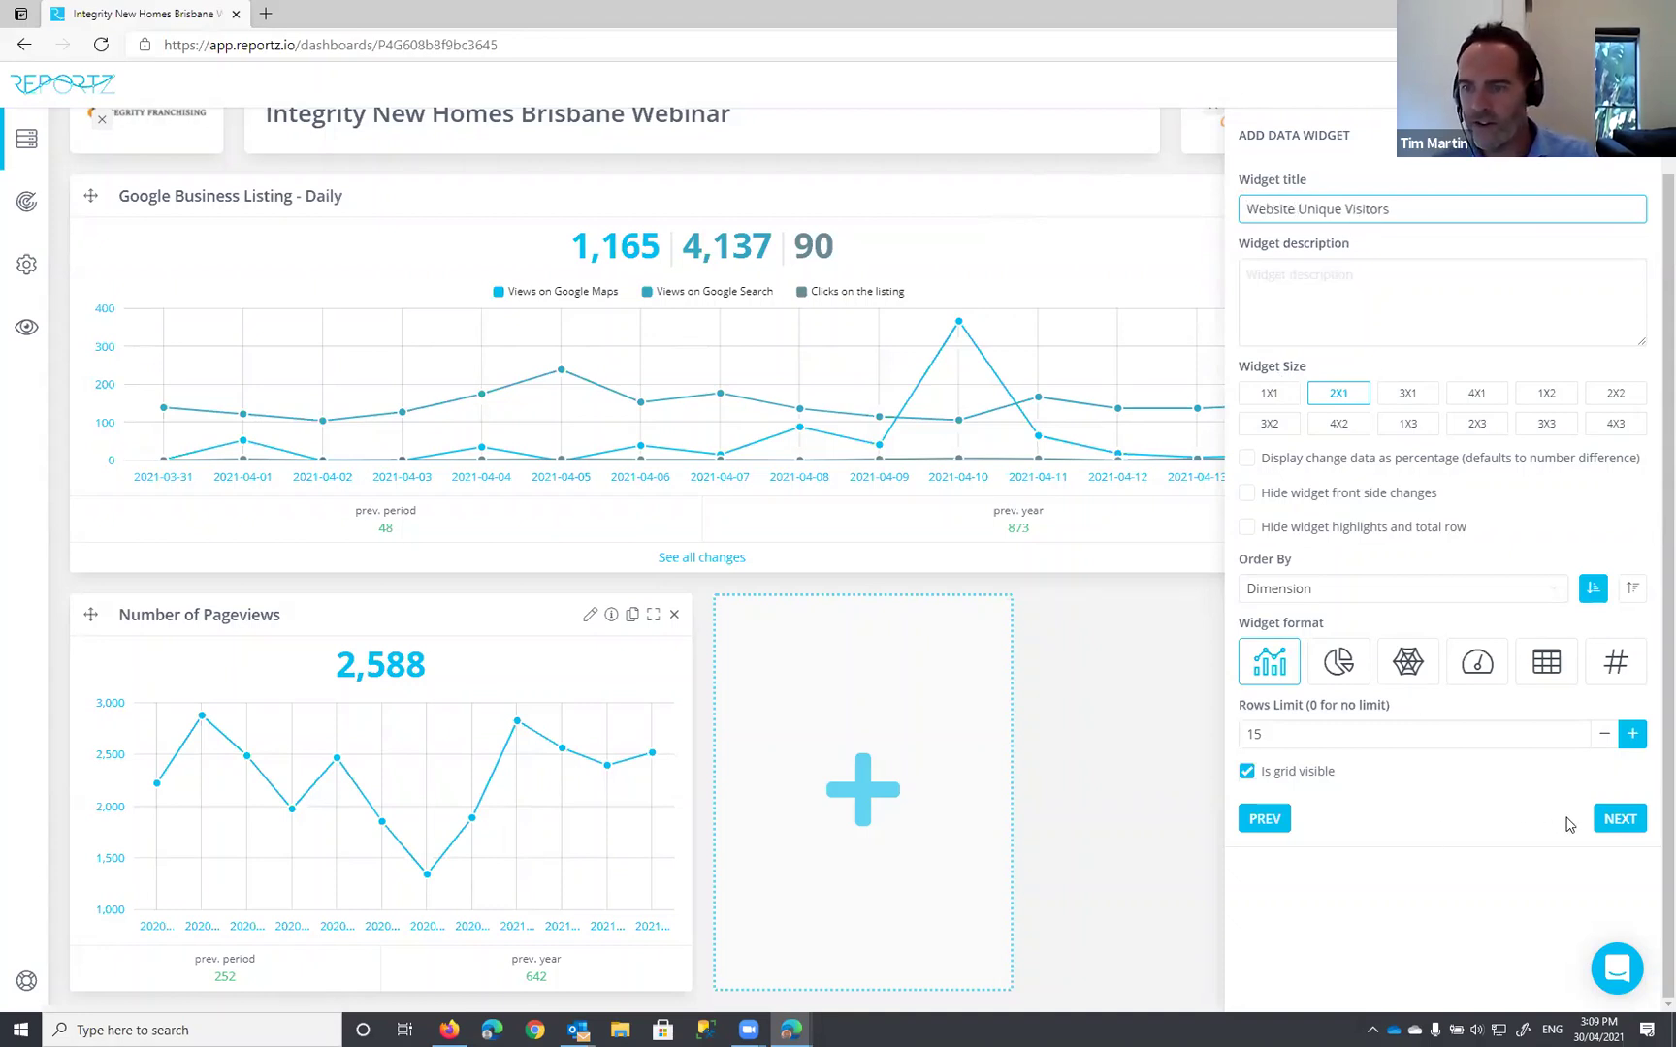
pyautogui.click(1606, 830)
pyautogui.click(1624, 353)
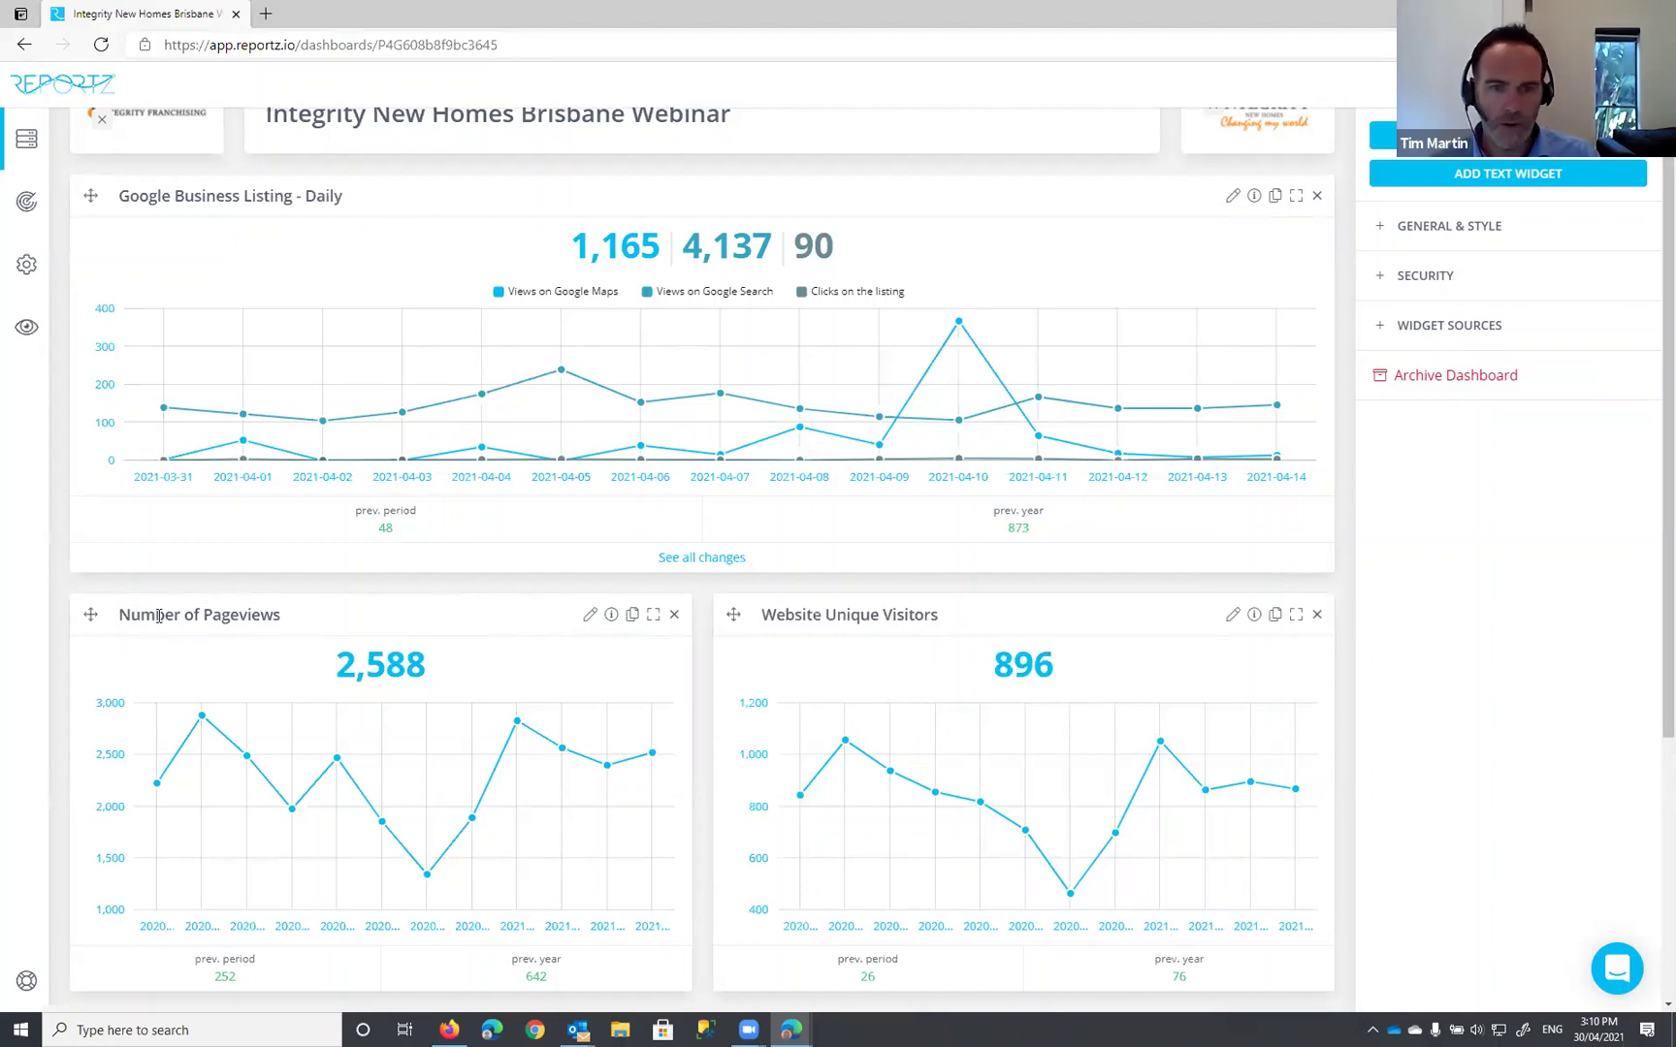
pyautogui.click(589, 615)
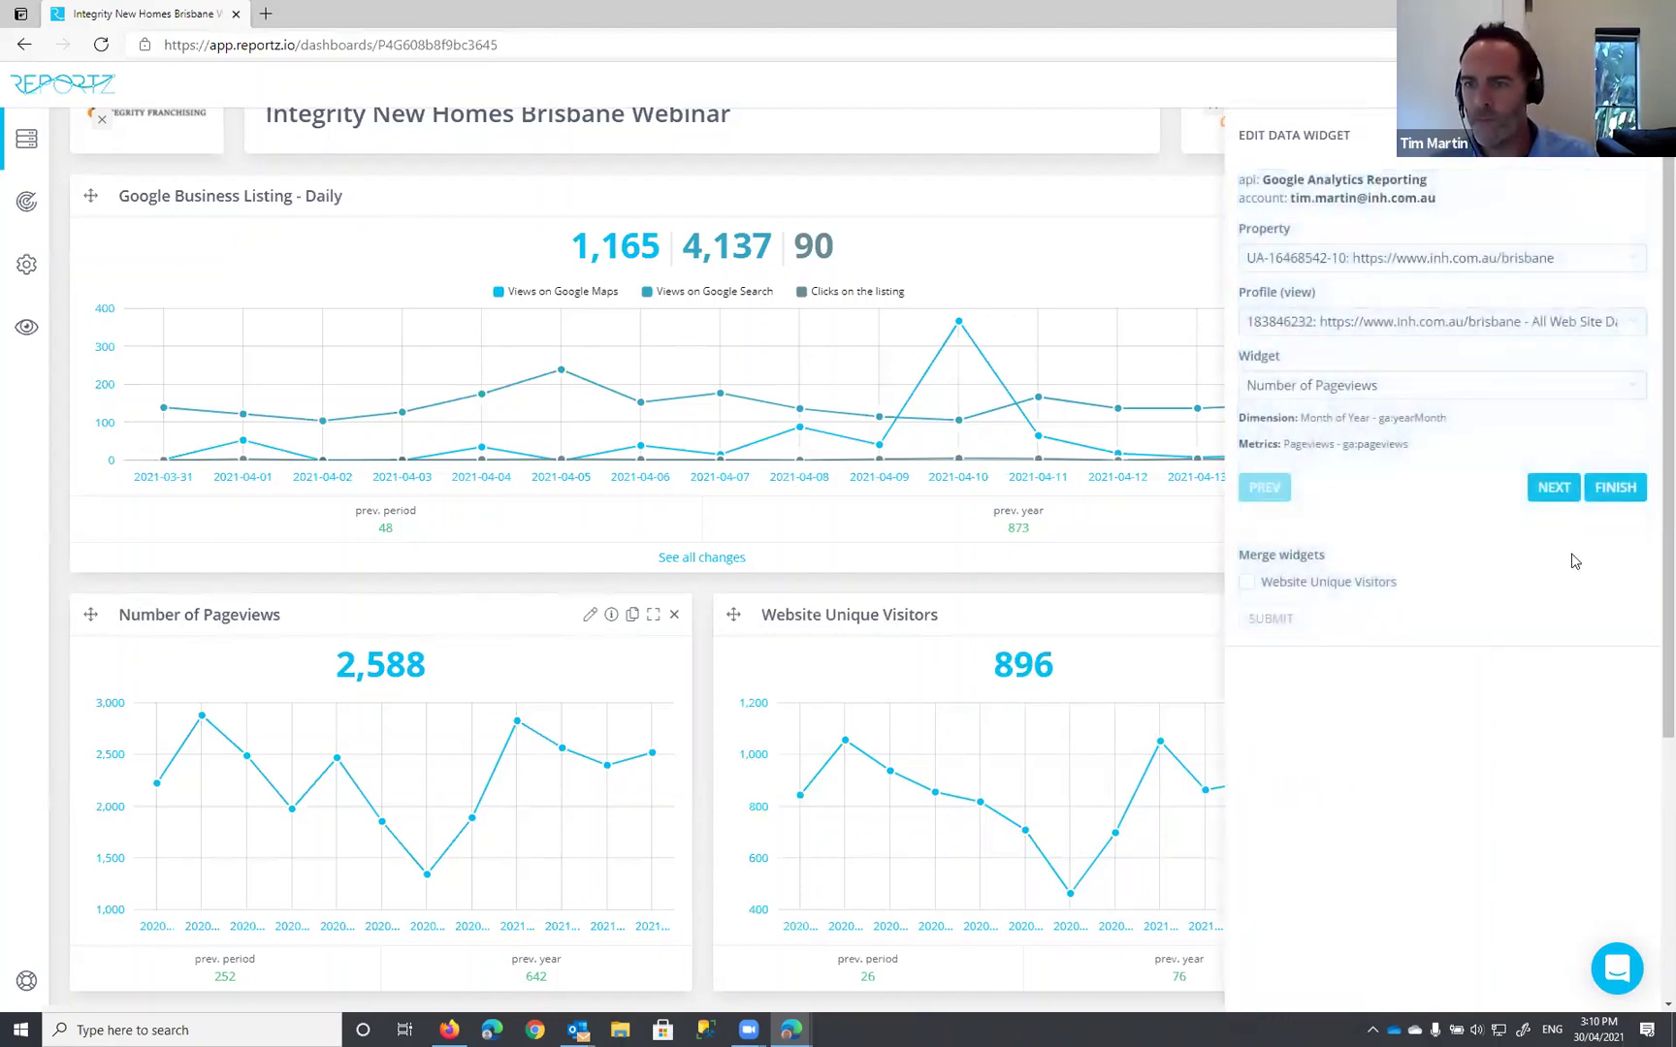
# Step: Retitle the Pageviews widget 'Website Number of Pageviews', save it, and review the dashboard
pyautogui.click(1551, 497)
pyautogui.click(1246, 208)
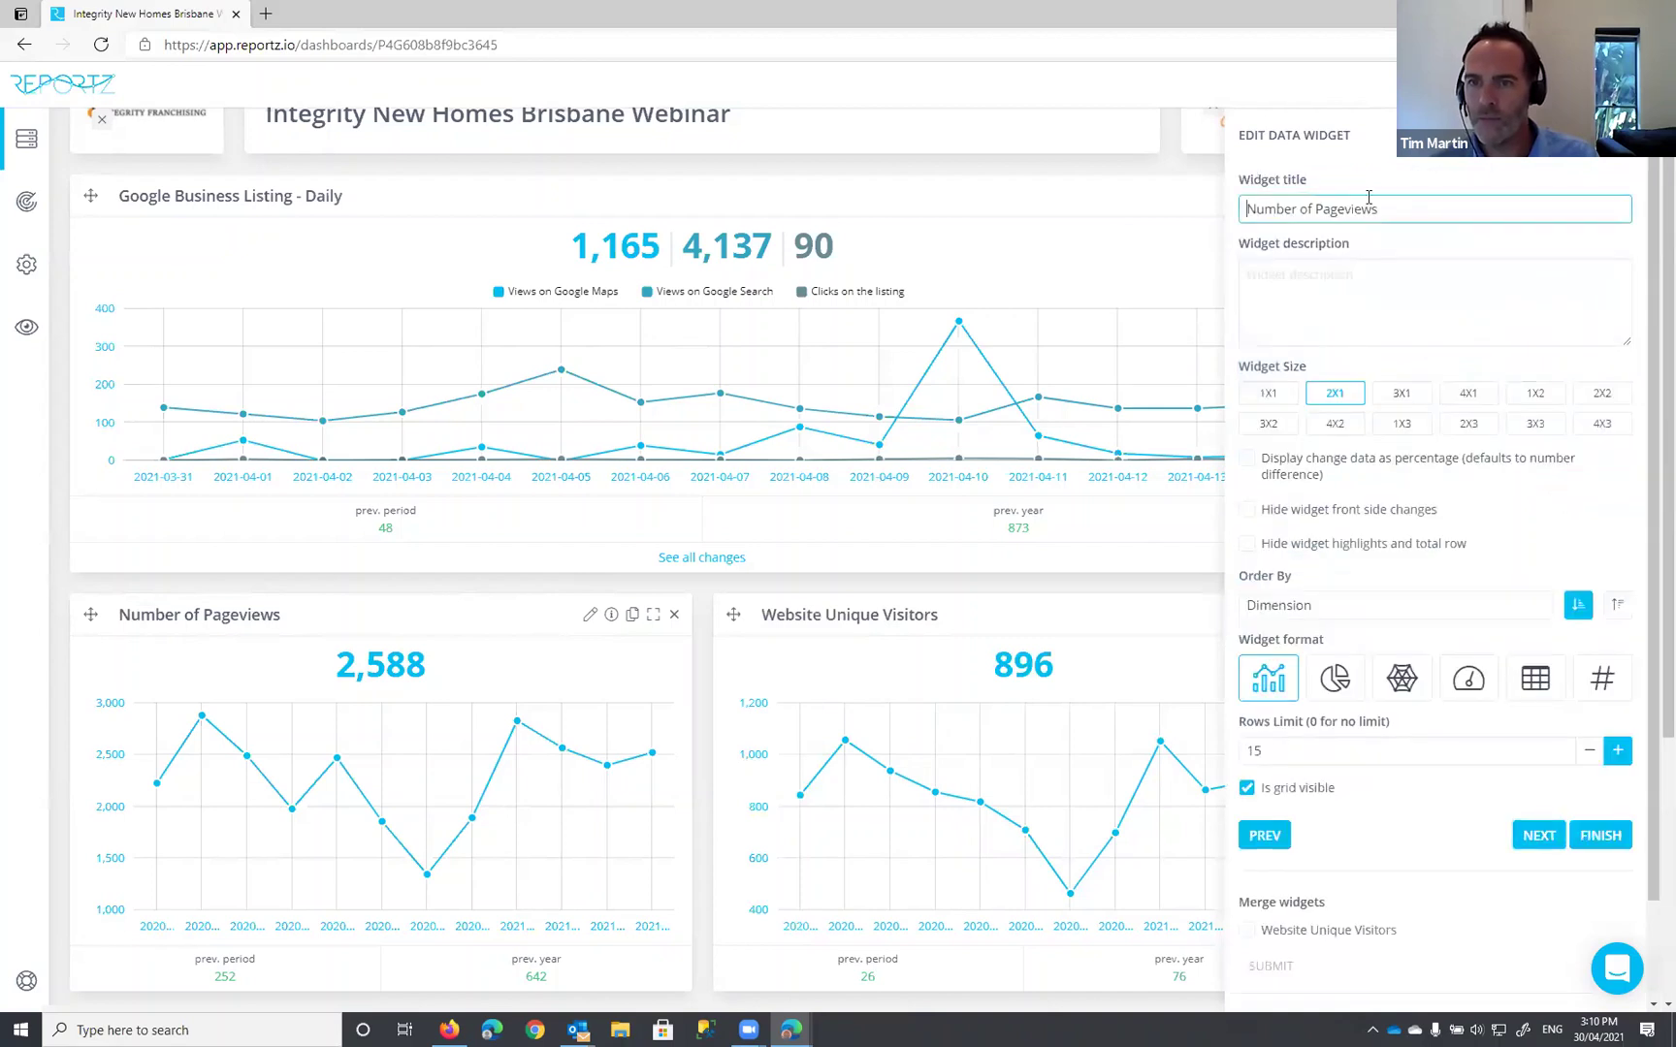
pyautogui.write('Website')
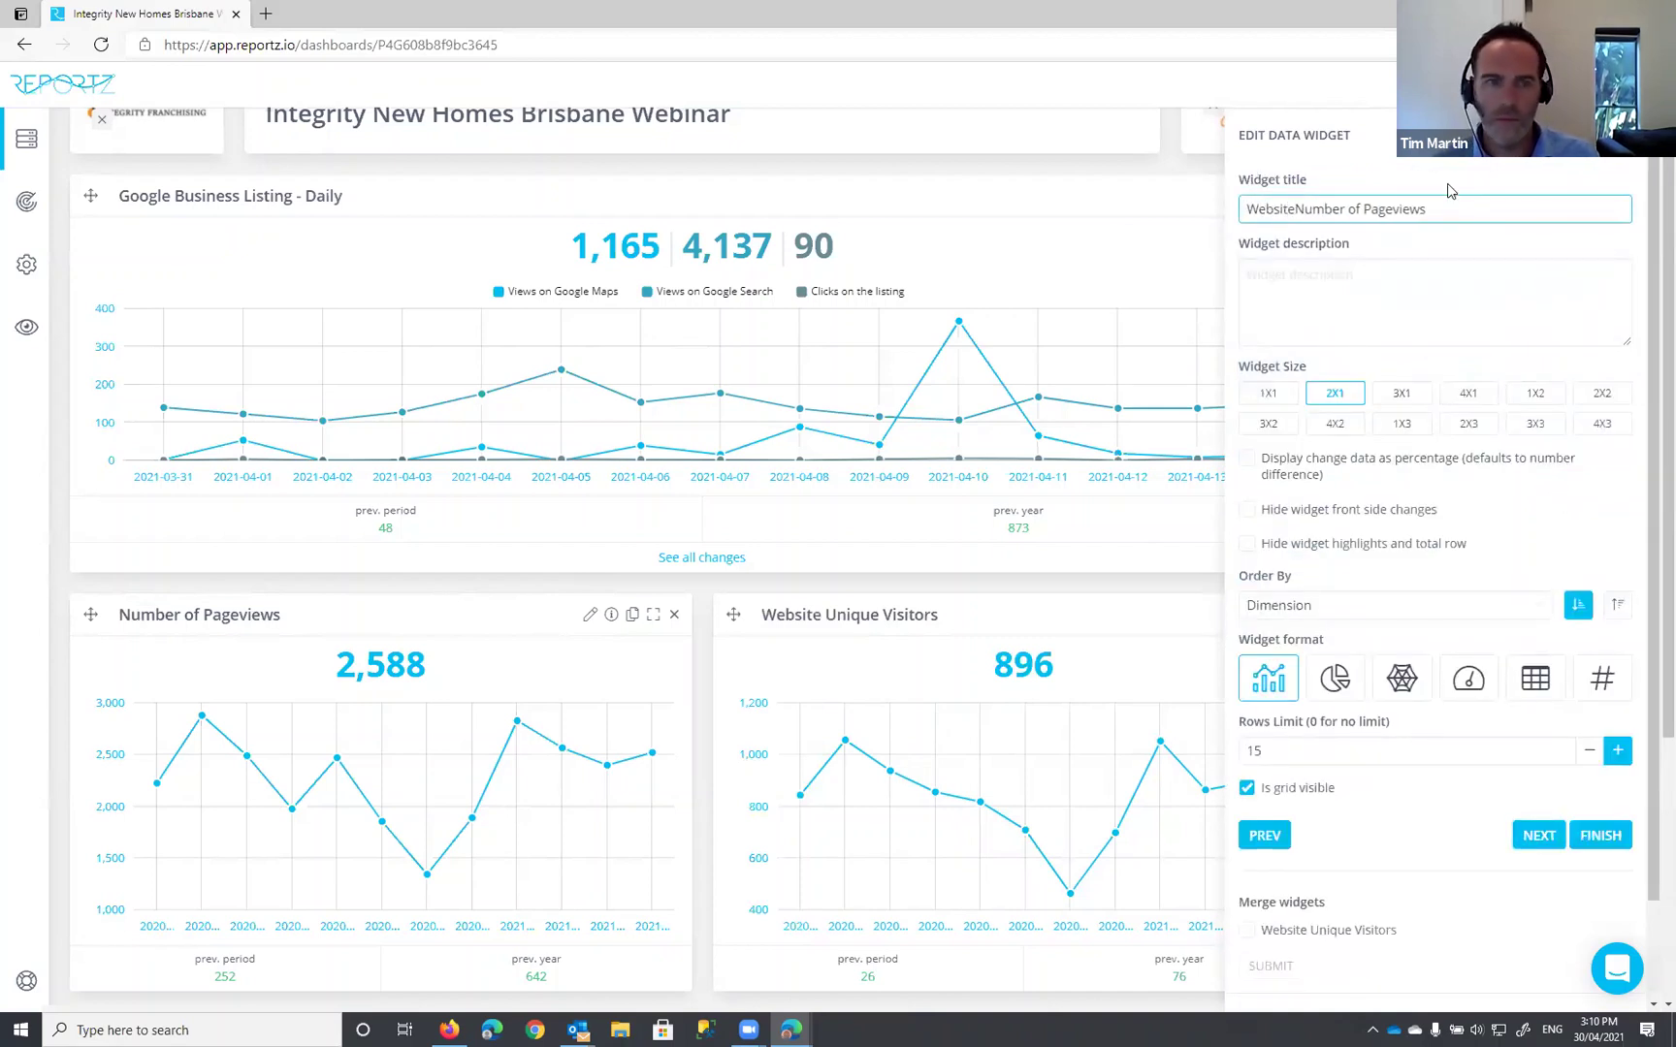
pyautogui.click(1600, 835)
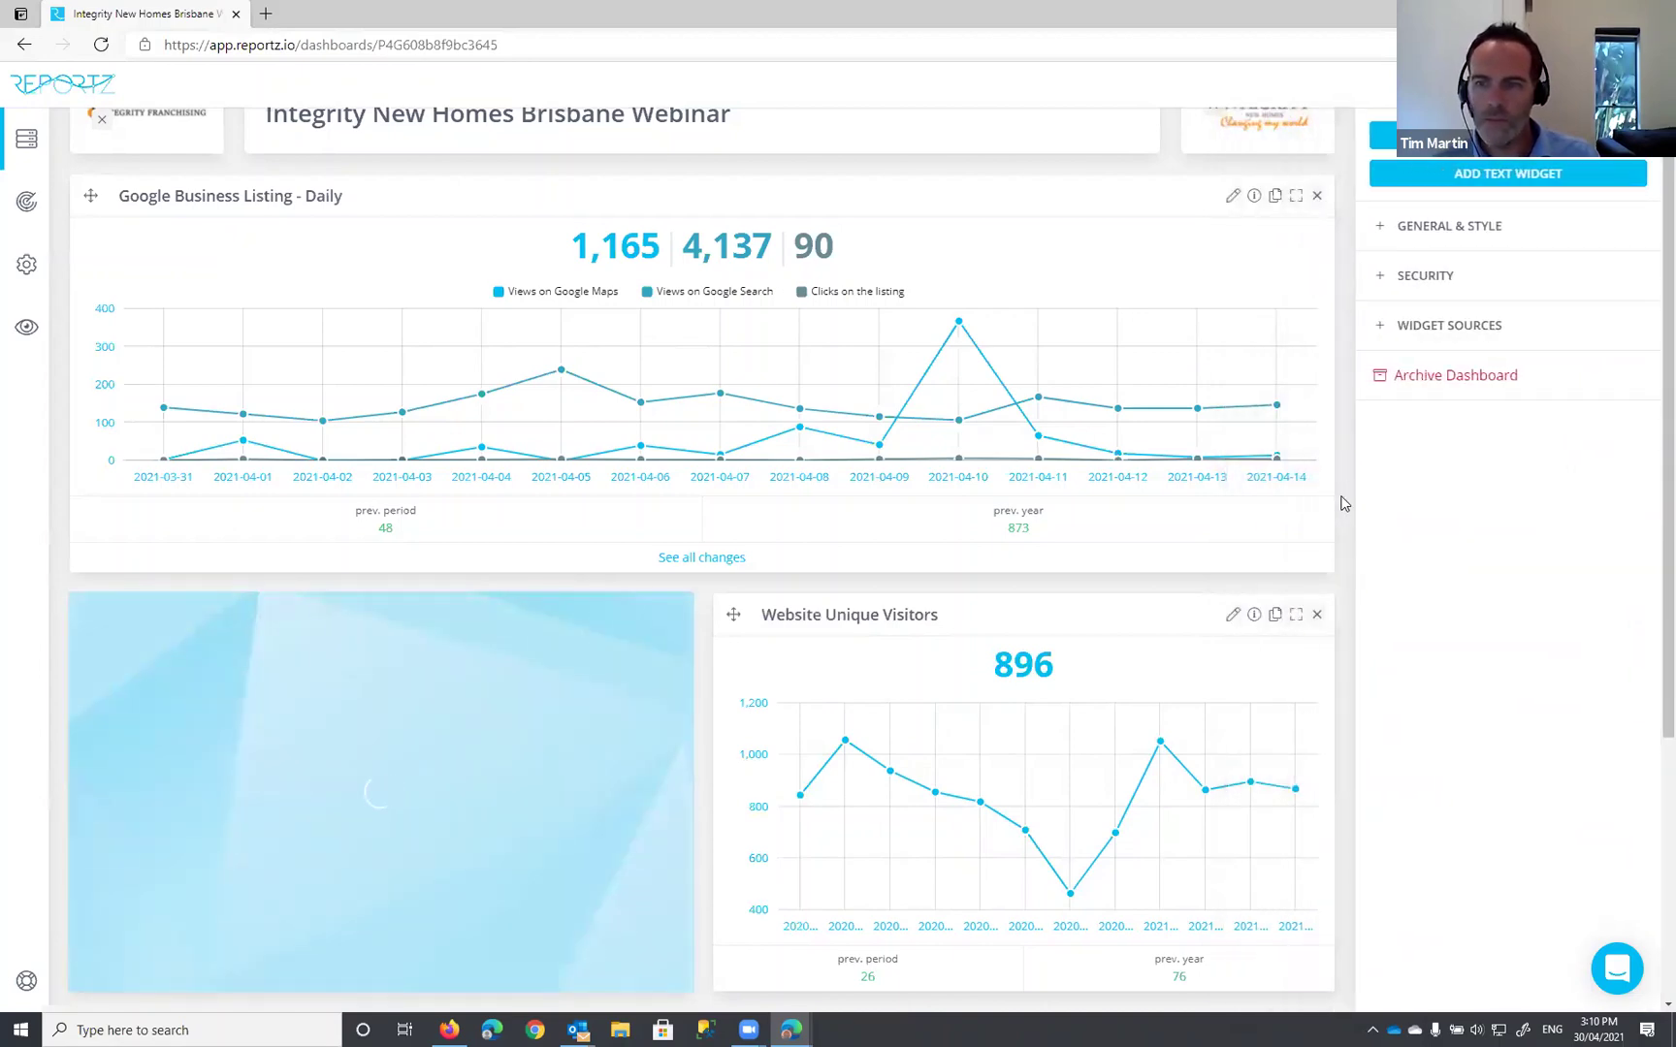
pyautogui.scroll(-4, 1343, 497)
pyautogui.scroll(5, 1343, 497)
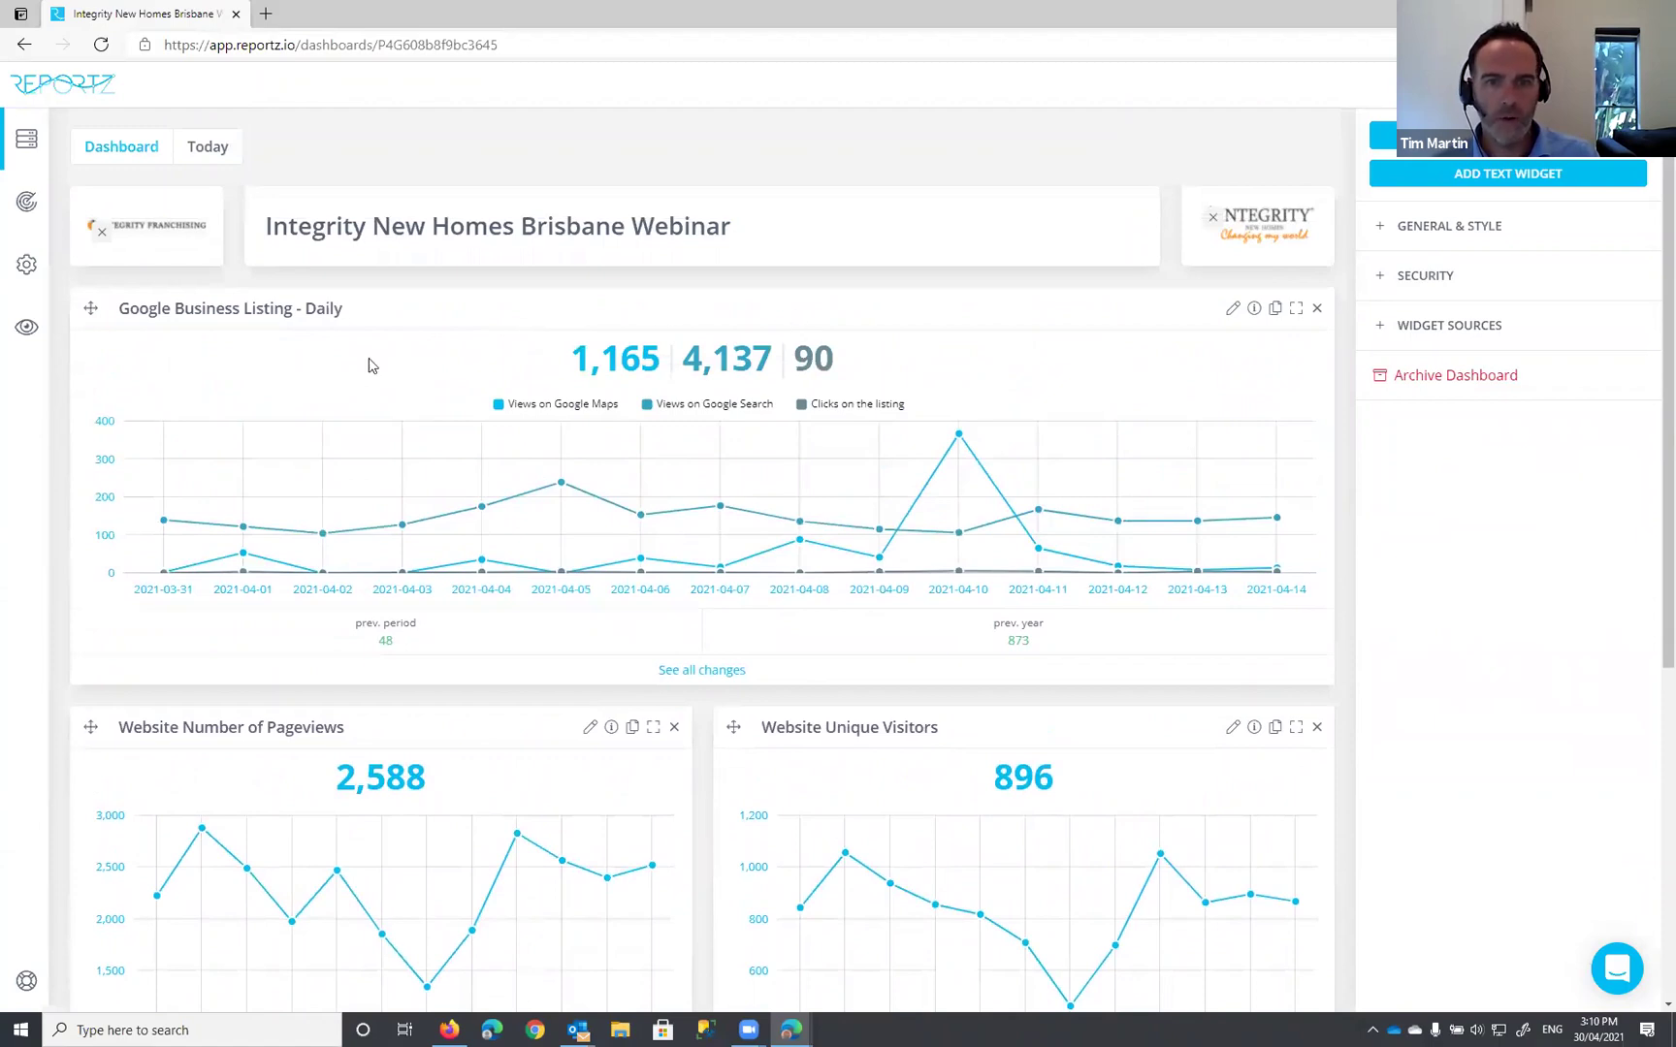
pyautogui.scroll(-4, 621, 451)
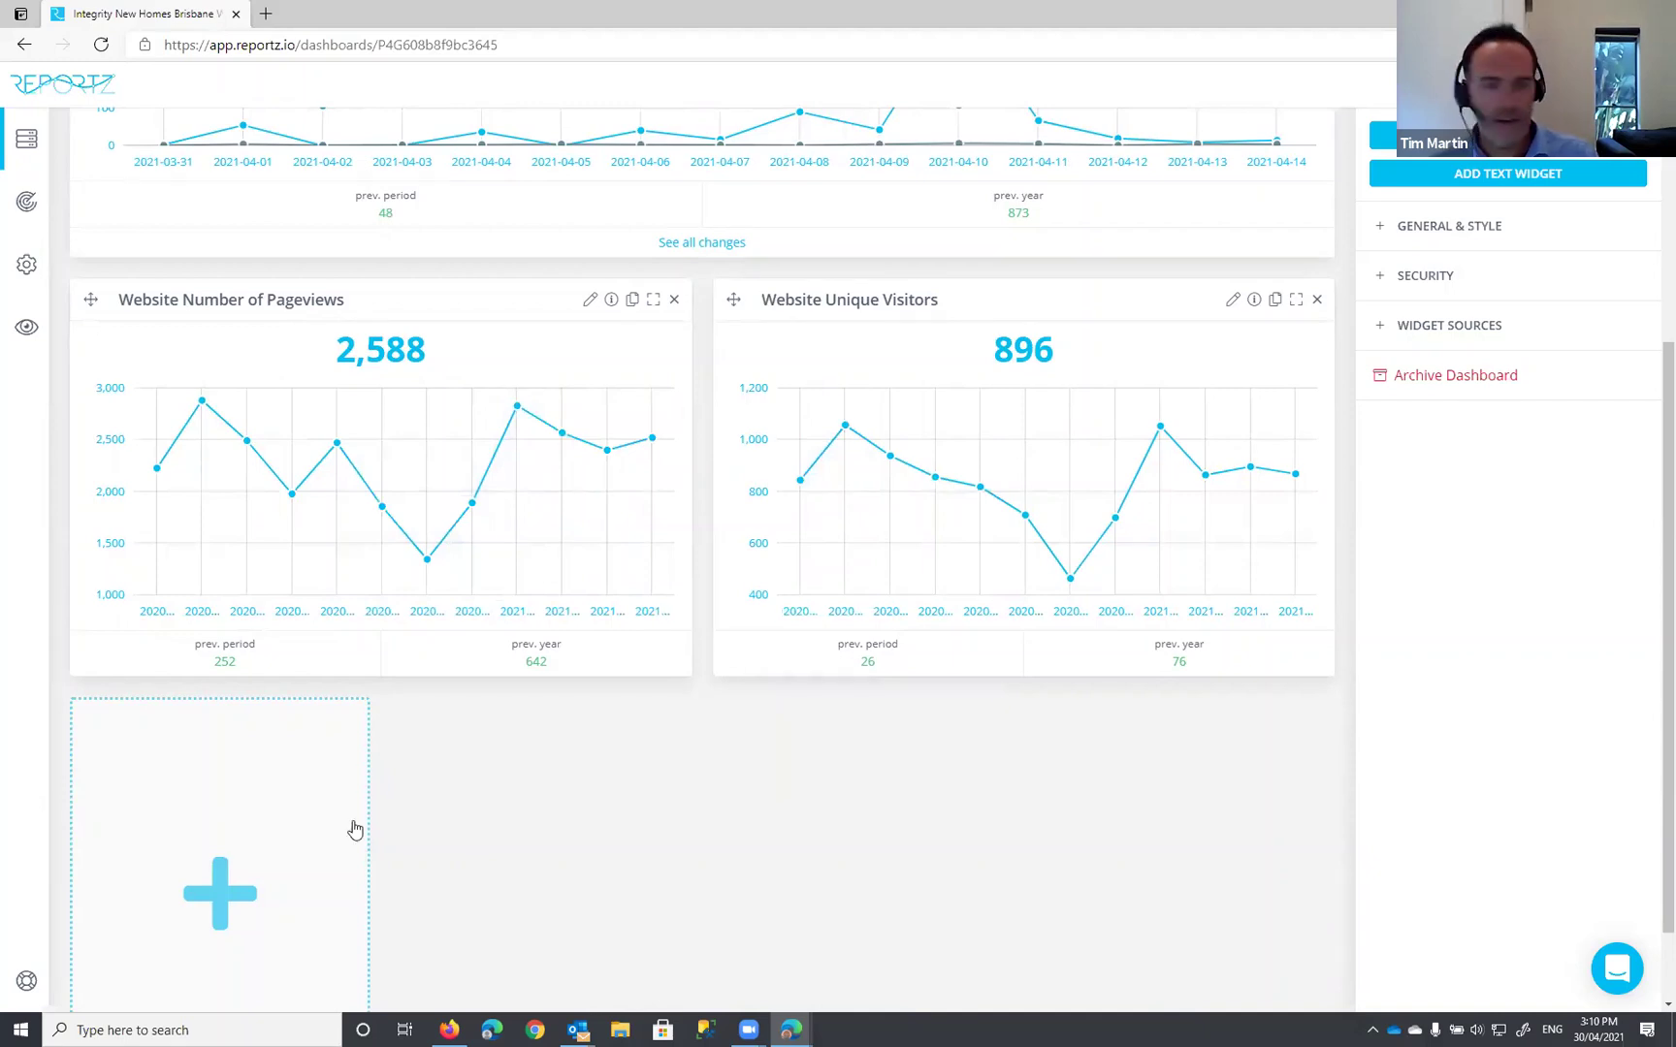
# Step: In the empty slot, connect Facebook Social with the Facebook account and the Integrity New Homes Brisbane page
pyautogui.click(229, 891)
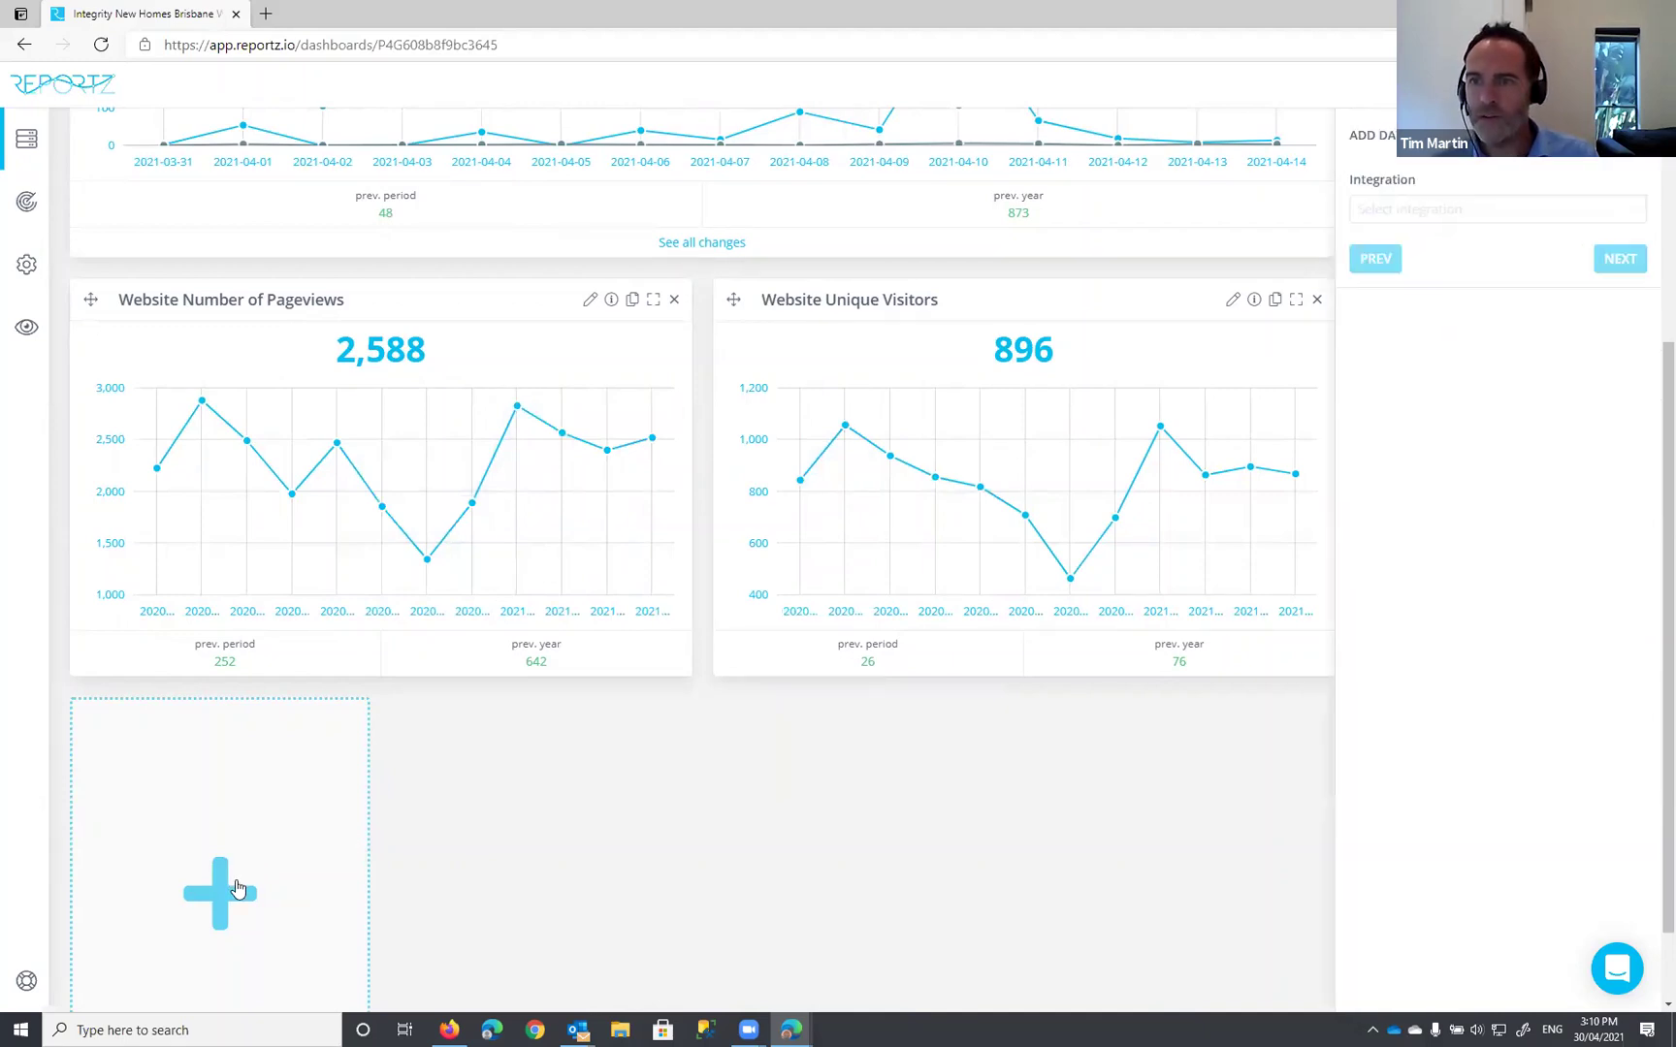
pyautogui.click(1300, 209)
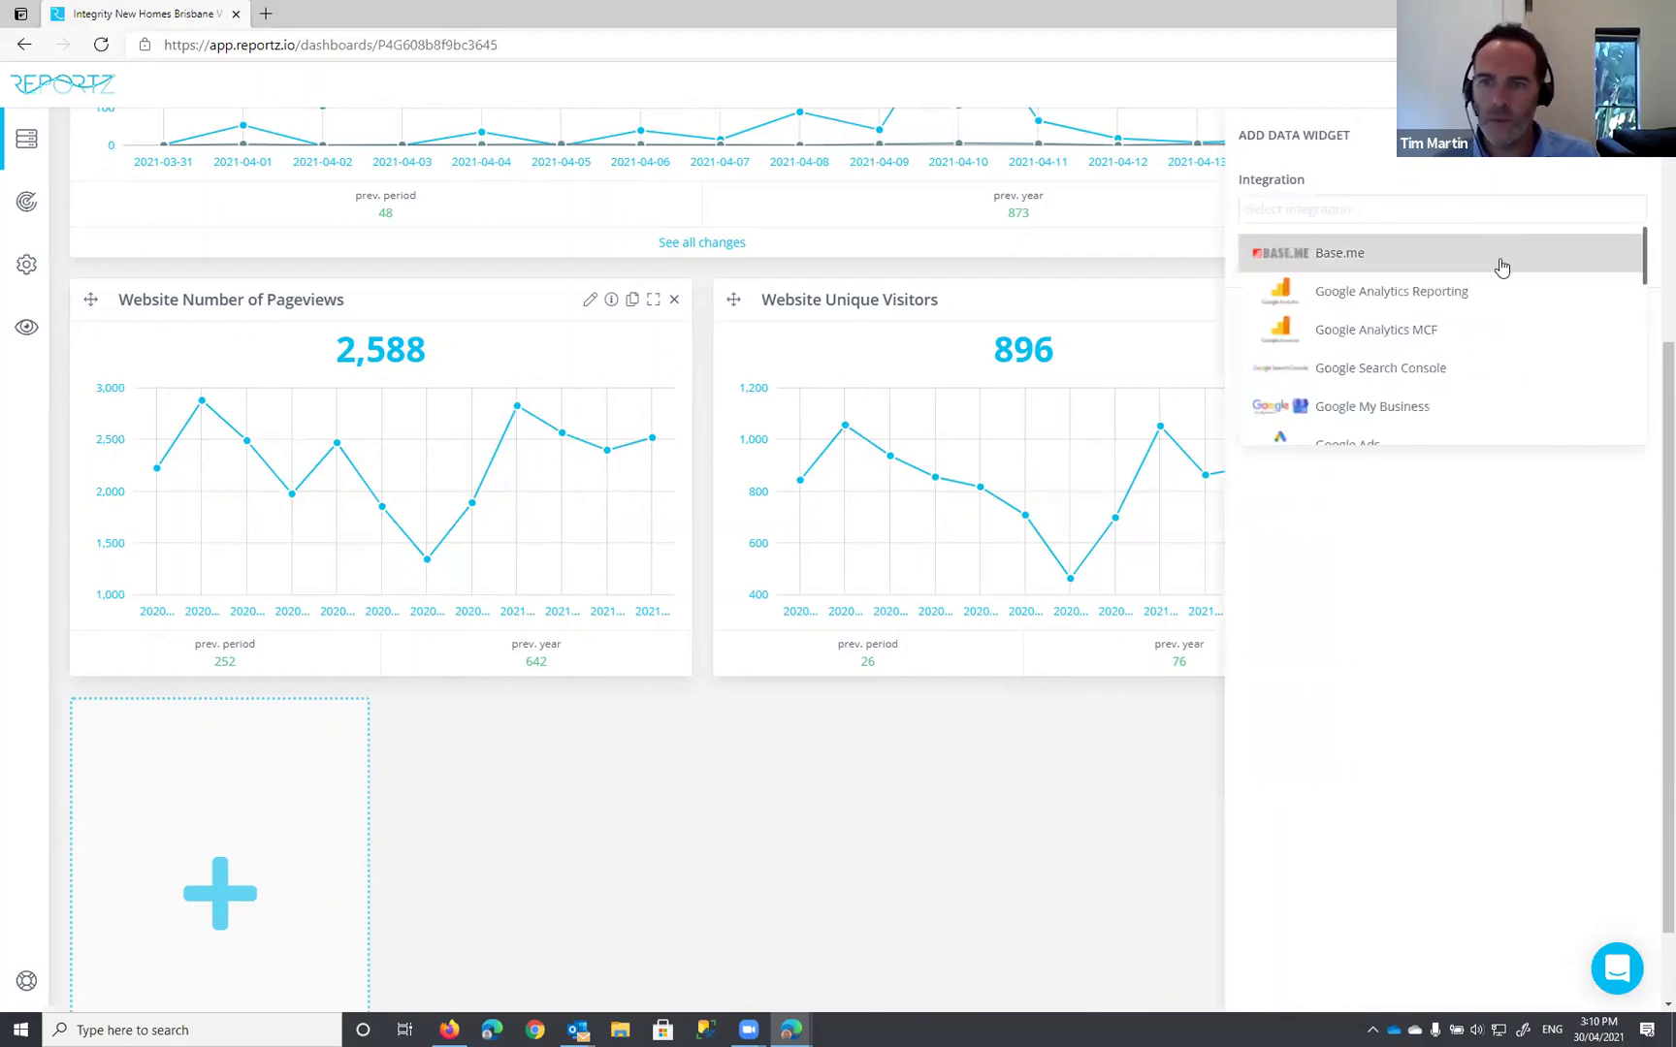
pyautogui.write('face')
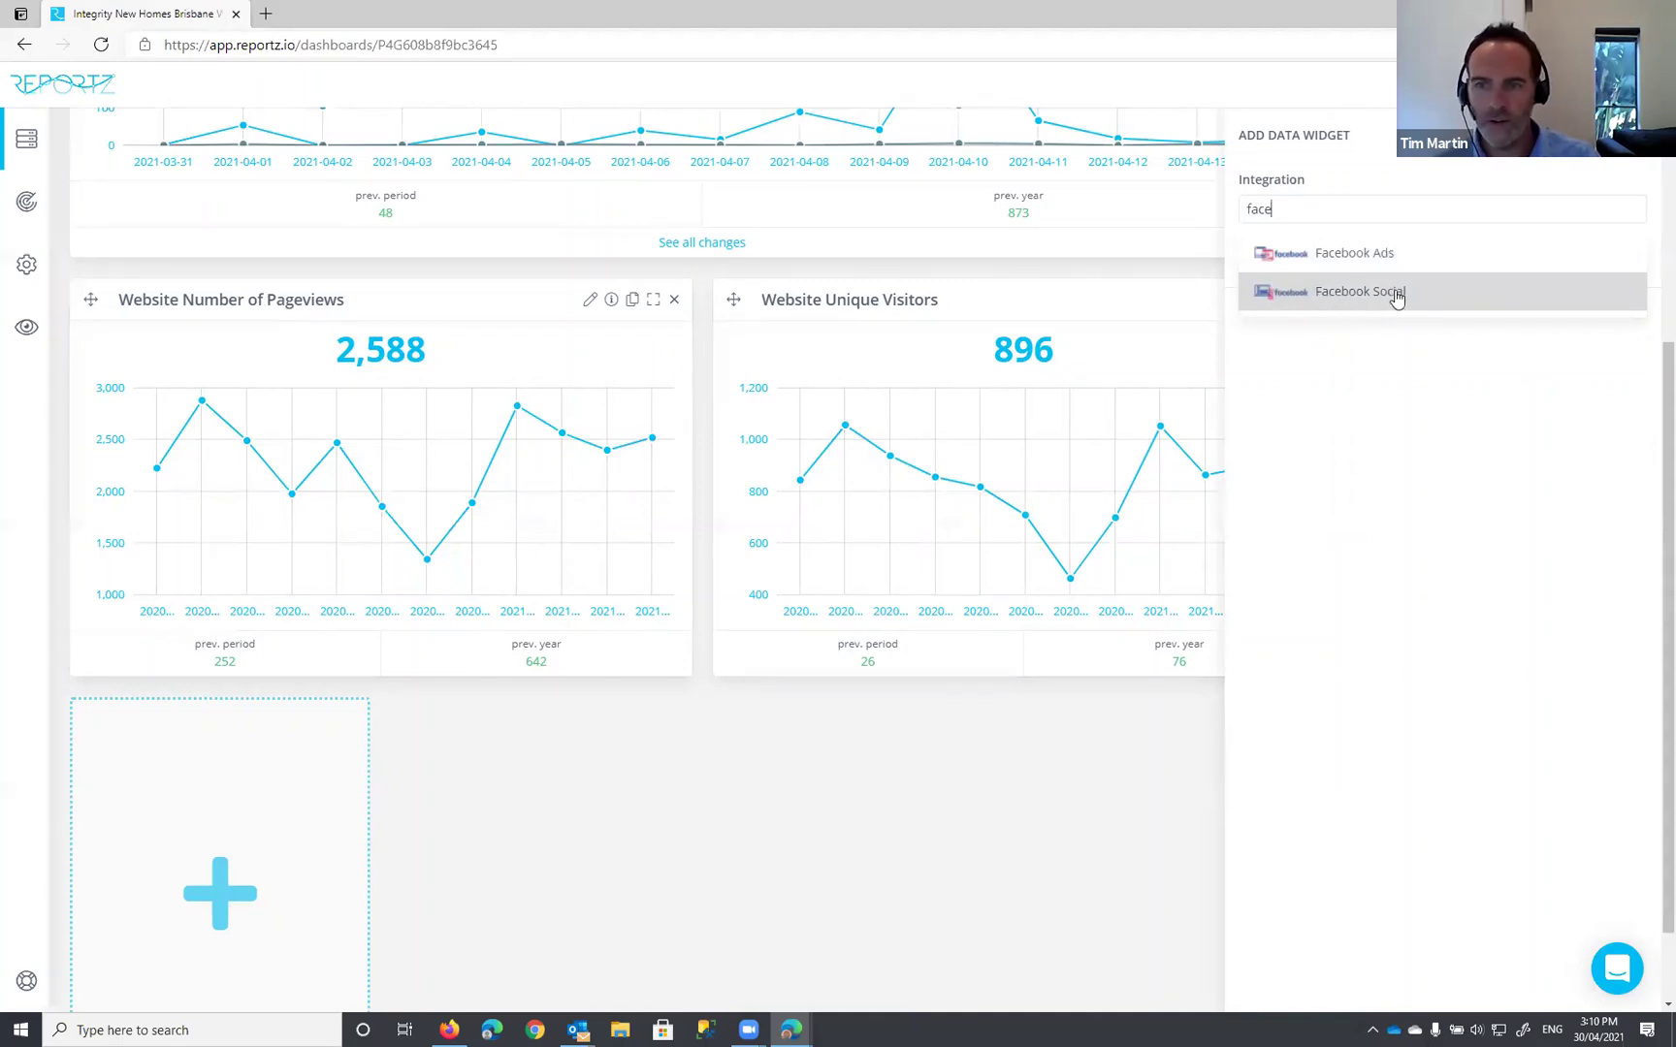
pyautogui.click(1342, 291)
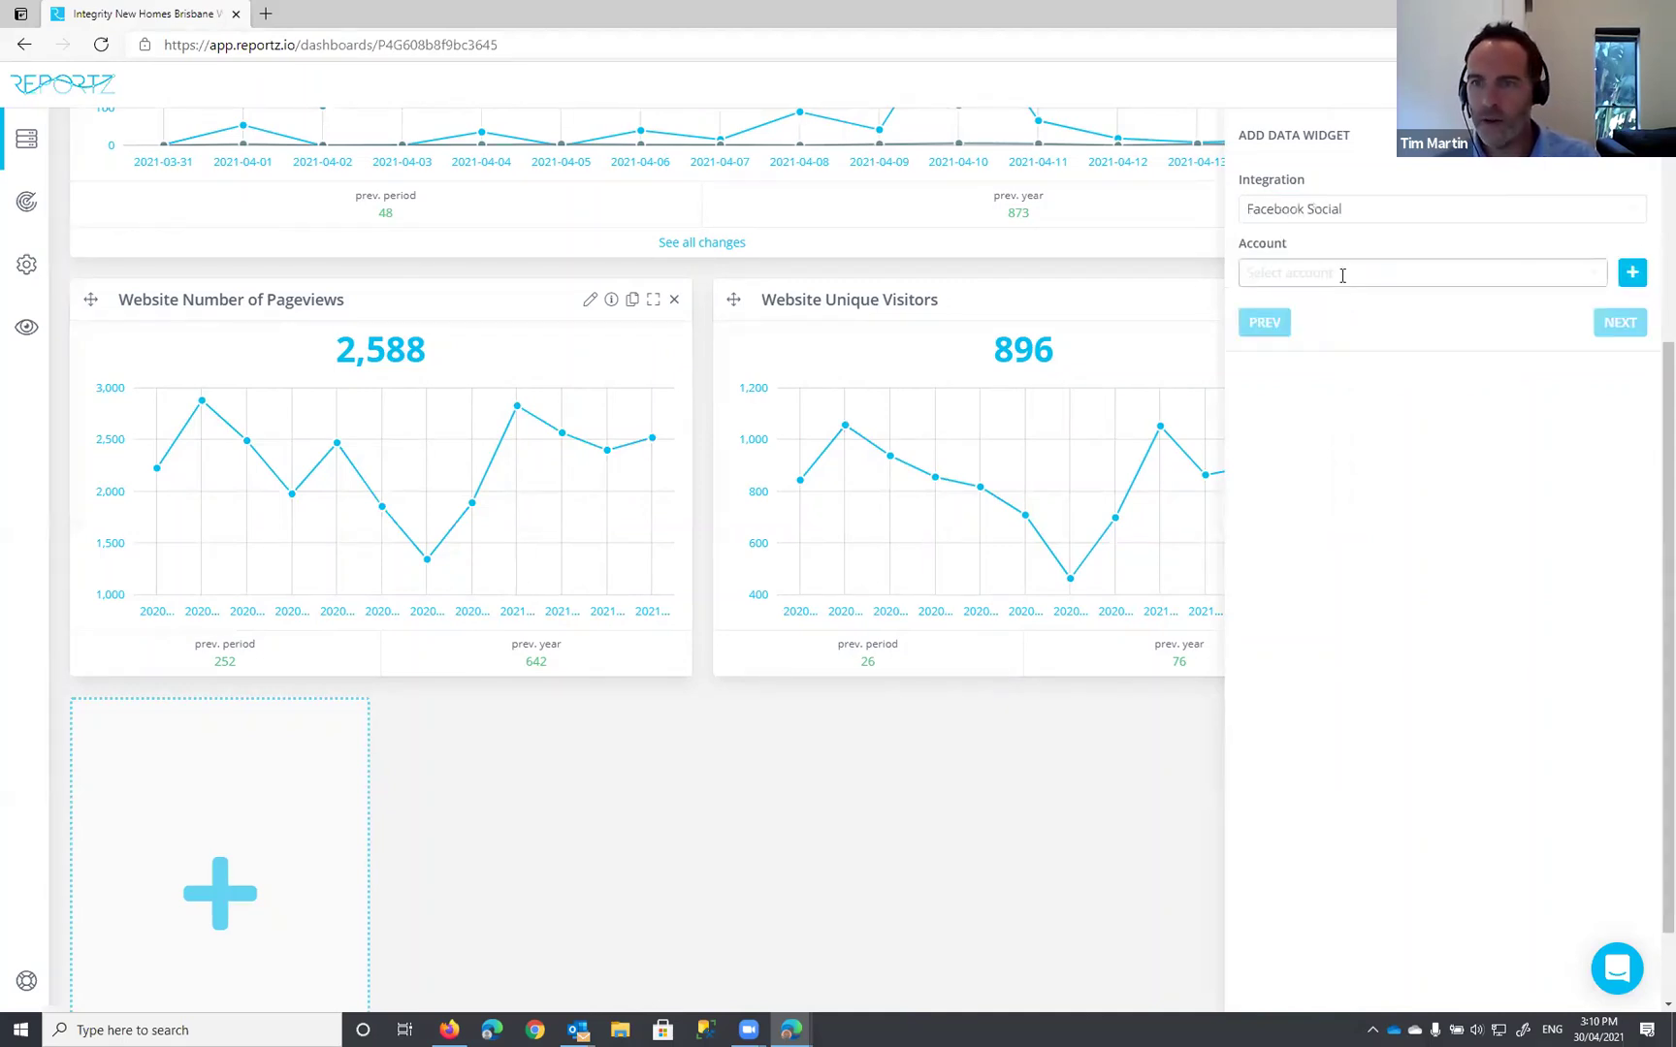
pyautogui.click(1343, 276)
pyautogui.click(1305, 348)
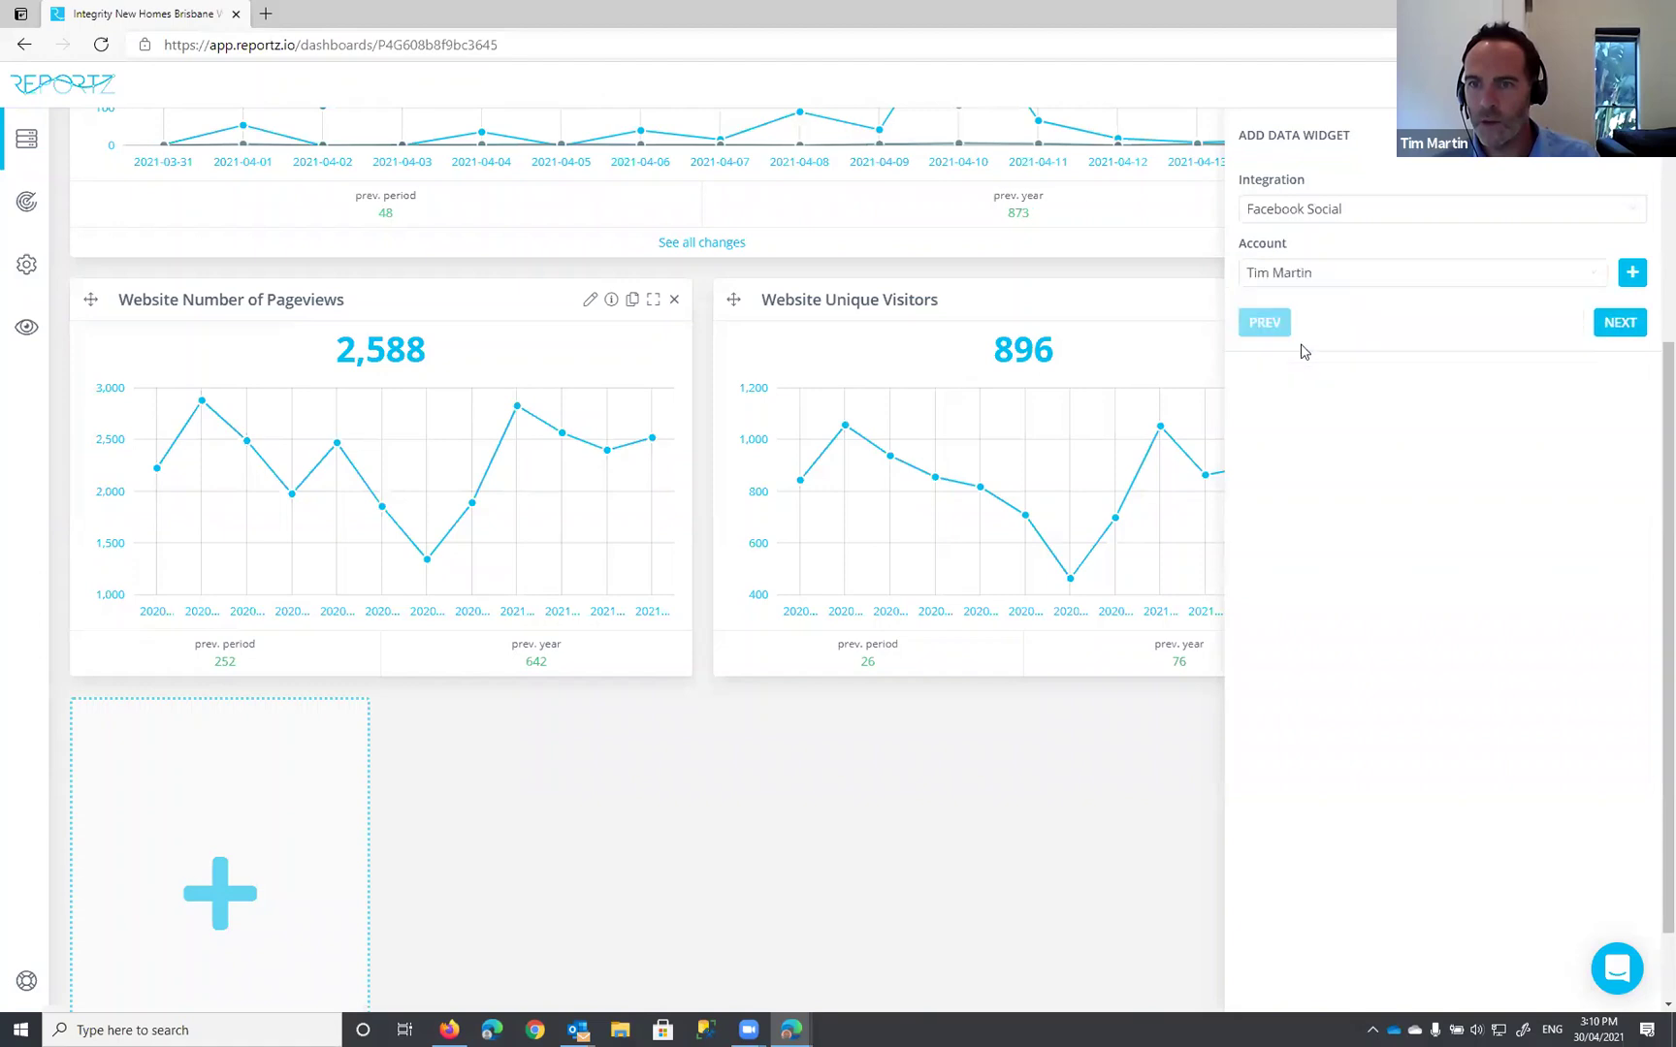
pyautogui.click(1608, 324)
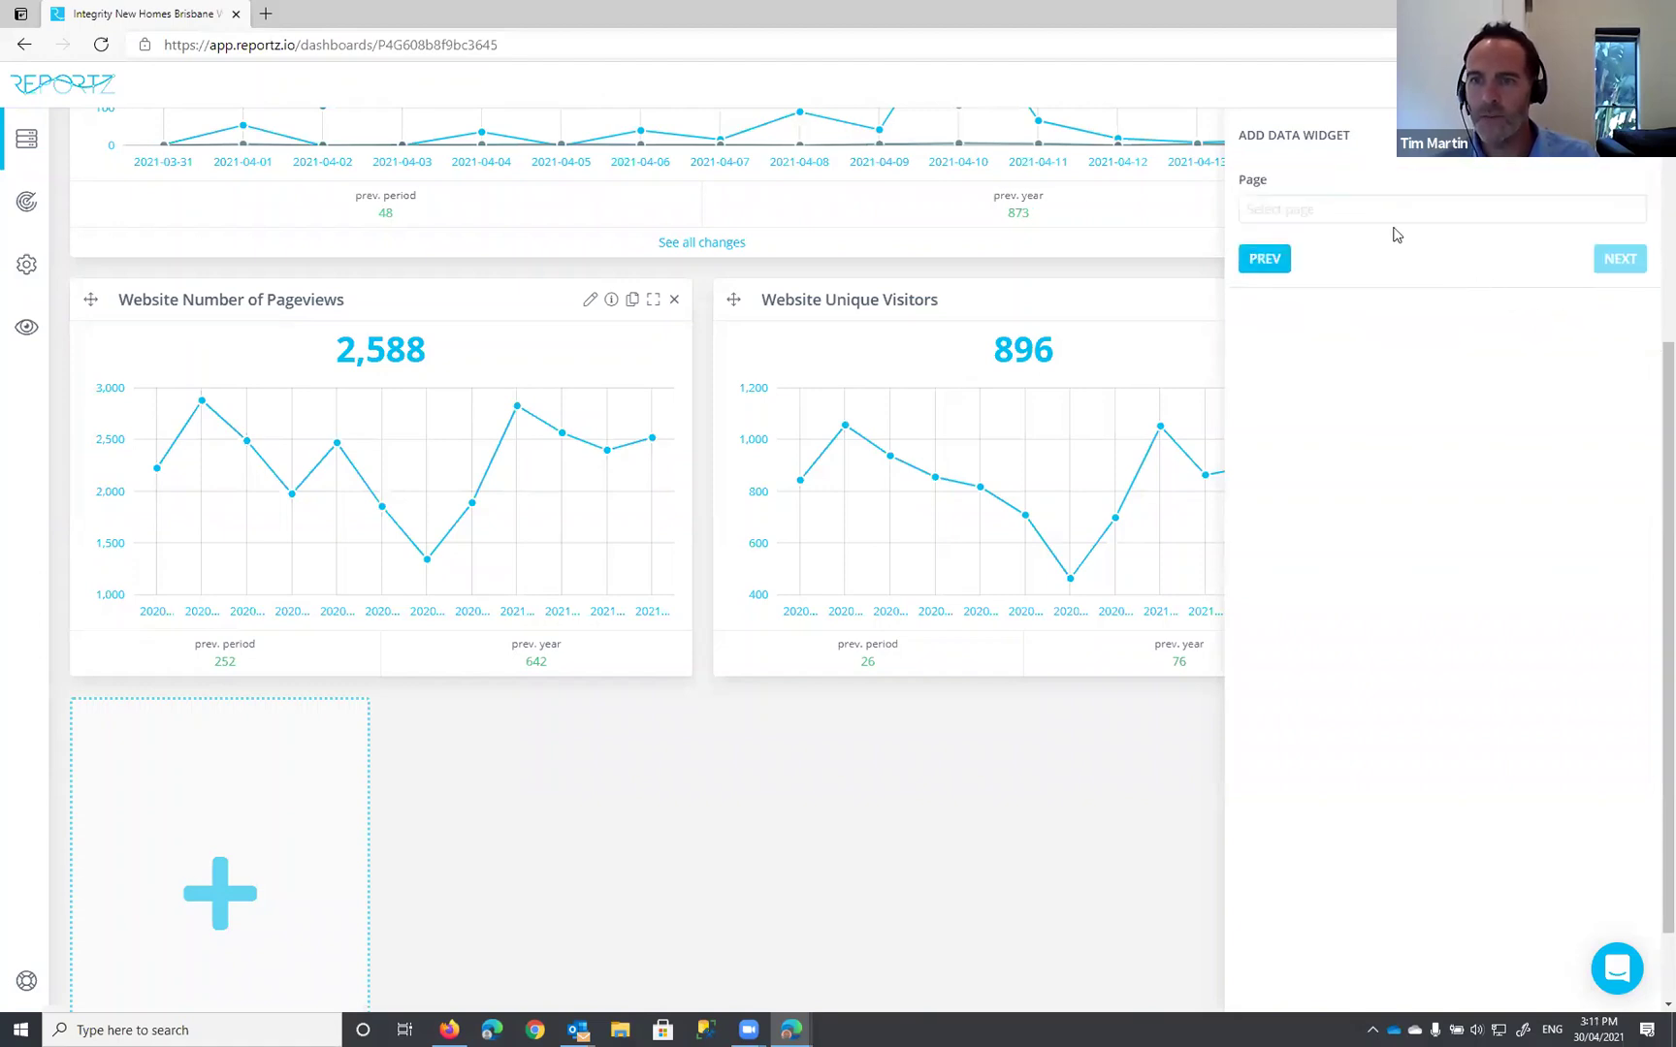
pyautogui.click(1387, 210)
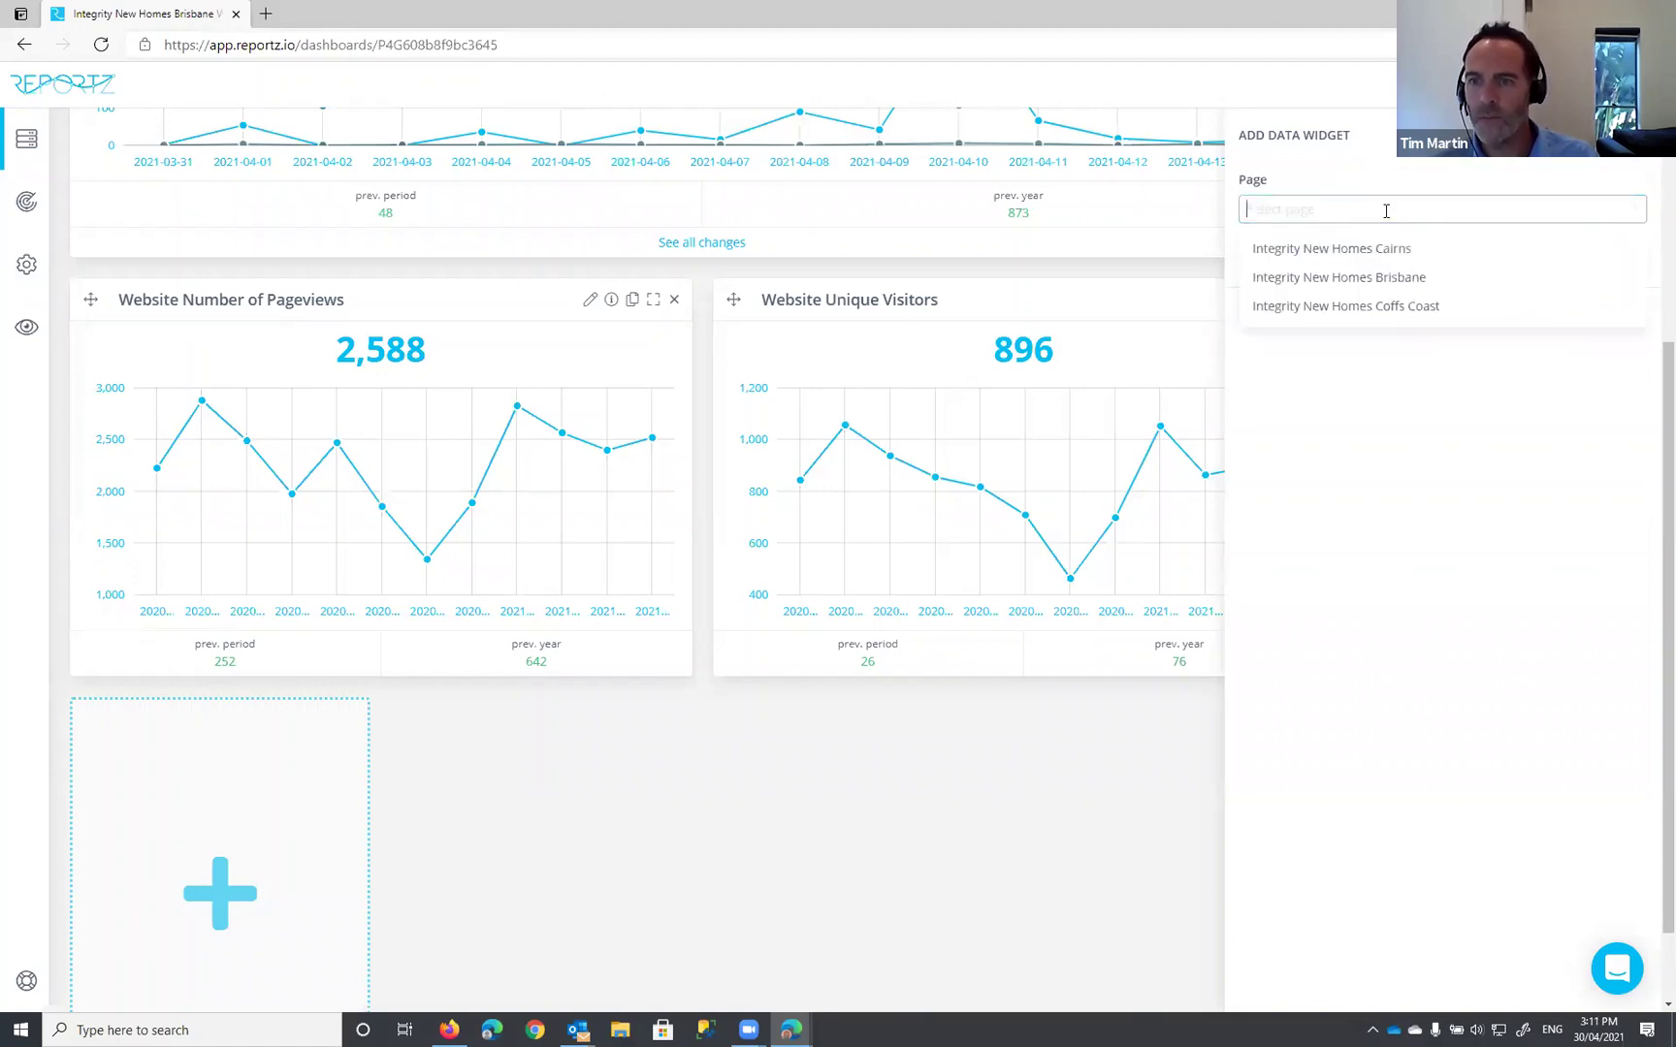
pyautogui.click(1365, 281)
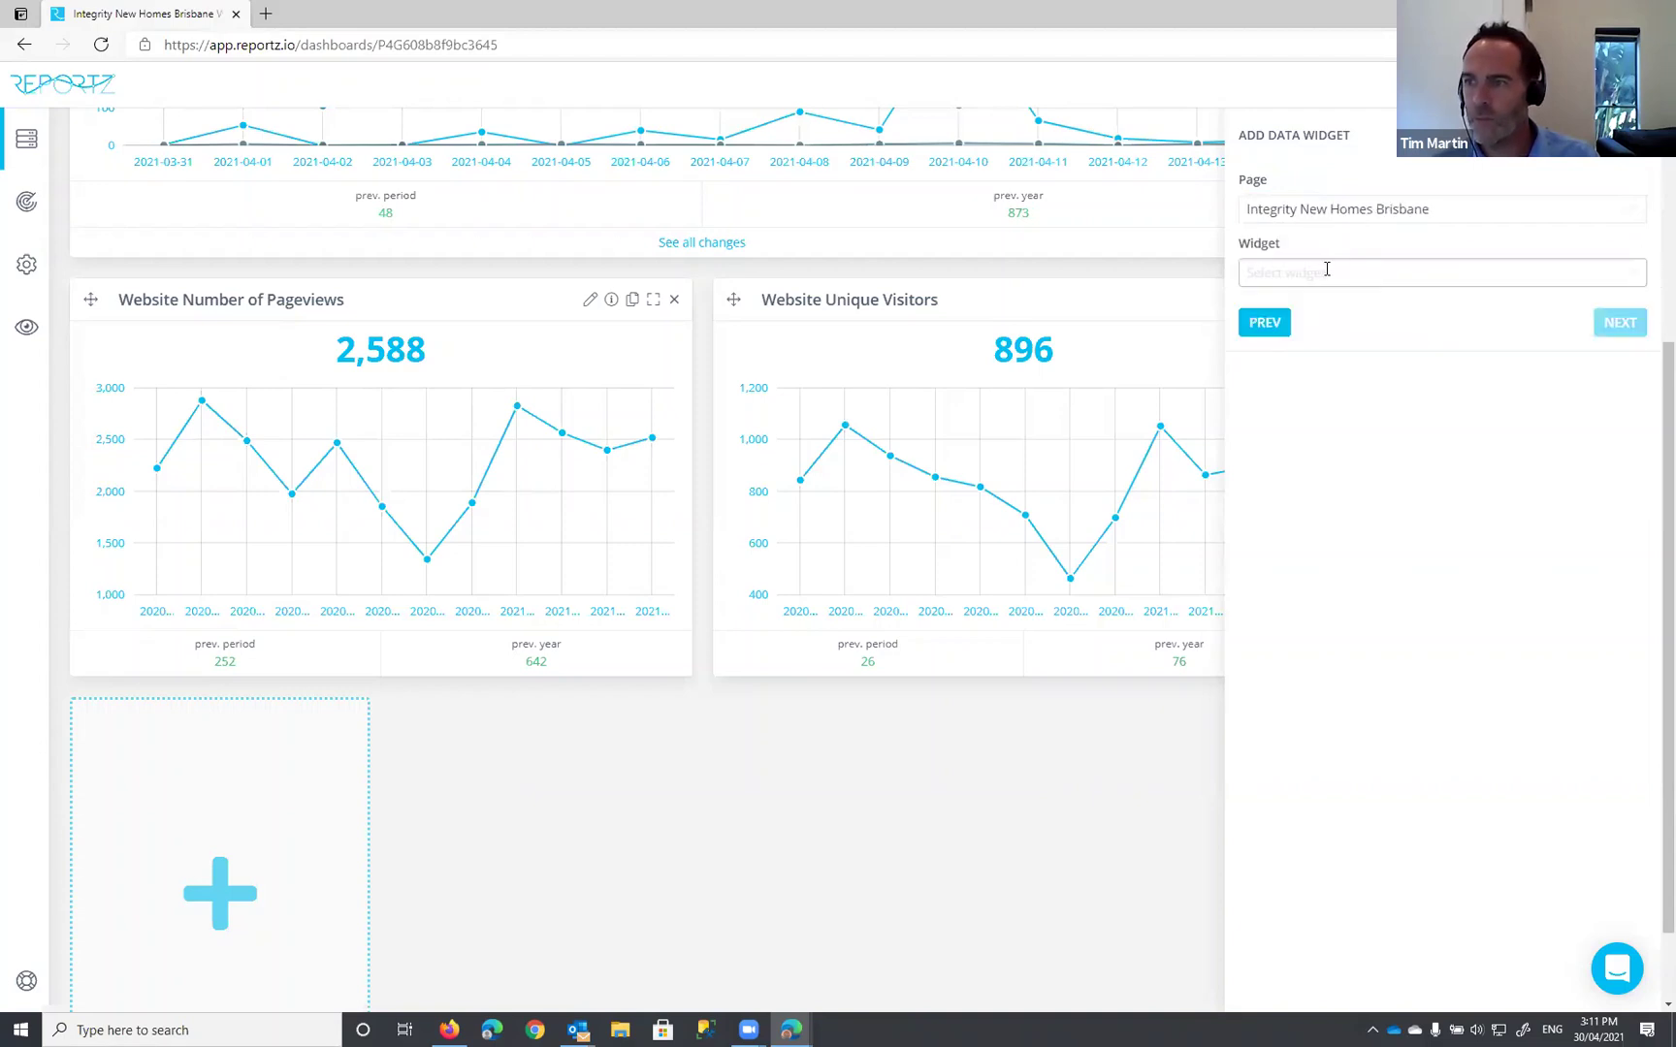
# Step: Add the Page Interactions widget, titled 'Facebook Page Interactions', to the dashboard
pyautogui.click(1327, 272)
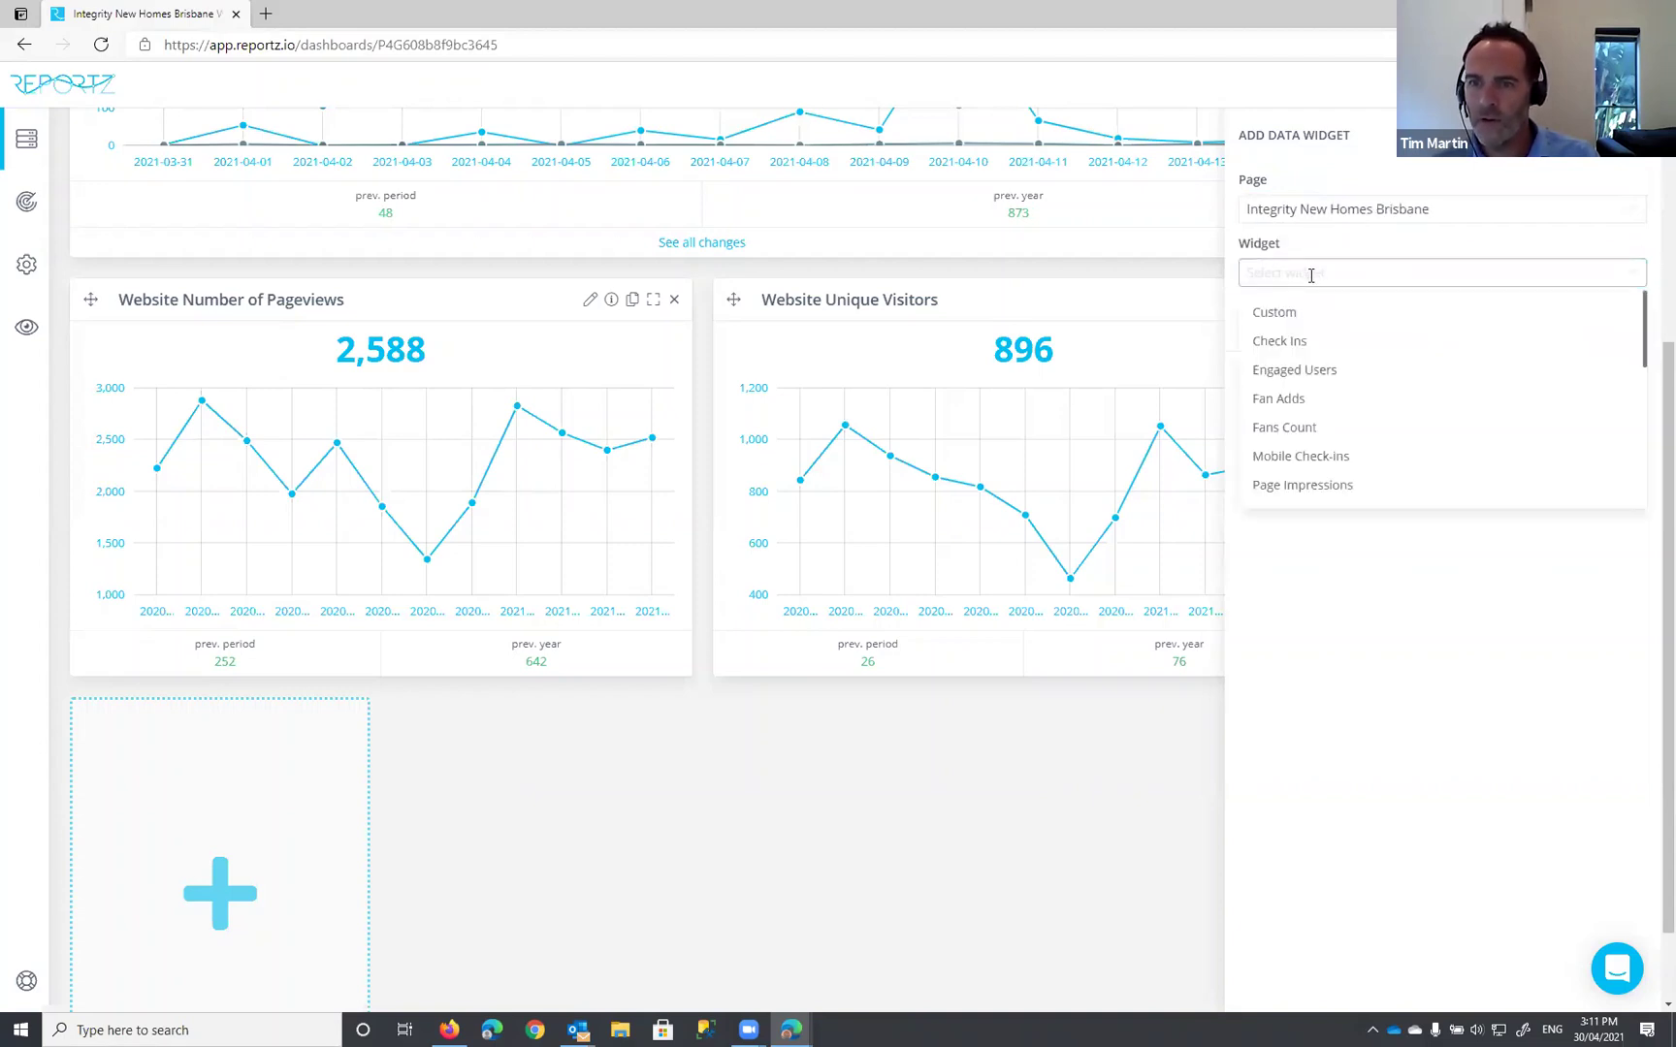
pyautogui.scroll(-1, 1261, 438)
pyautogui.scroll(1, 1261, 437)
pyautogui.click(1295, 270)
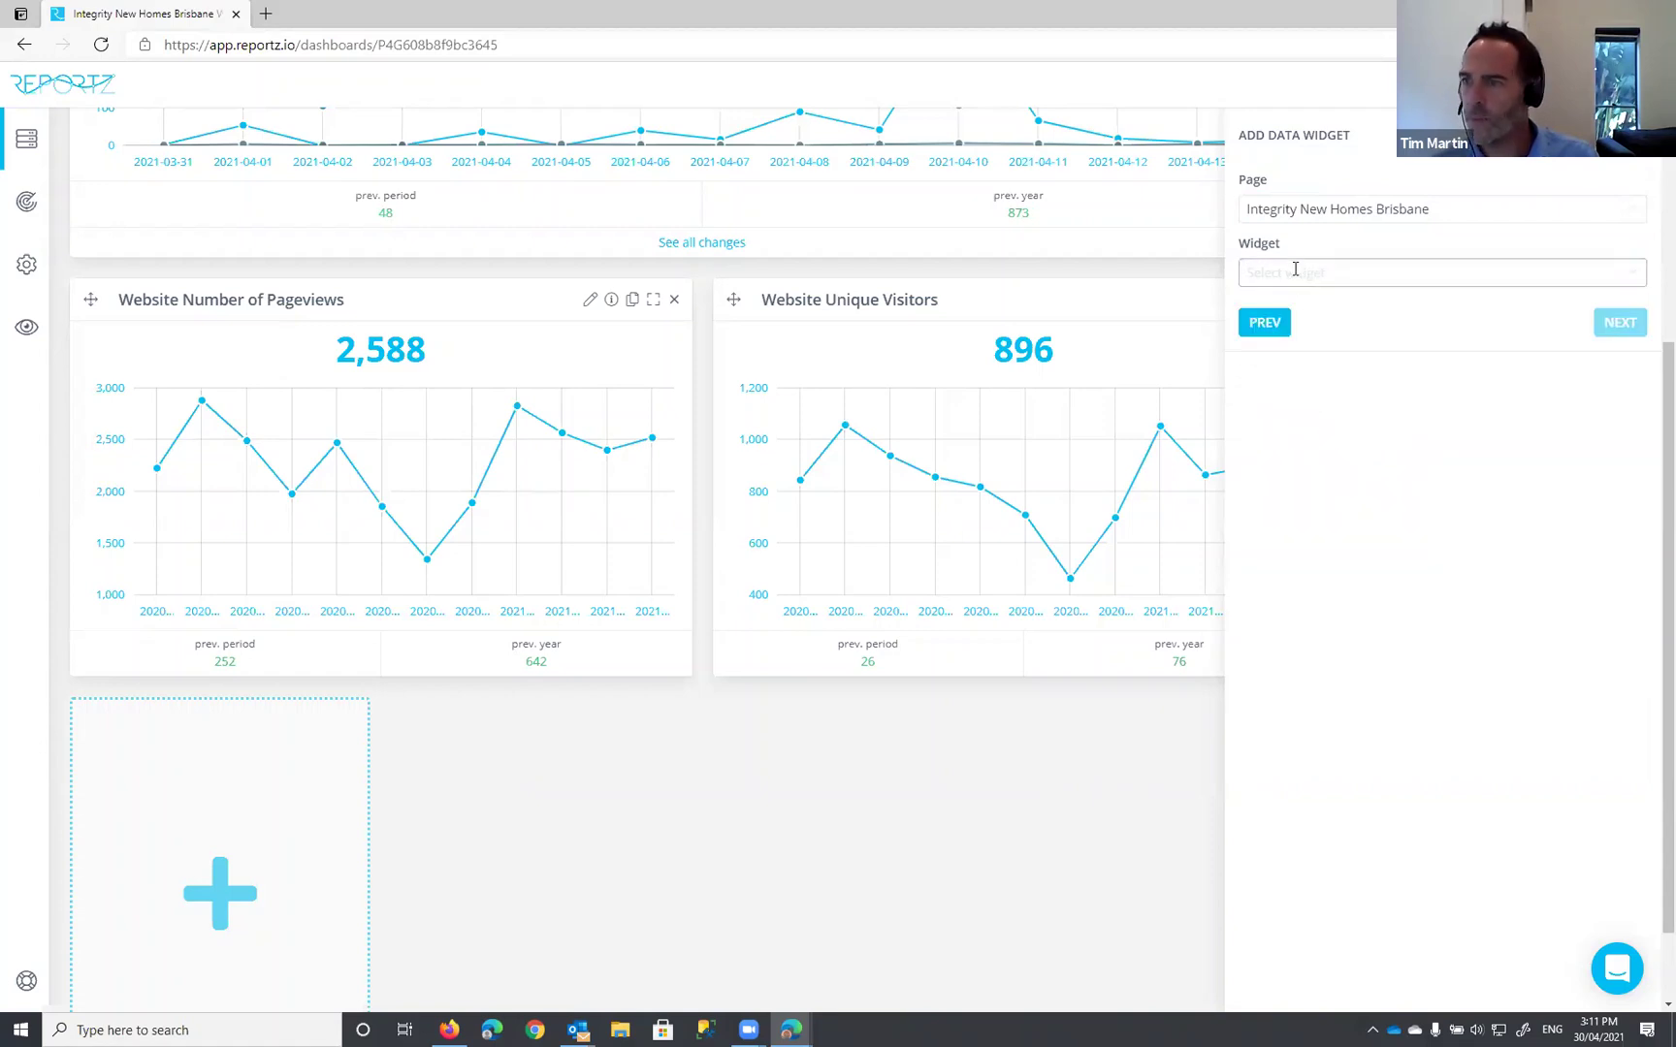
pyautogui.click(1299, 271)
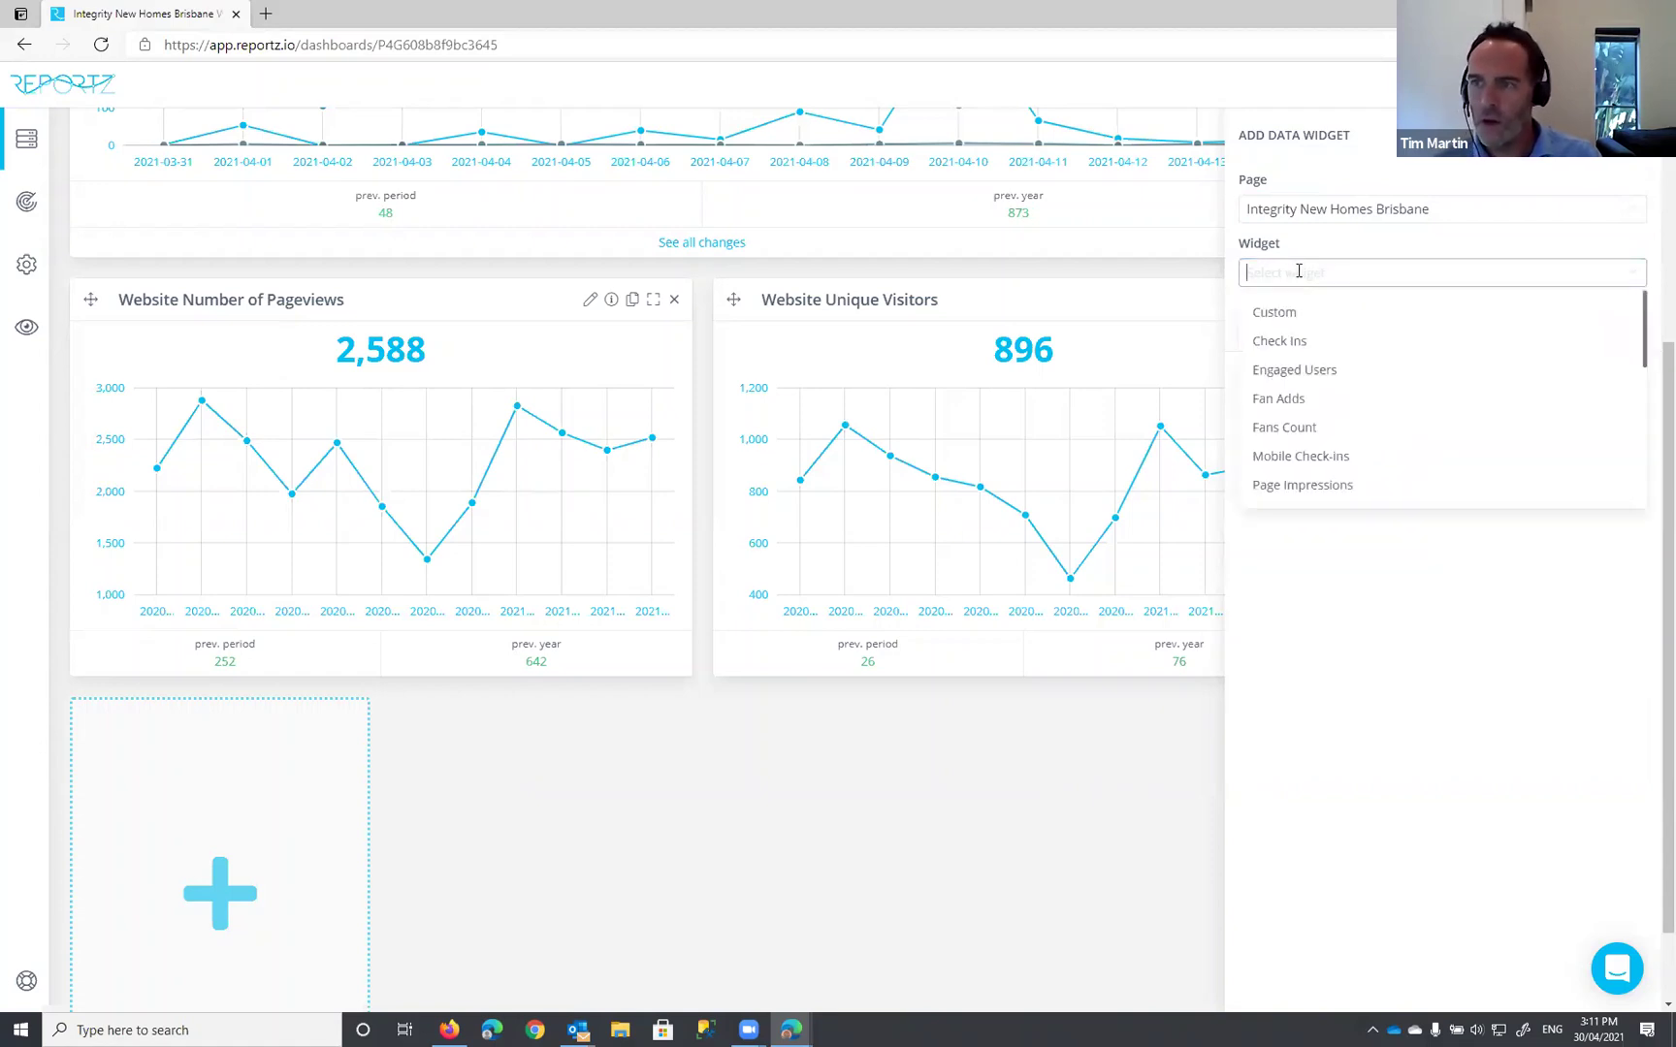
pyautogui.write('Inter')
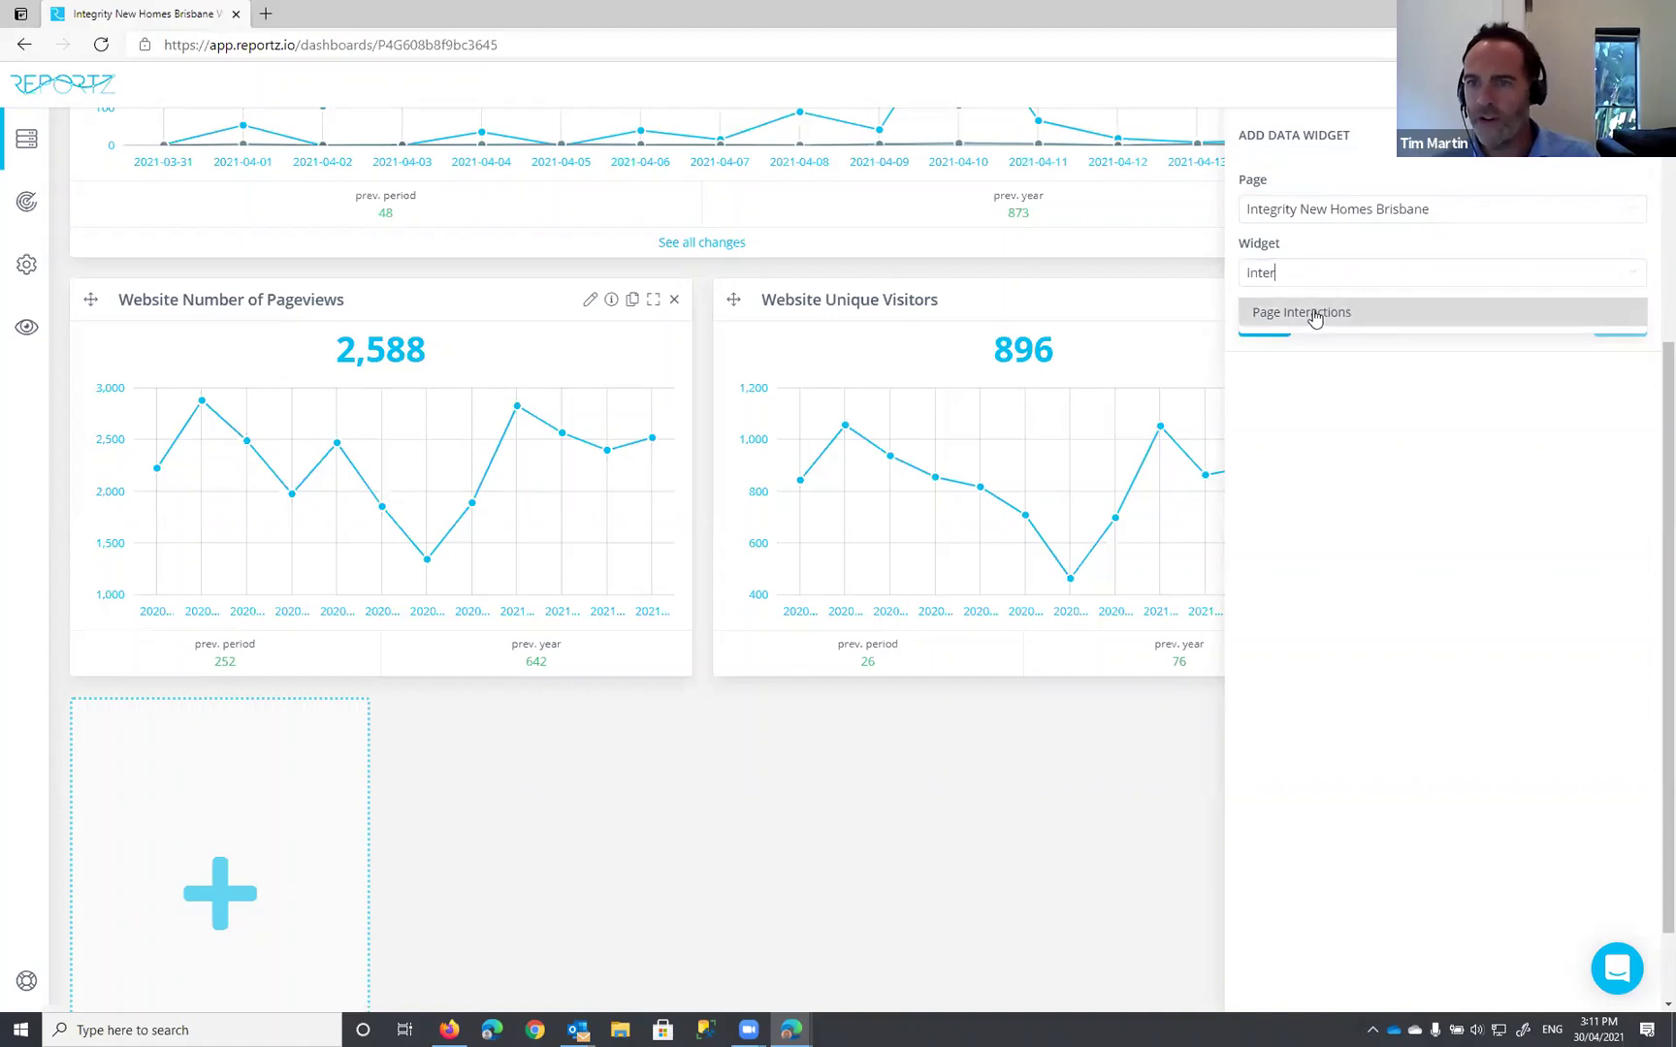
pyautogui.click(1312, 321)
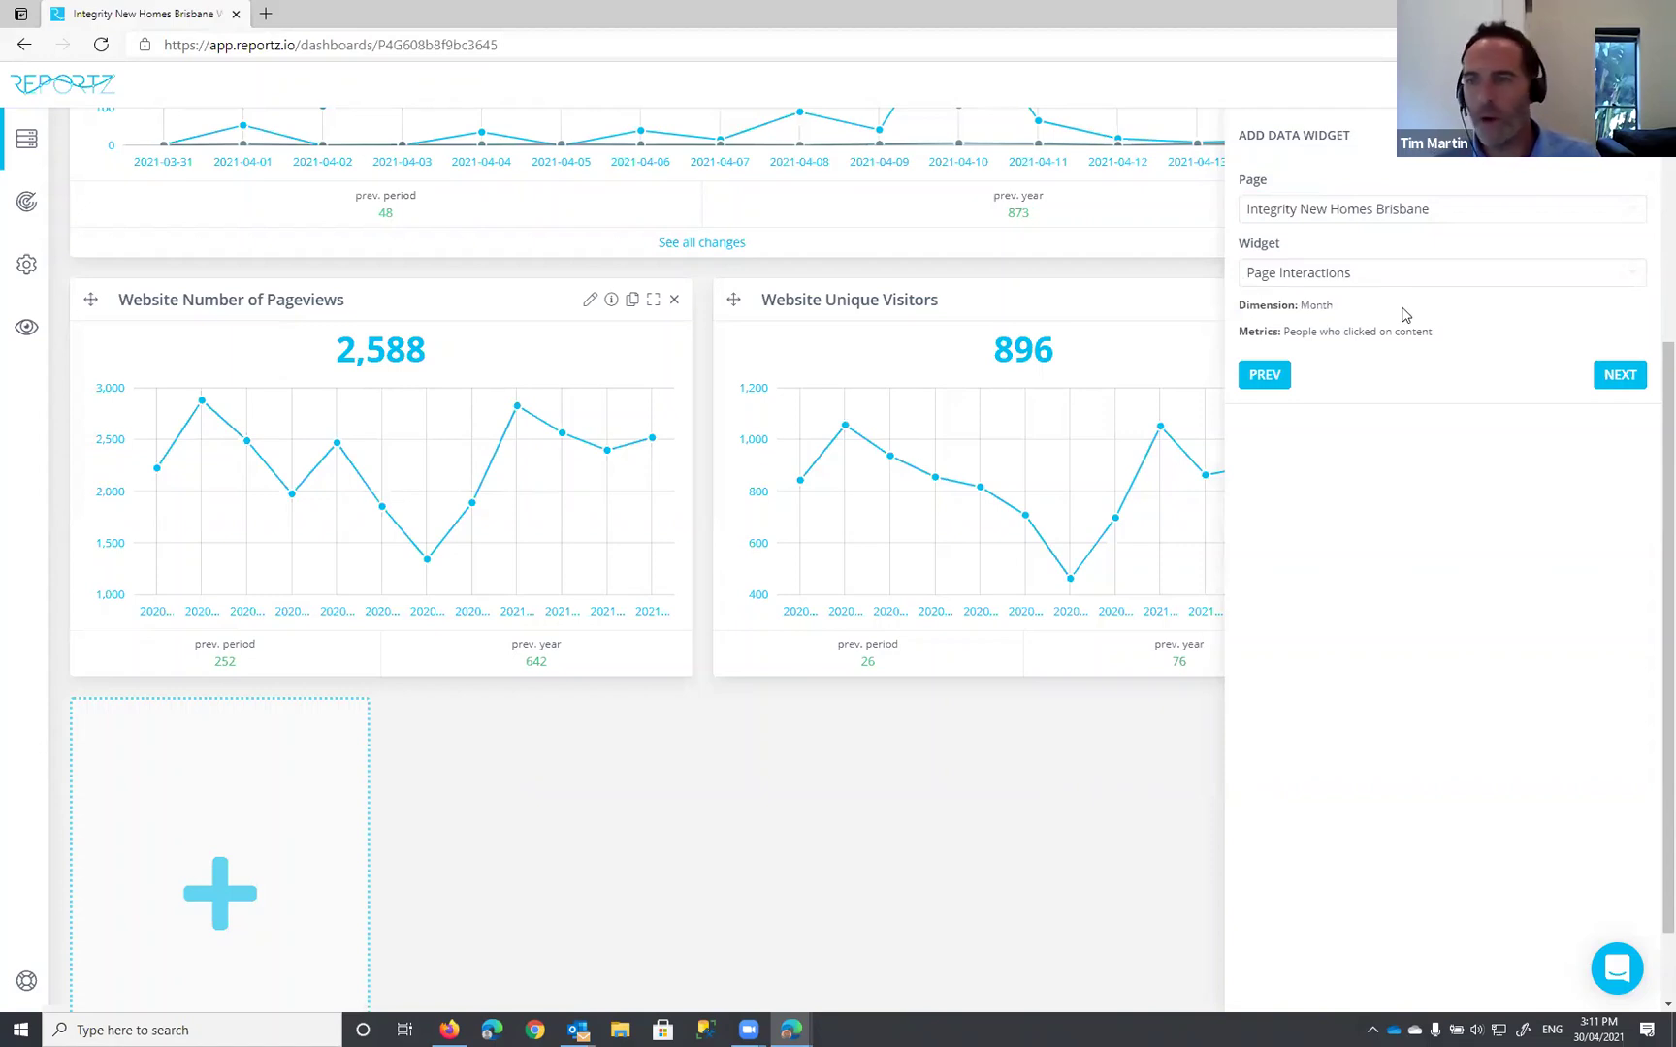
pyautogui.click(1630, 379)
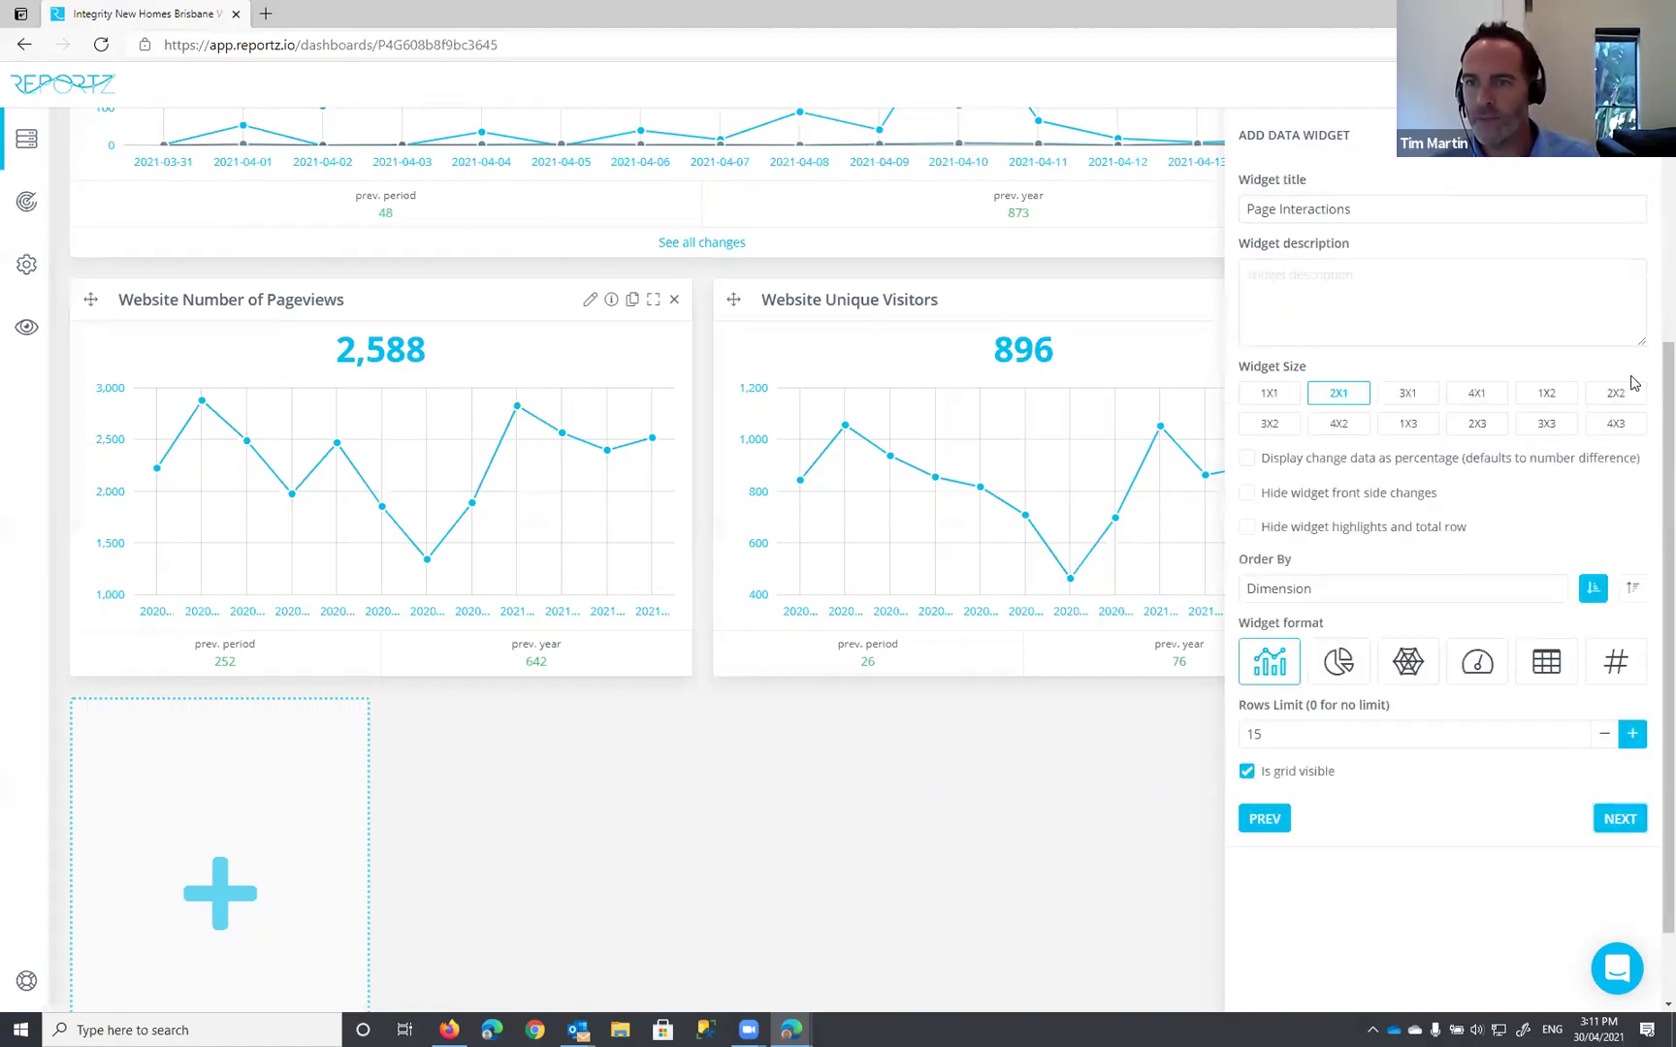
pyautogui.click(1255, 209)
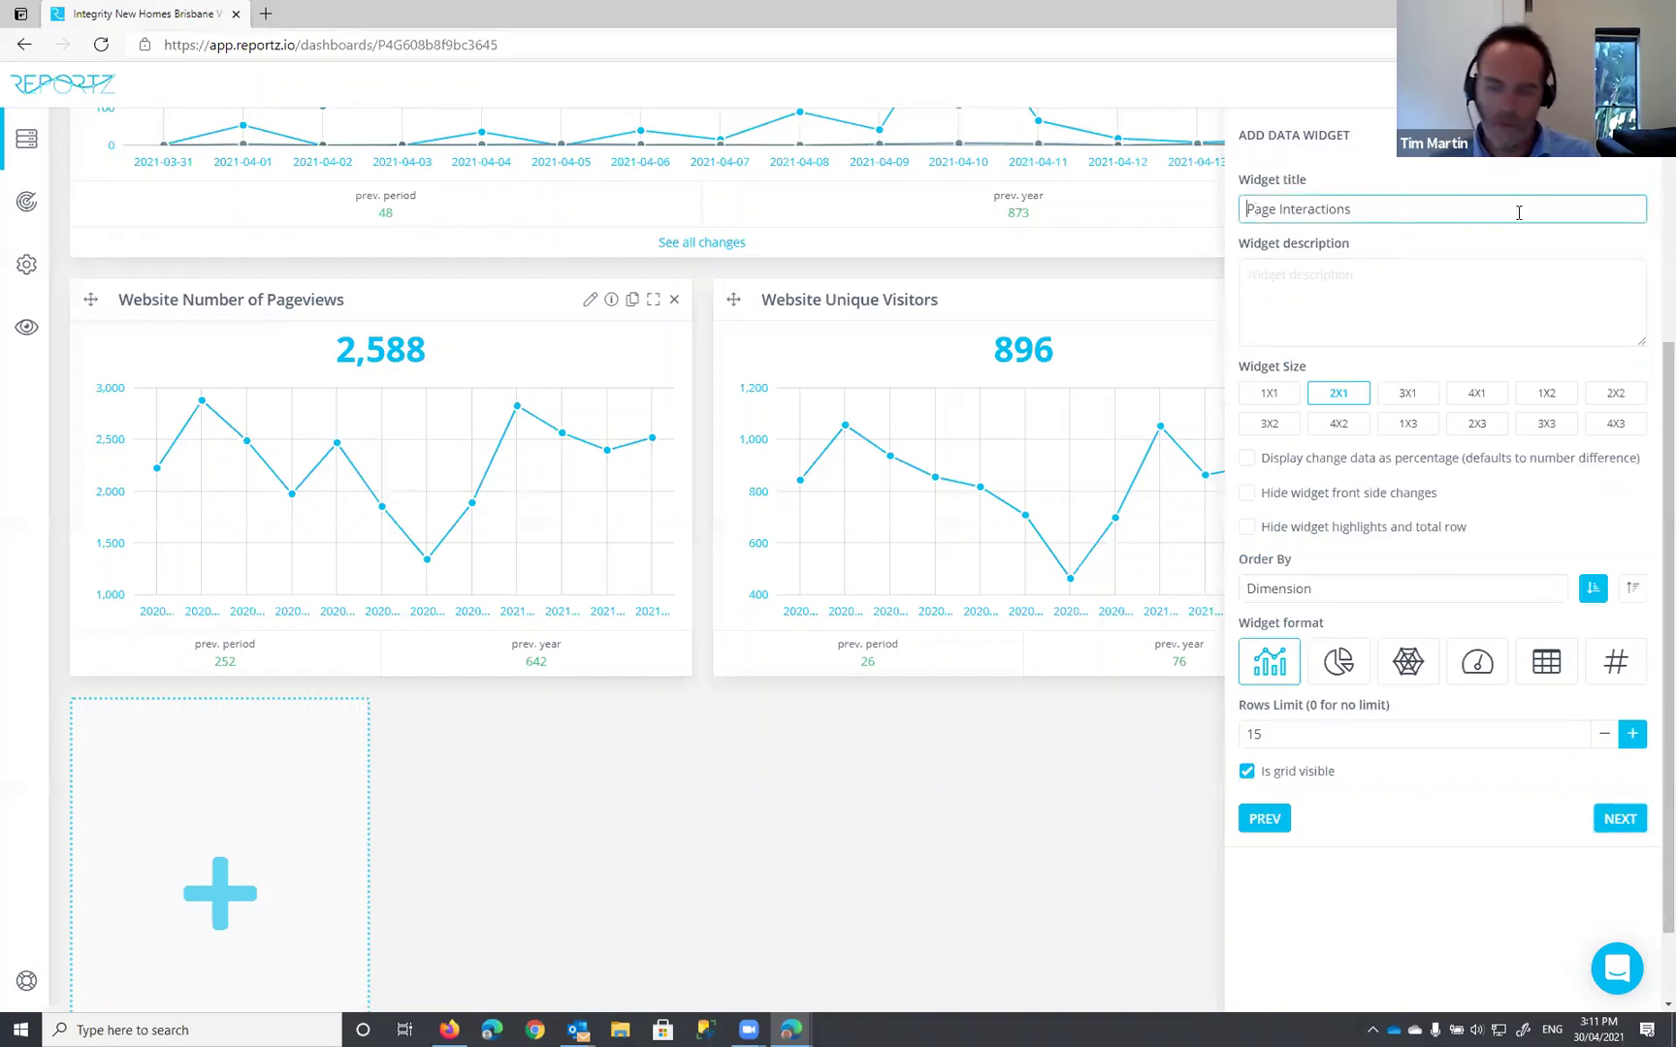
pyautogui.write('Facebook')
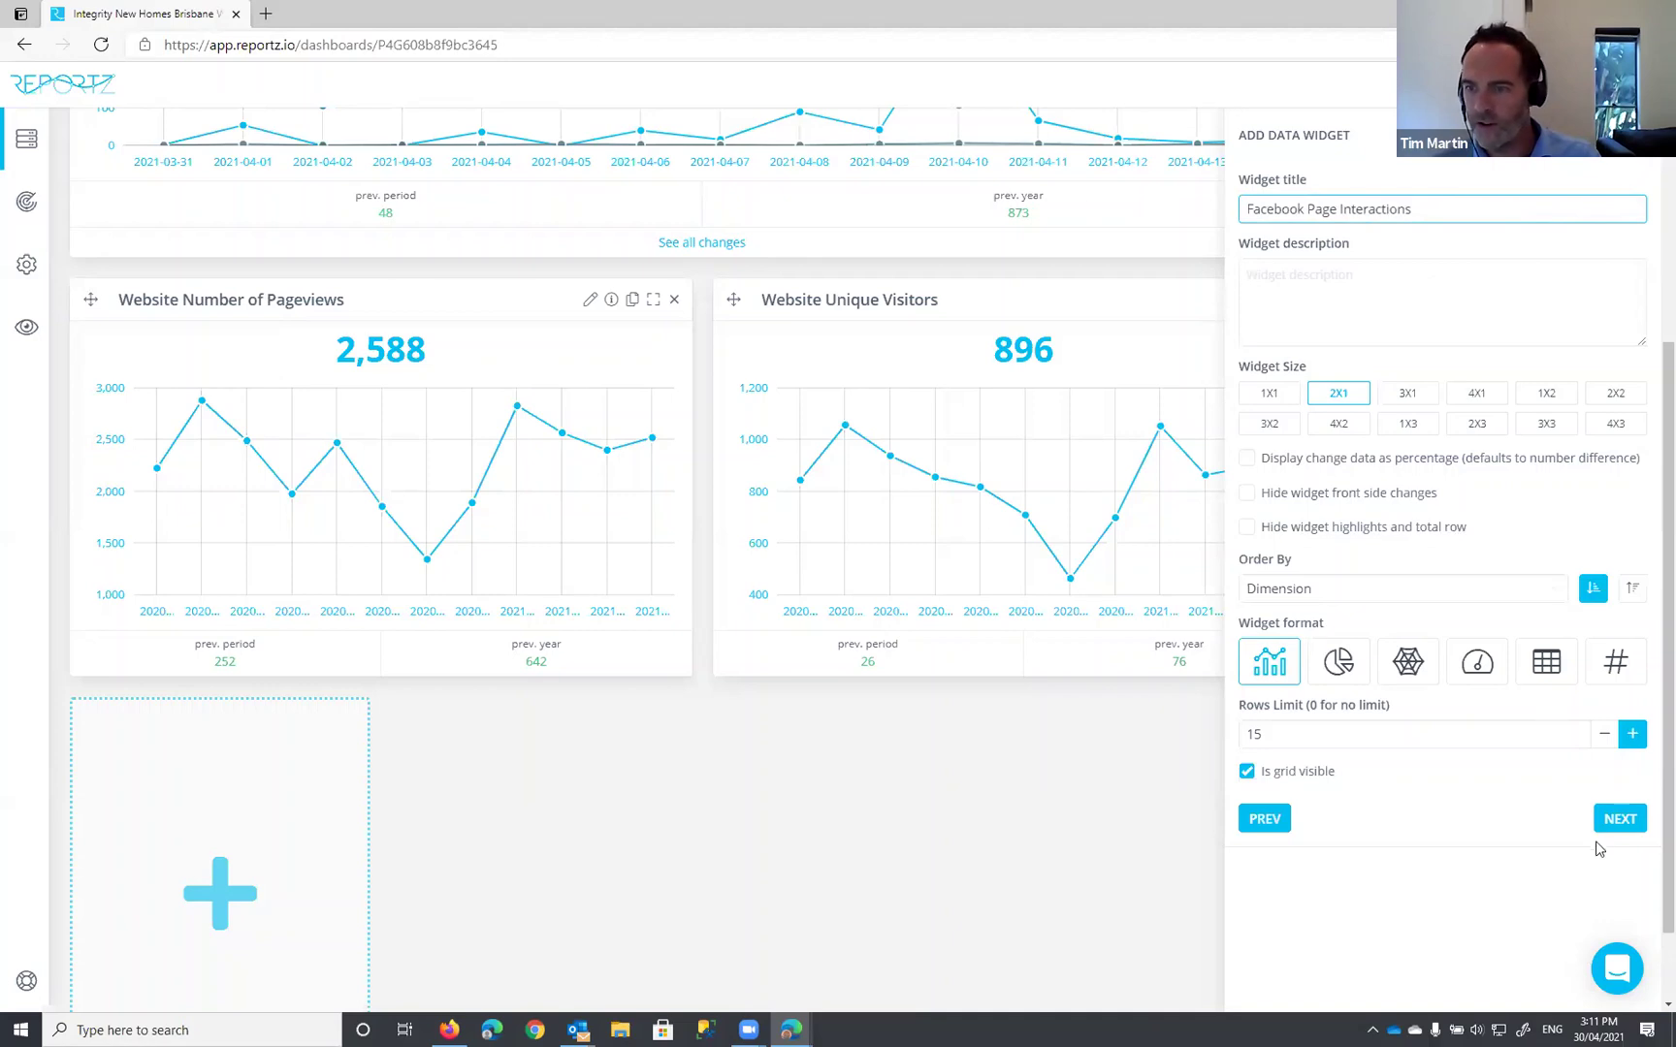
pyautogui.click(1618, 820)
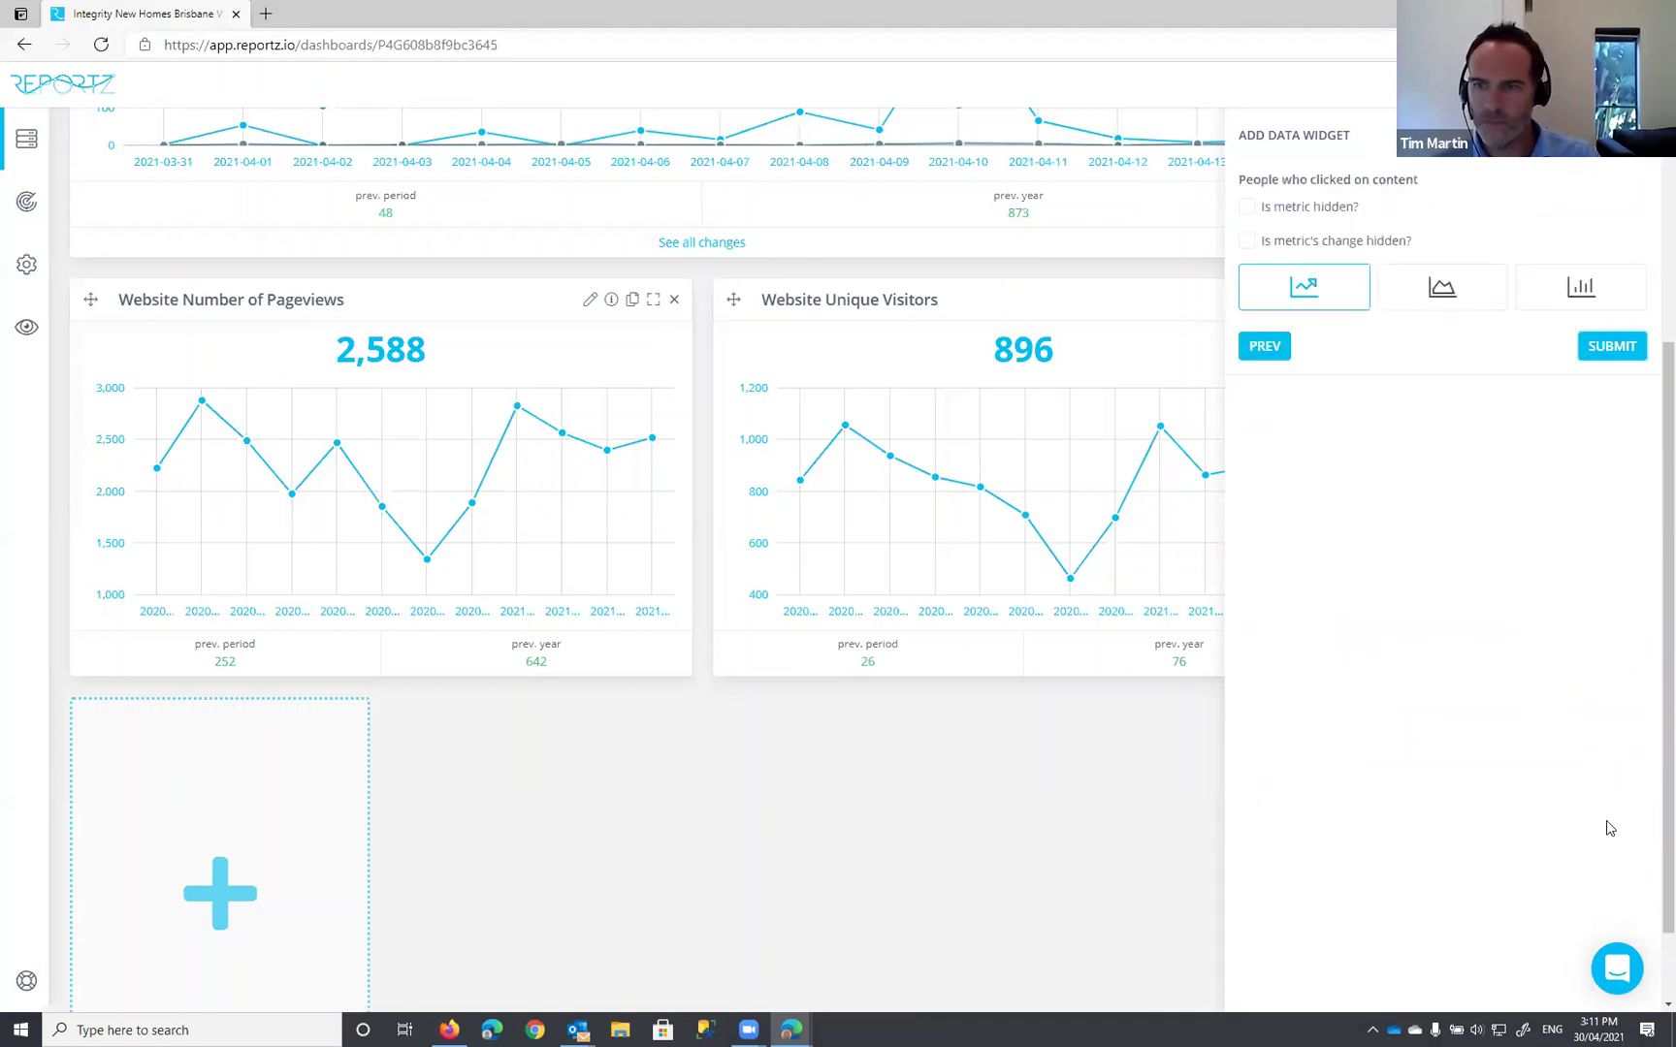
pyautogui.click(1608, 351)
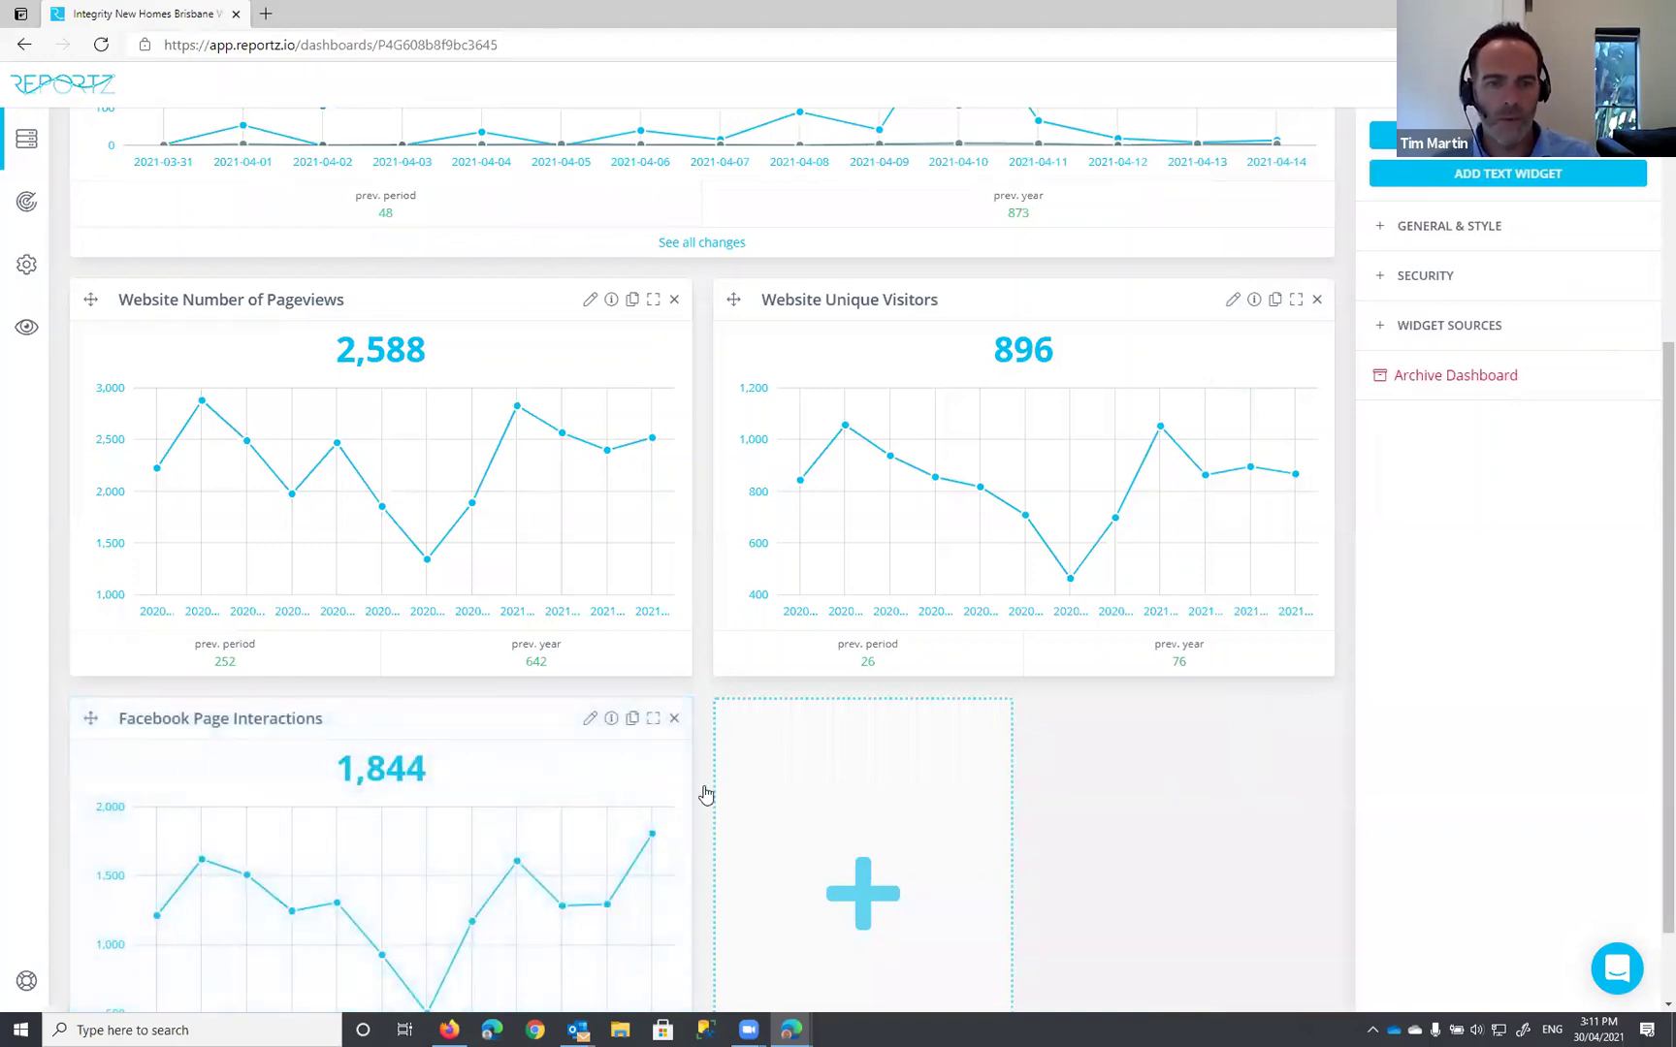
# Step: Review the Facebook Page Interactions chart (1,844) and begin a new widget in the next empty slot
pyautogui.scroll(-1, 705, 794)
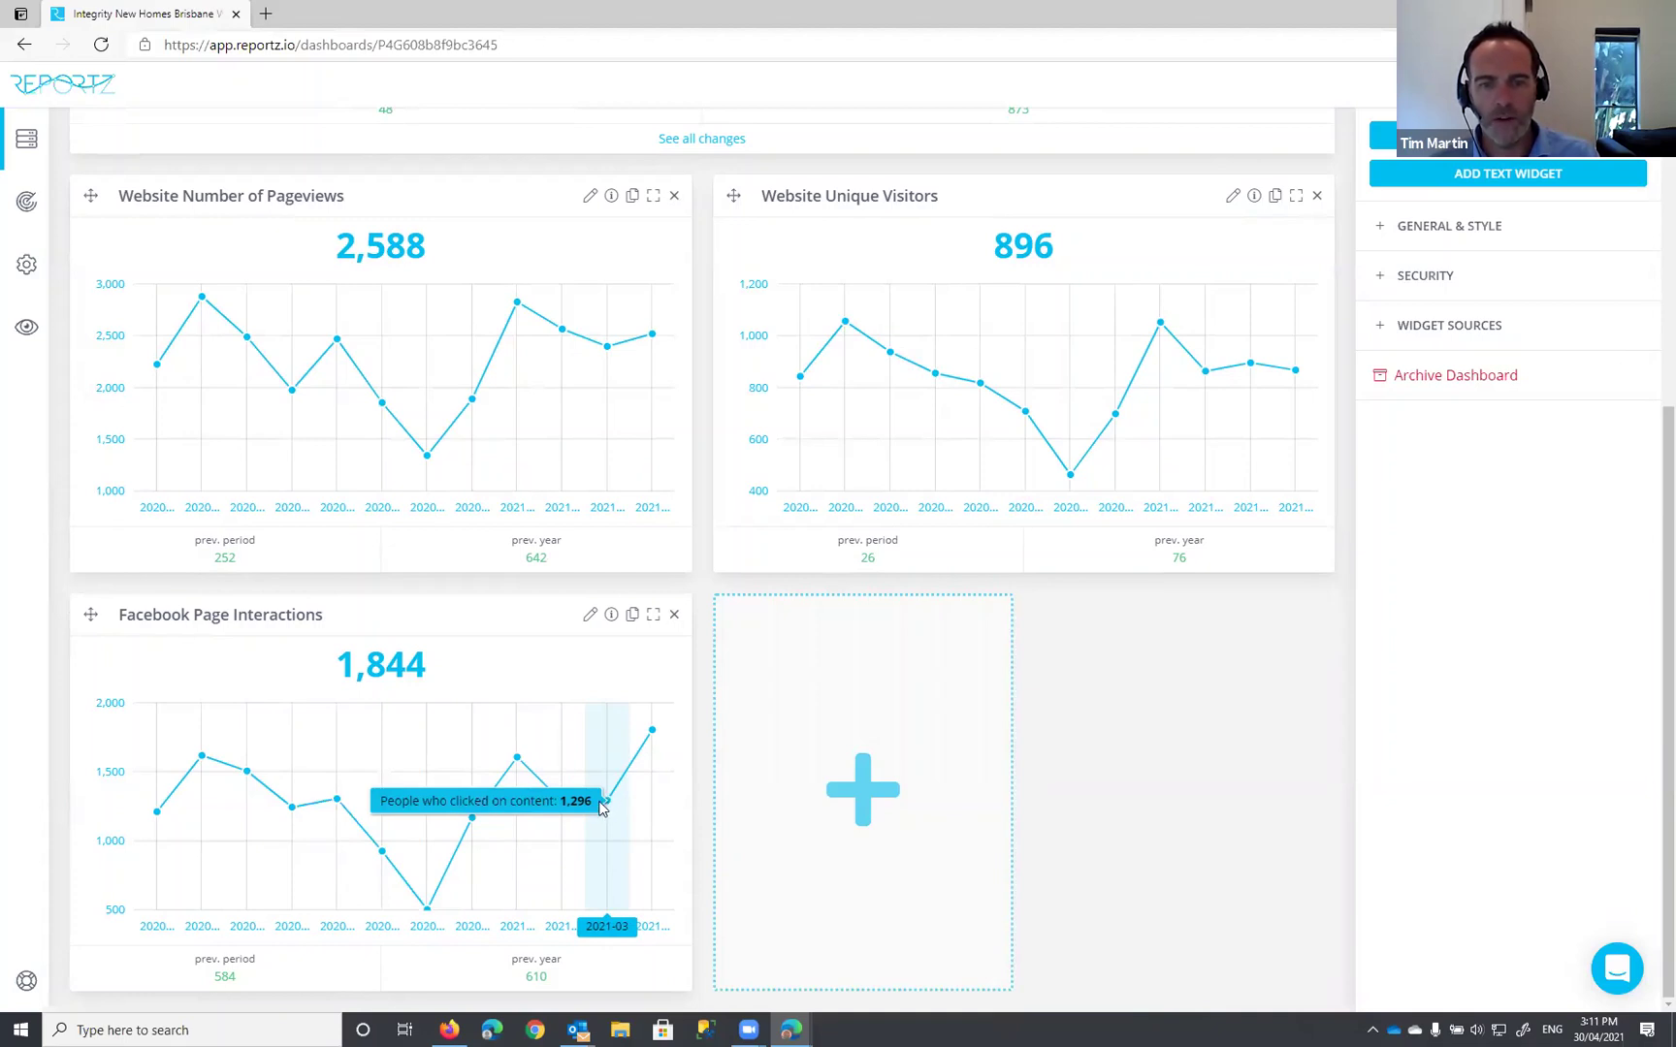
pyautogui.click(865, 783)
# Step: Connect Facebook Social with the Facebook account and the Integrity New Homes Brisbane page
pyautogui.click(1344, 211)
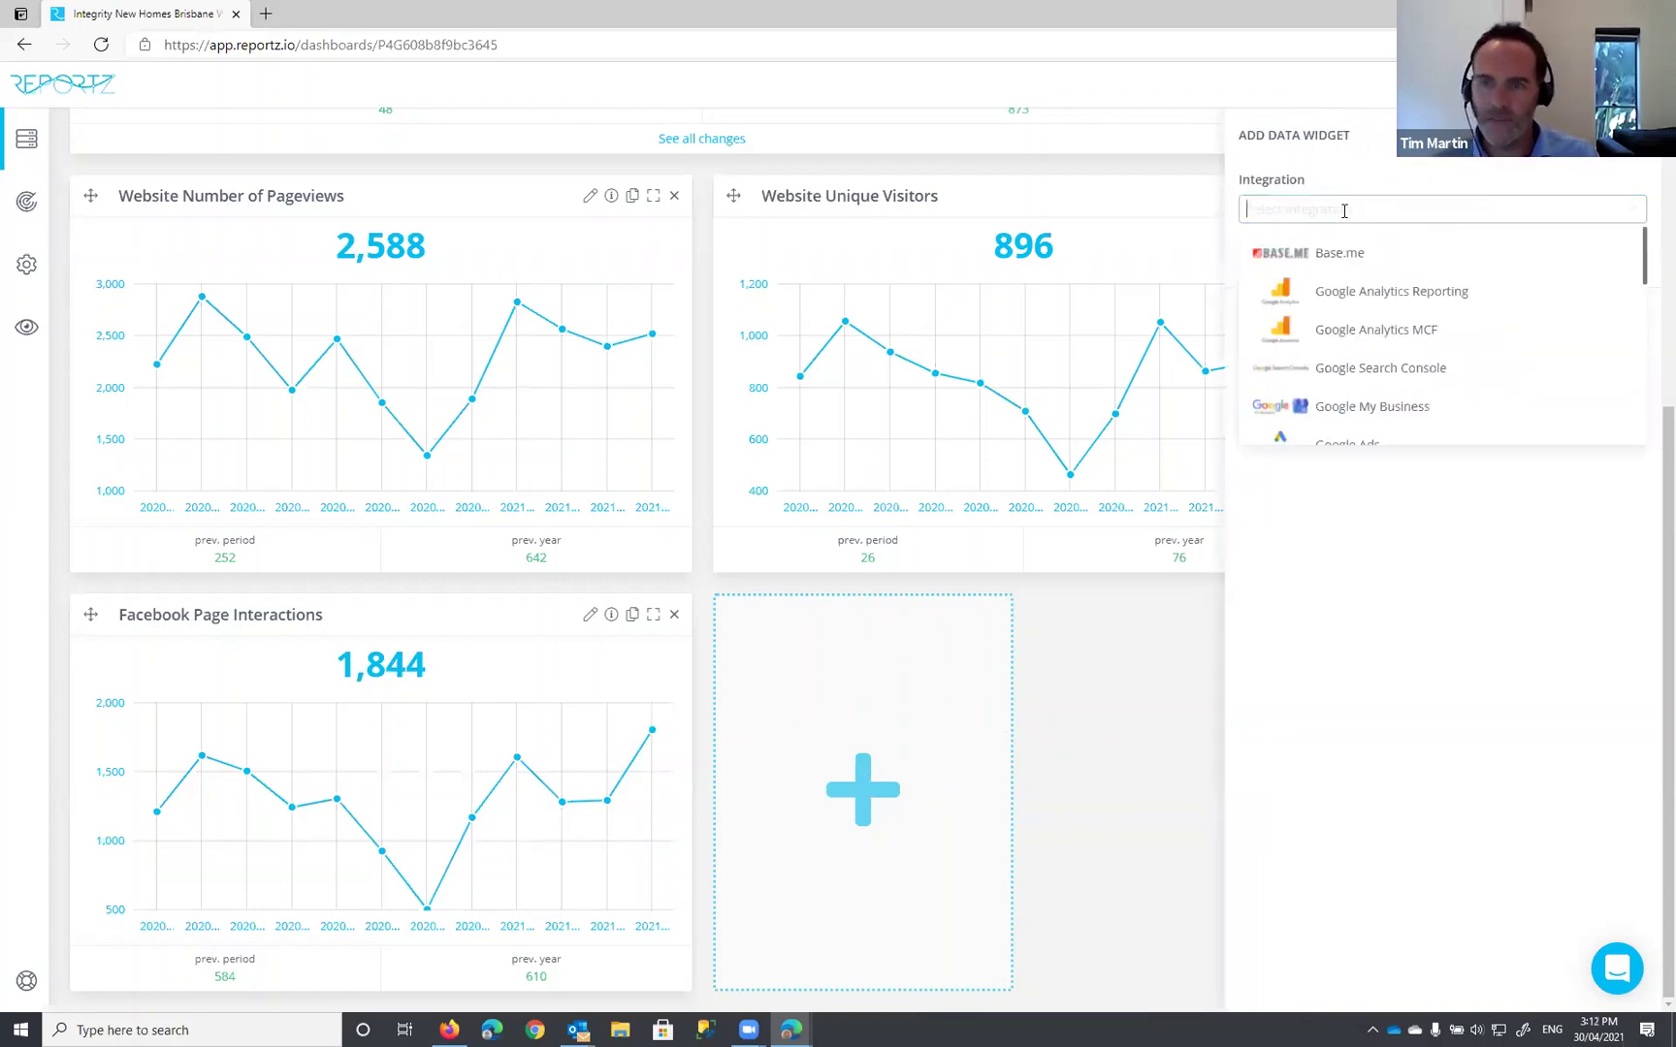
pyautogui.write('face')
pyautogui.click(1377, 287)
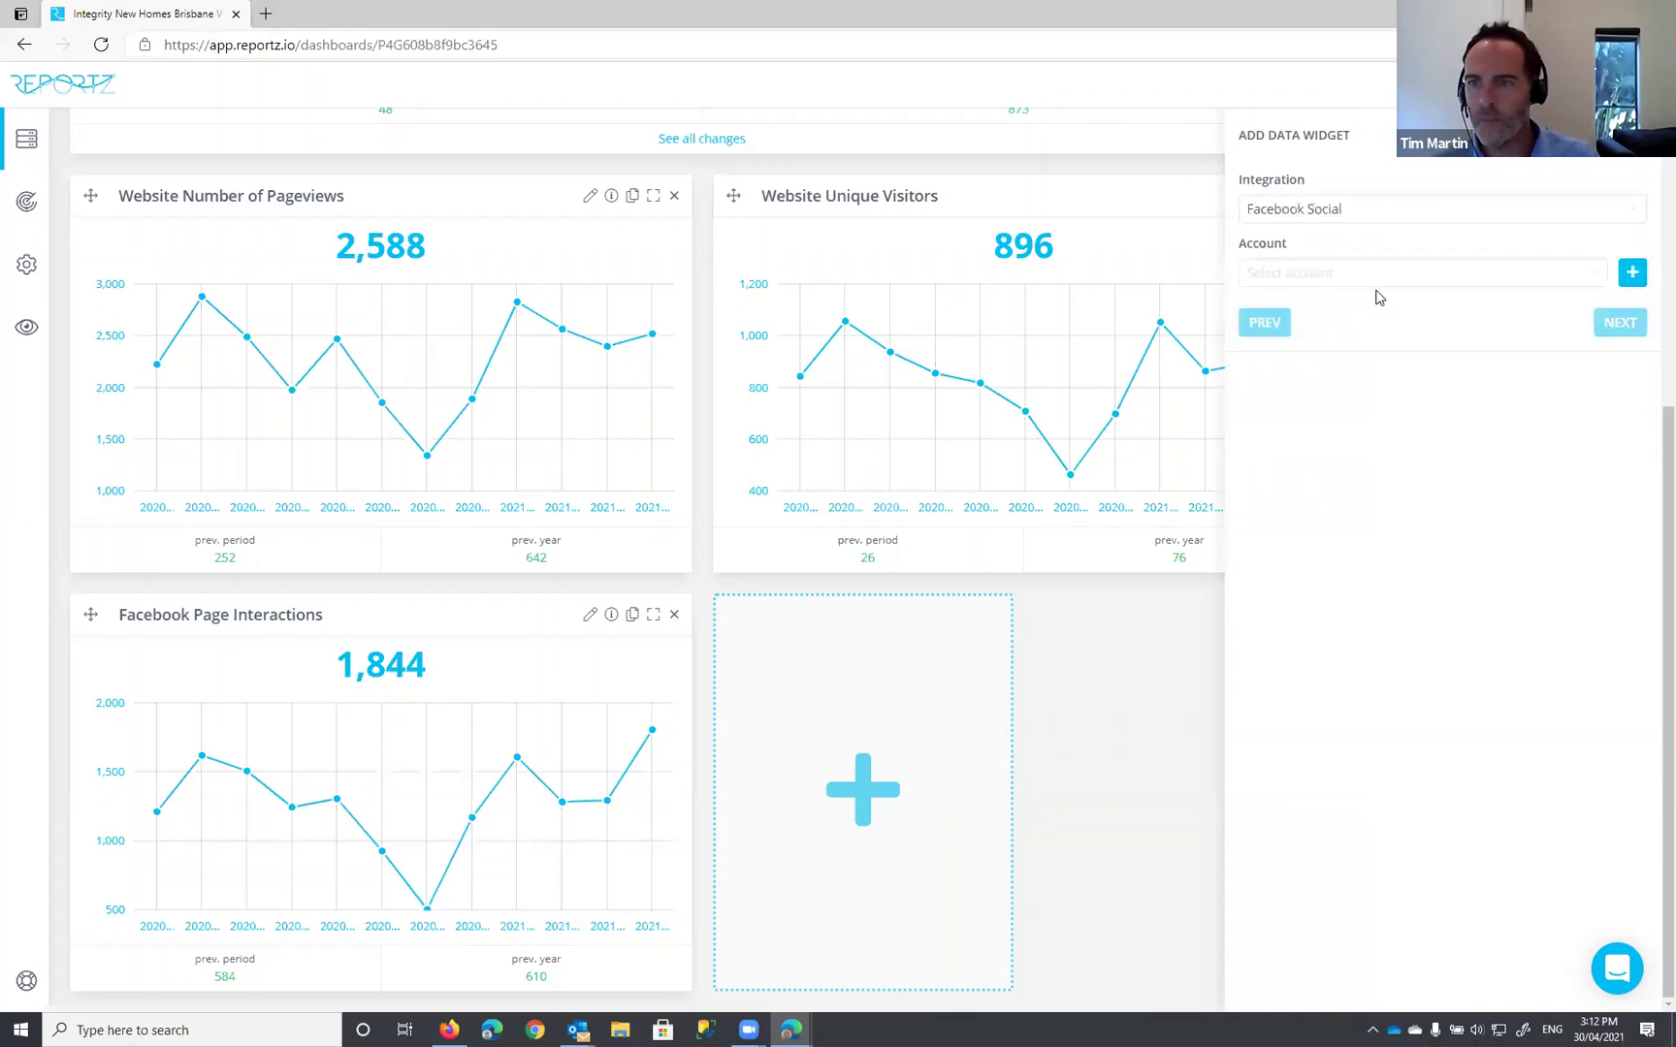
pyautogui.click(1389, 271)
pyautogui.click(1369, 339)
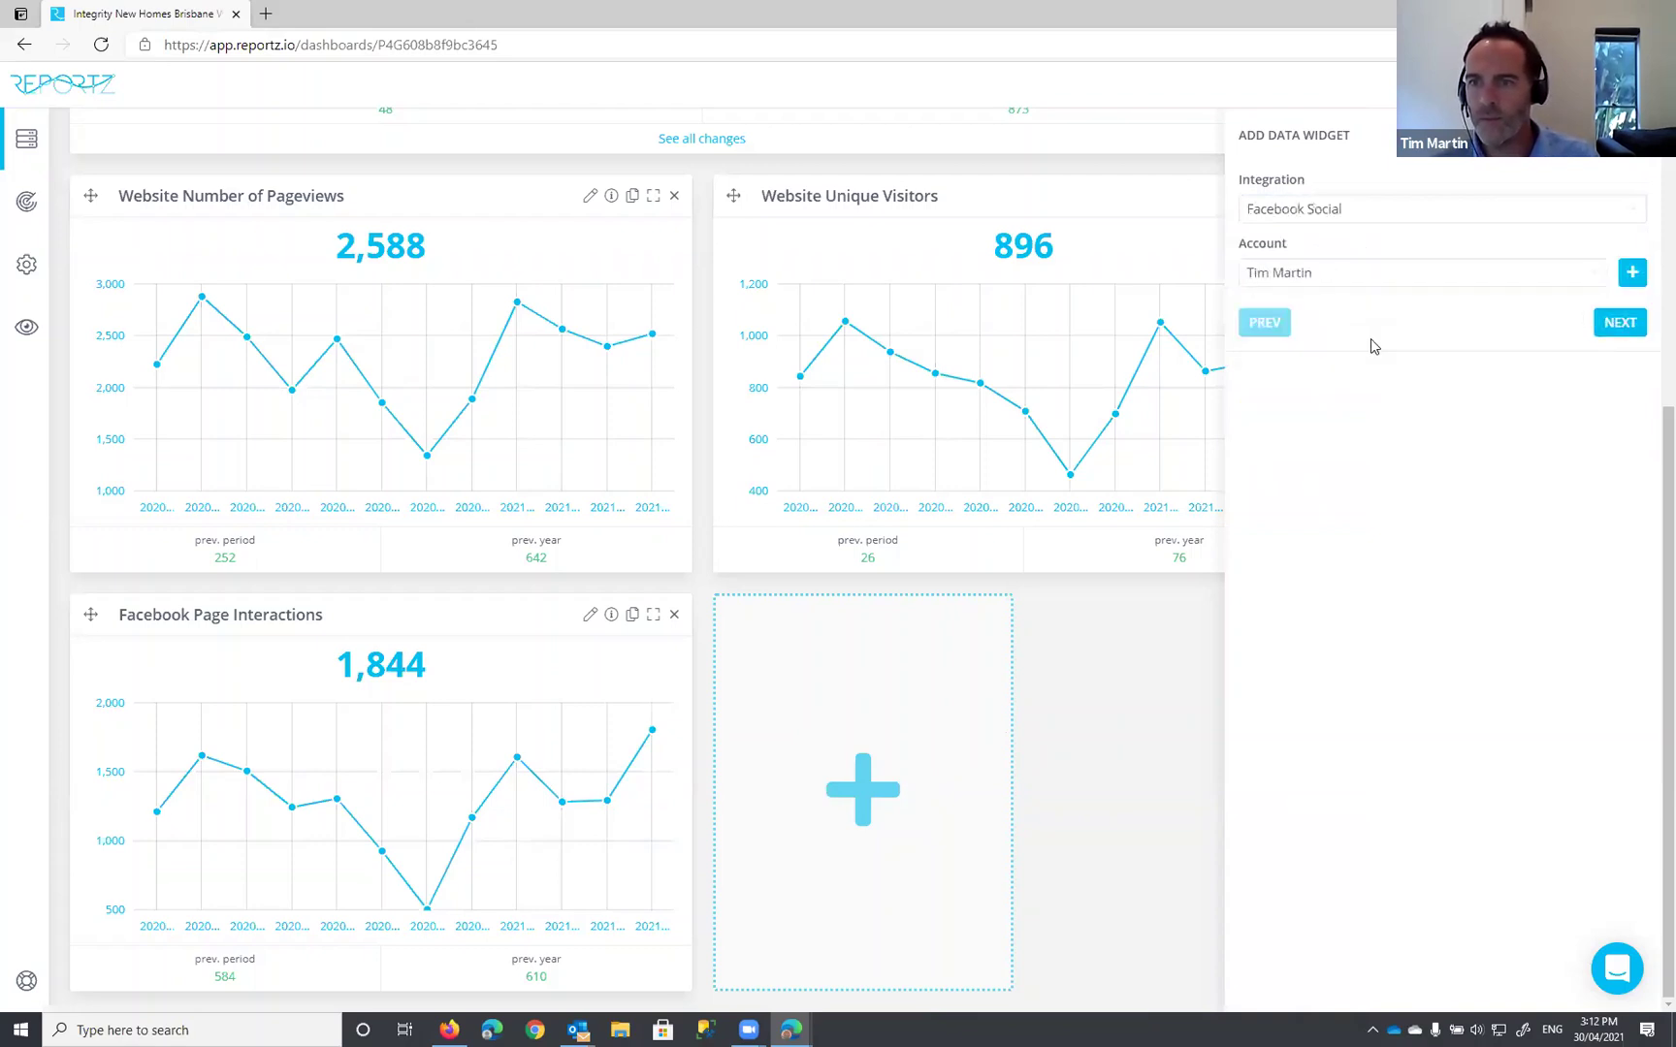
pyautogui.click(1618, 323)
pyautogui.click(1328, 209)
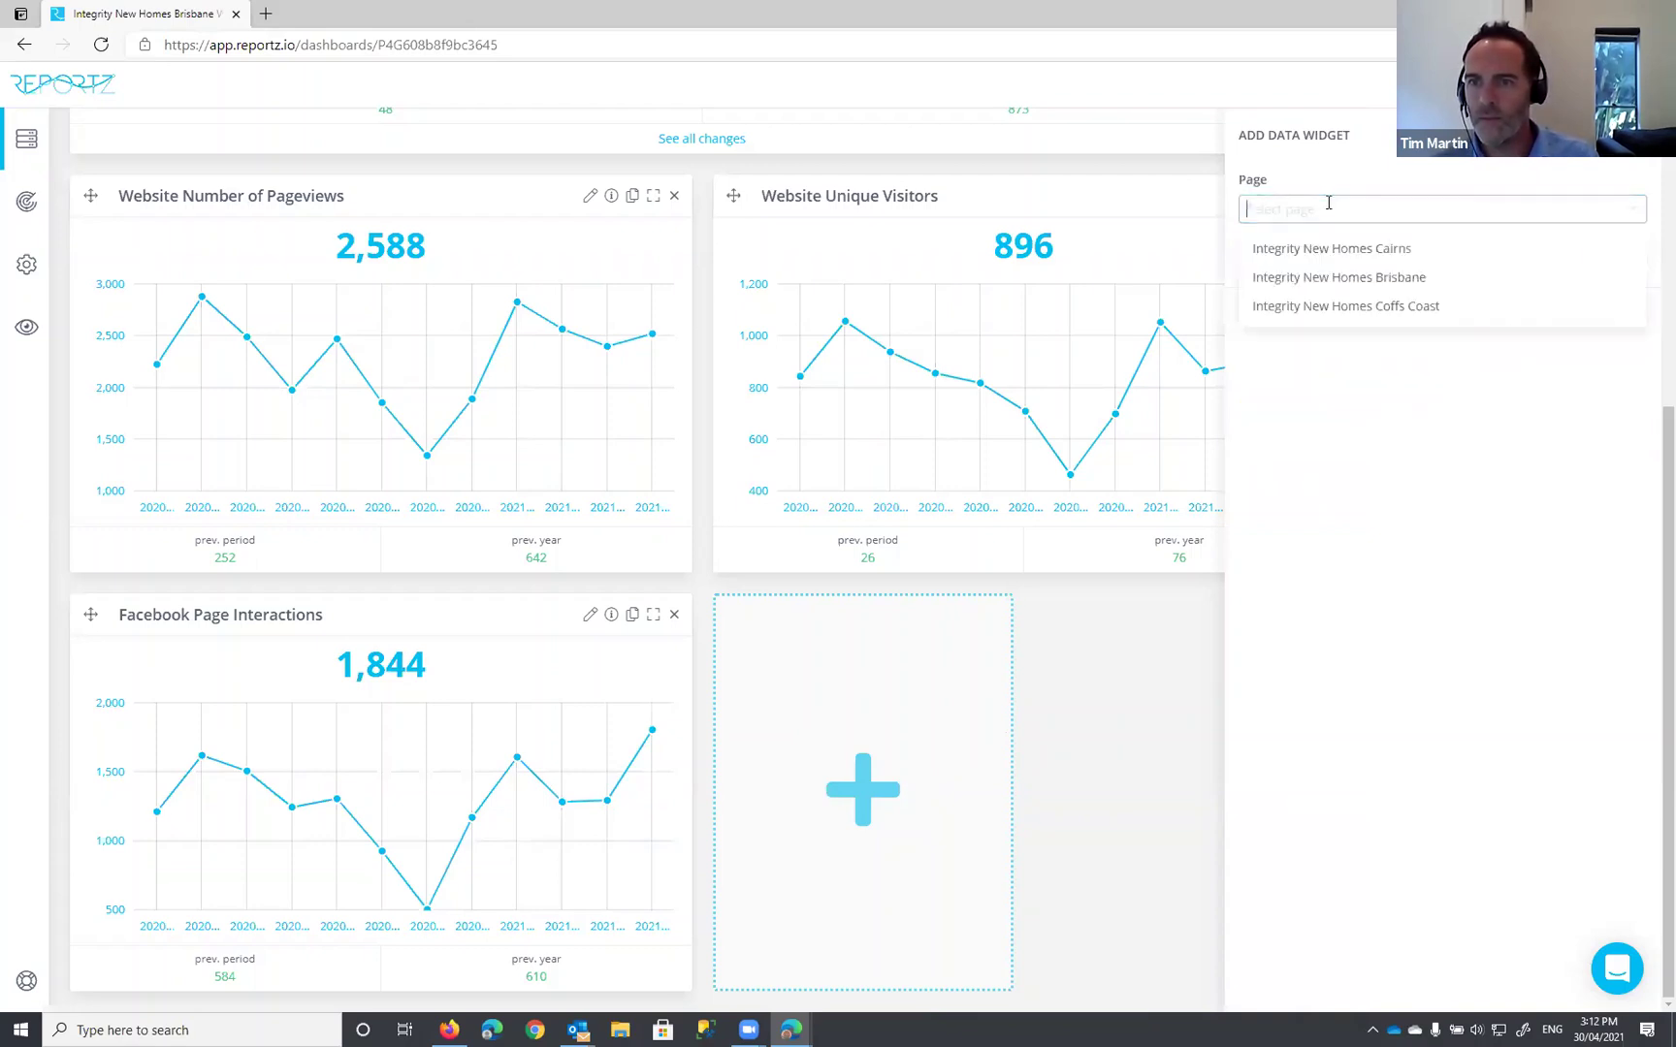
pyautogui.click(1392, 276)
# Step: Choose the 'People who Liked / People who removed Page' widget
pyautogui.click(1454, 277)
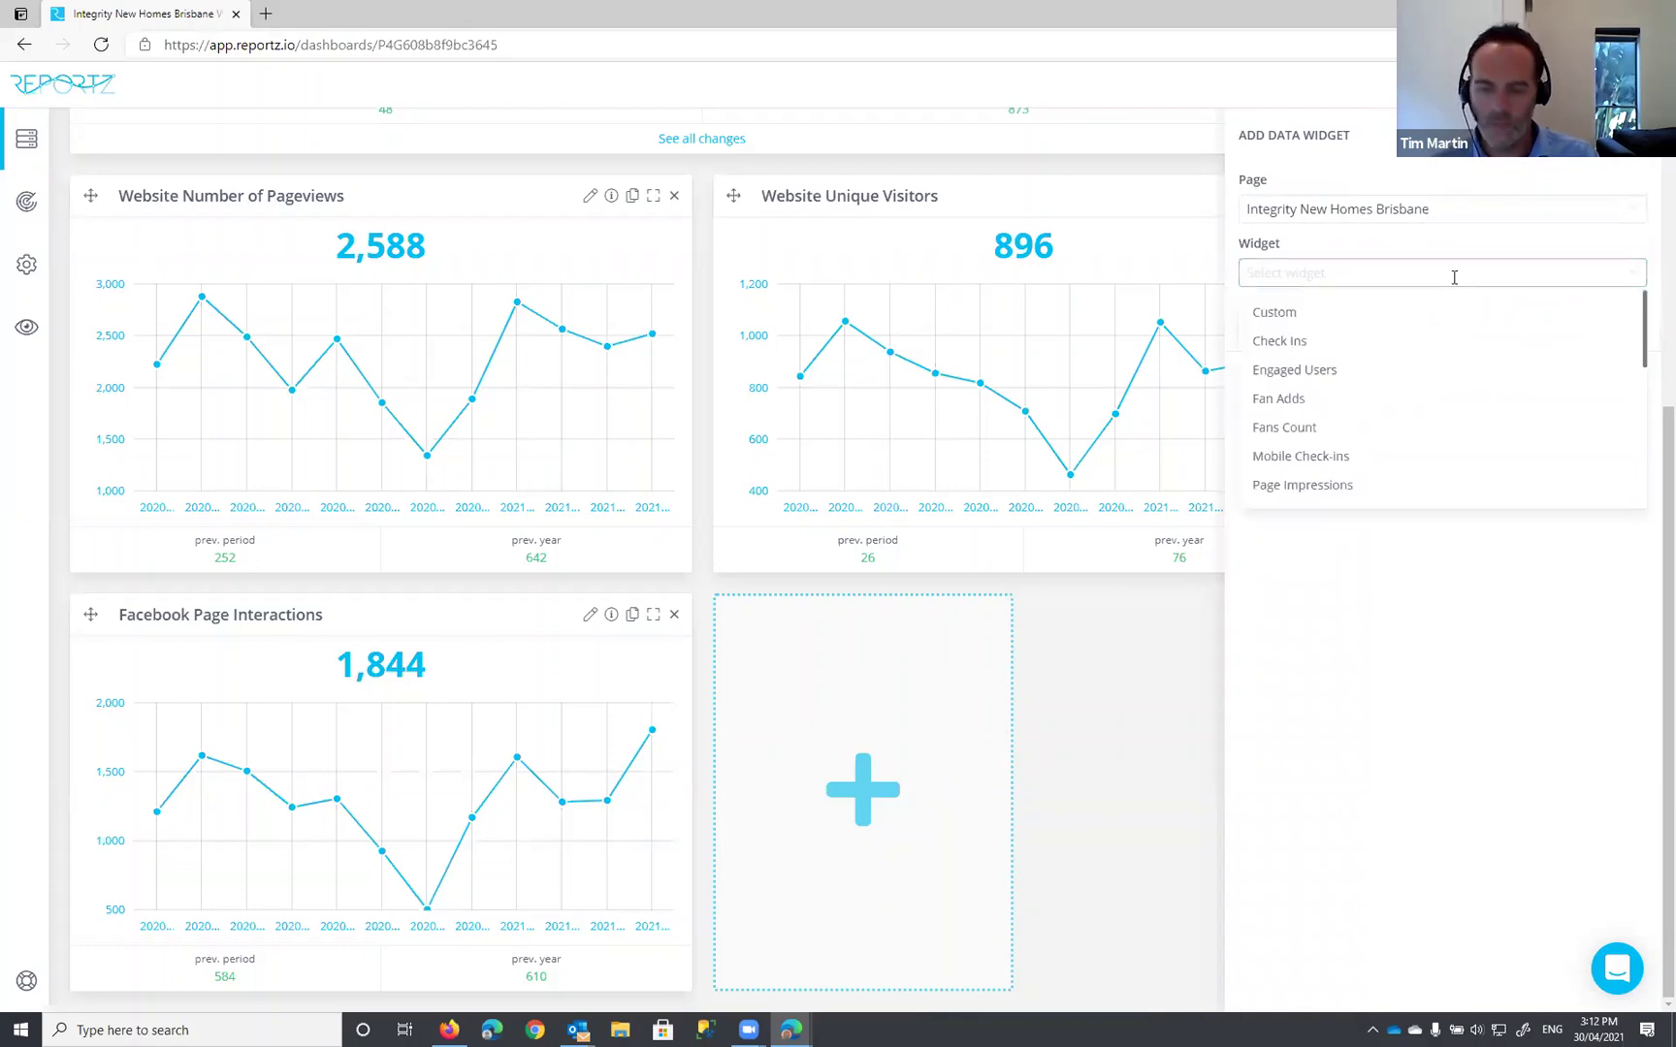
pyautogui.write('people who')
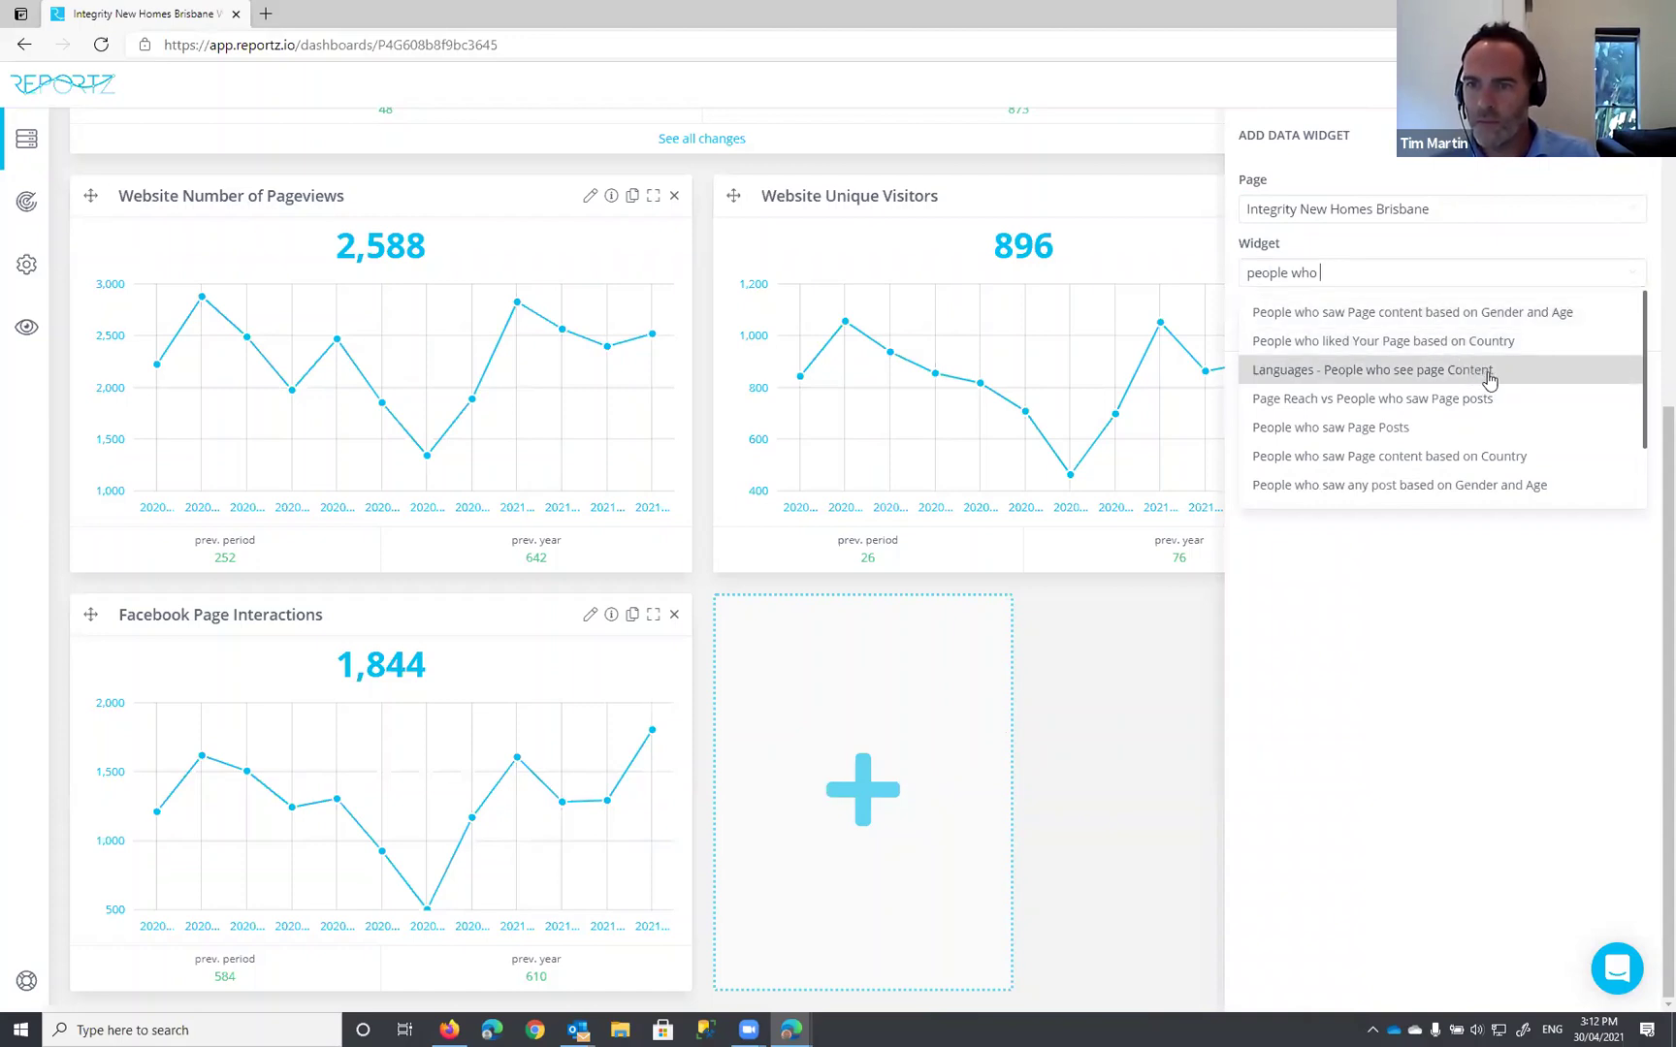
pyautogui.scroll(-3, 1490, 380)
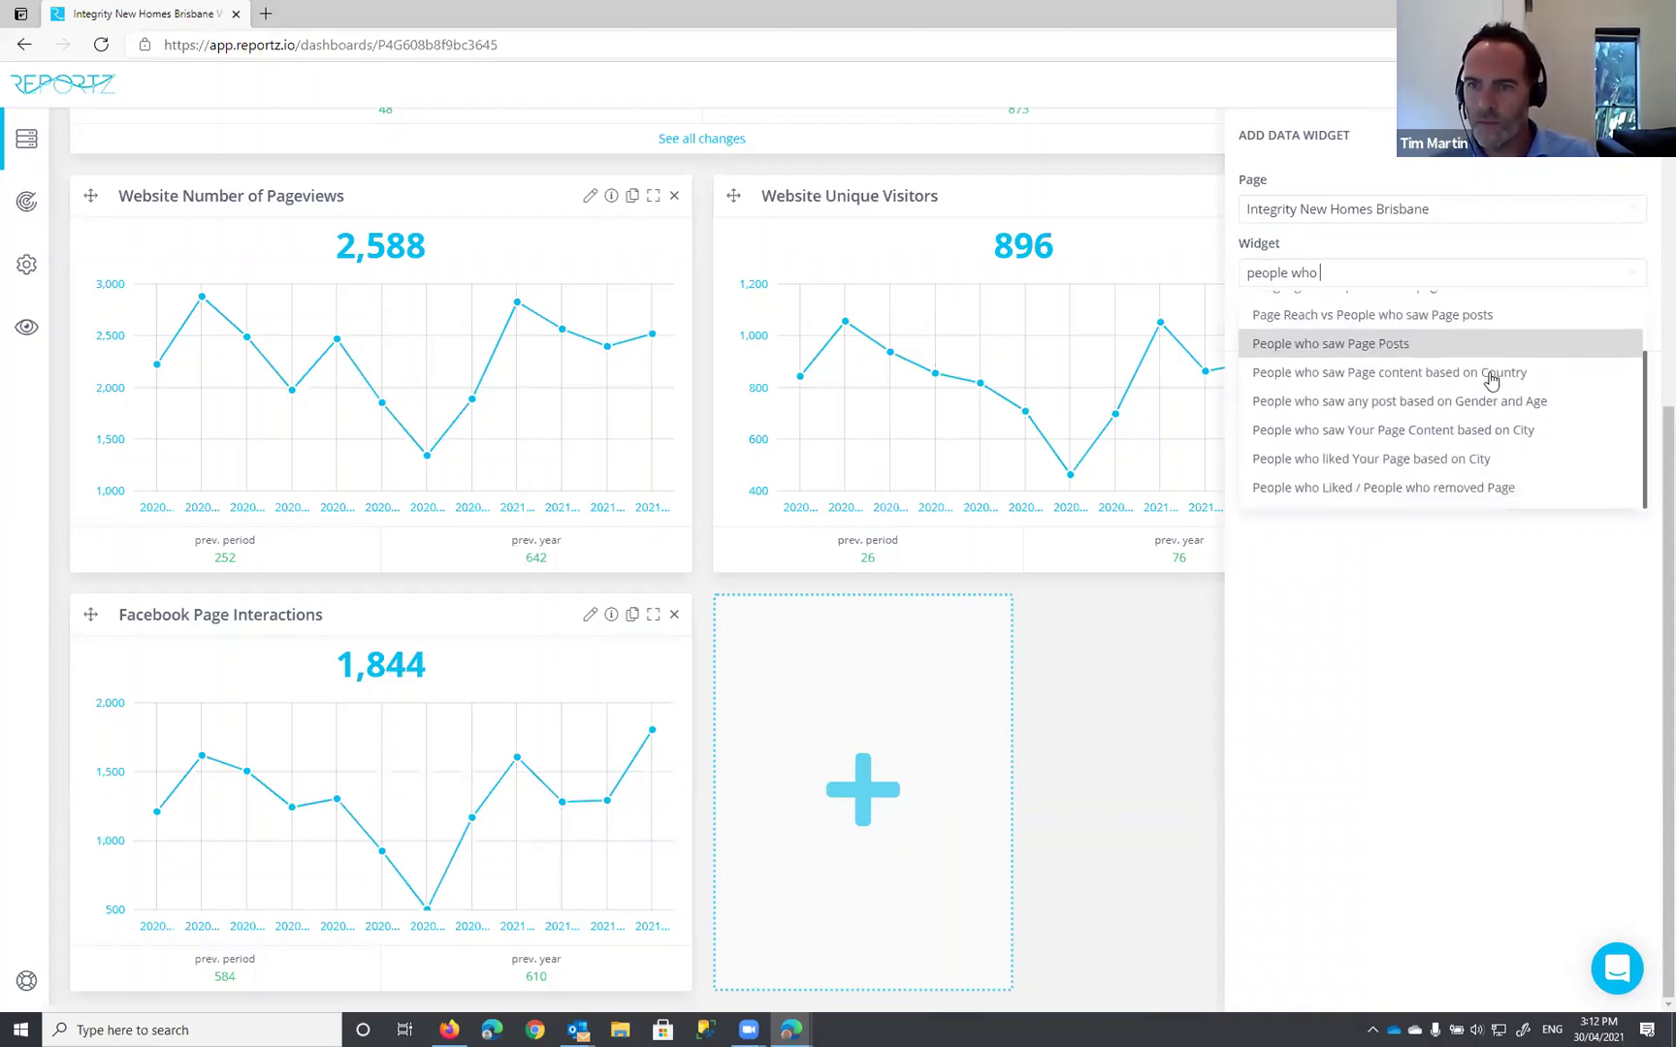
pyautogui.click(1360, 492)
pyautogui.click(1614, 377)
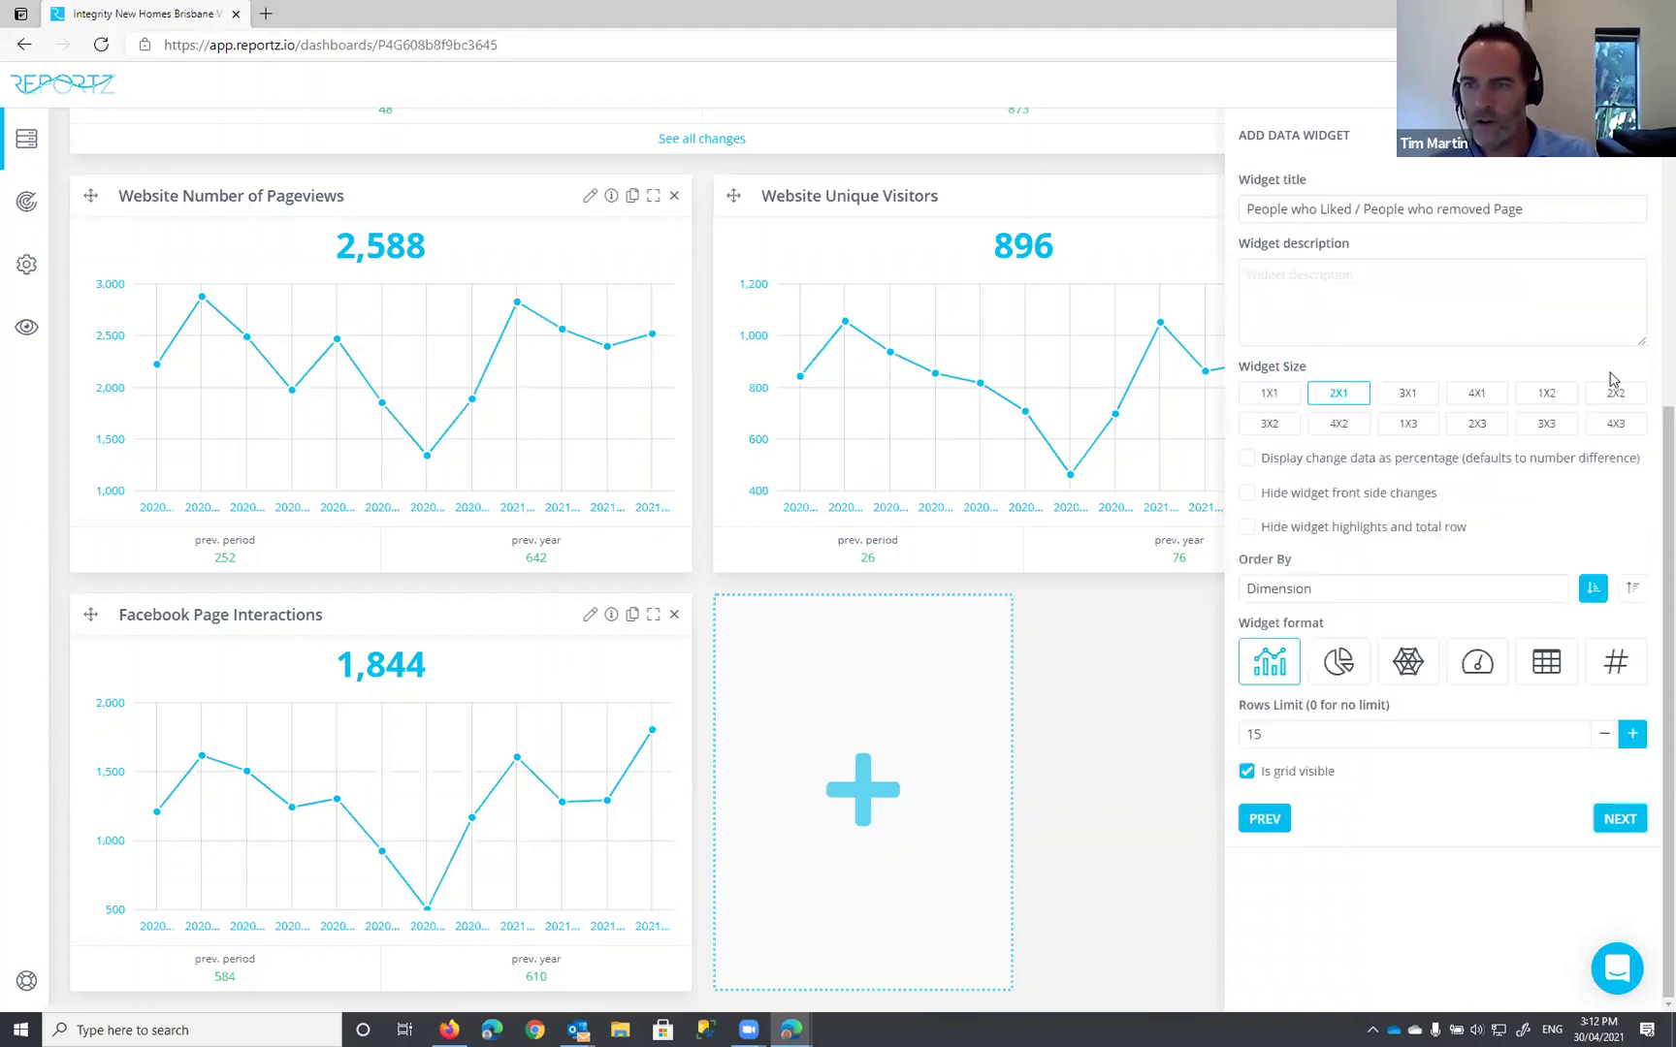
# Step: Retitle it 'Facebook People who Liked', add it to the dashboard, and review the result
pyautogui.click(1302, 206)
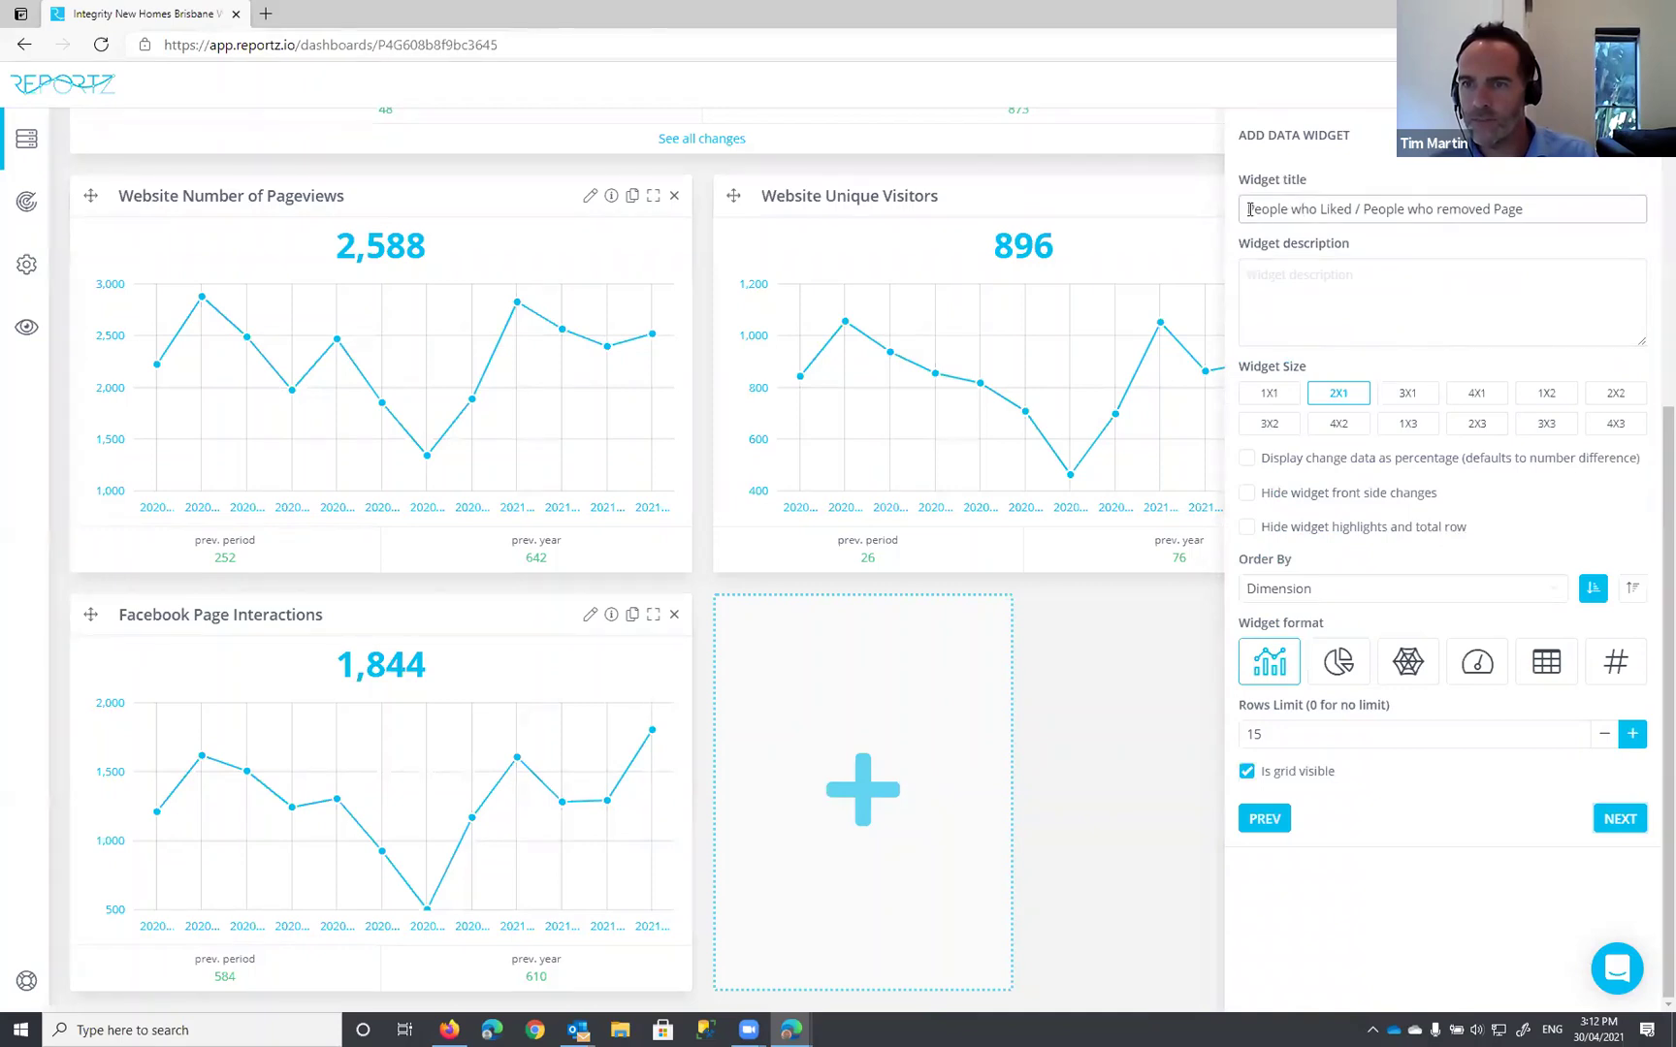
pyautogui.write('Facebook')
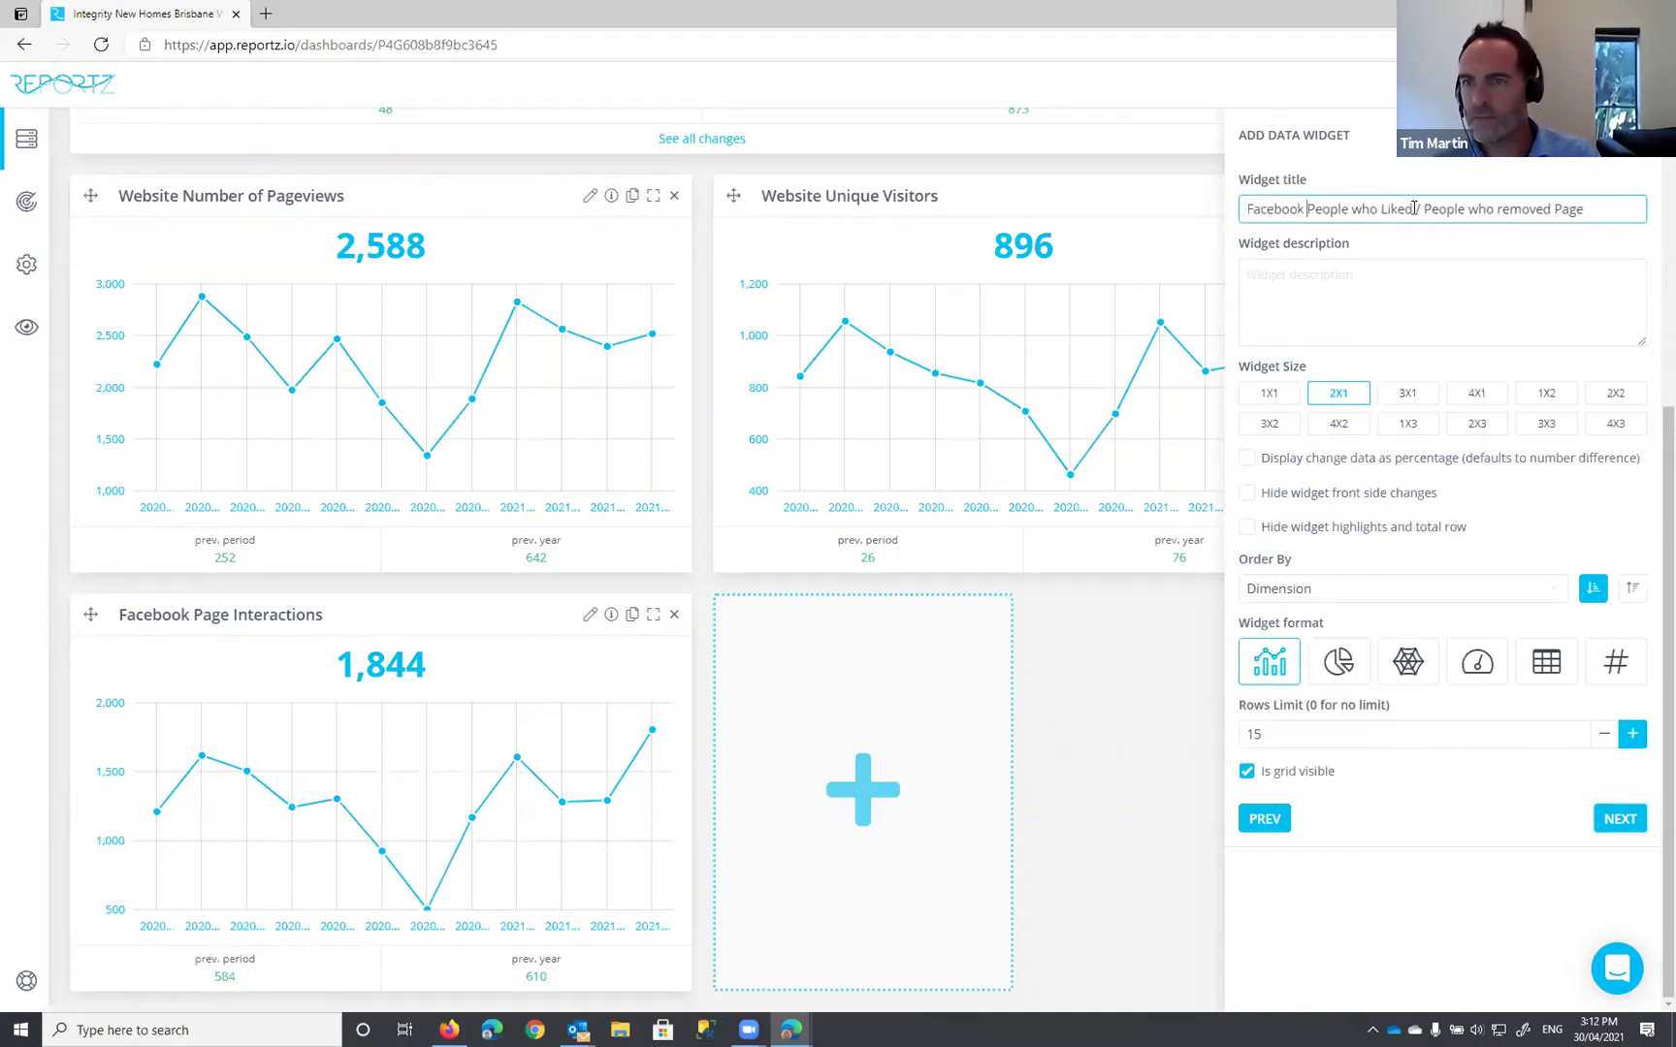
pyautogui.moveTo(1415, 209); pyautogui.dragTo(1585, 209)
pyautogui.press('BackSpace')
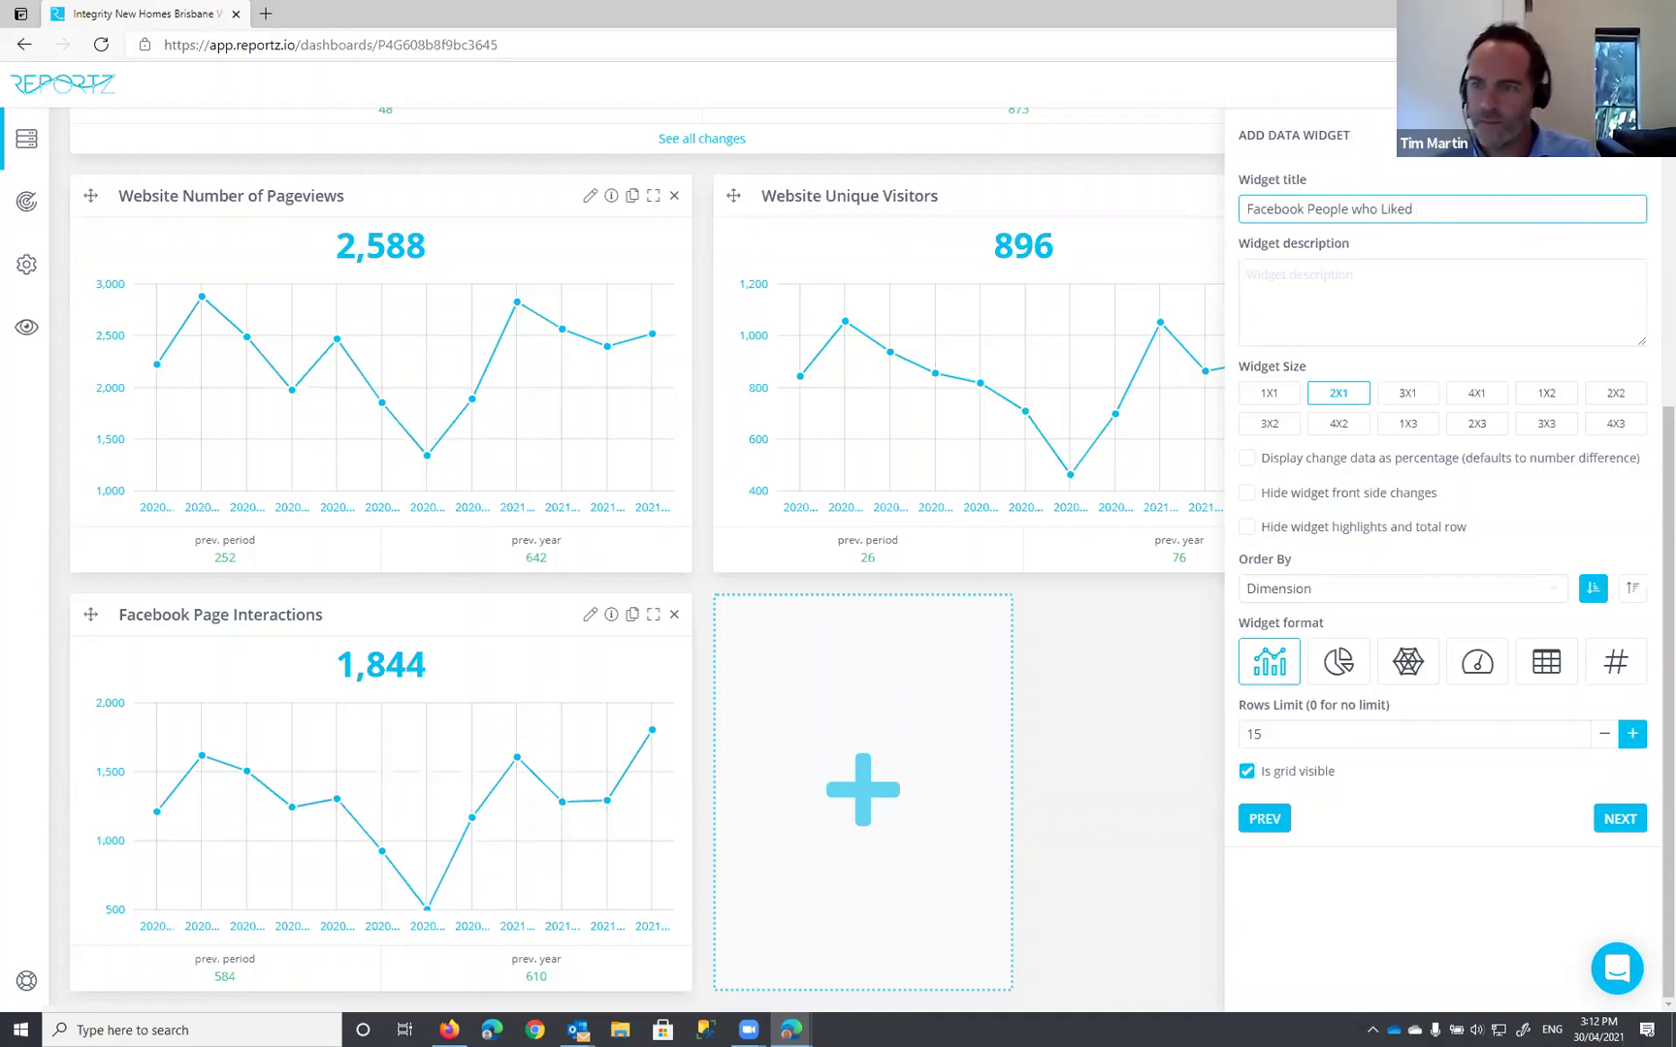
pyautogui.click(1601, 820)
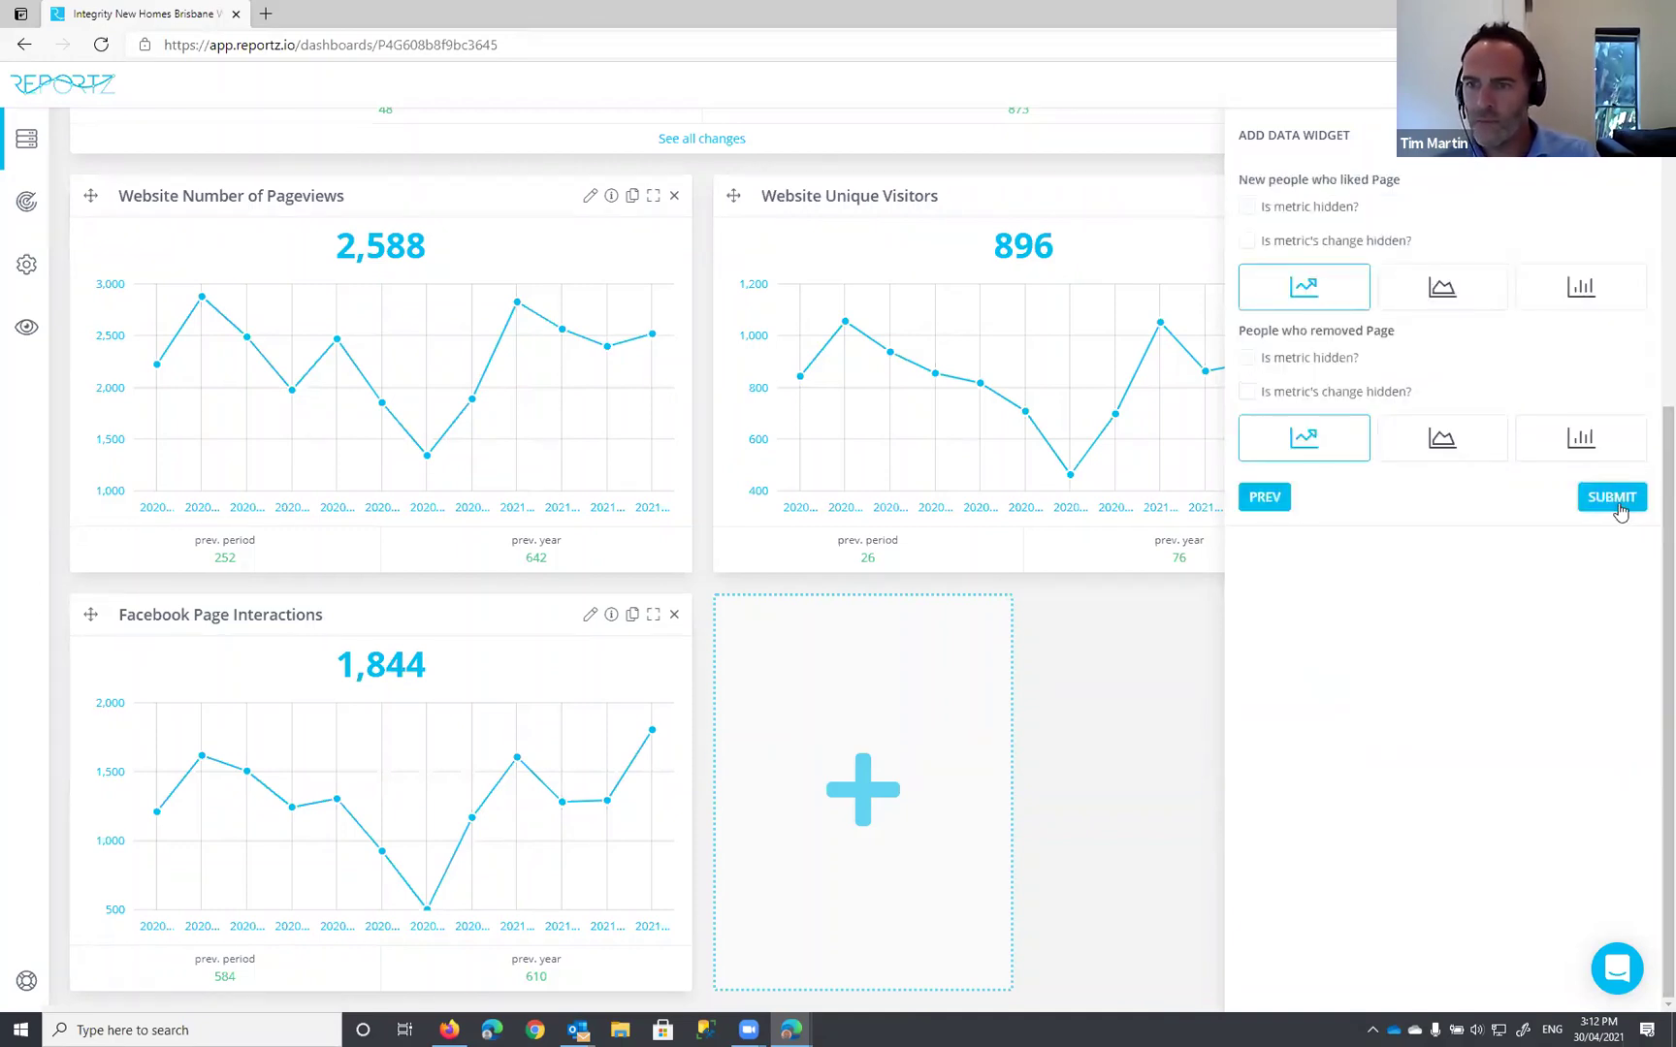
pyautogui.click(1612, 498)
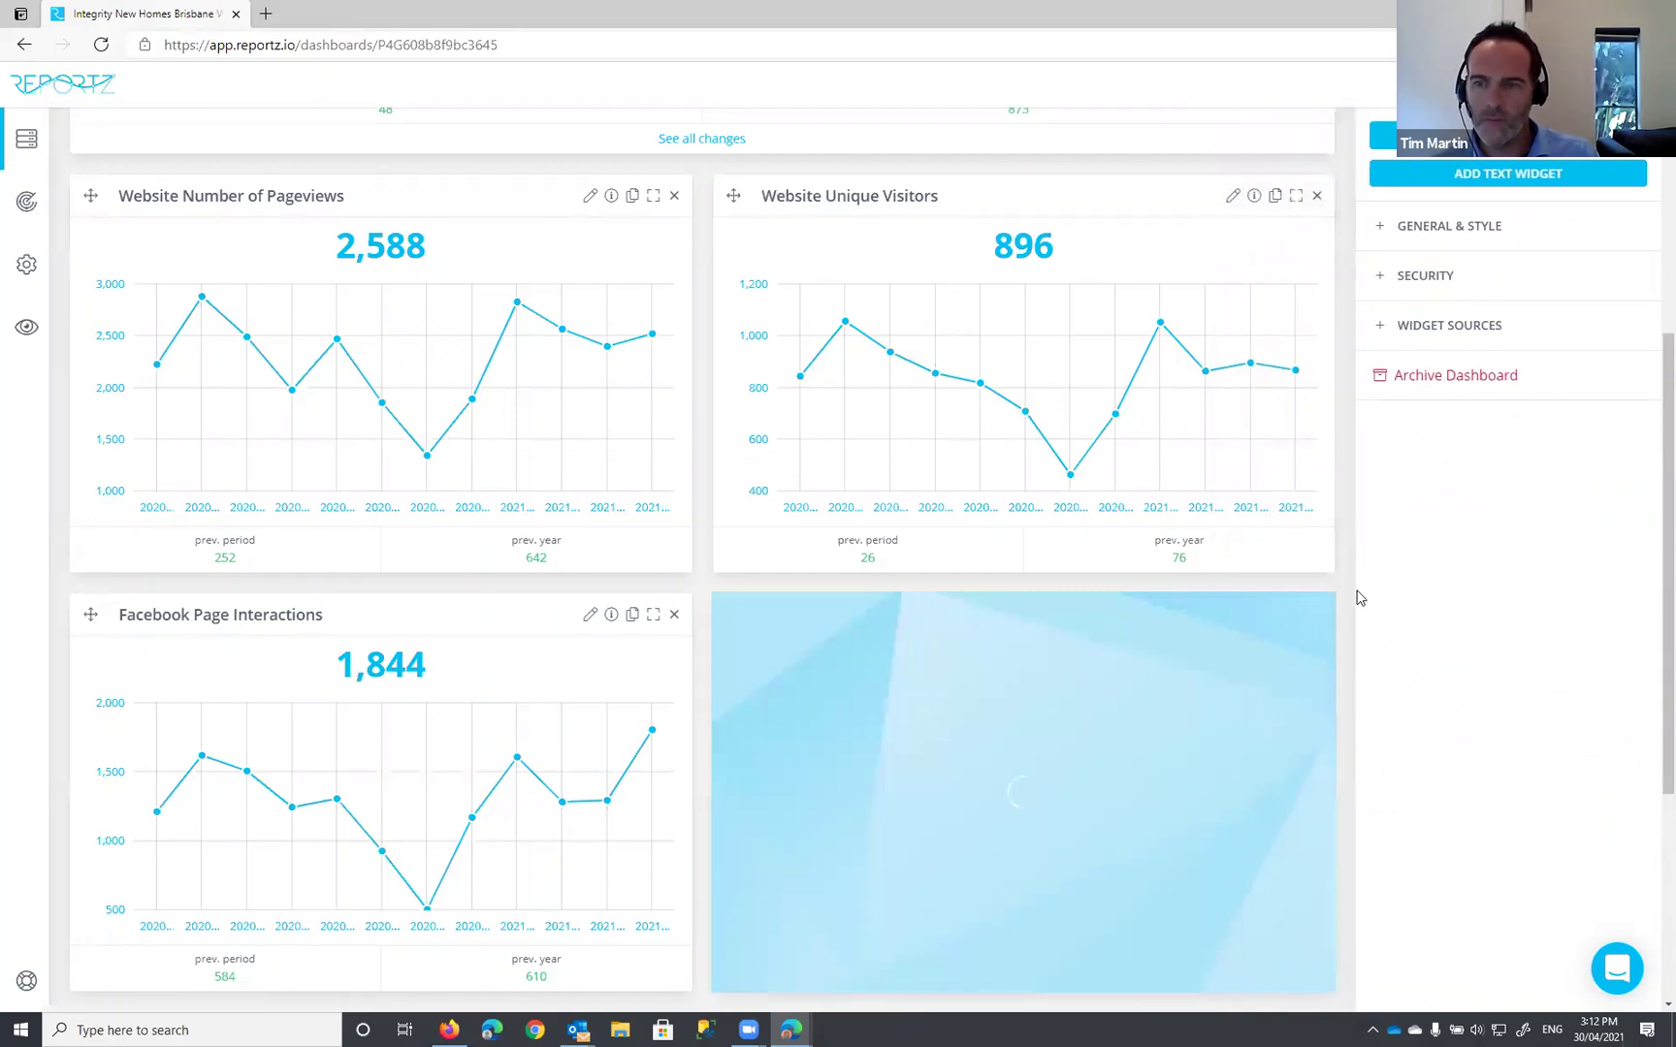
pyautogui.scroll(-3, 1347, 593)
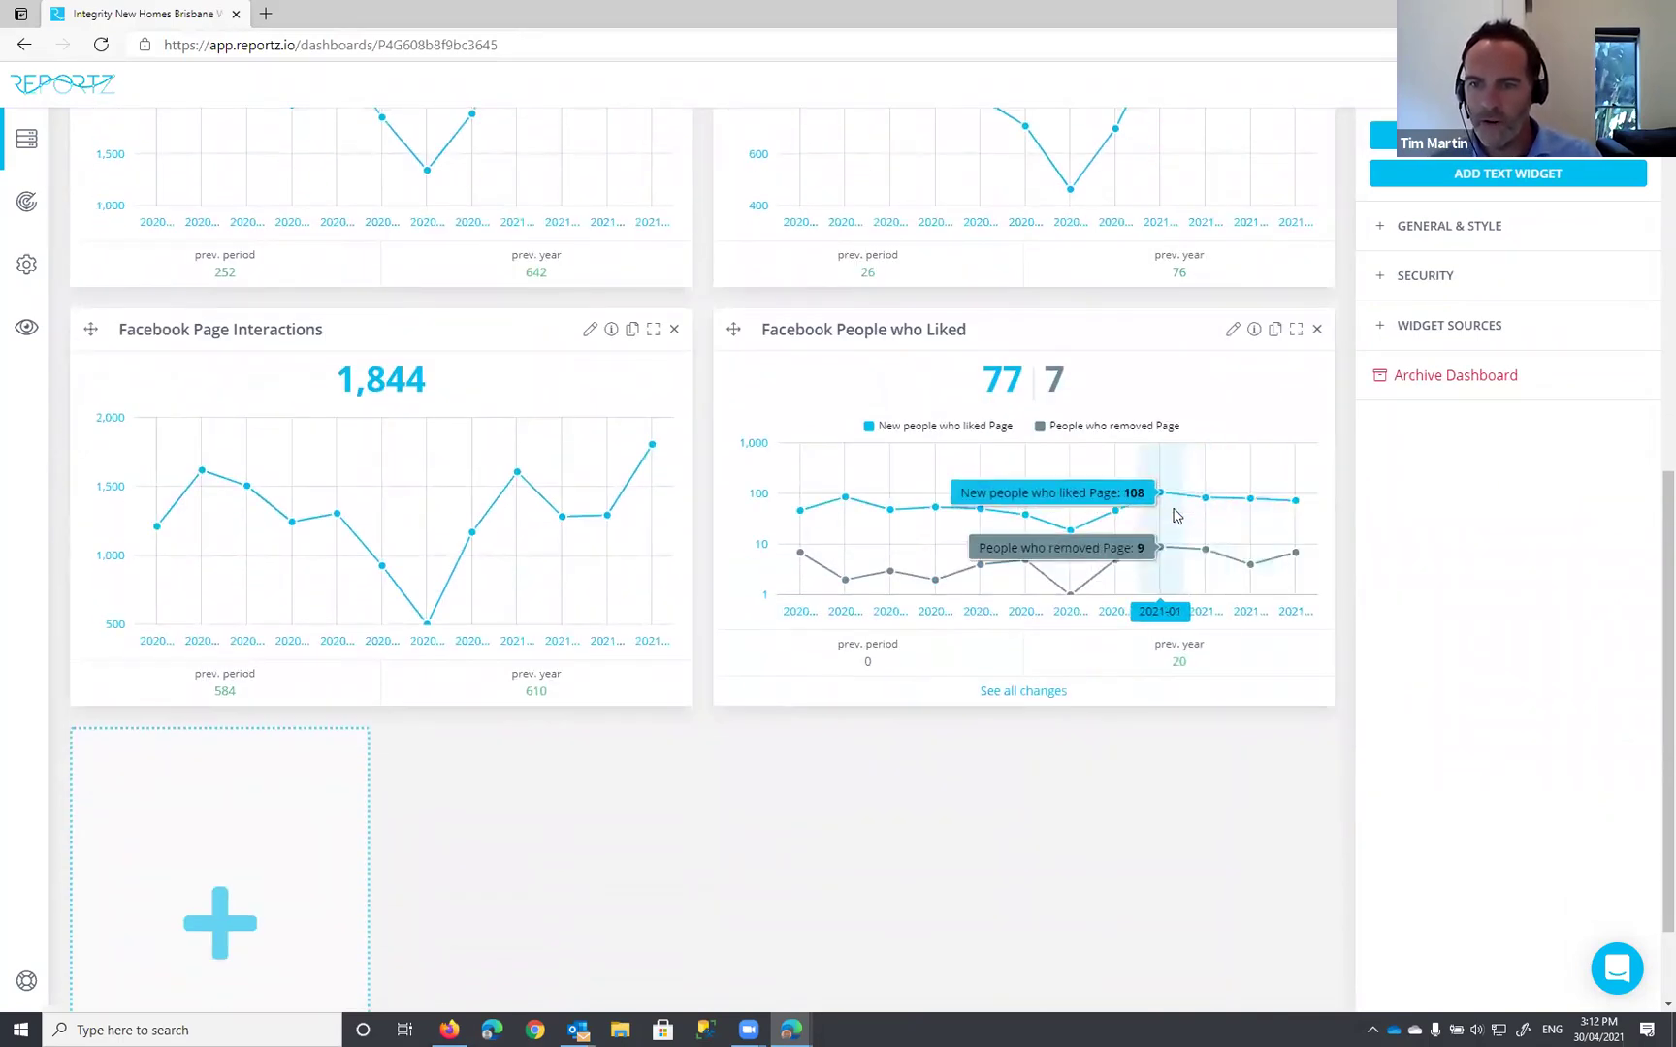
pyautogui.scroll(3, 1298, 558)
pyautogui.scroll(-1, 1298, 558)
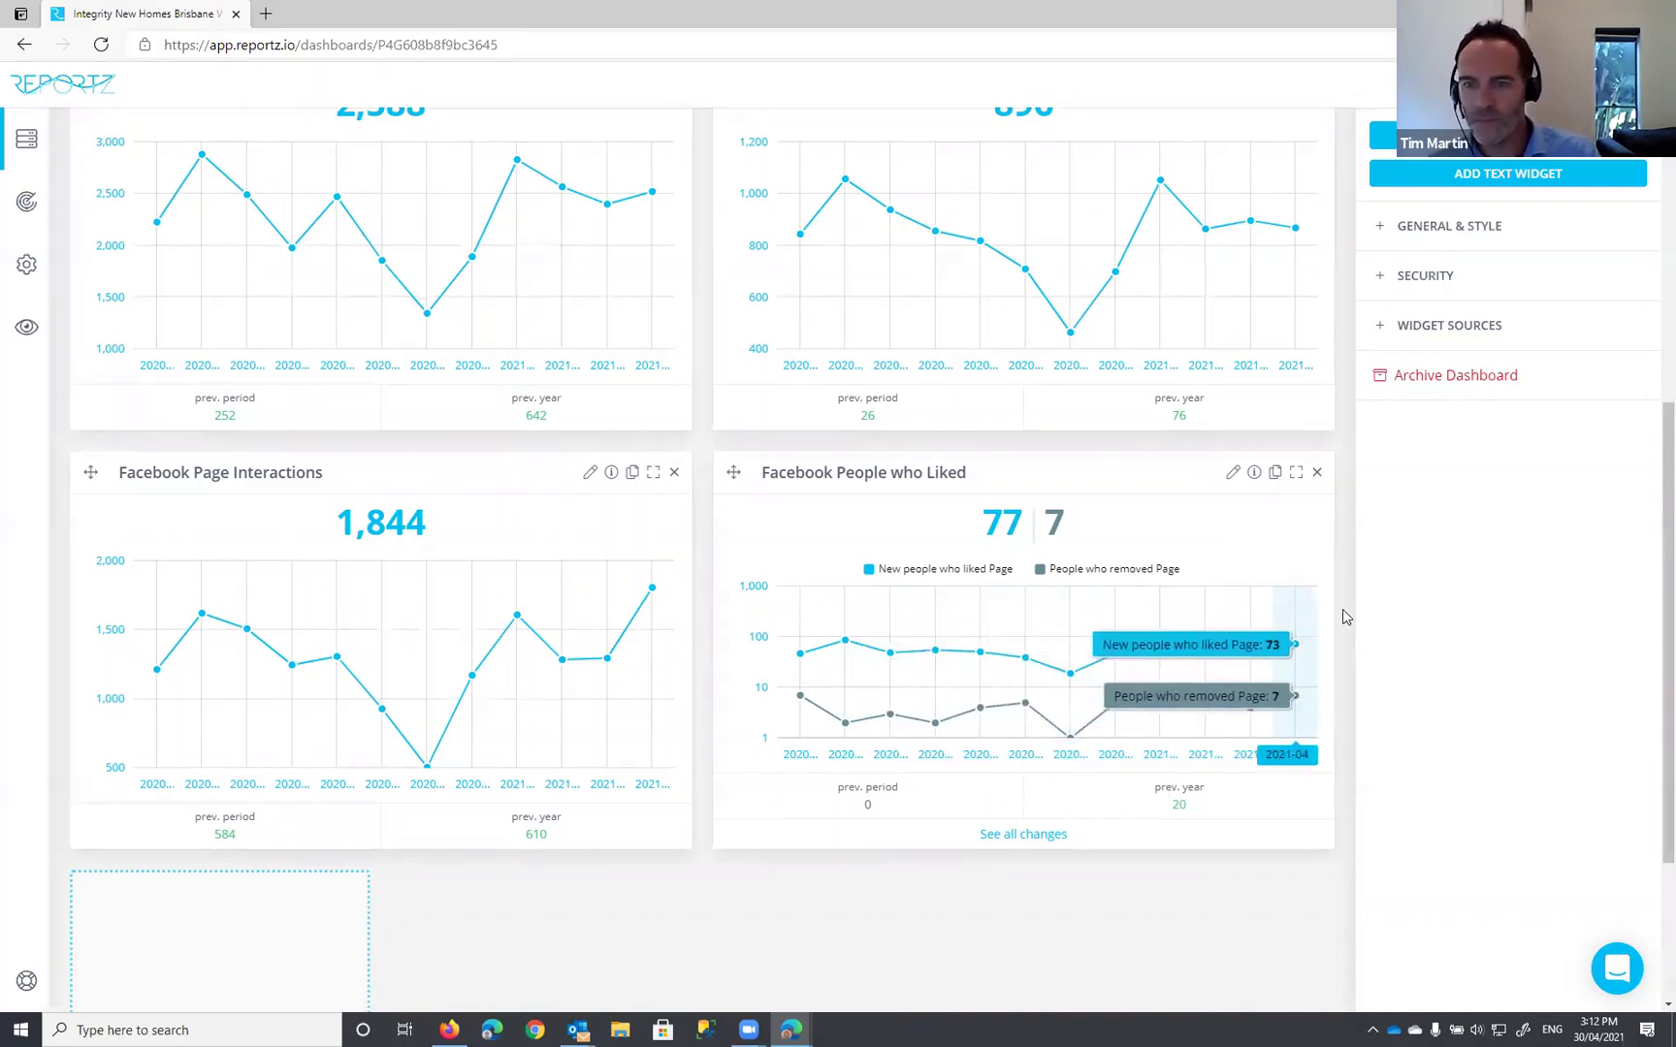
pyautogui.scroll(-3, 1336, 640)
pyautogui.scroll(-1, 1337, 647)
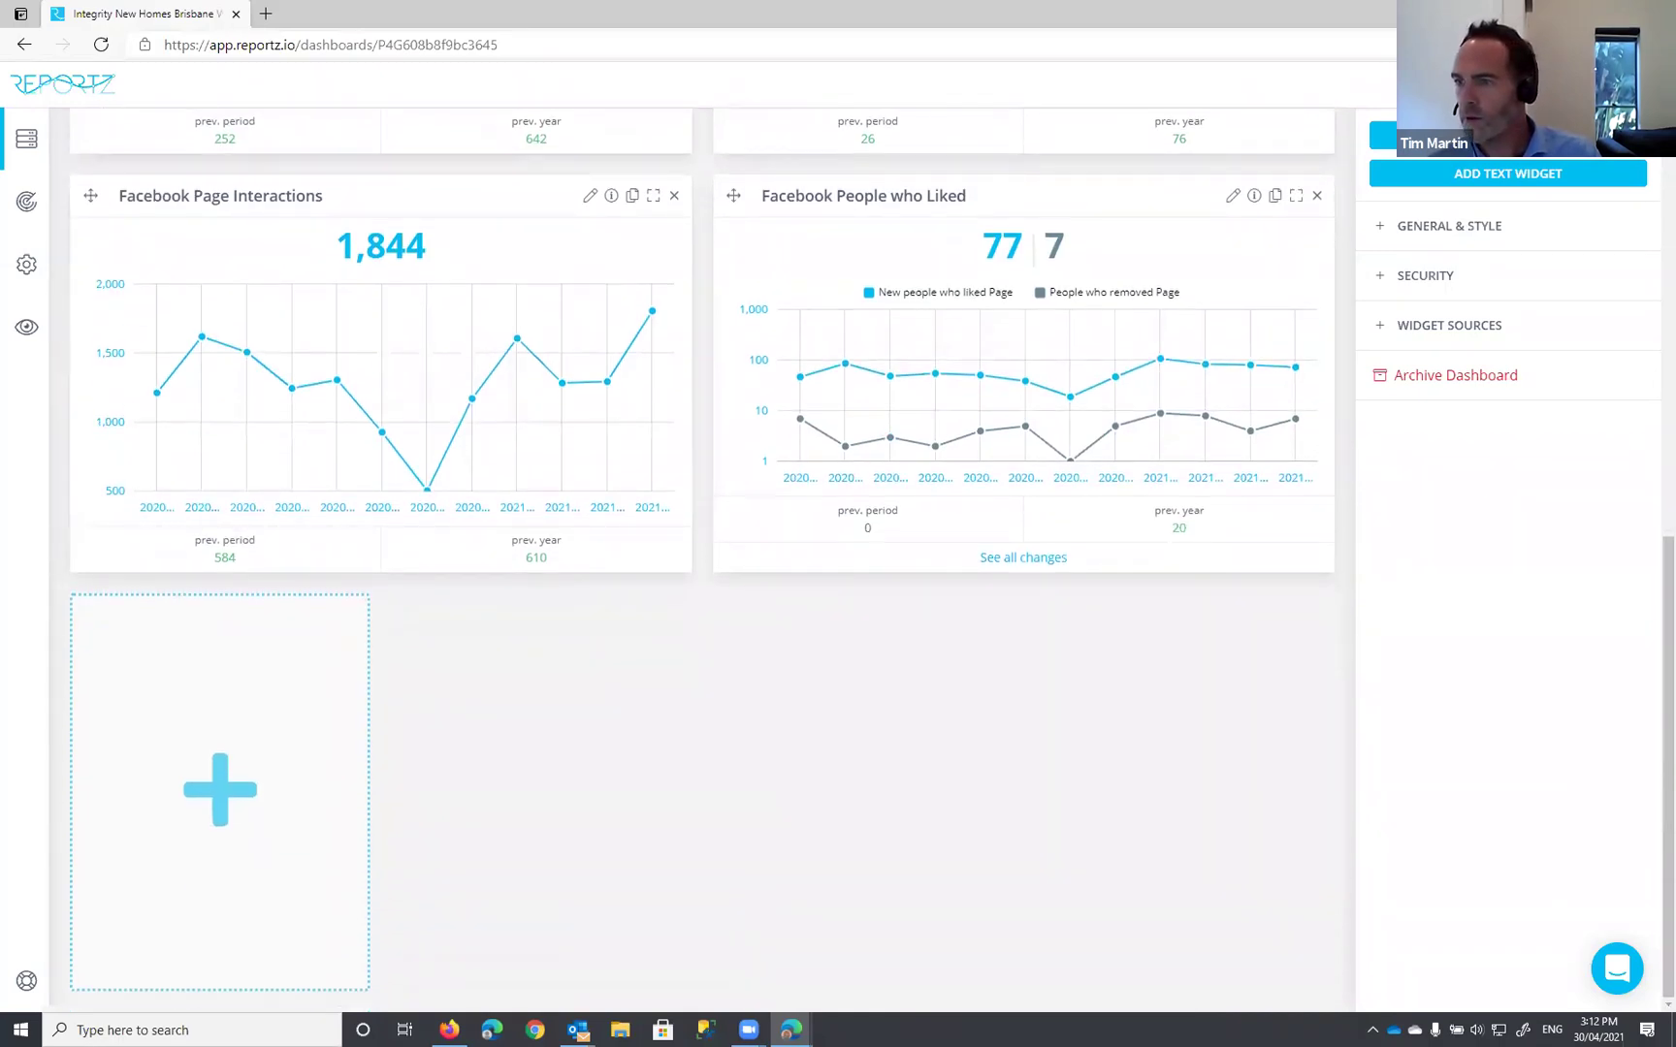
# Step: In the empty slot, connect Instagram with the Instagram account and the business's main profile
pyautogui.click(225, 791)
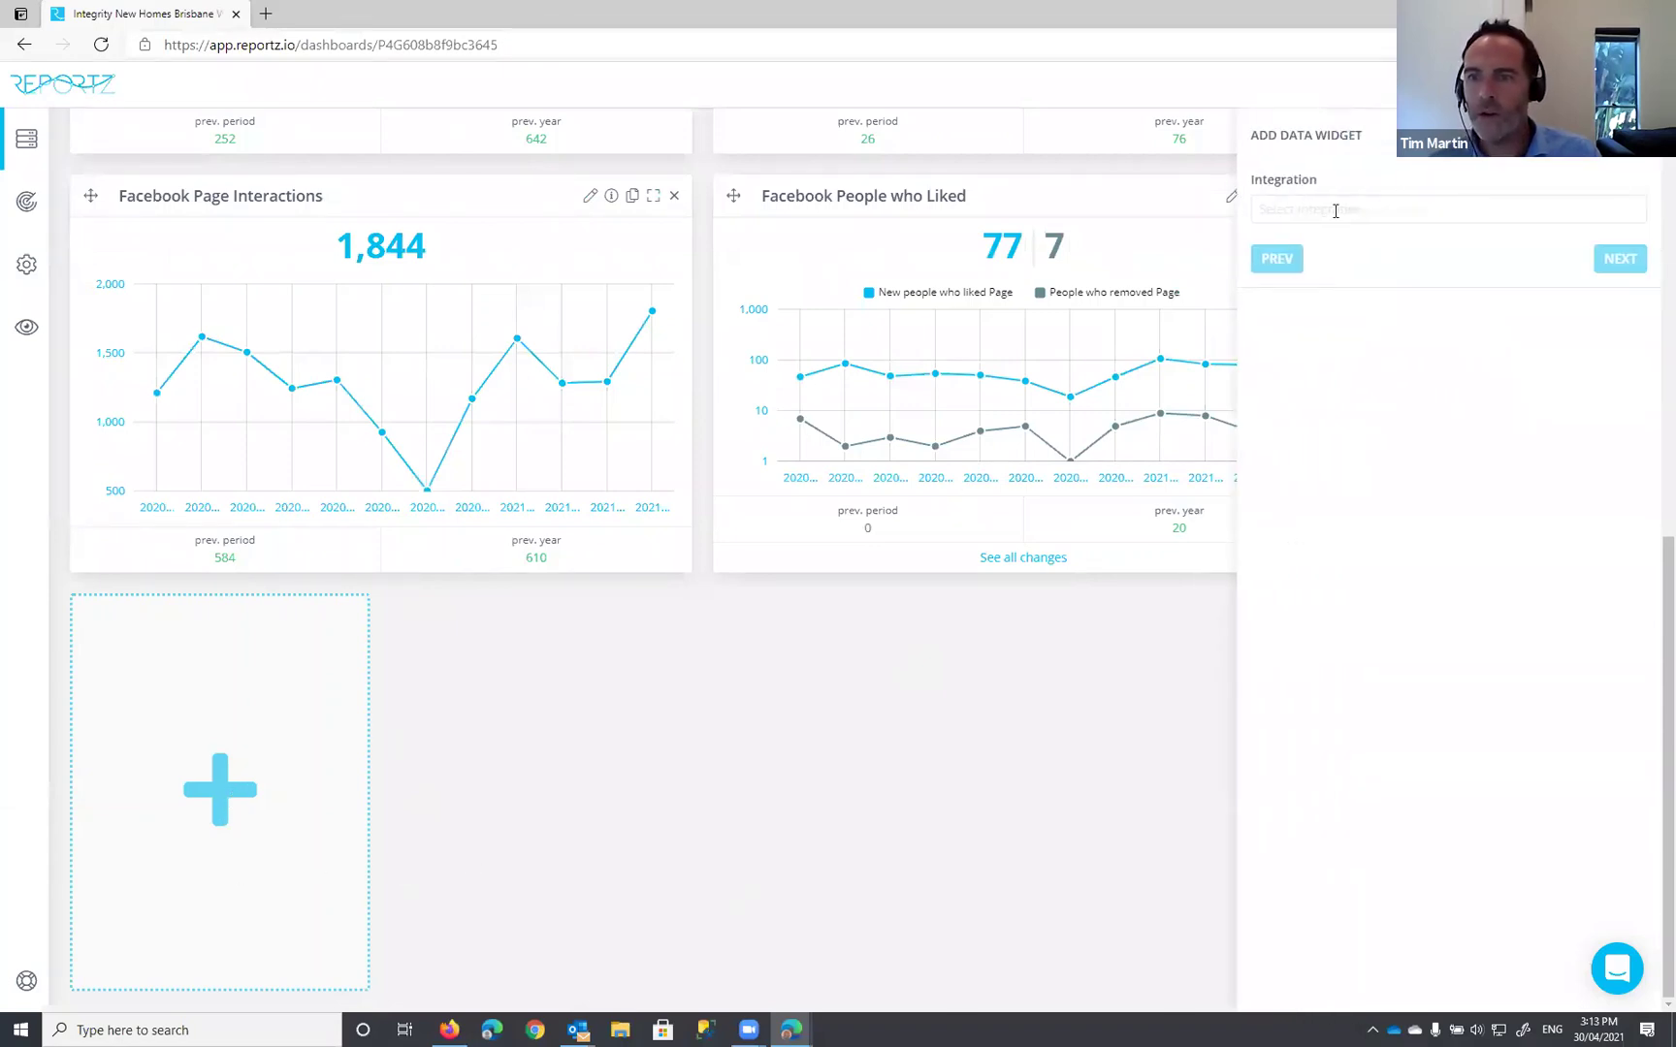
pyautogui.write('insta')
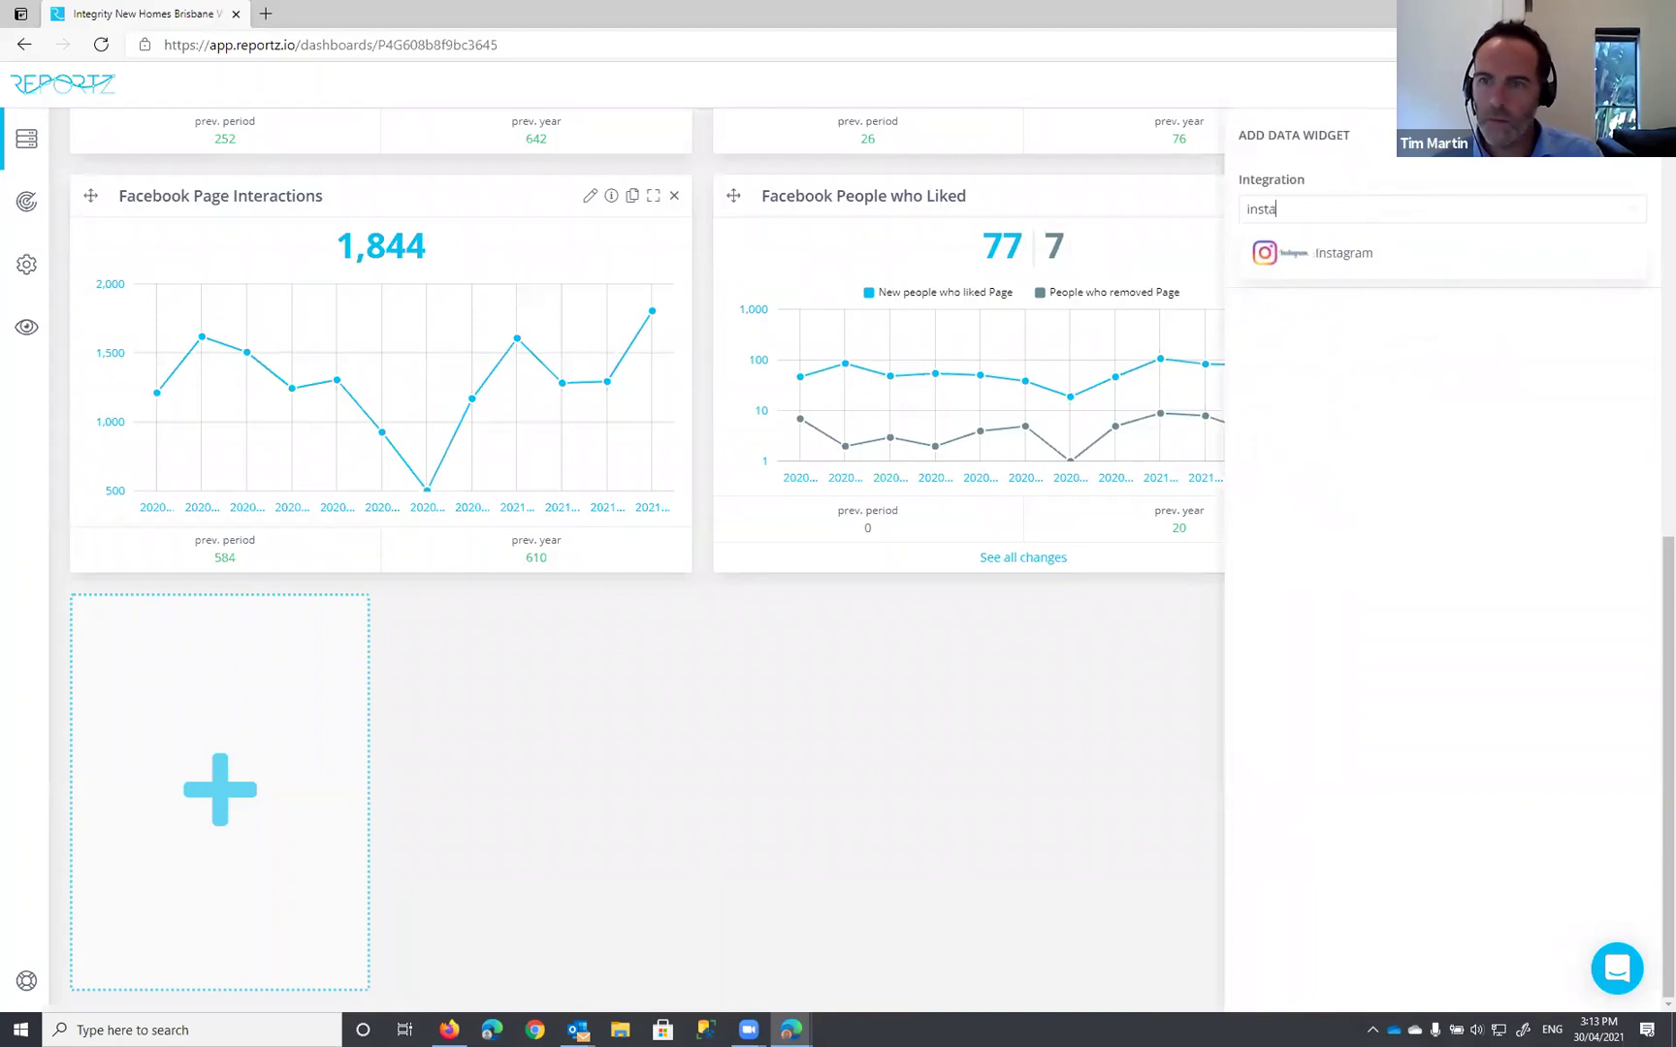
pyautogui.click(1317, 253)
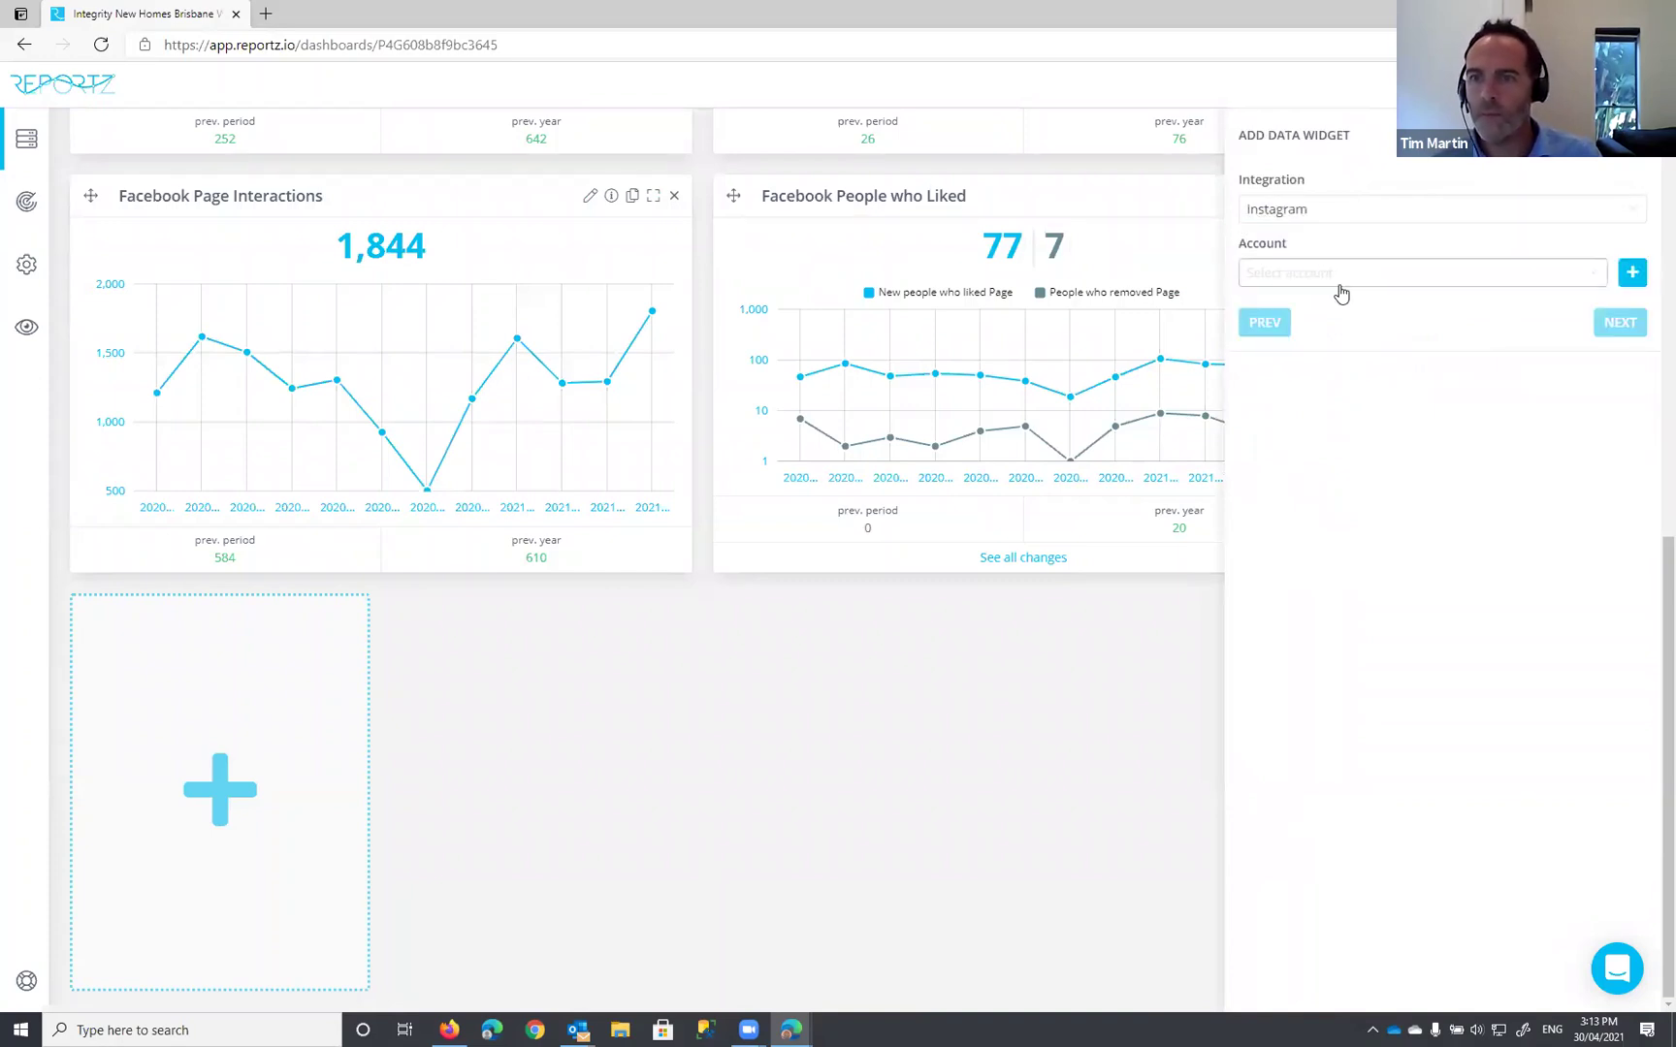
pyautogui.click(1356, 275)
pyautogui.click(1305, 344)
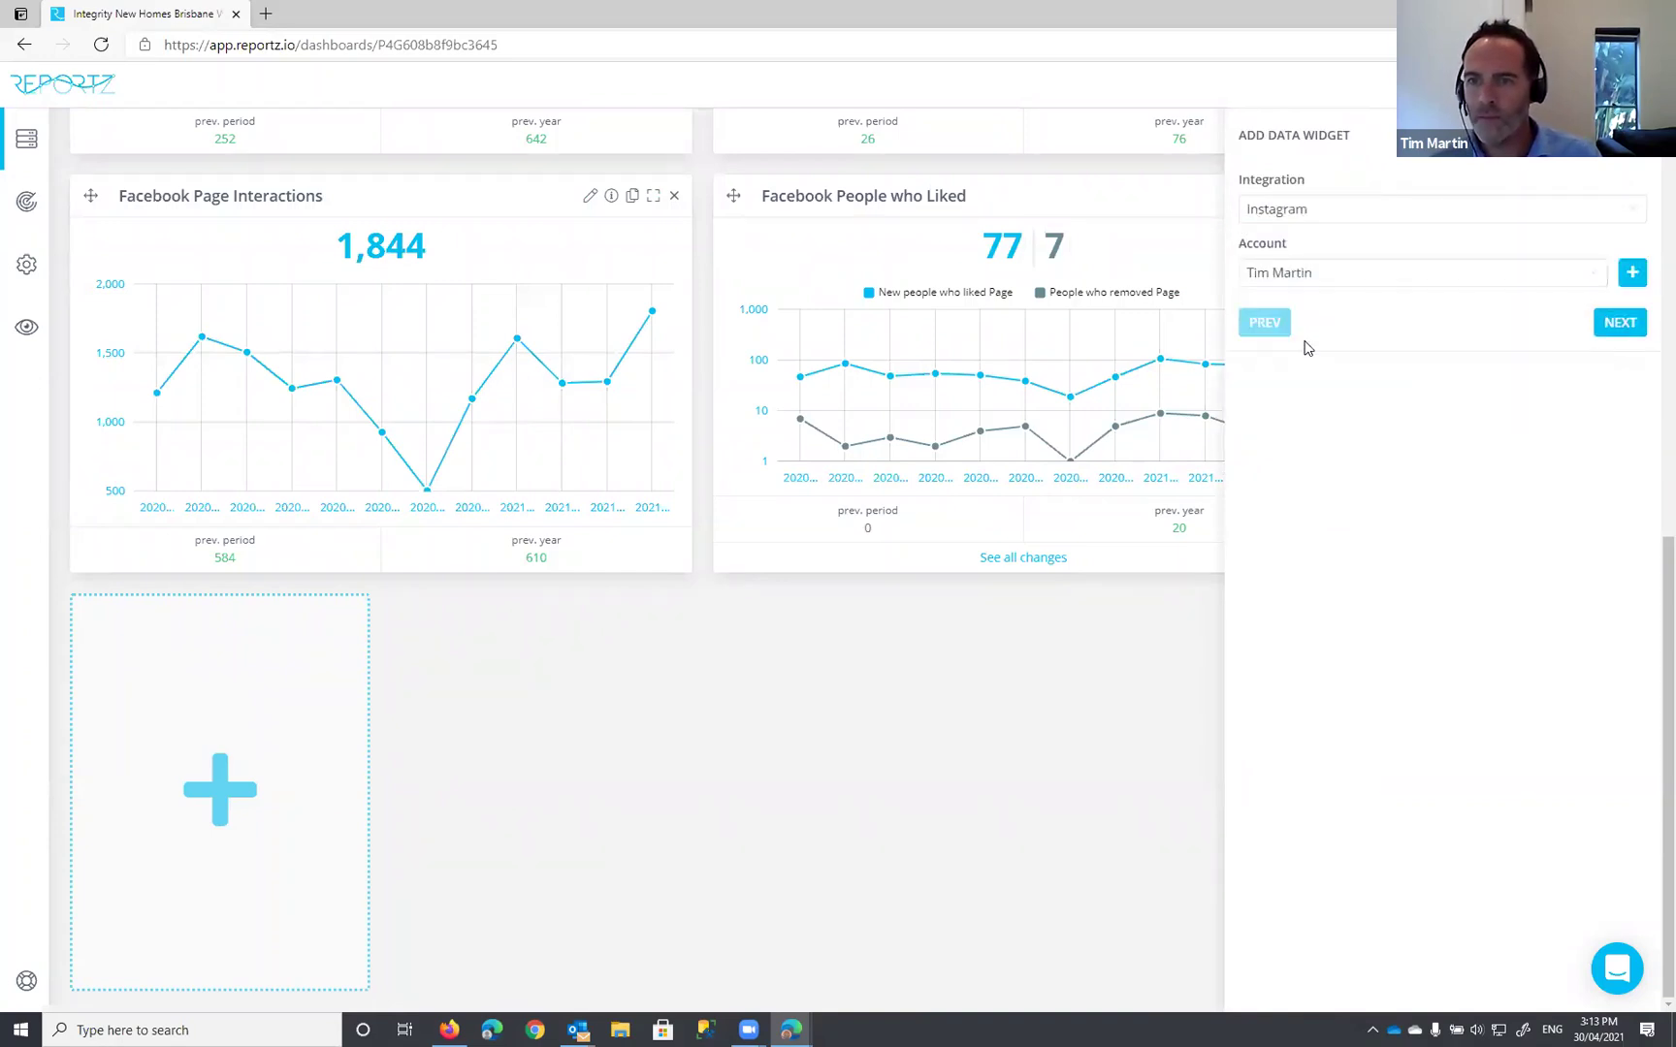
pyautogui.click(1618, 322)
pyautogui.click(1350, 211)
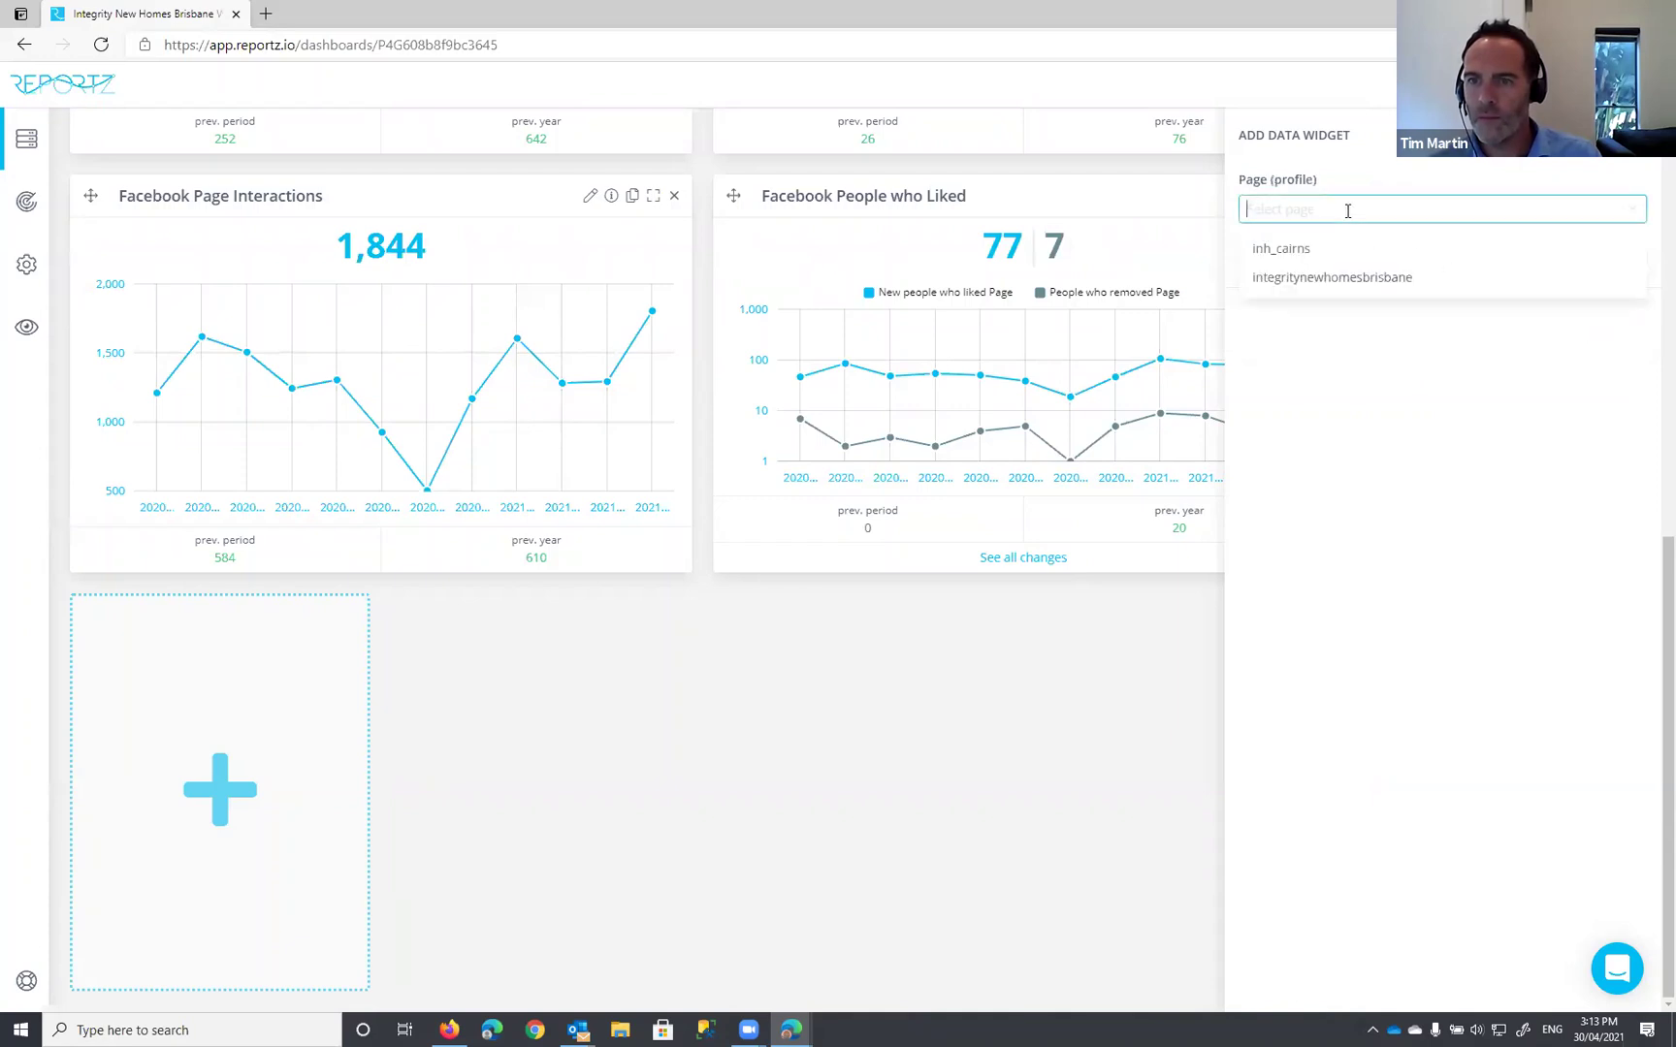
pyautogui.click(1302, 288)
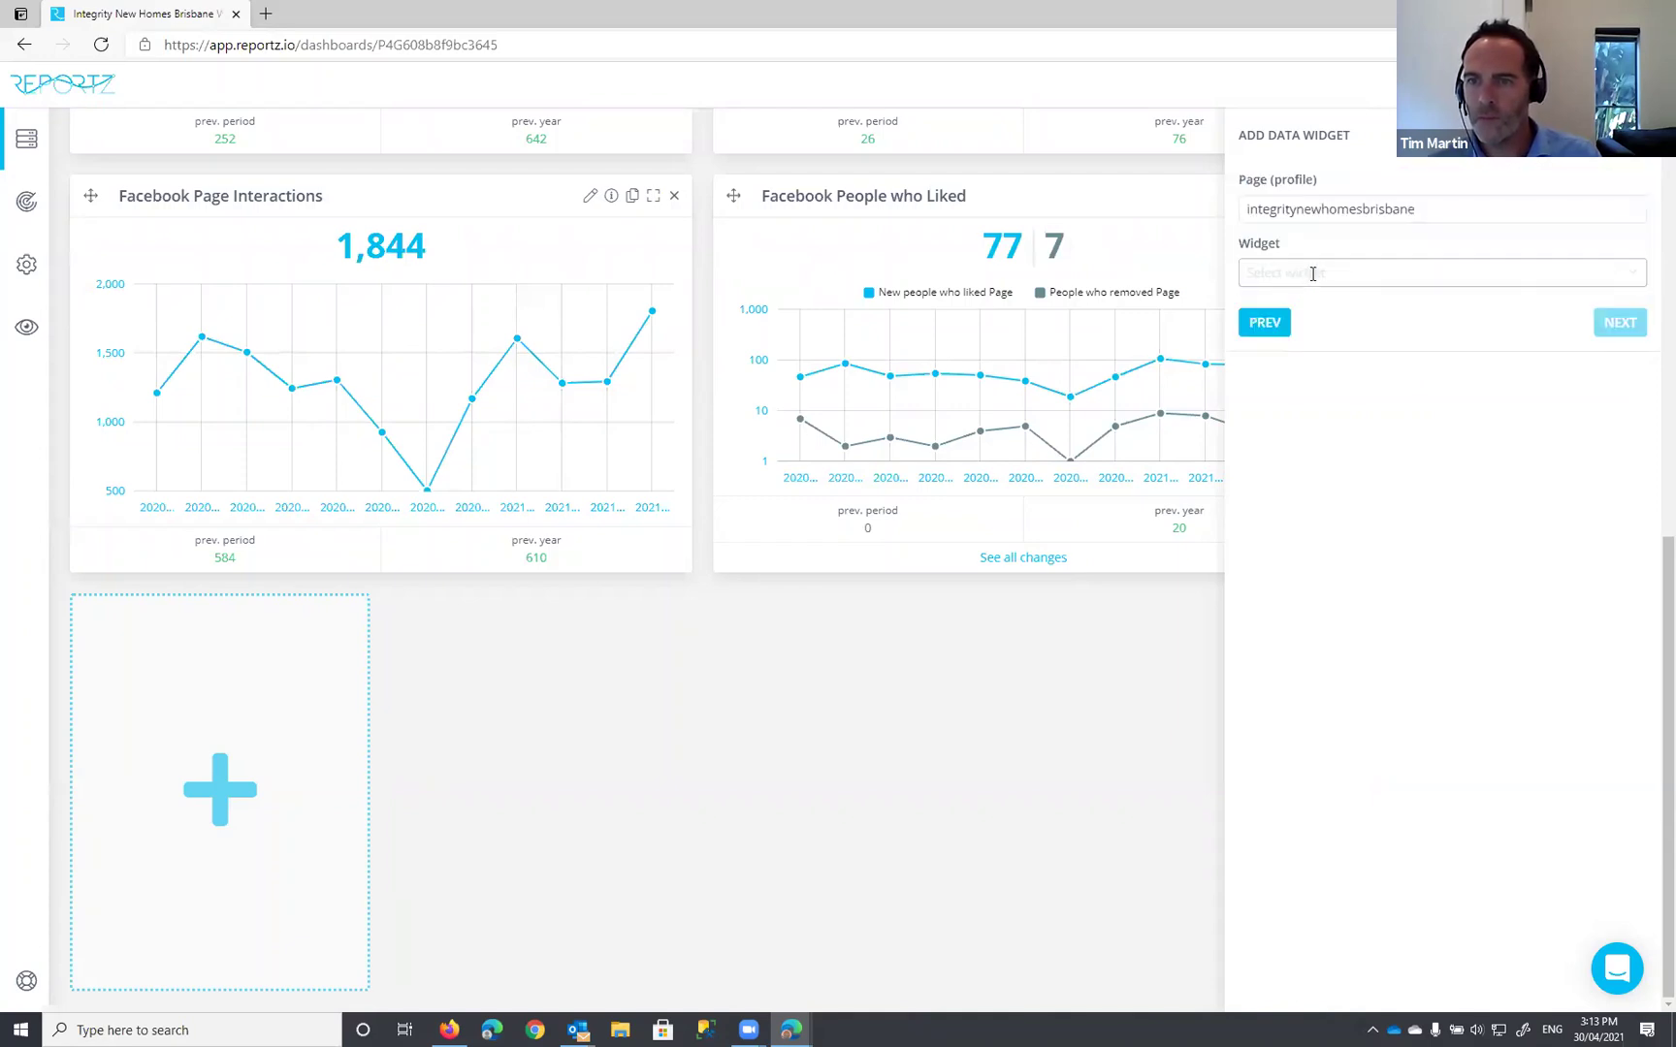
# Step: Add the Followers widget, titled 'Instagram Followers', to the dashboard
pyautogui.click(1319, 273)
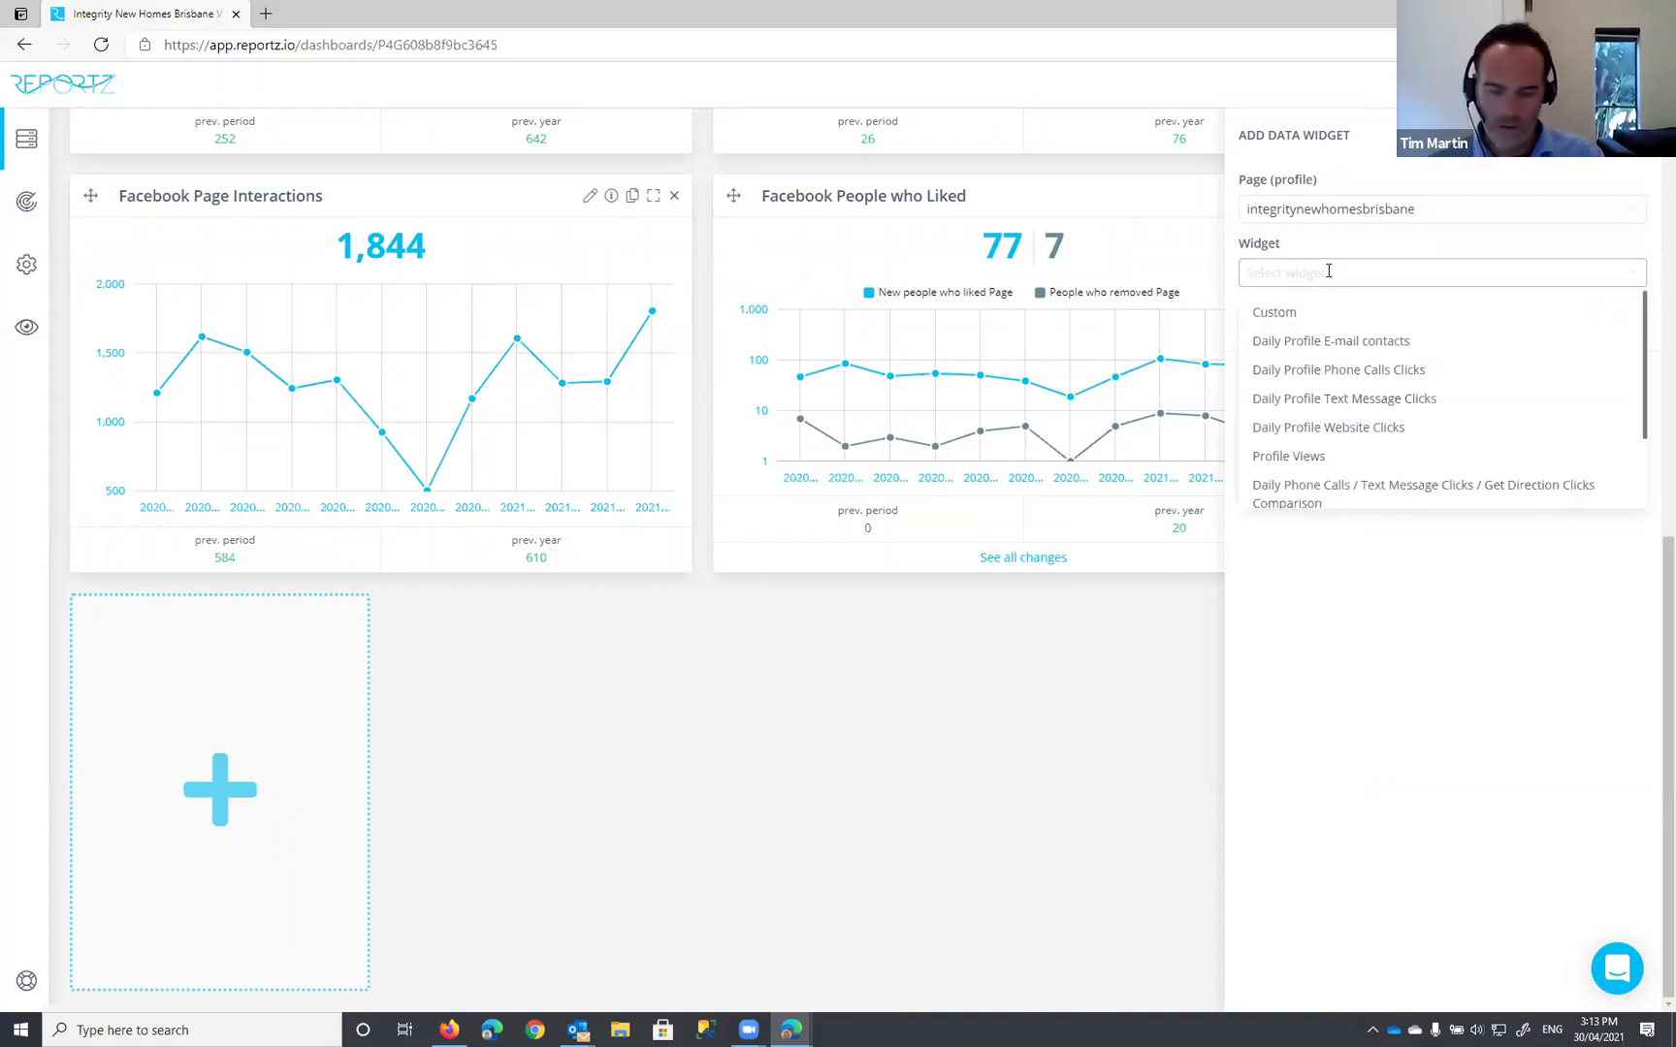
pyautogui.write('fol')
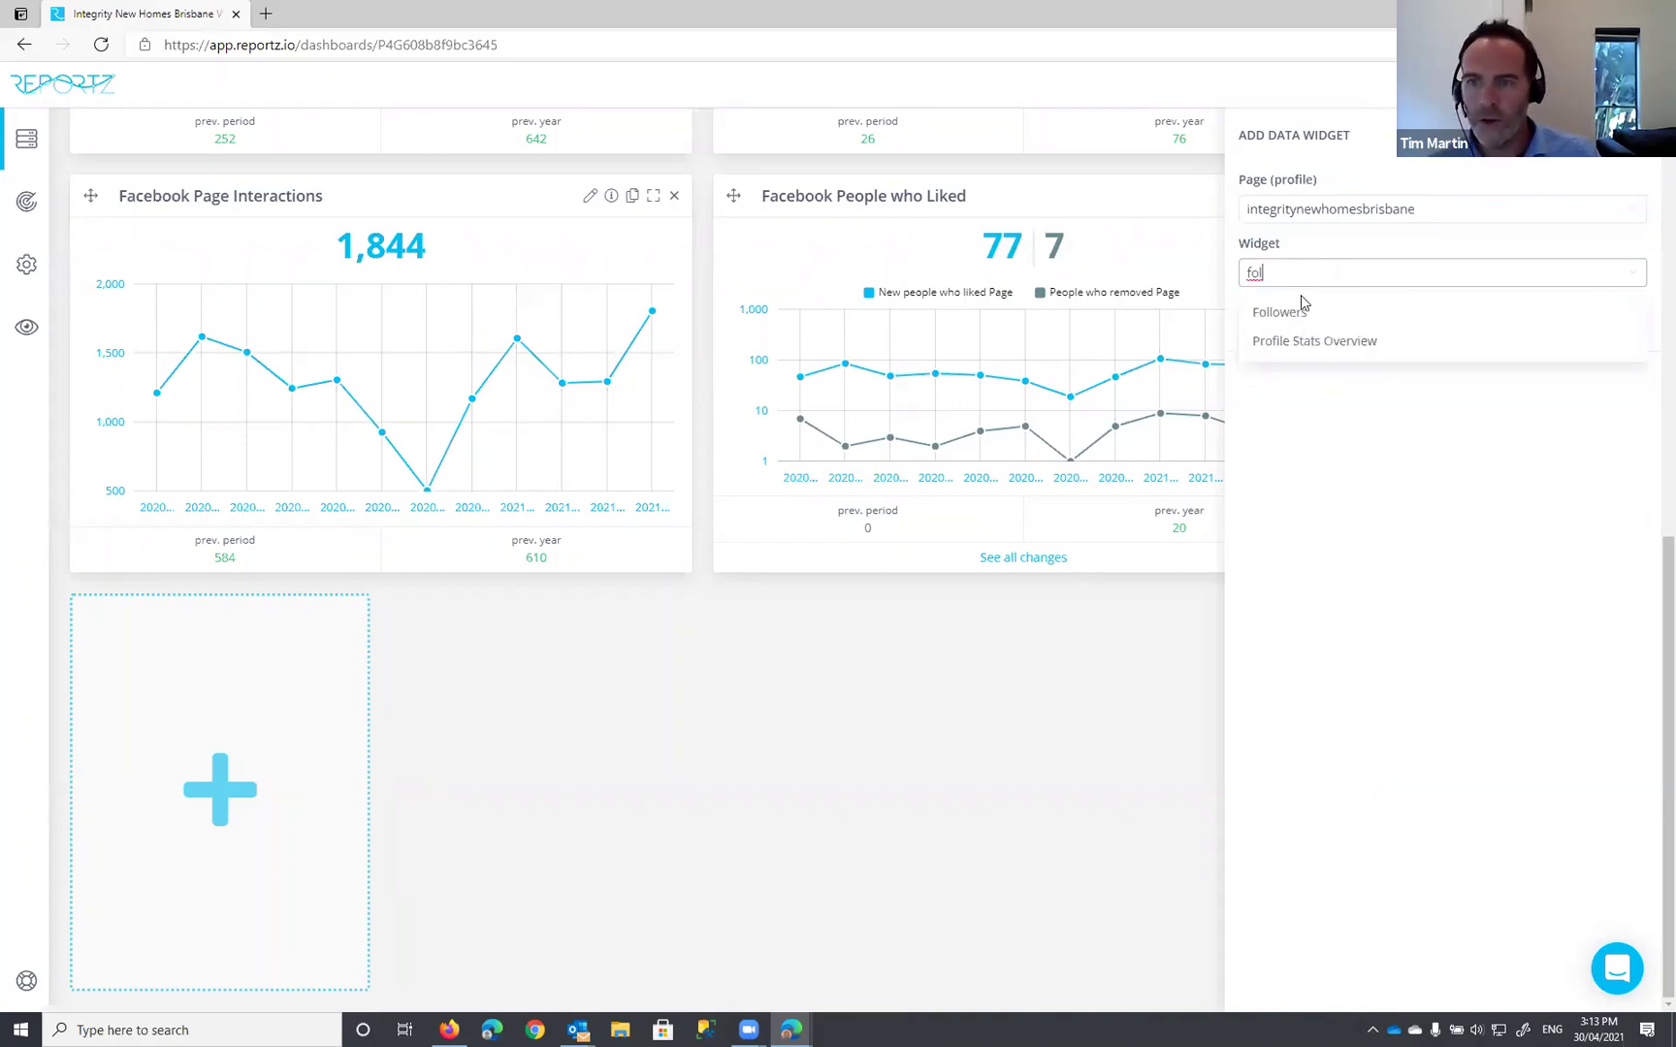
pyautogui.click(1288, 318)
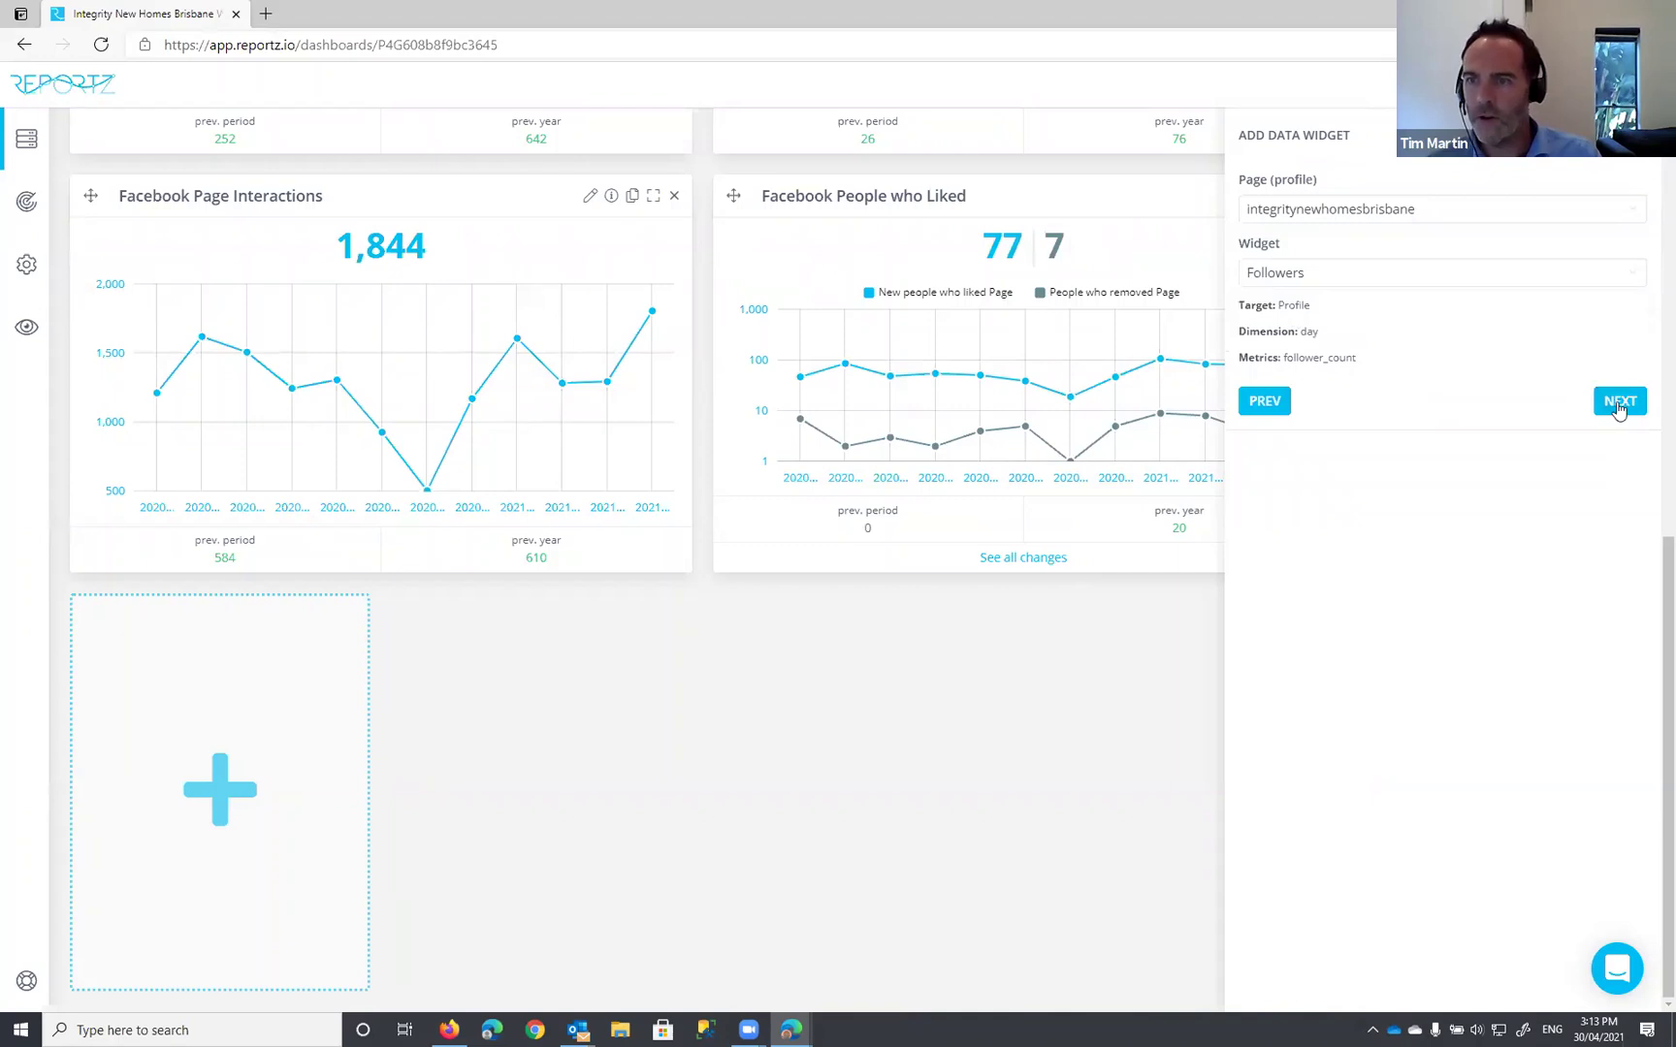
pyautogui.click(1618, 408)
pyautogui.click(1328, 205)
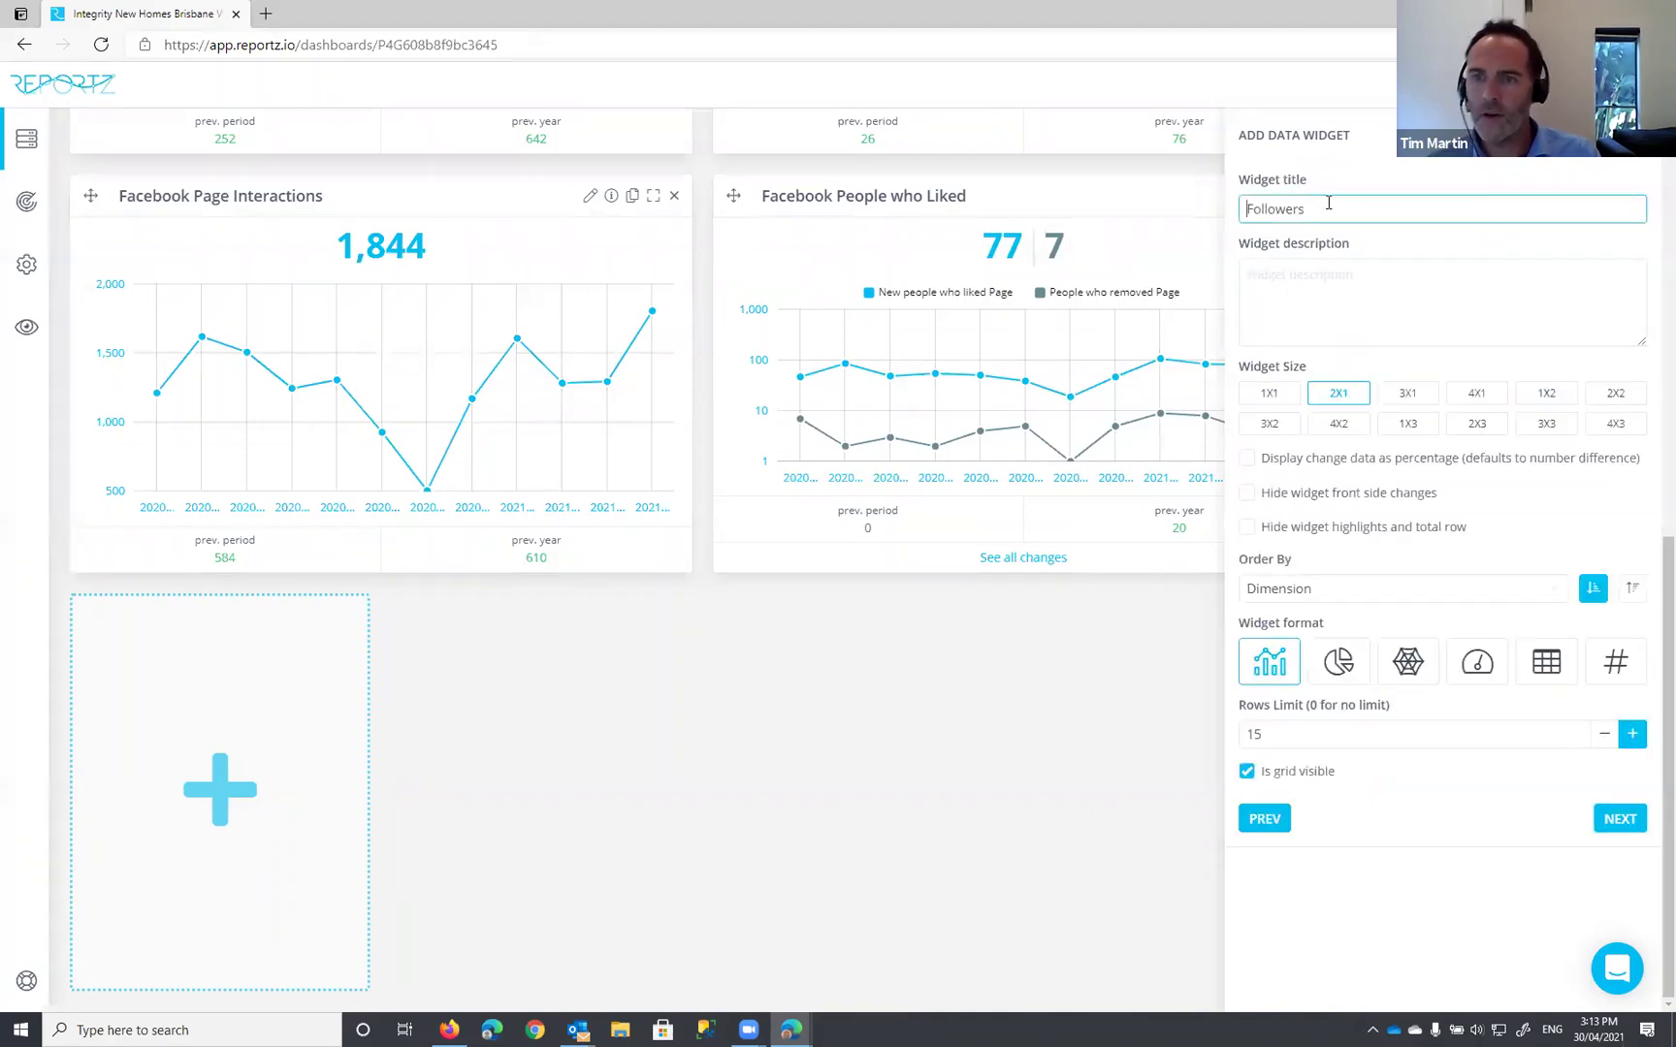
pyautogui.press('Home')
pyautogui.write('Instagram')
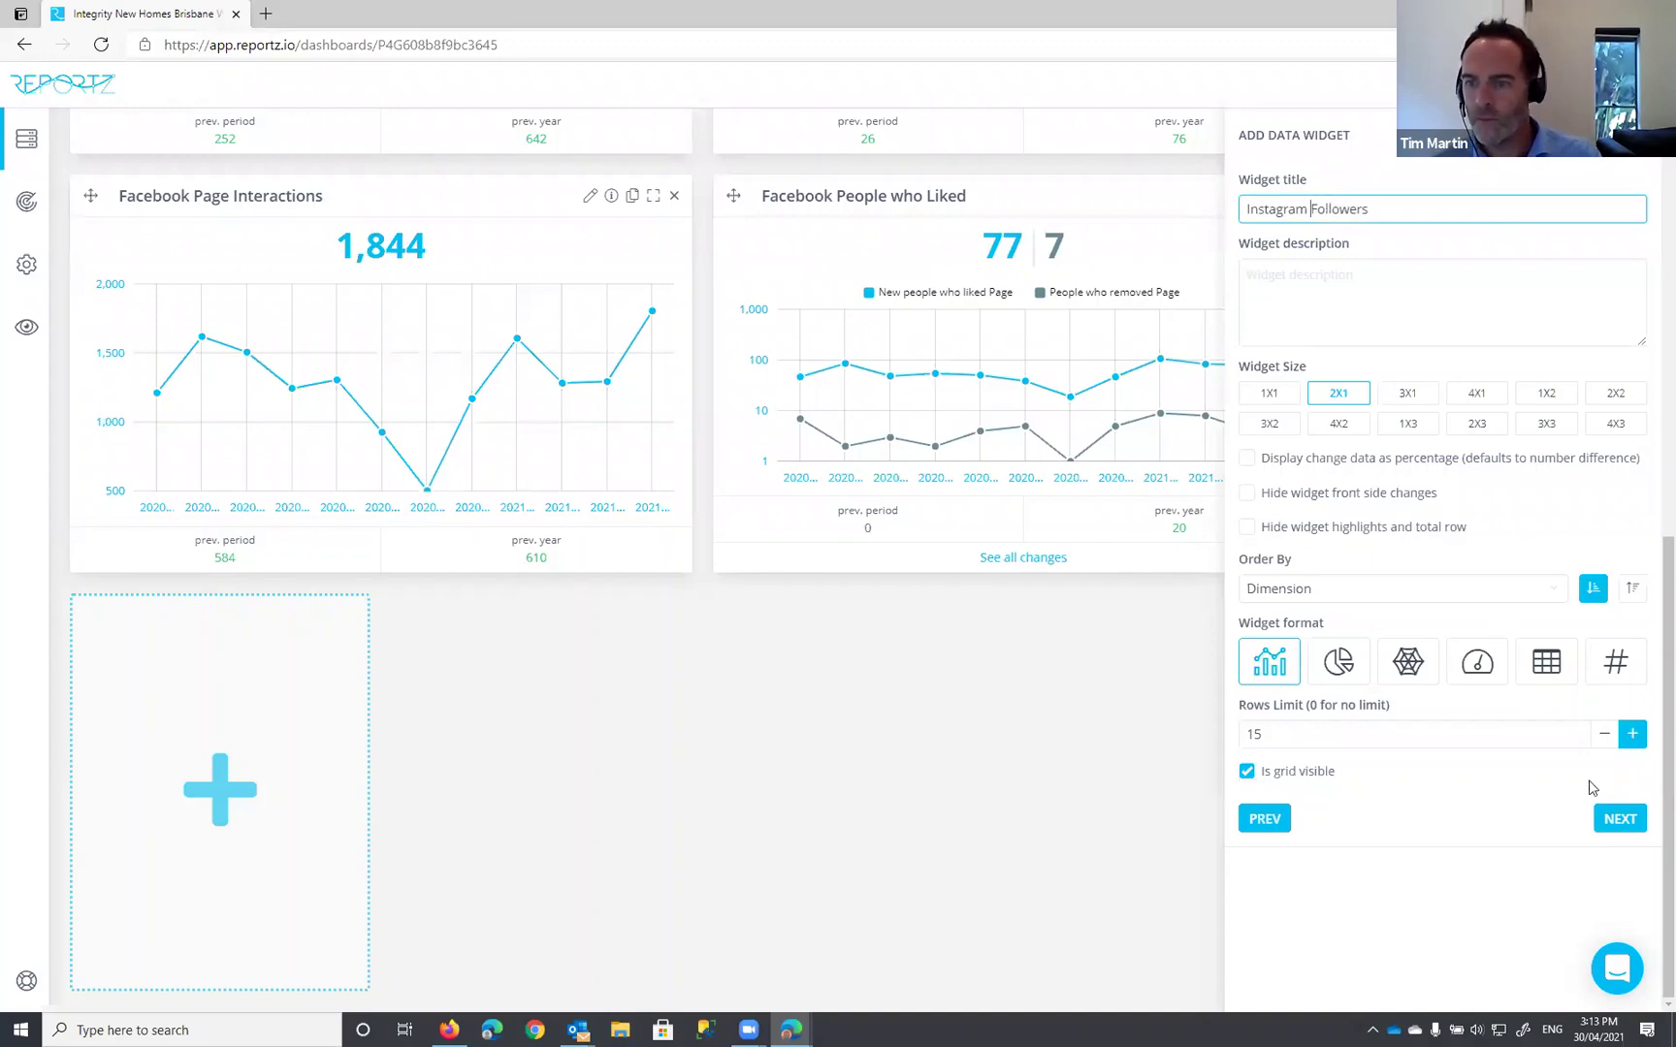
pyautogui.click(1618, 820)
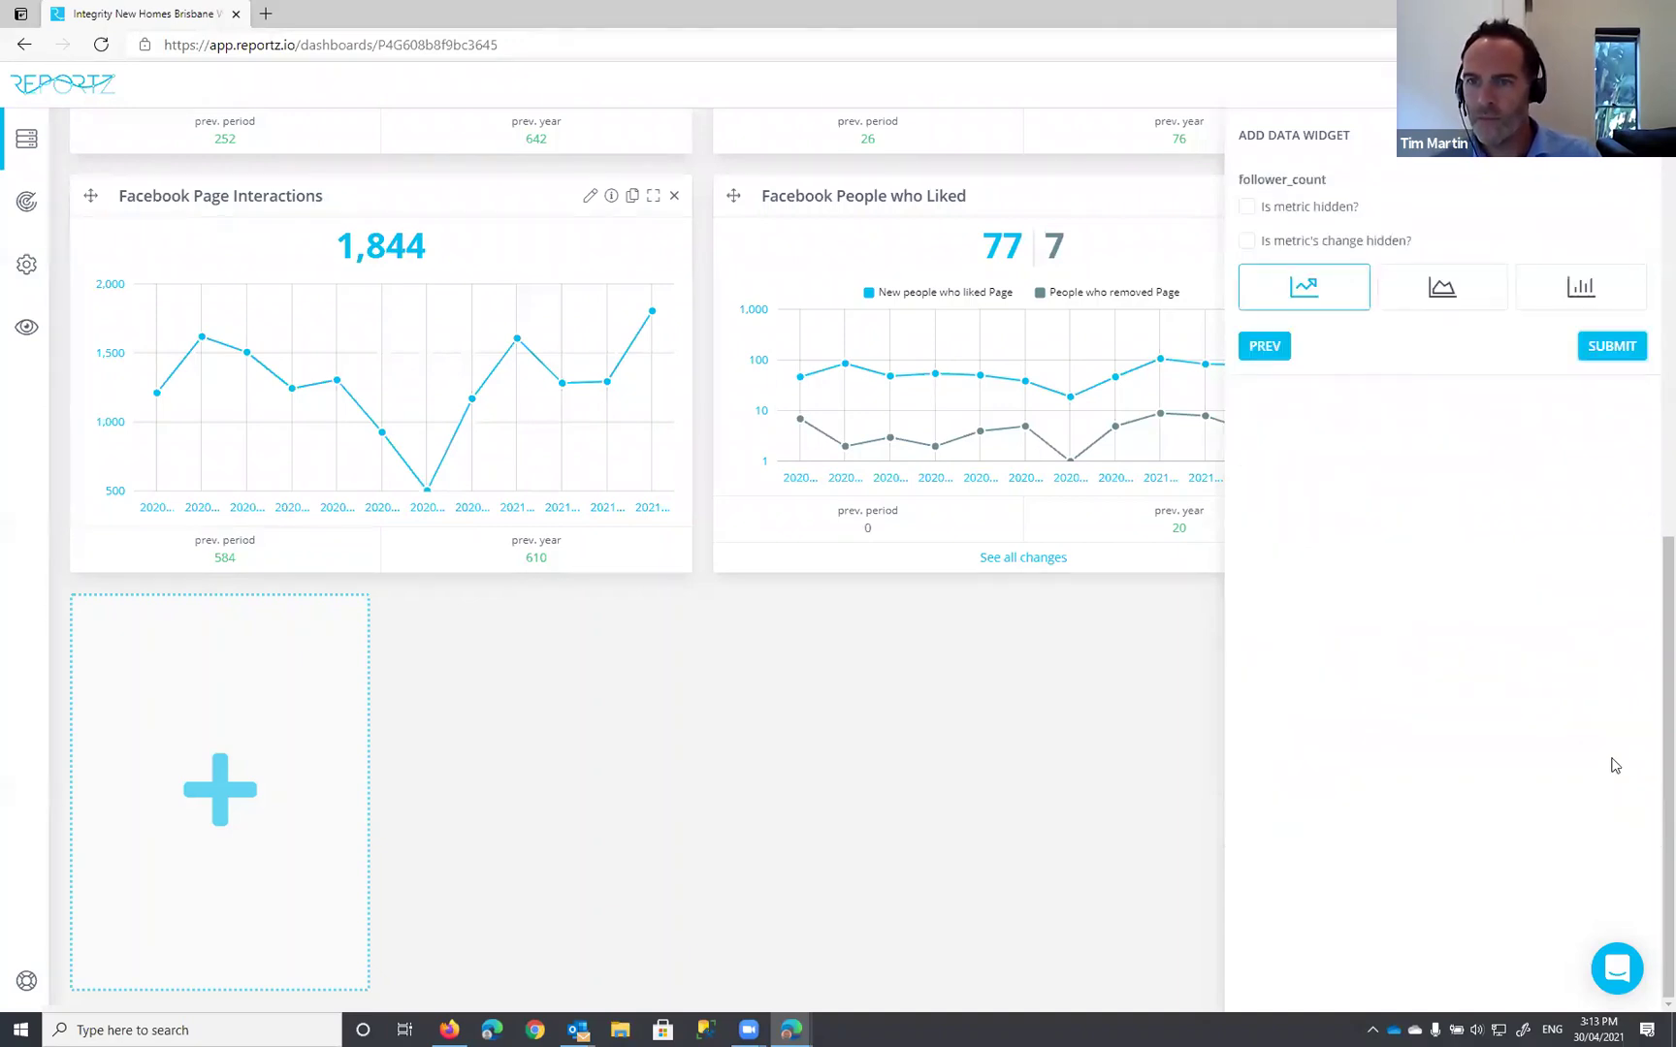
pyautogui.click(1610, 349)
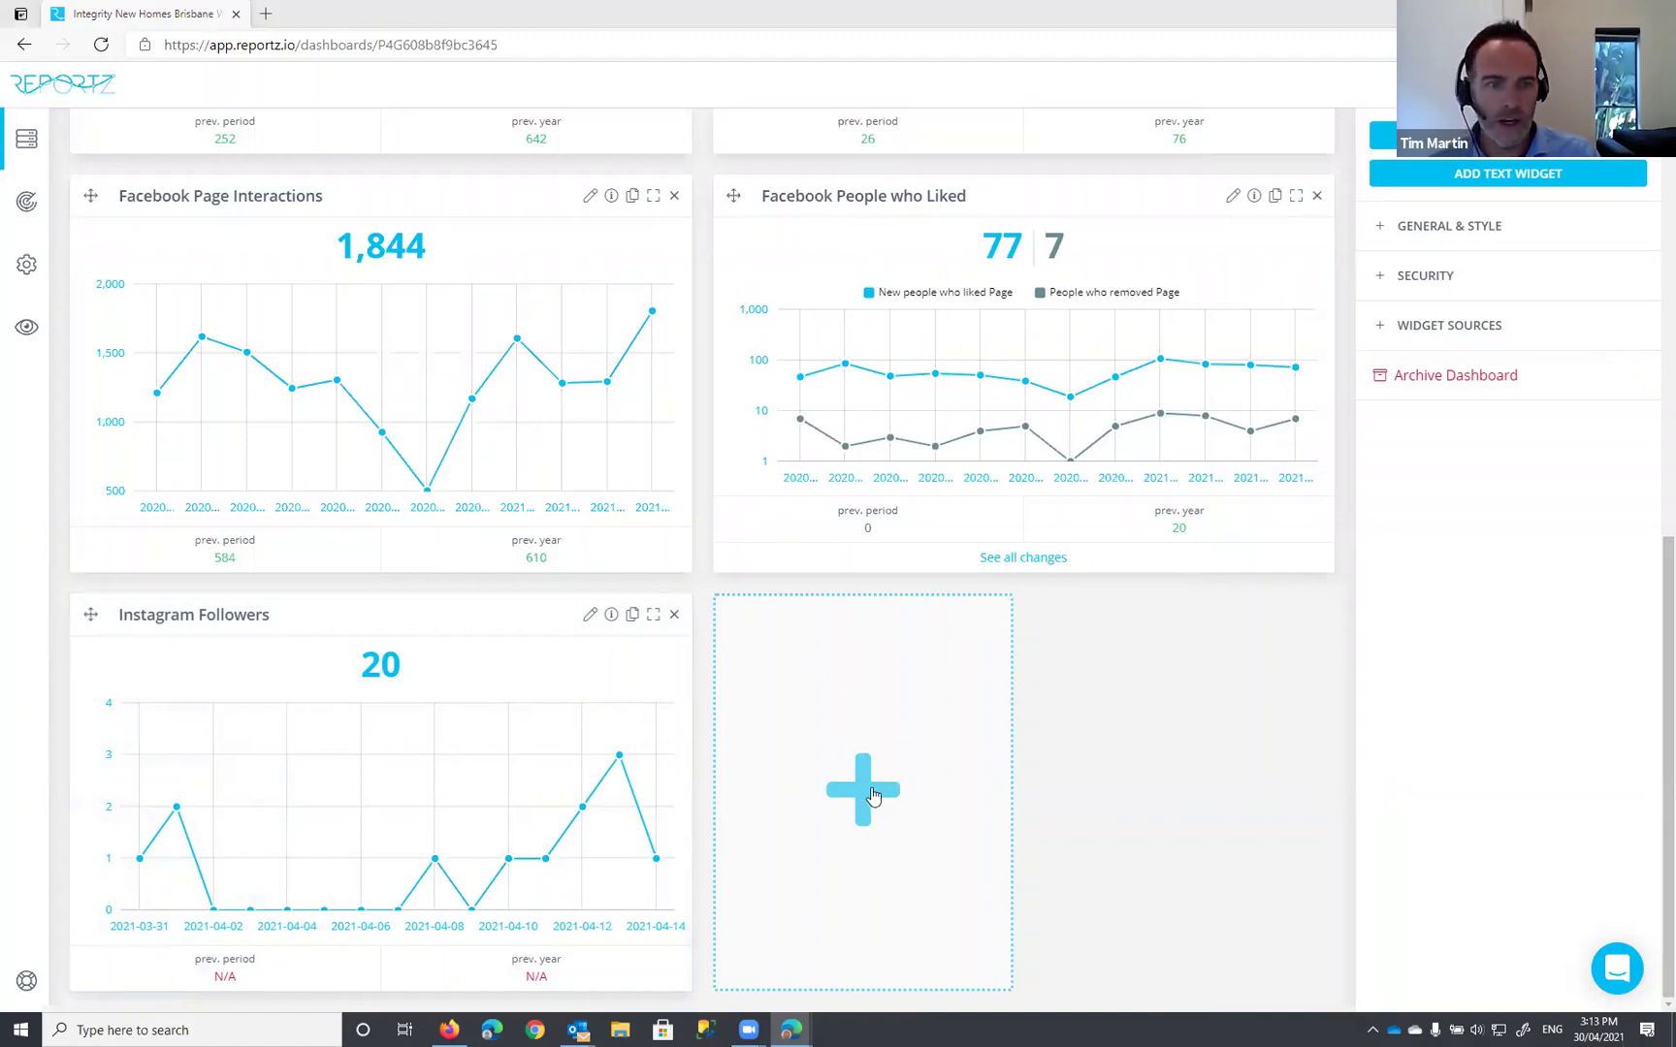
# Step: In the next empty slot, connect Instagram with the Instagram account and the main profile
pyautogui.click(873, 795)
pyautogui.click(1363, 212)
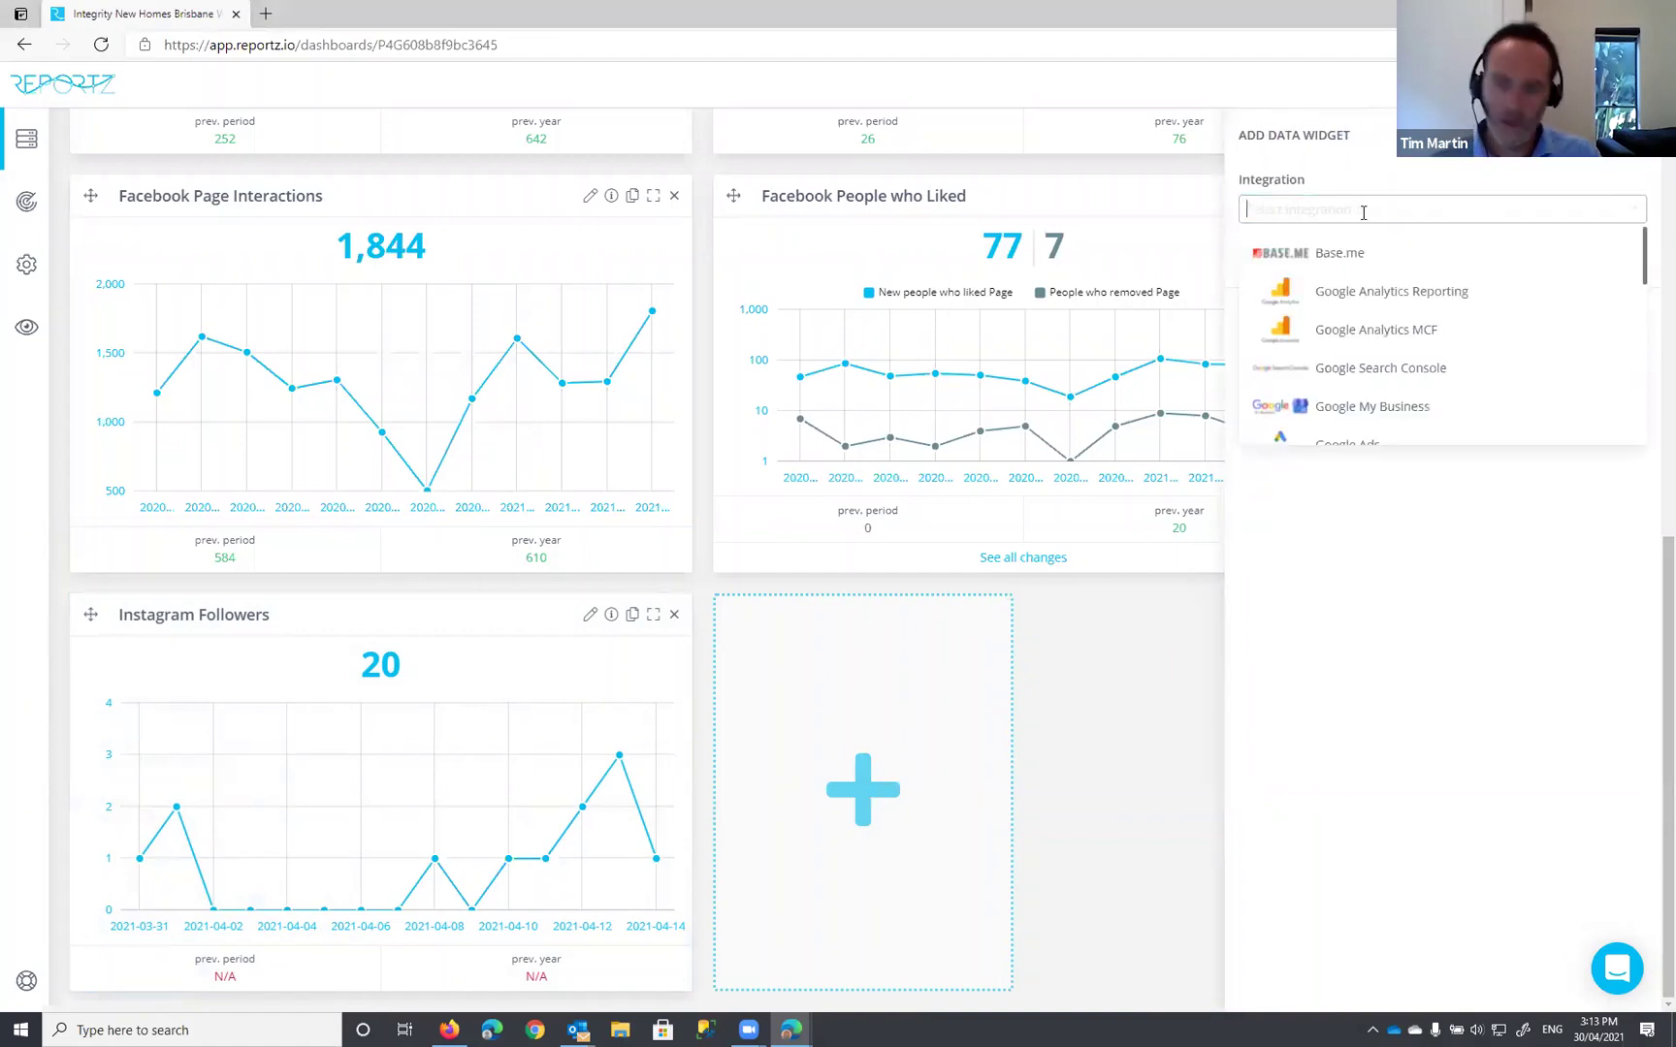
pyautogui.write('insta')
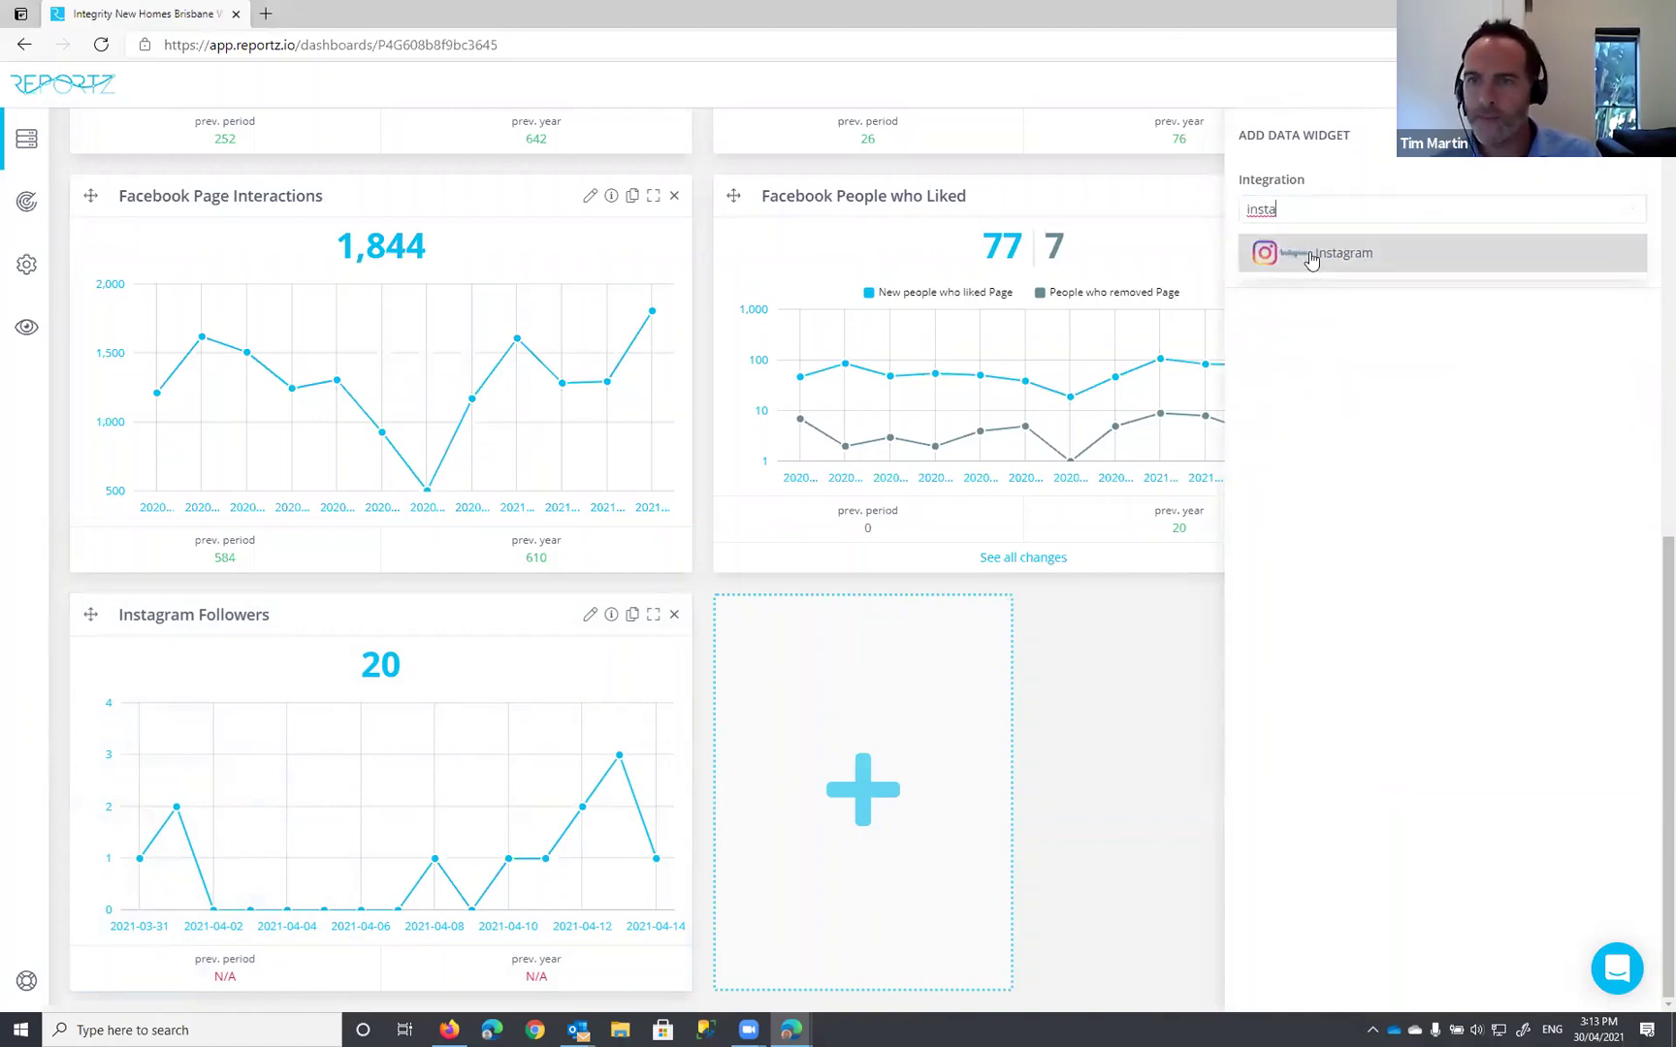
pyautogui.click(1312, 260)
pyautogui.click(1327, 275)
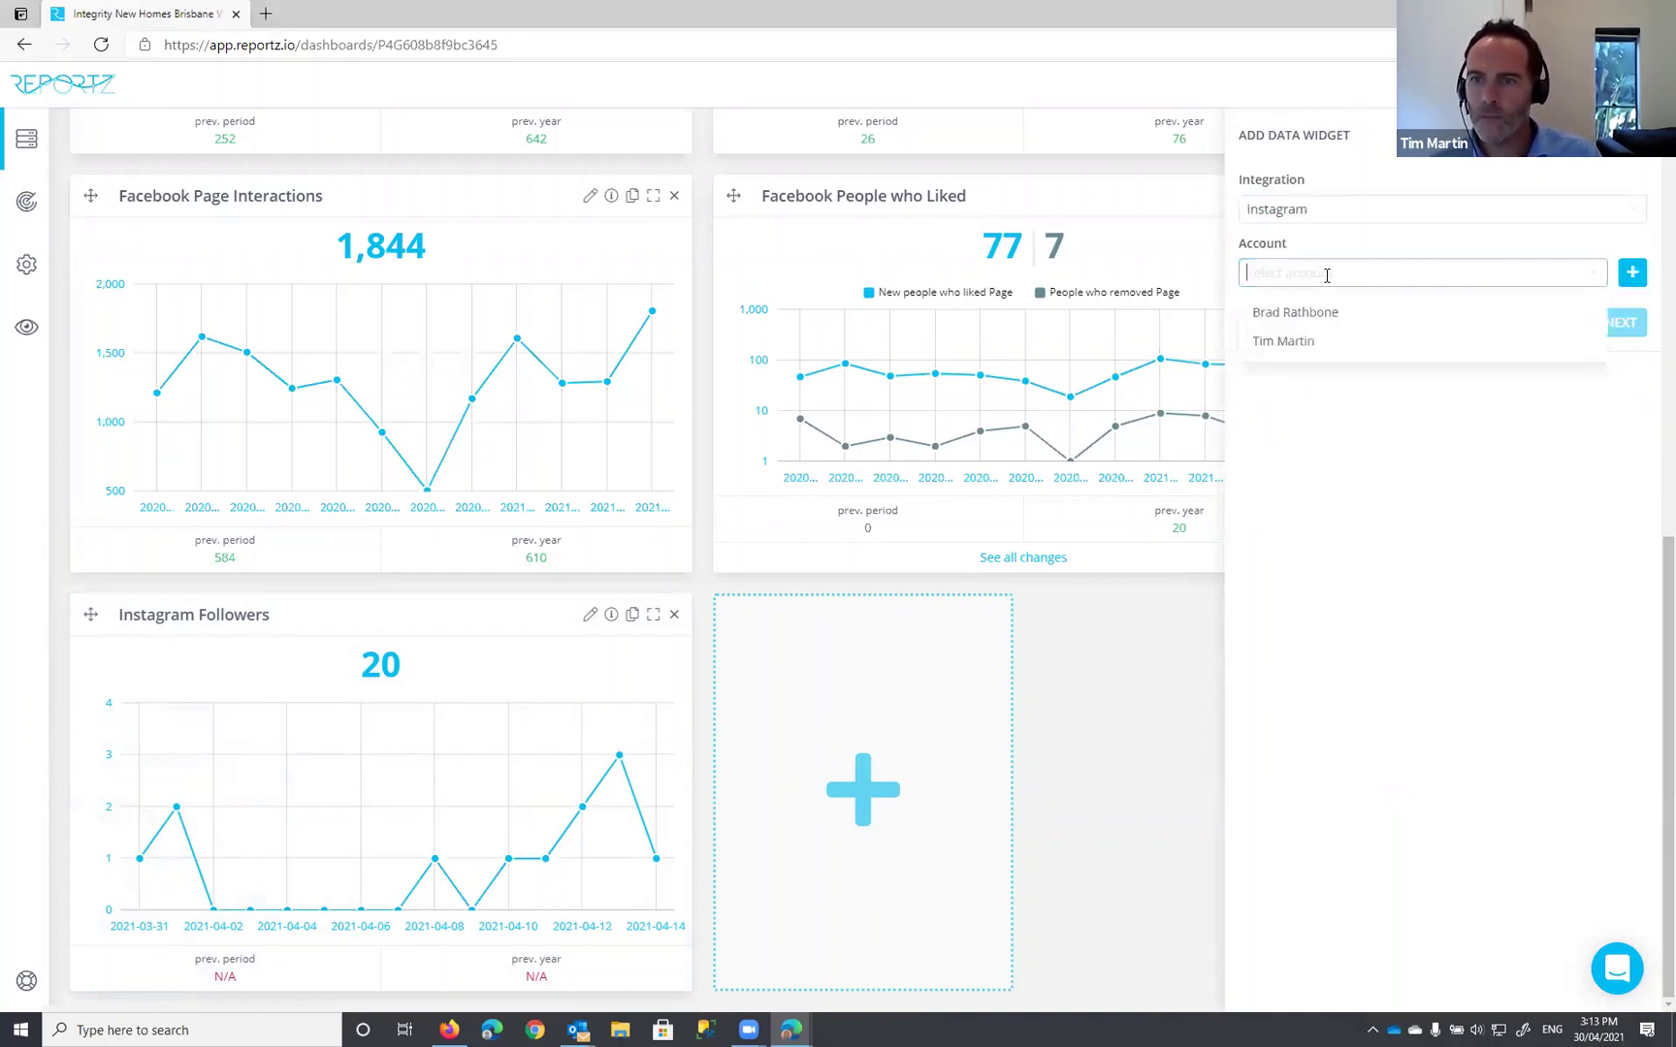
pyautogui.click(1318, 341)
pyautogui.click(1624, 317)
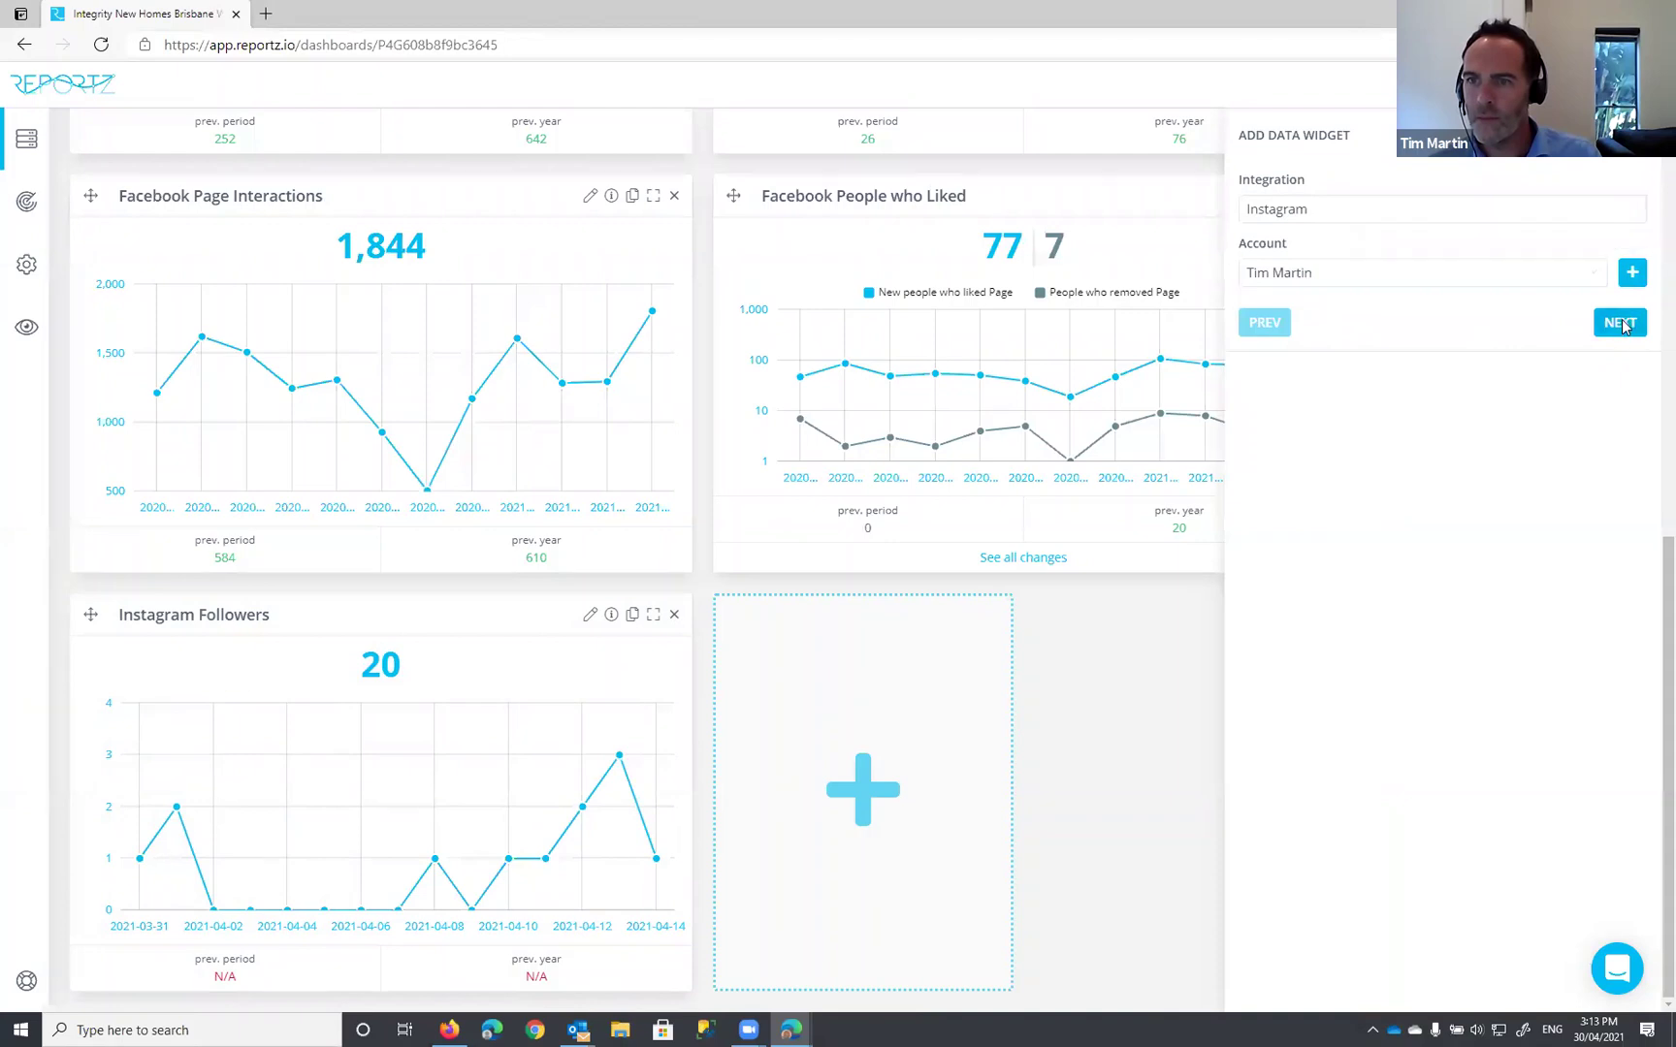
pyautogui.click(1337, 210)
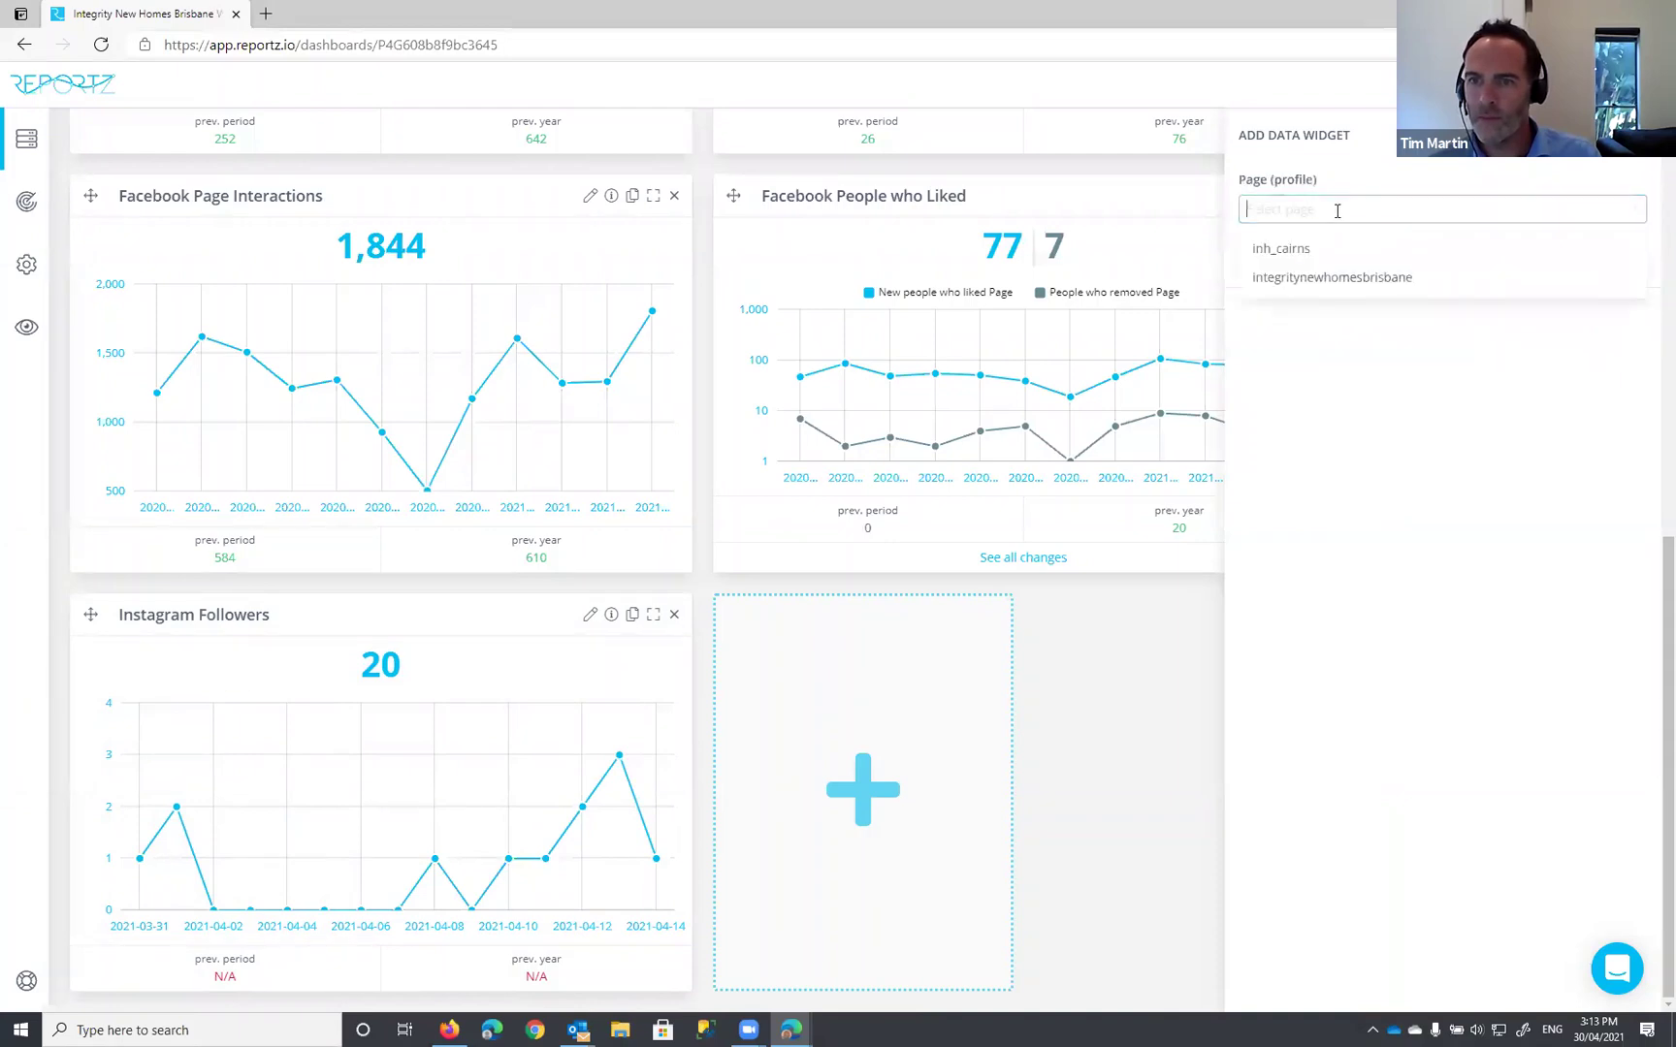
pyautogui.click(1343, 280)
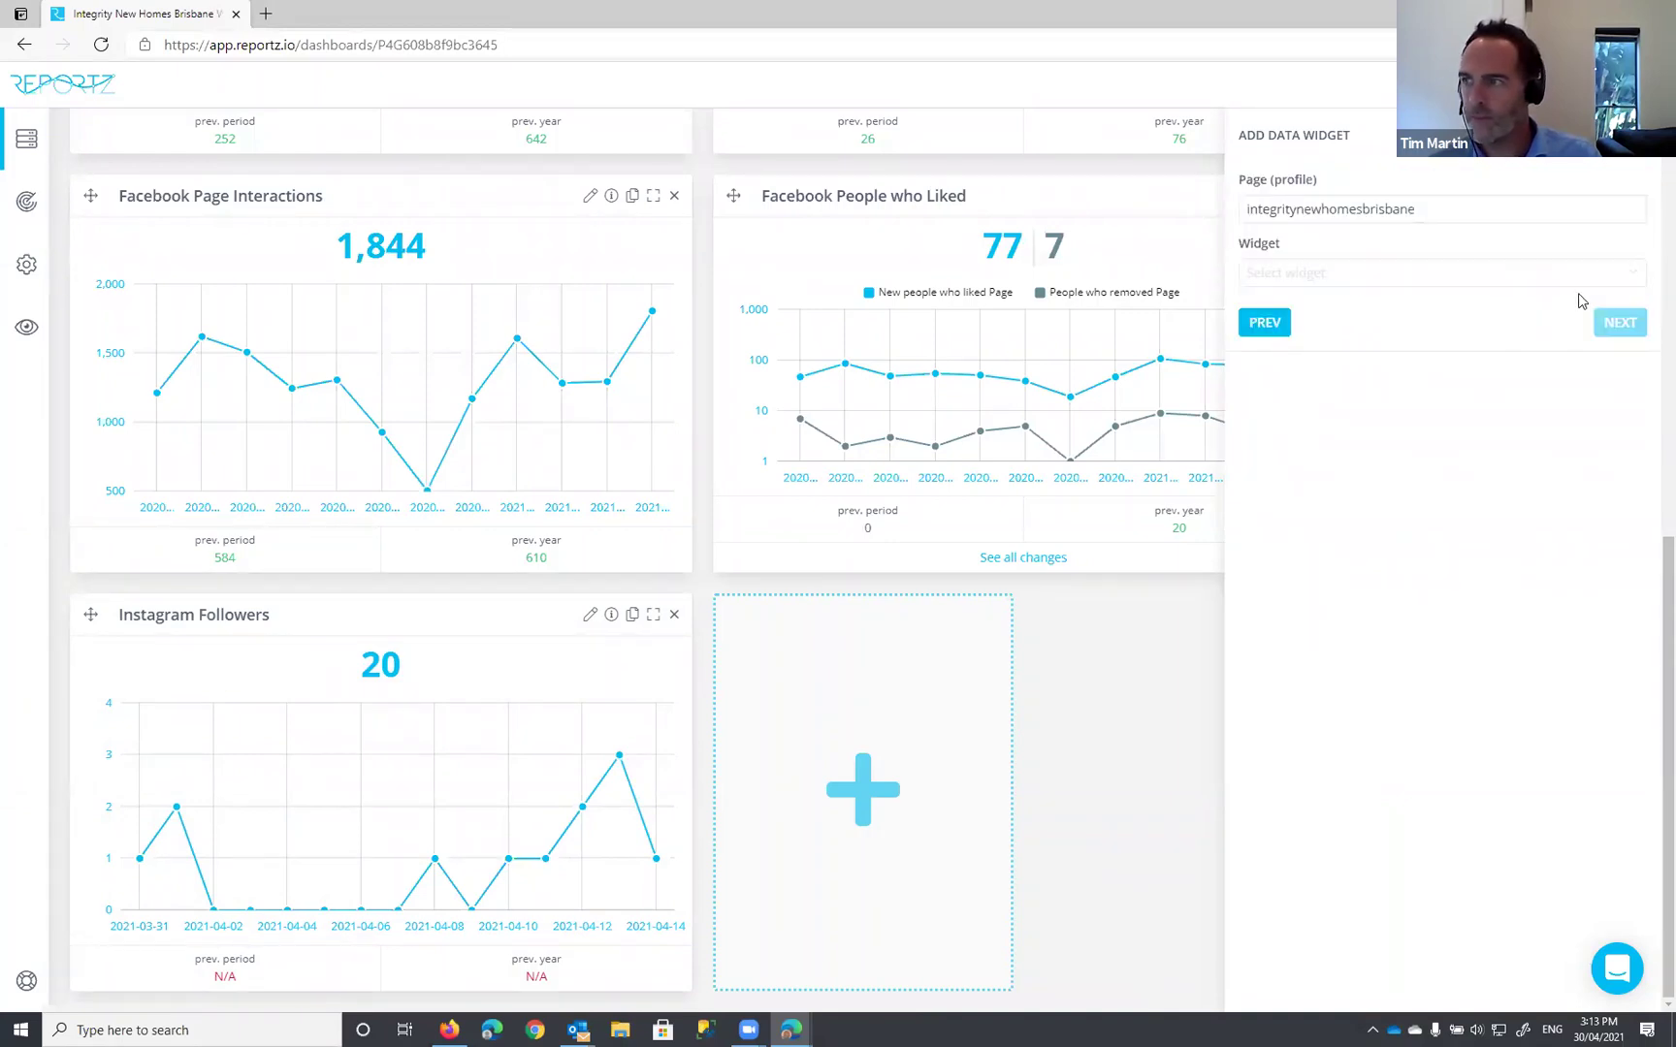
# Step: Add the Profile Views widget, titled 'Instagram Profile Views', as a line chart
pyautogui.click(1453, 283)
pyautogui.write('prof')
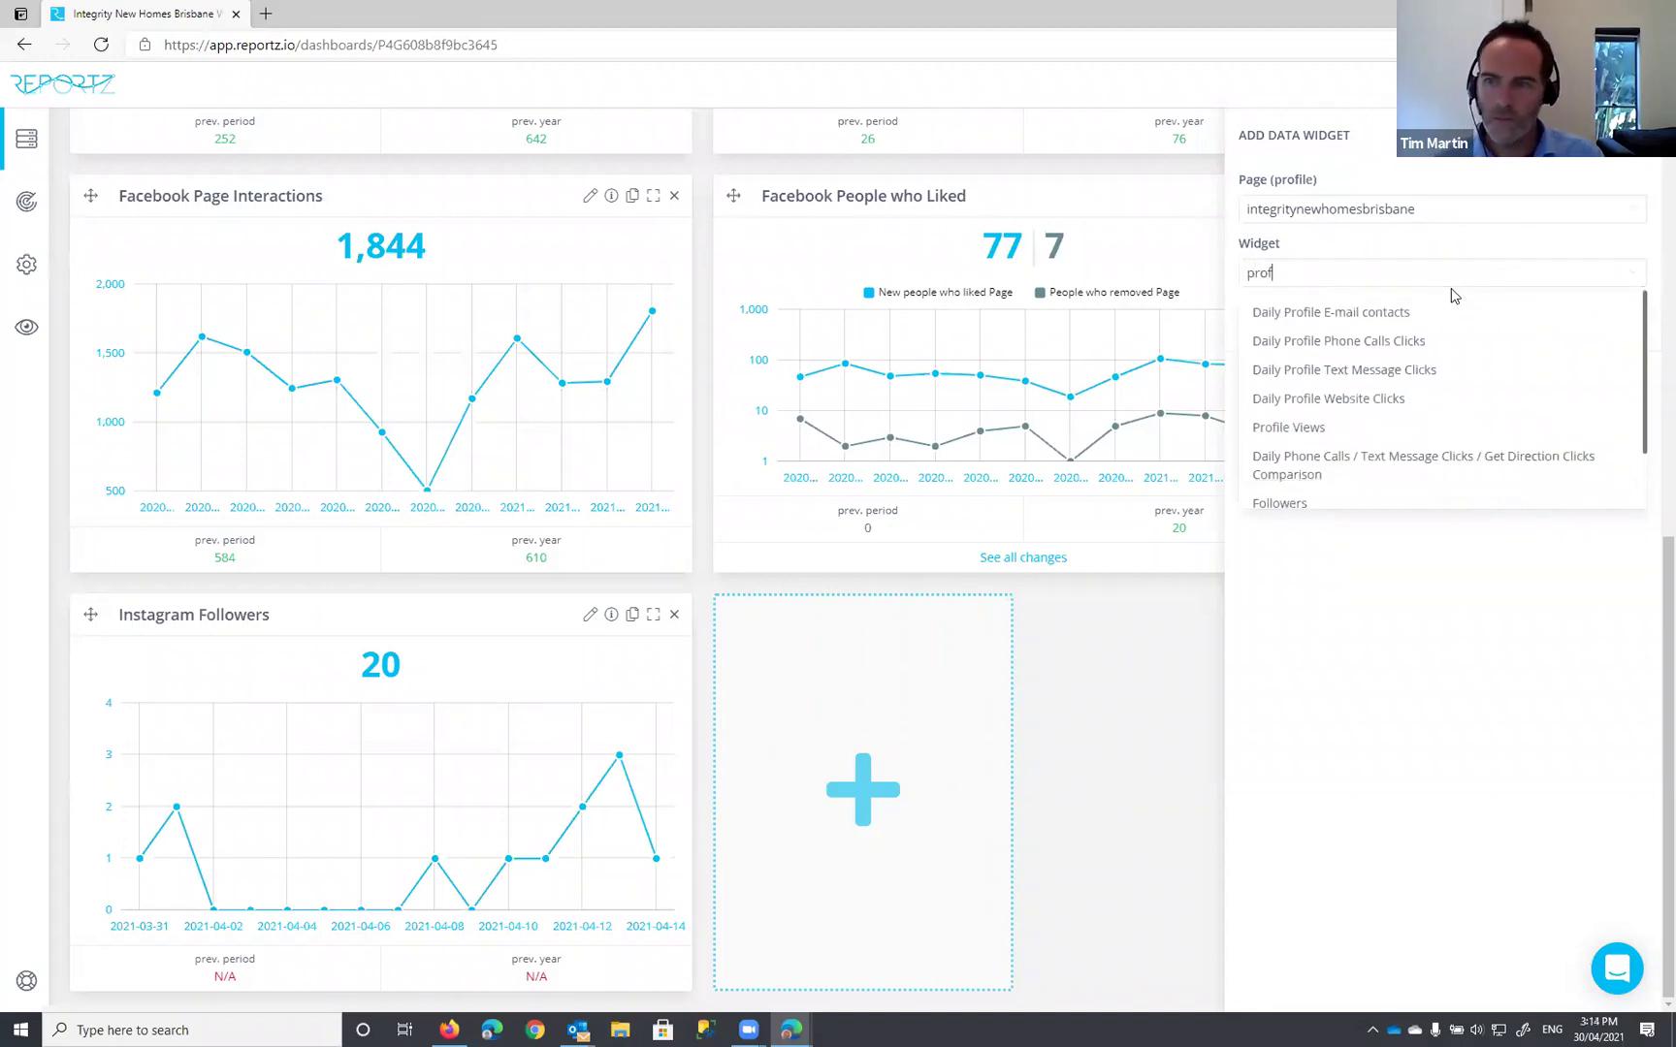
pyautogui.write('ile v')
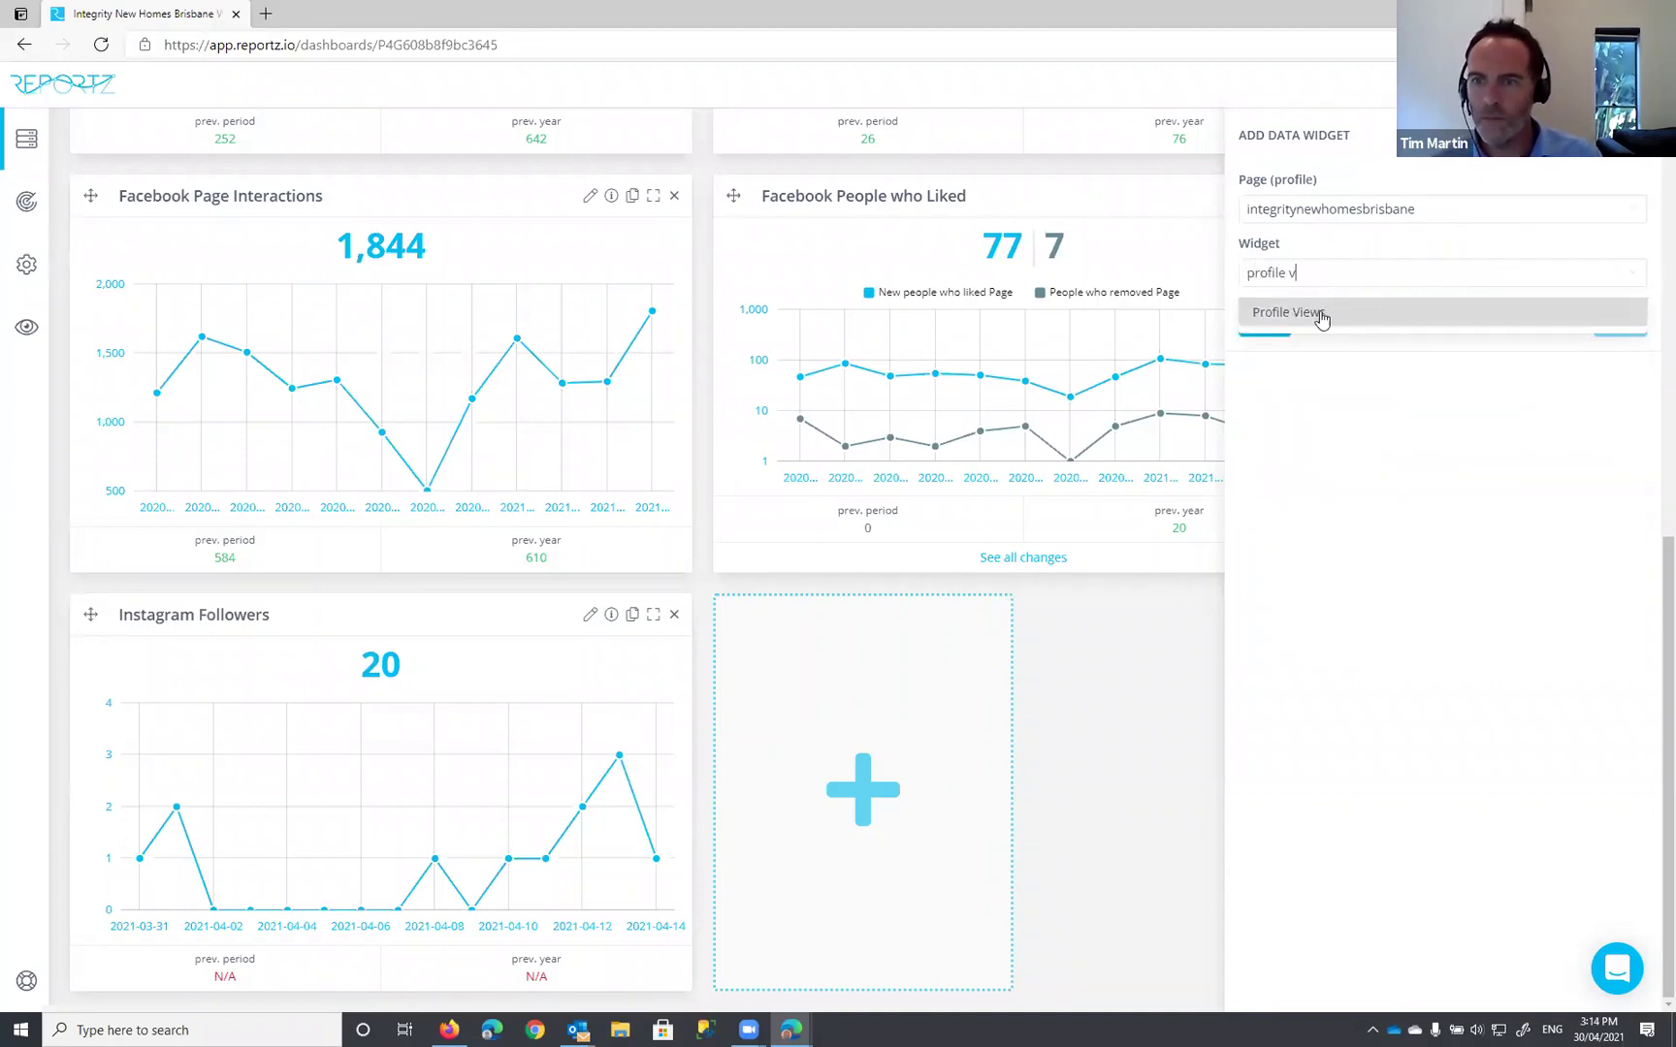
pyautogui.click(1315, 316)
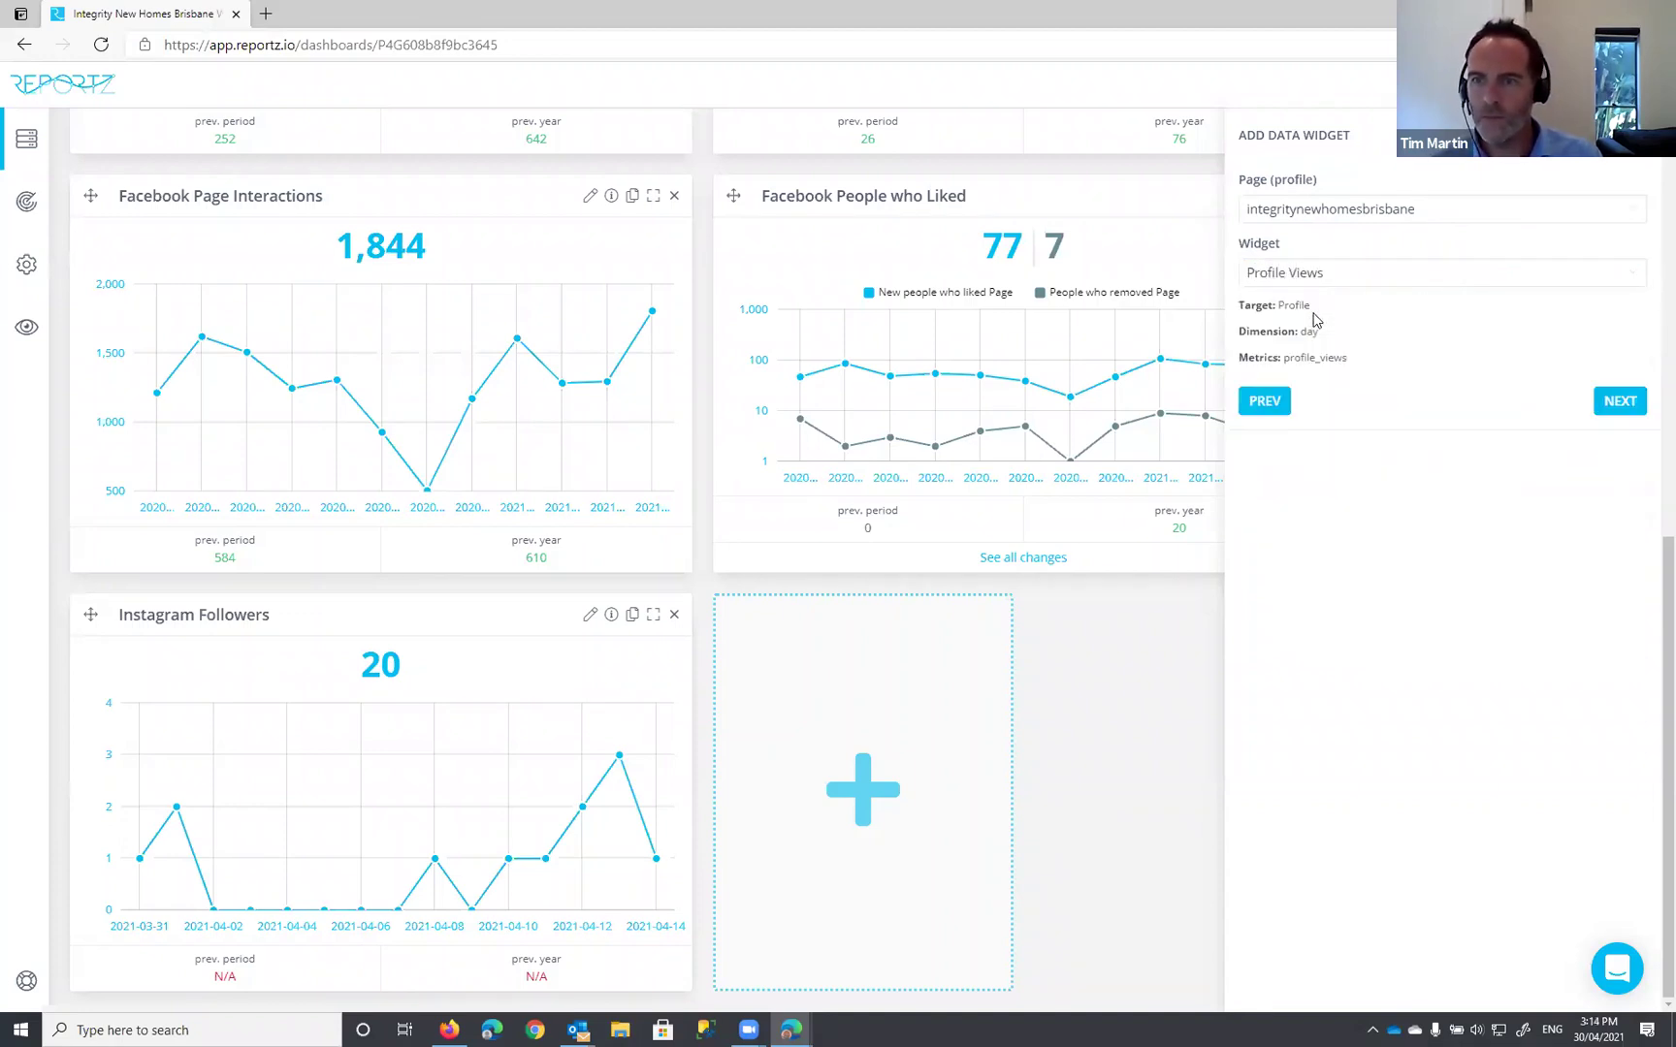
pyautogui.click(1620, 402)
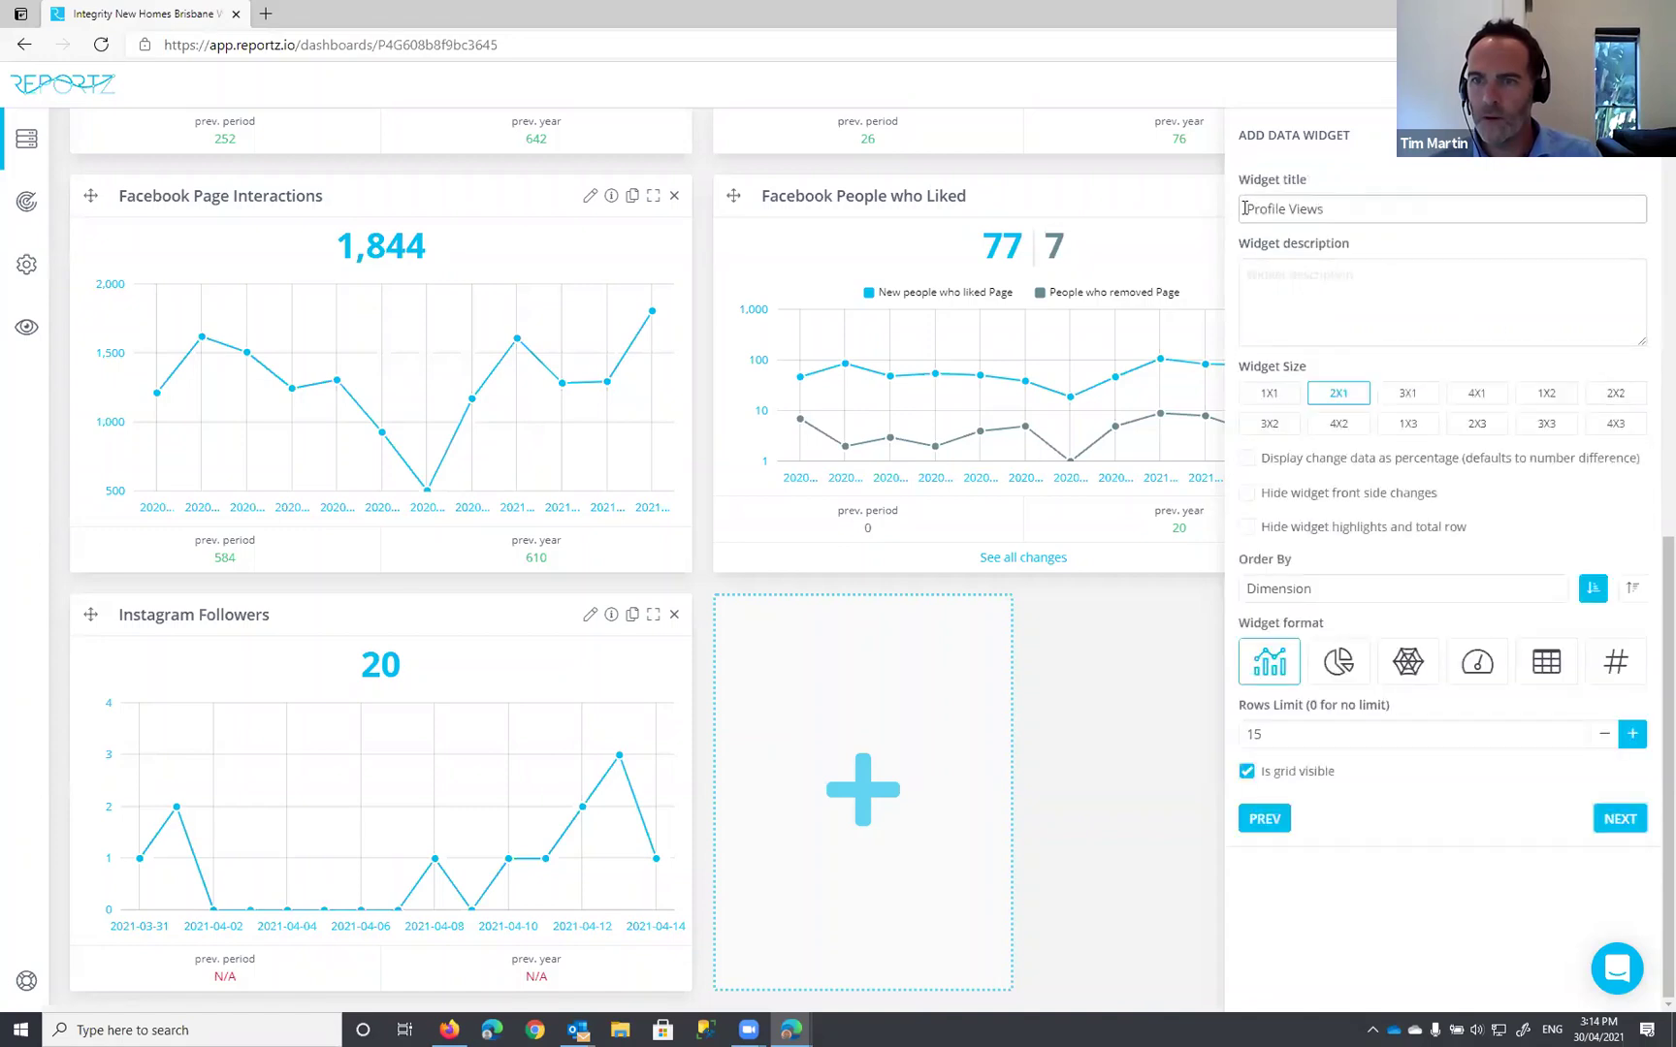
pyautogui.click(1313, 205)
pyautogui.write('Instagram')
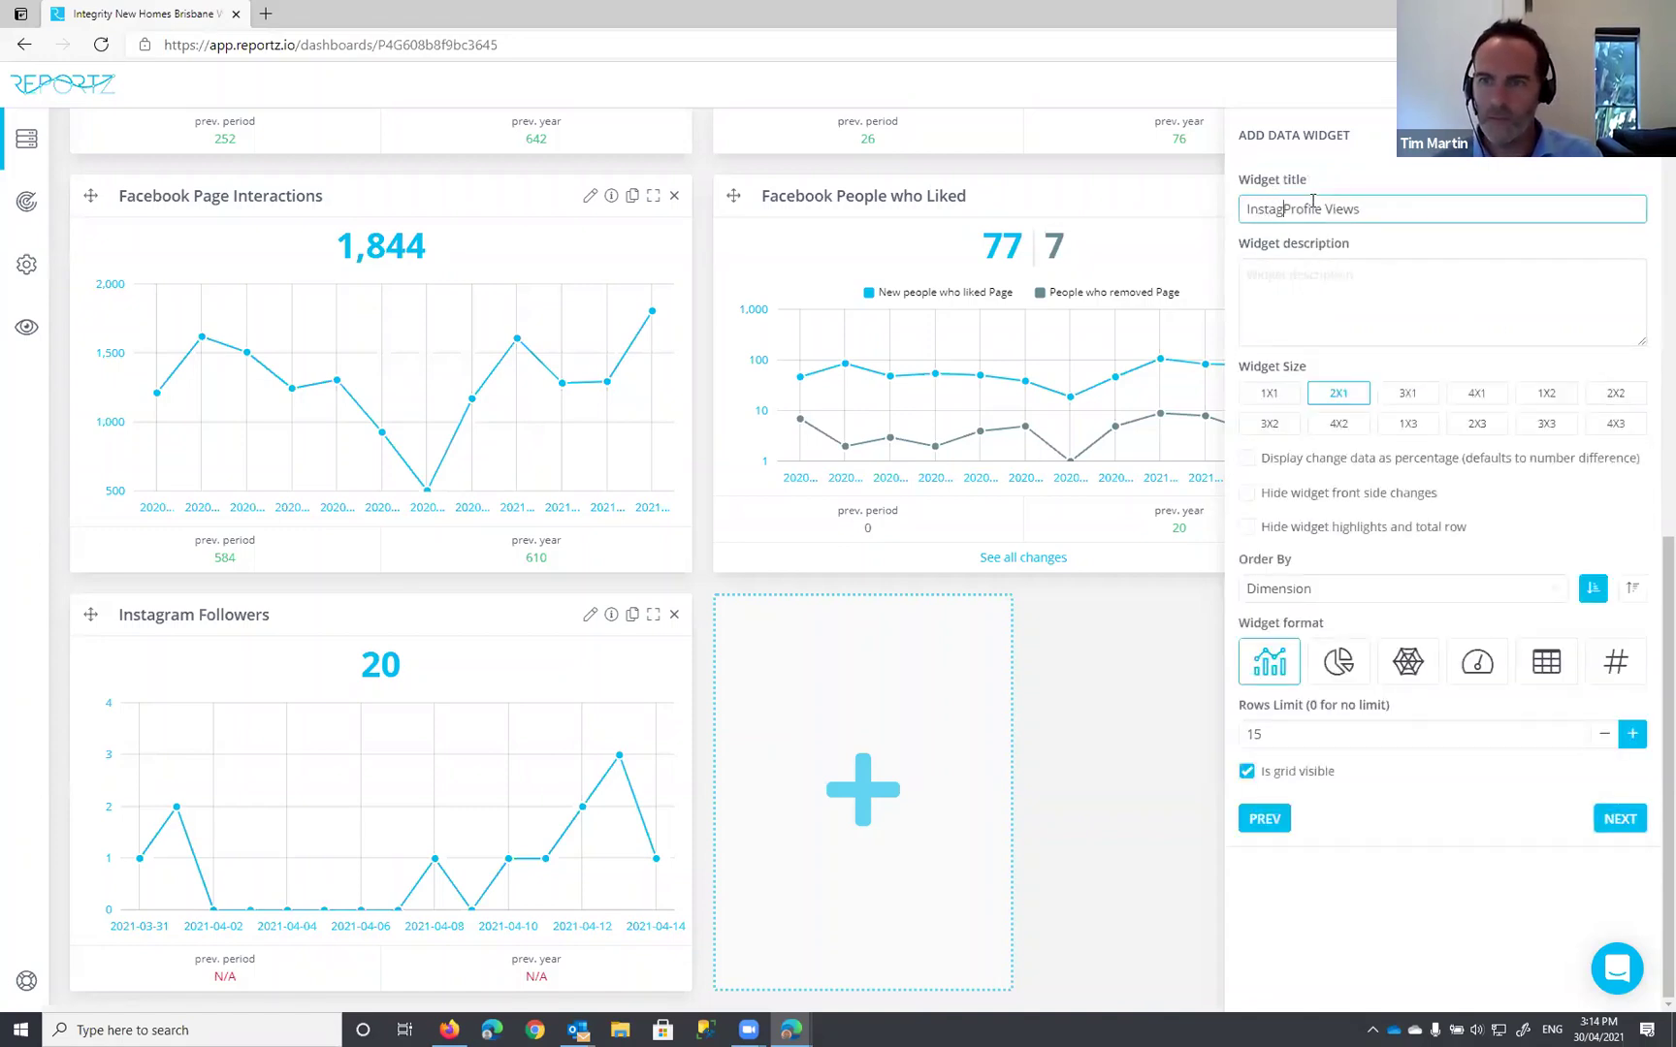
pyautogui.click(1619, 819)
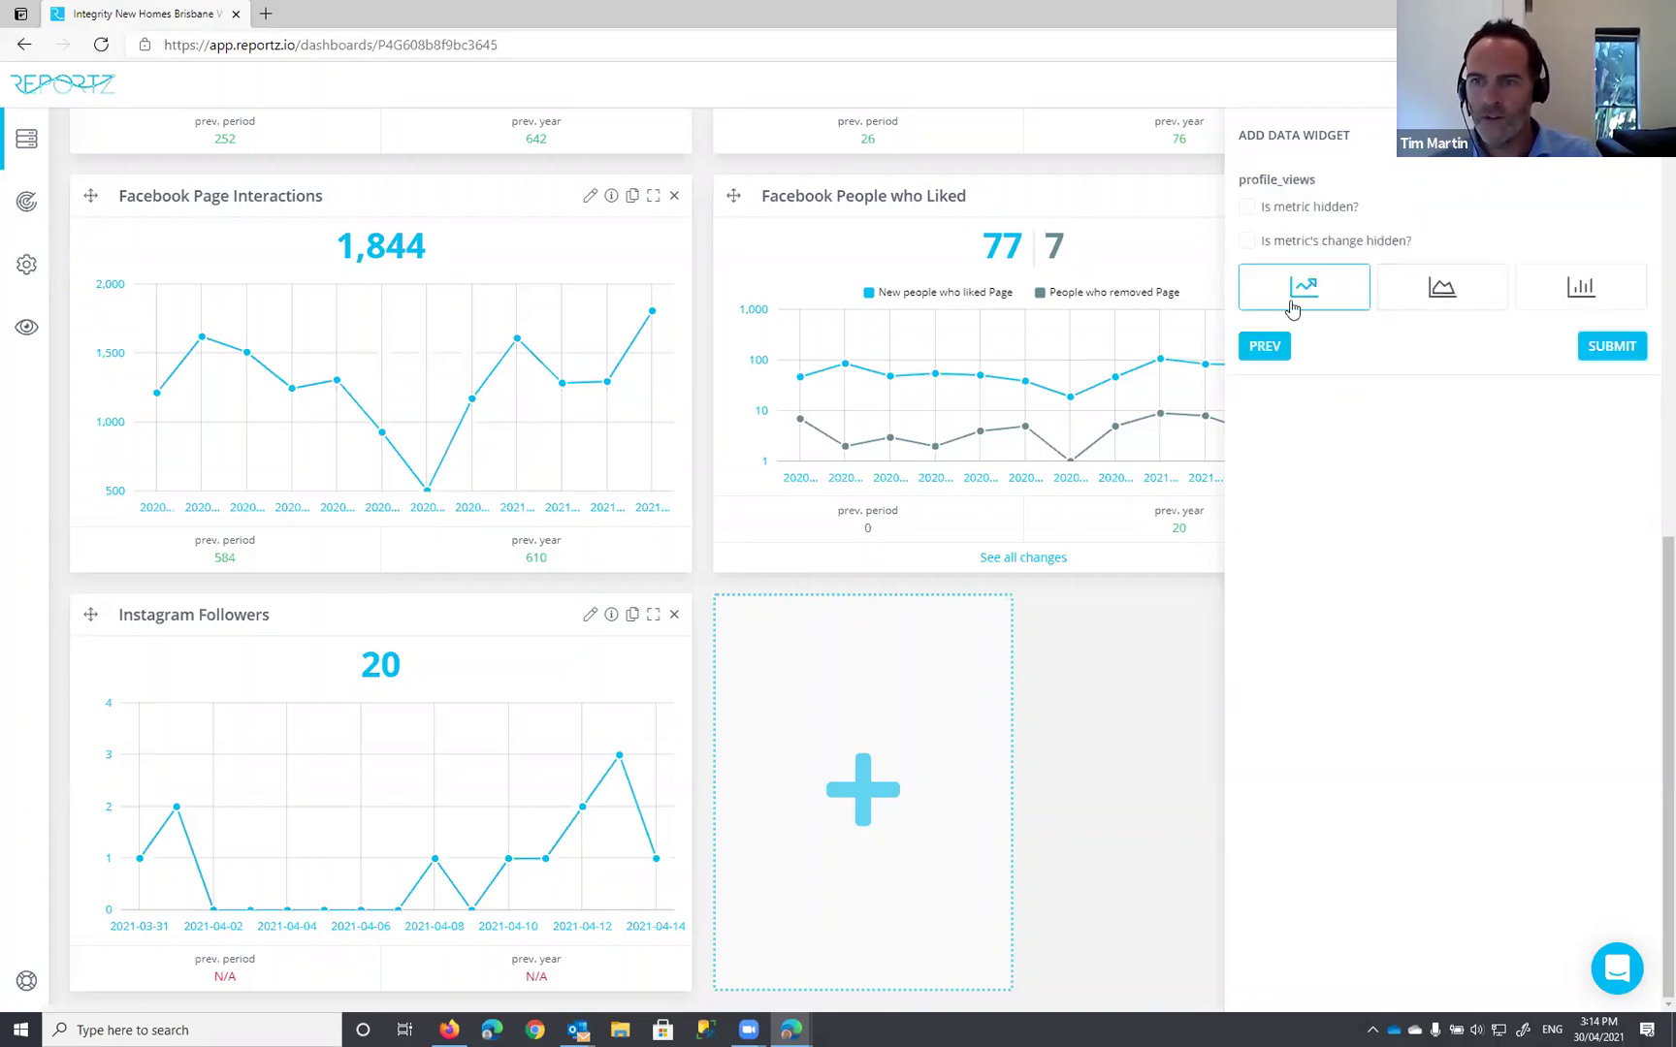
pyautogui.click(1610, 346)
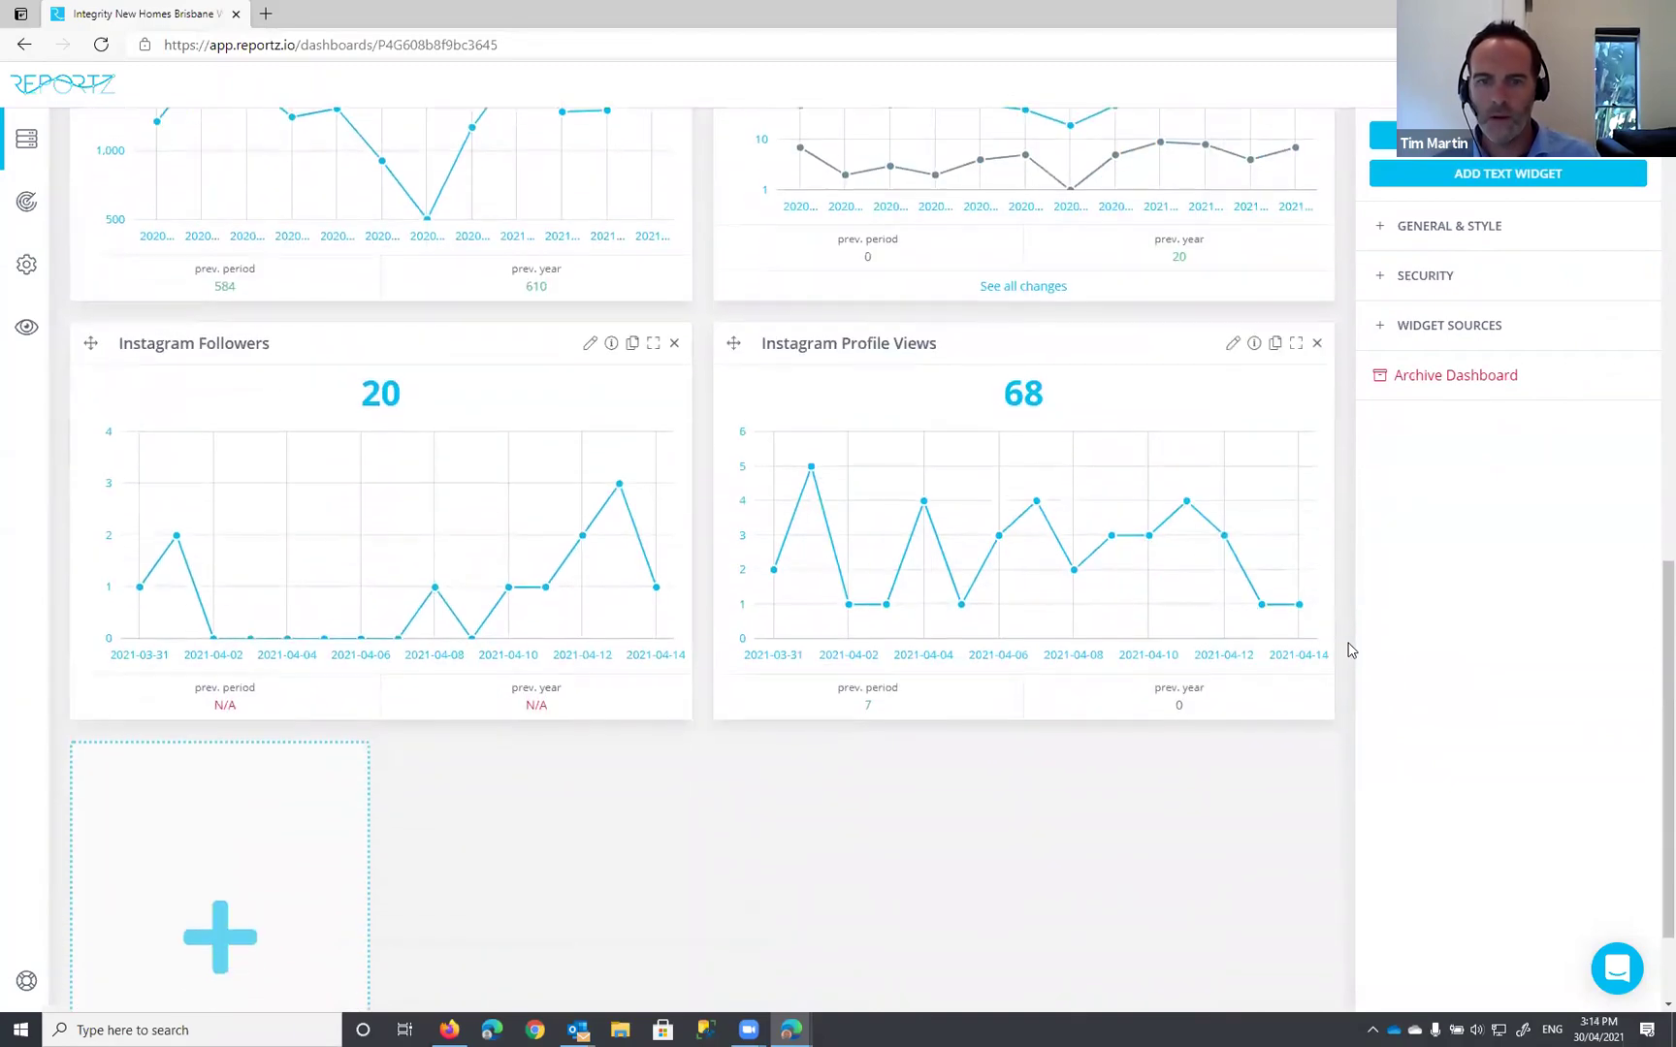
pyautogui.scroll(10, 1351, 650)
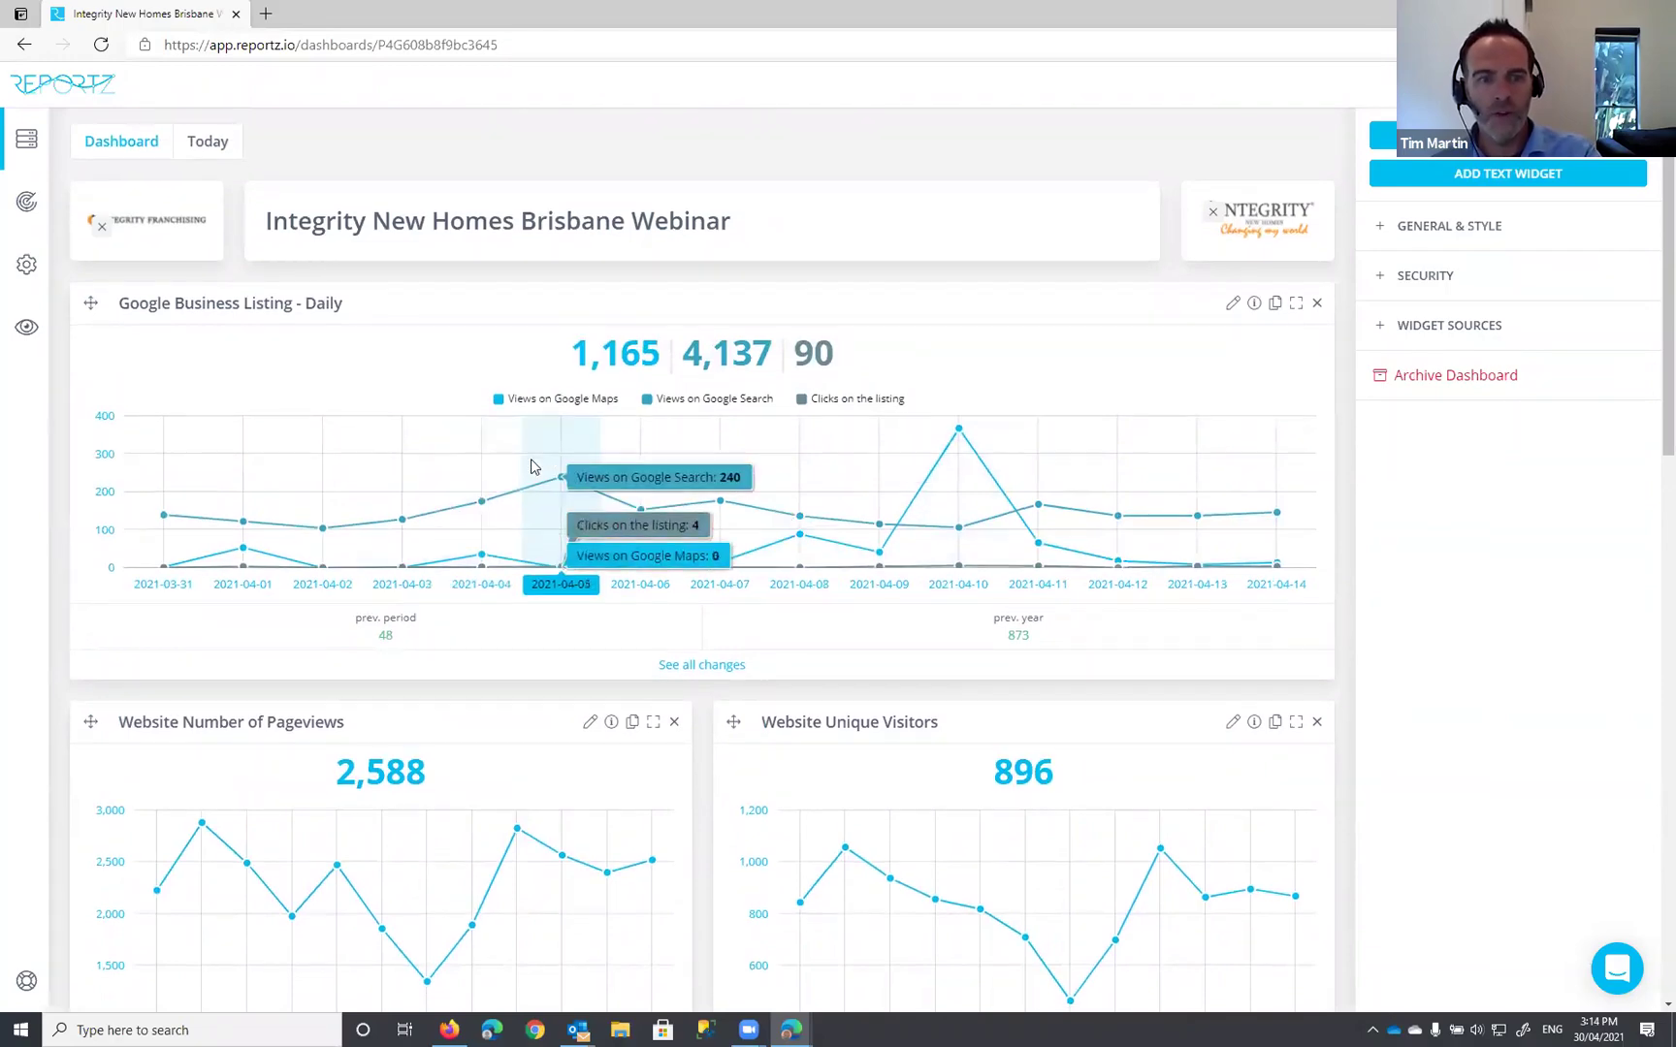
pyautogui.scroll(-4, 531, 458)
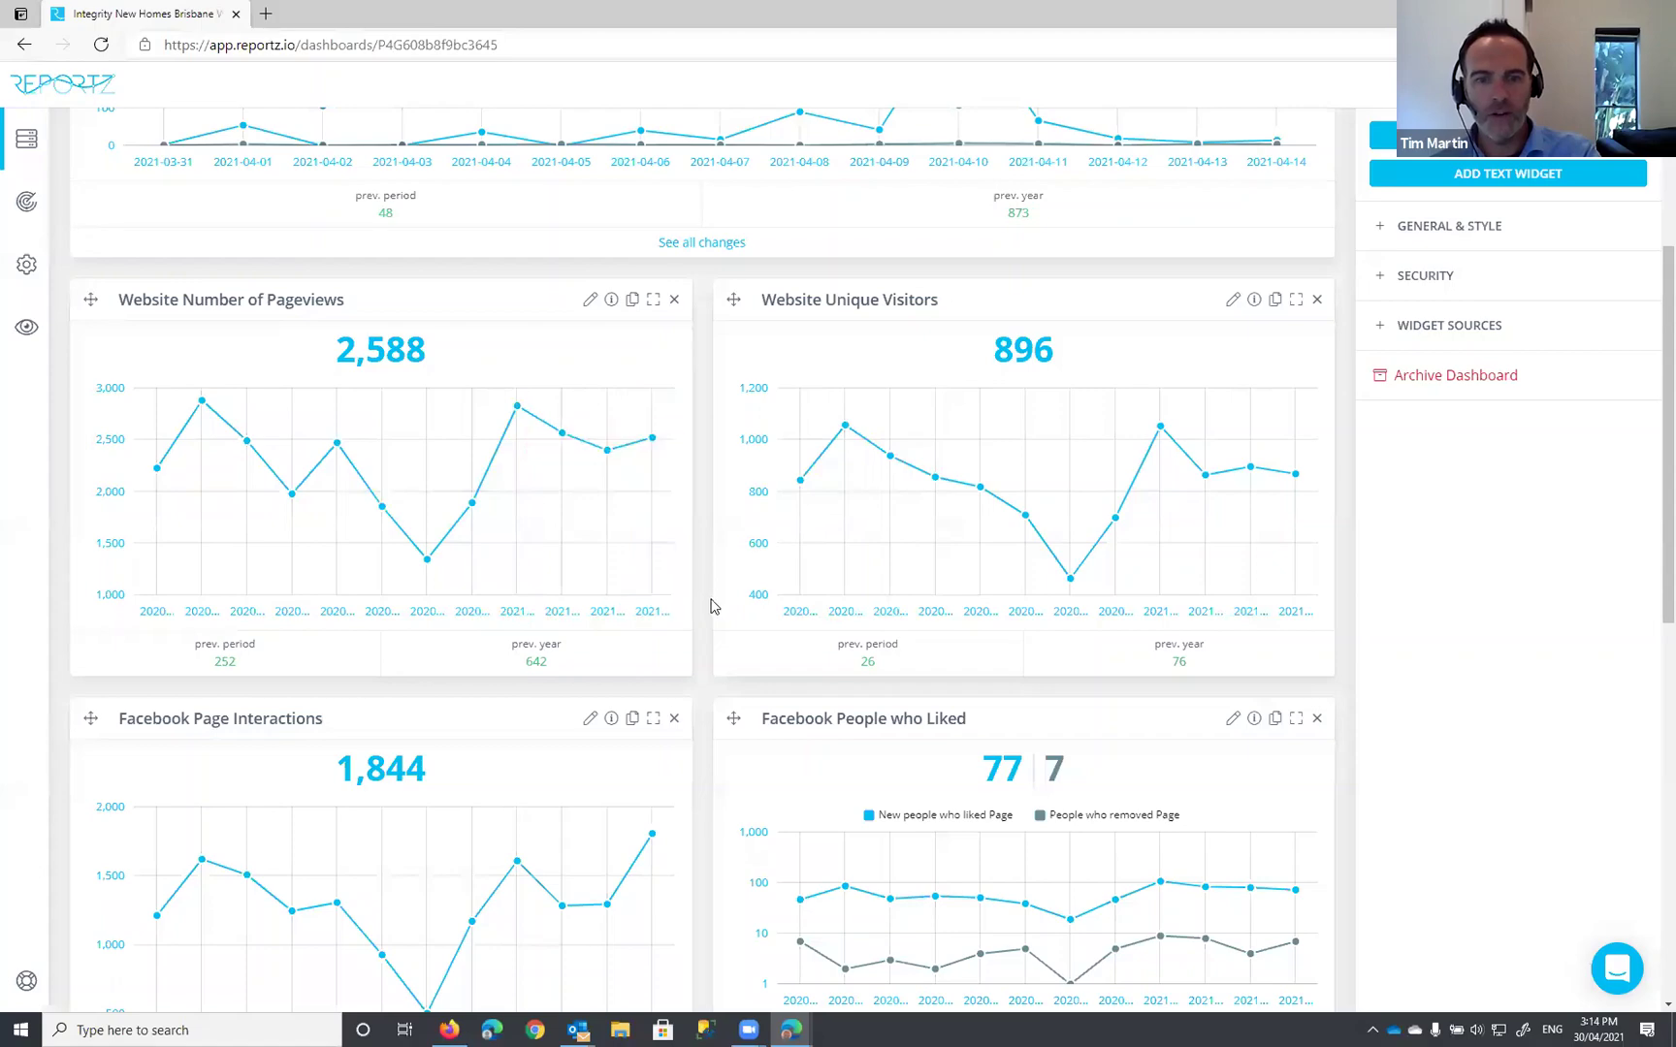
pyautogui.scroll(-4, 711, 602)
pyautogui.scroll(-4, 712, 695)
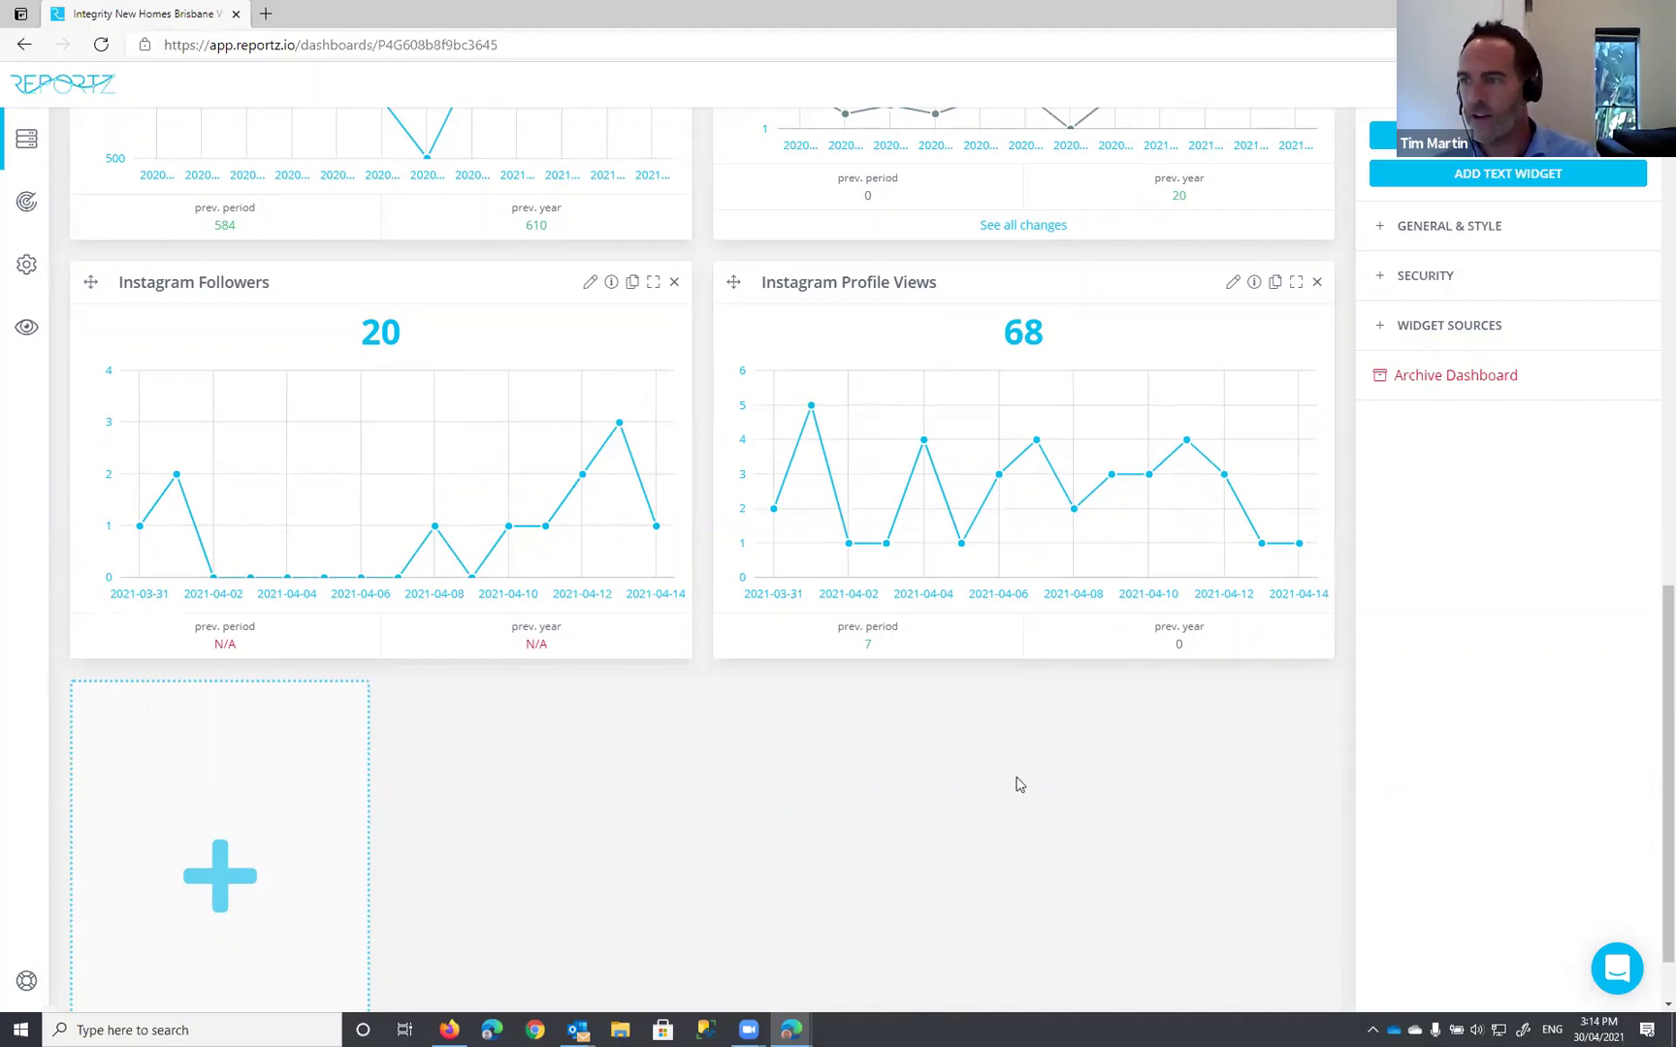
pyautogui.scroll(10, 1320, 741)
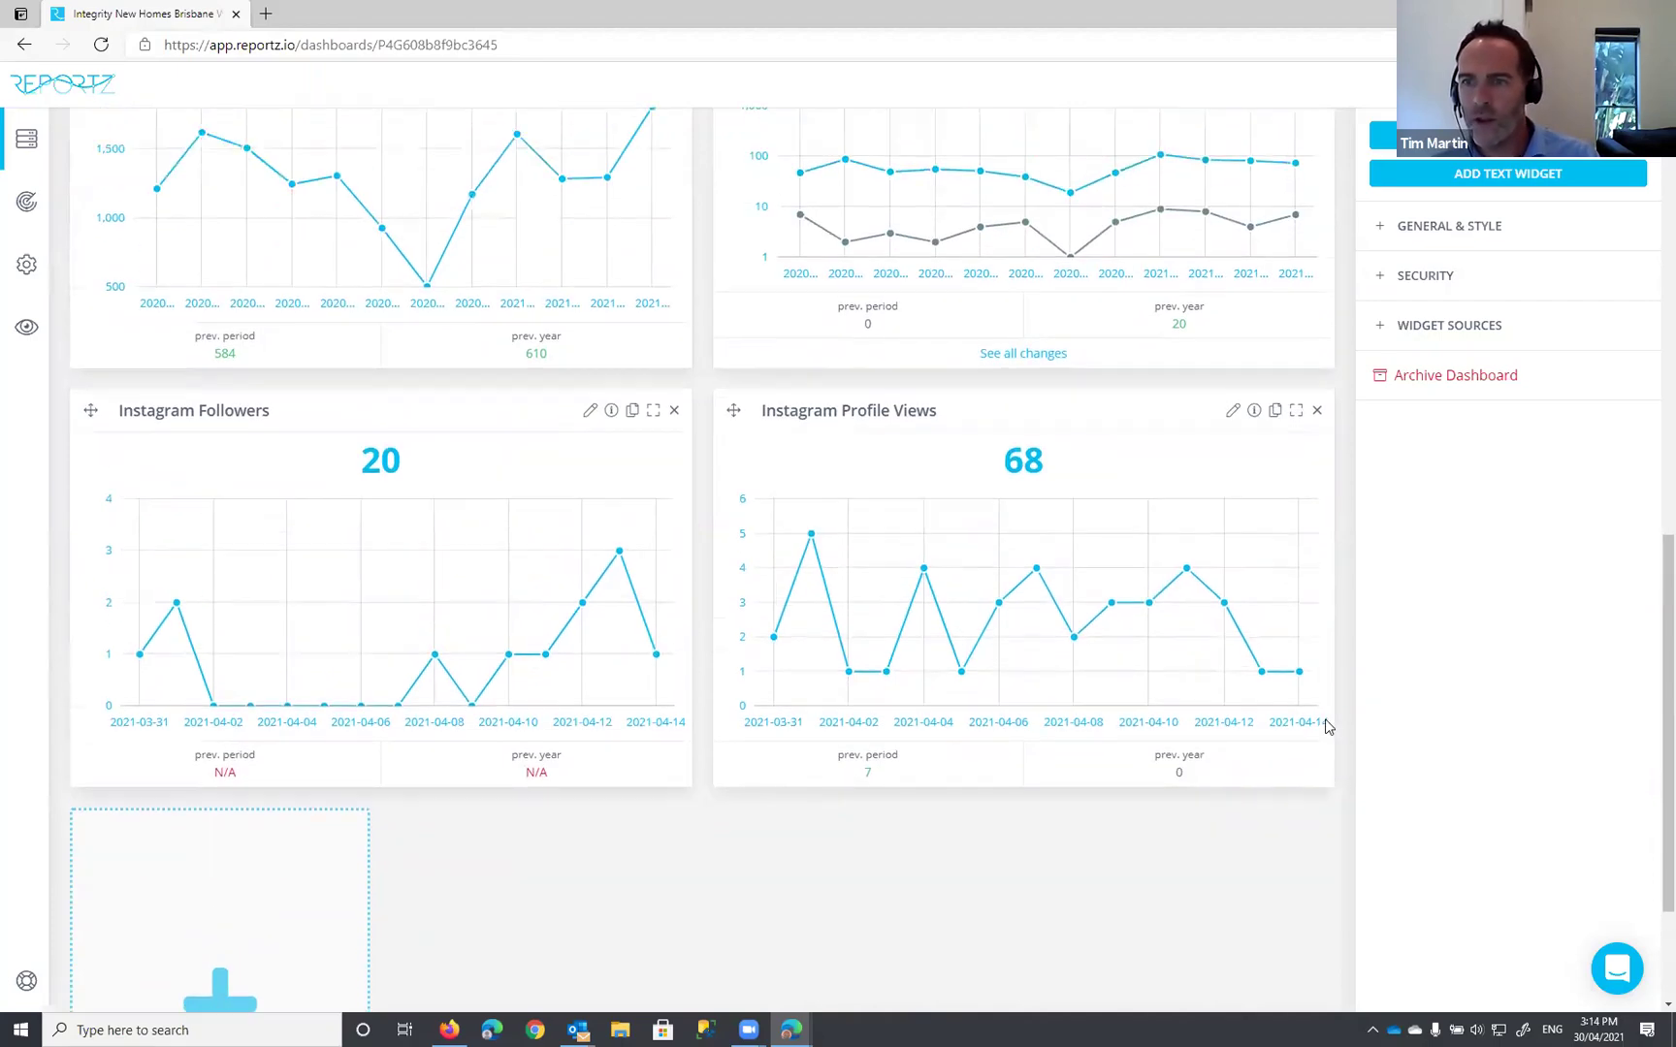
pyautogui.scroll(-7, 1295, 591)
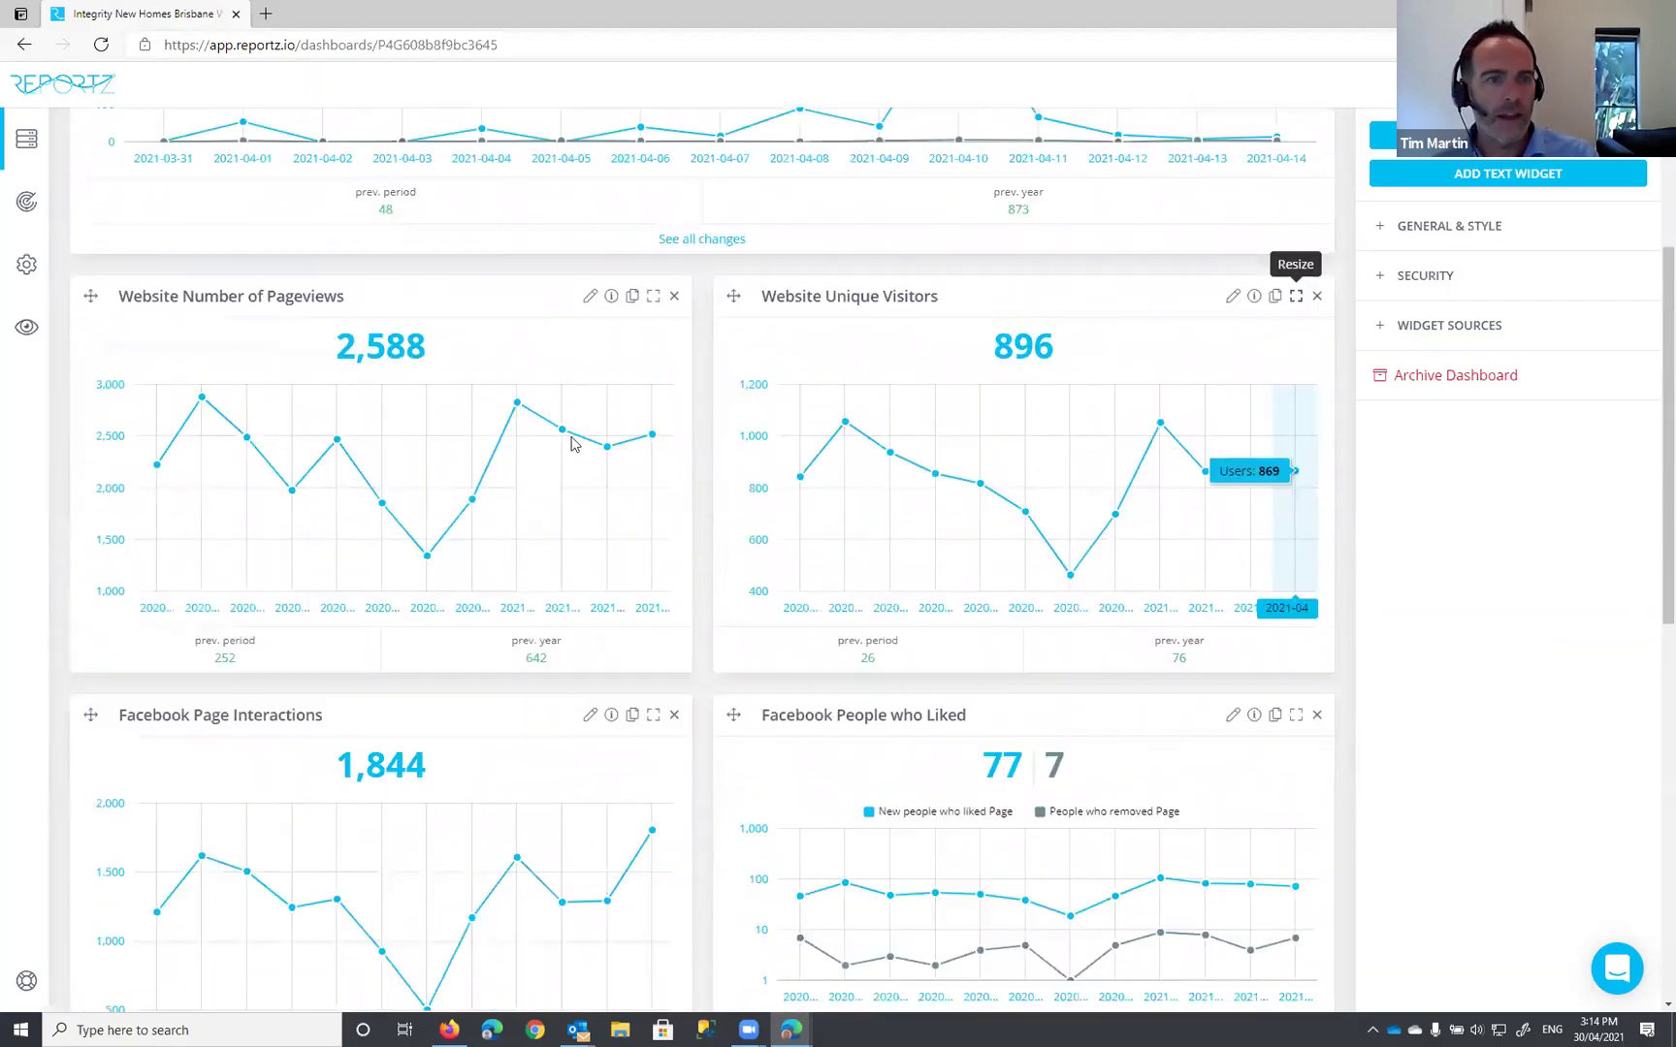
# Step: Switch the dashboard to read-only Reporting Mode
pyautogui.click(28, 332)
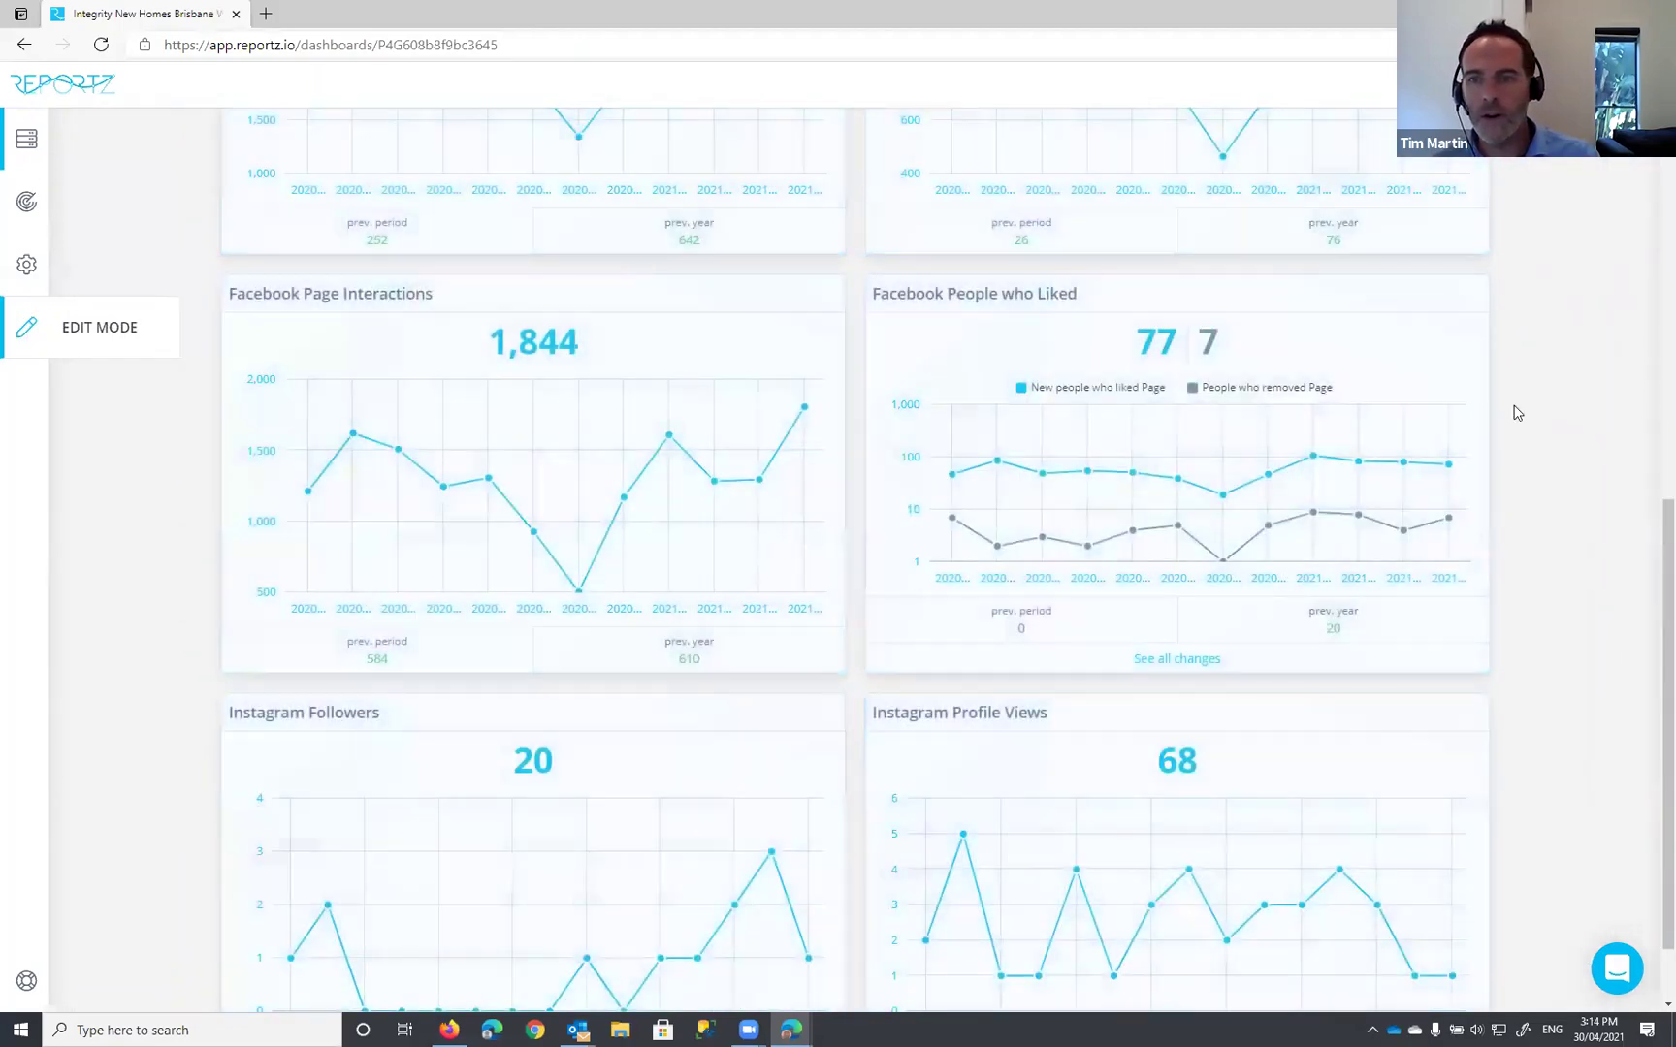
pyautogui.scroll(4, 1436, 640)
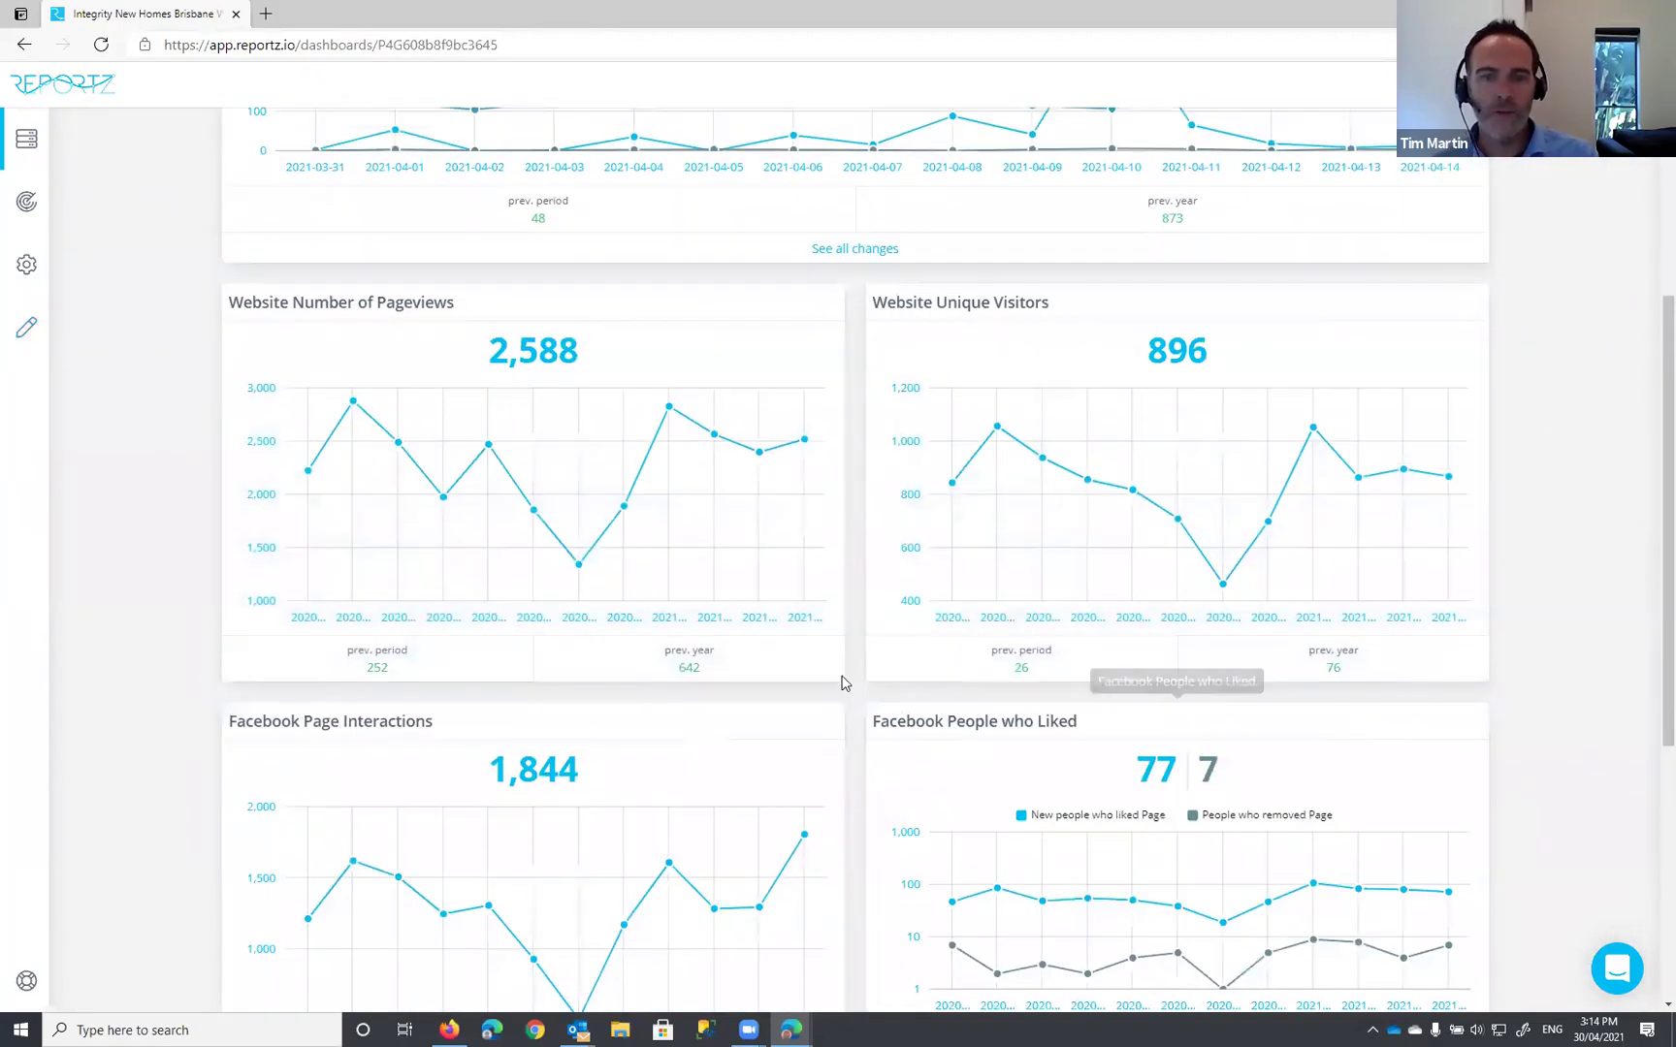
pyautogui.scroll(3, 842, 685)
pyautogui.scroll(1, 843, 684)
pyautogui.scroll(-10, 847, 679)
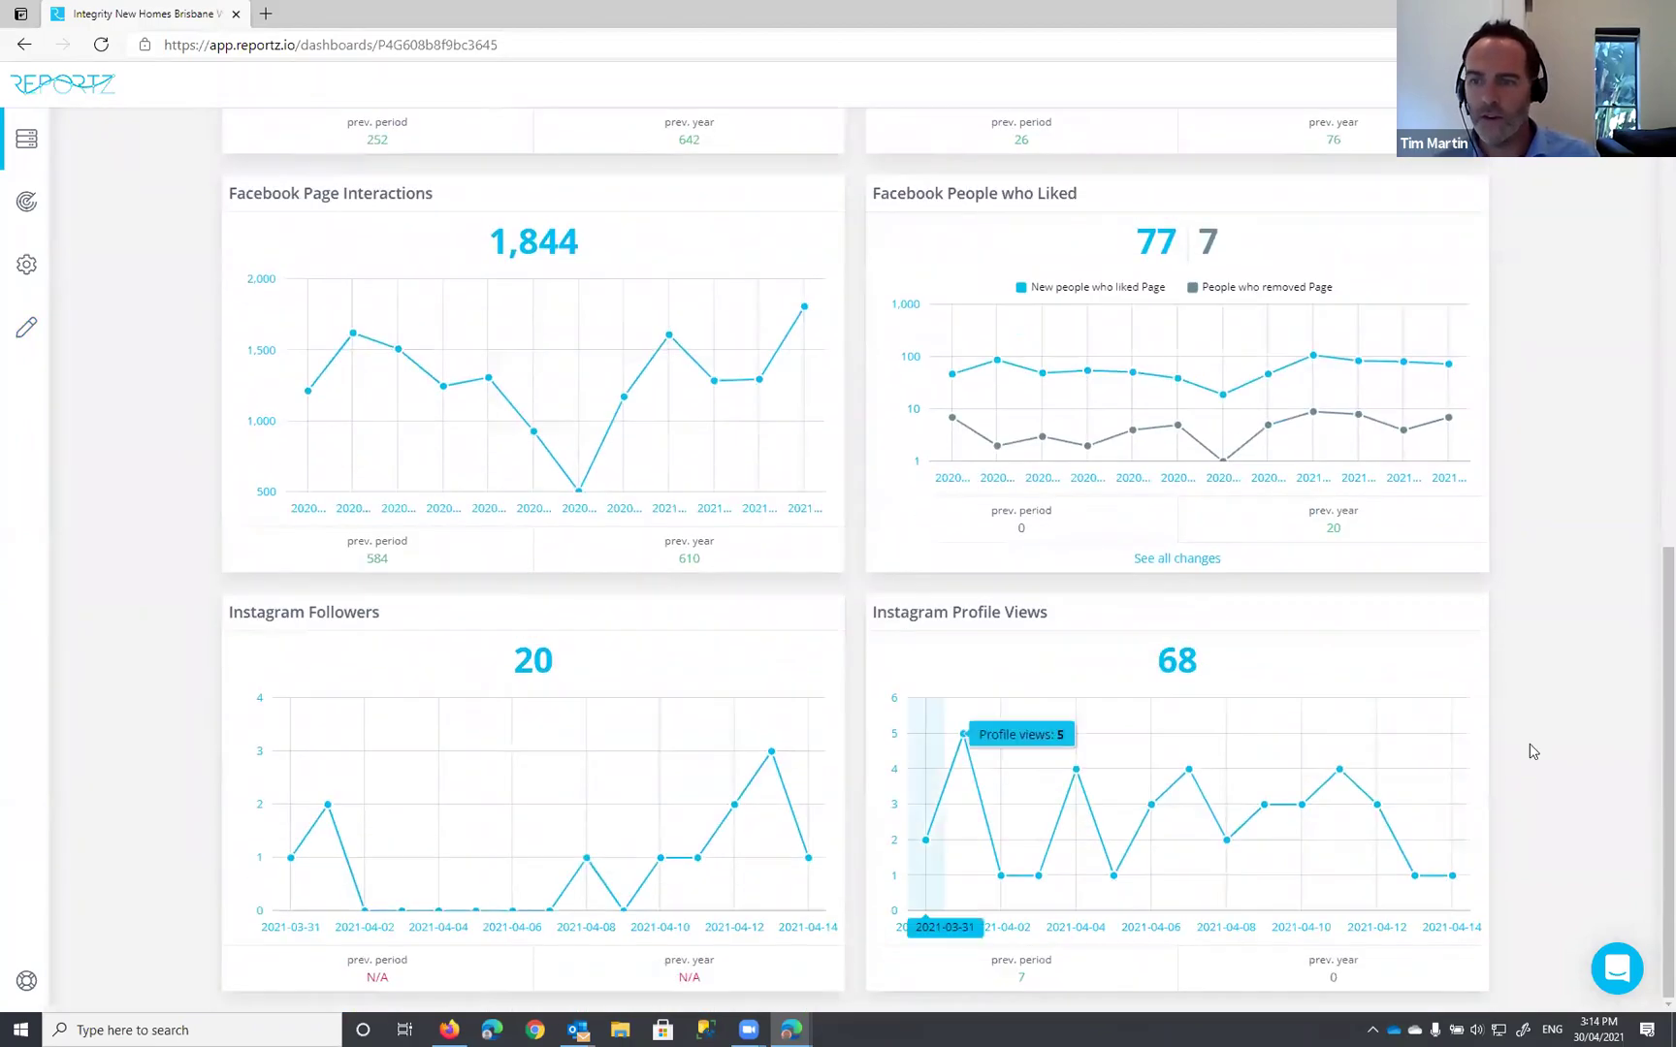
# Step: View the Google Business Listing changes table (Maps views 48 / 873, Search views -422 / 3,204), then restore the chart
pyautogui.scroll(8, 1518, 640)
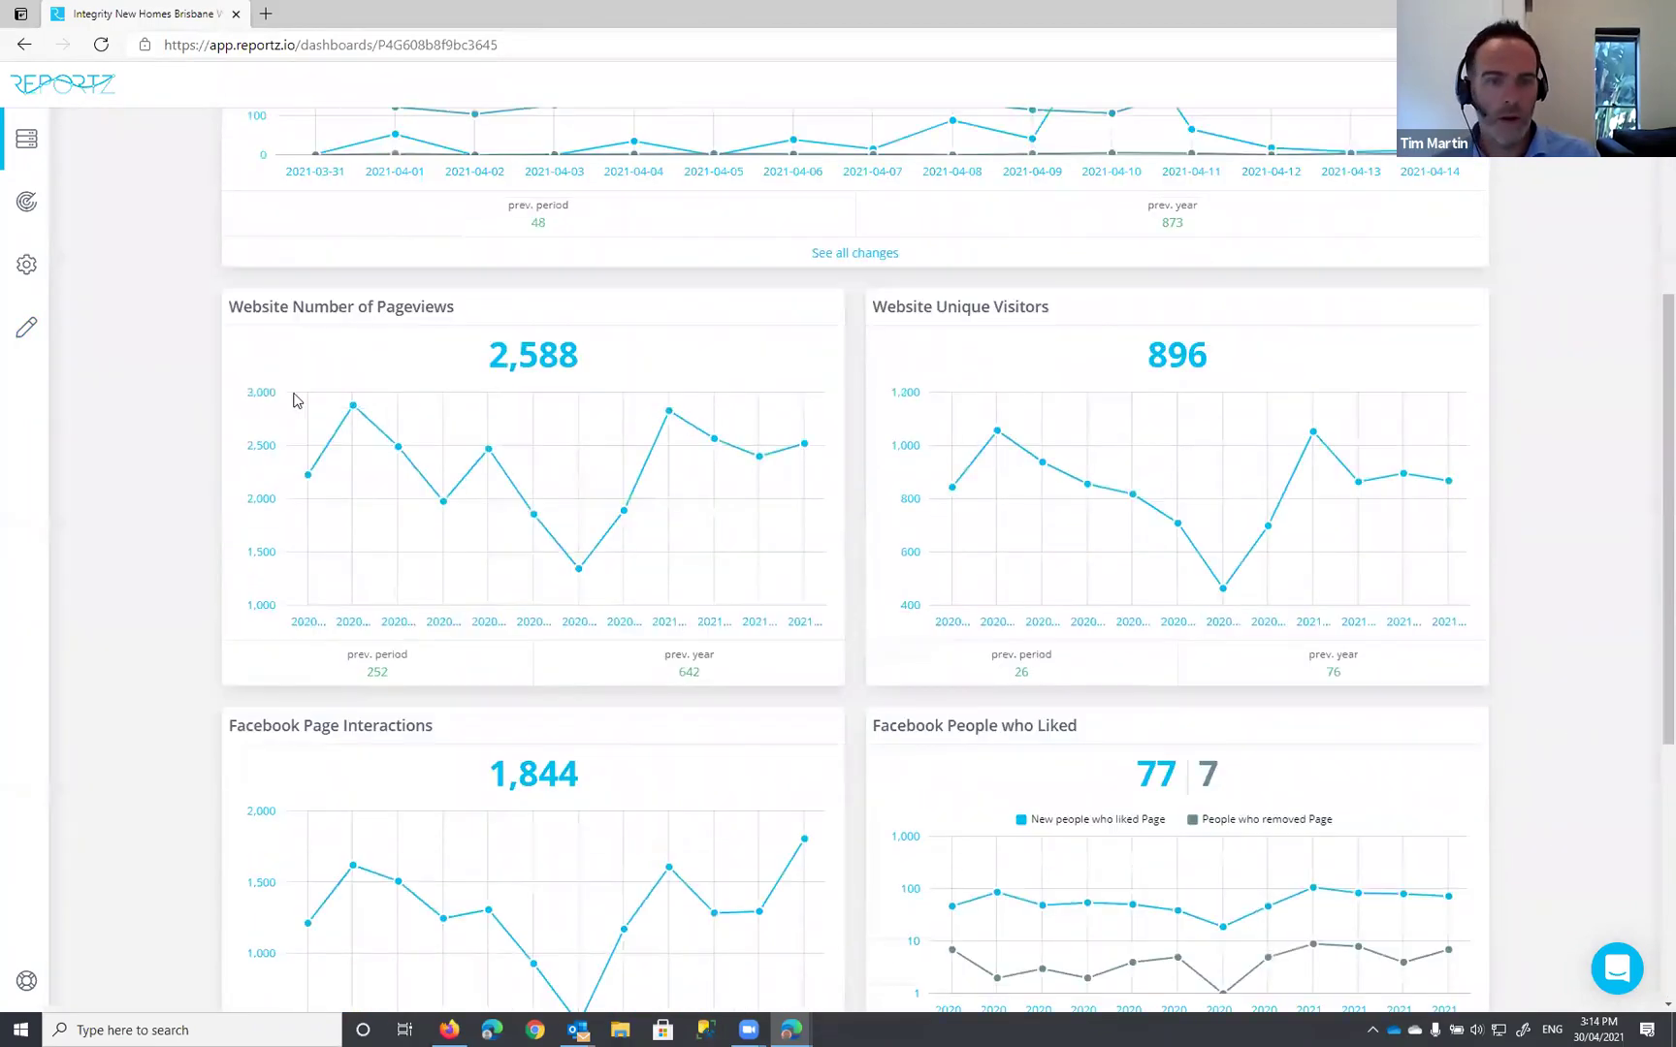
pyautogui.scroll(2, 854, 514)
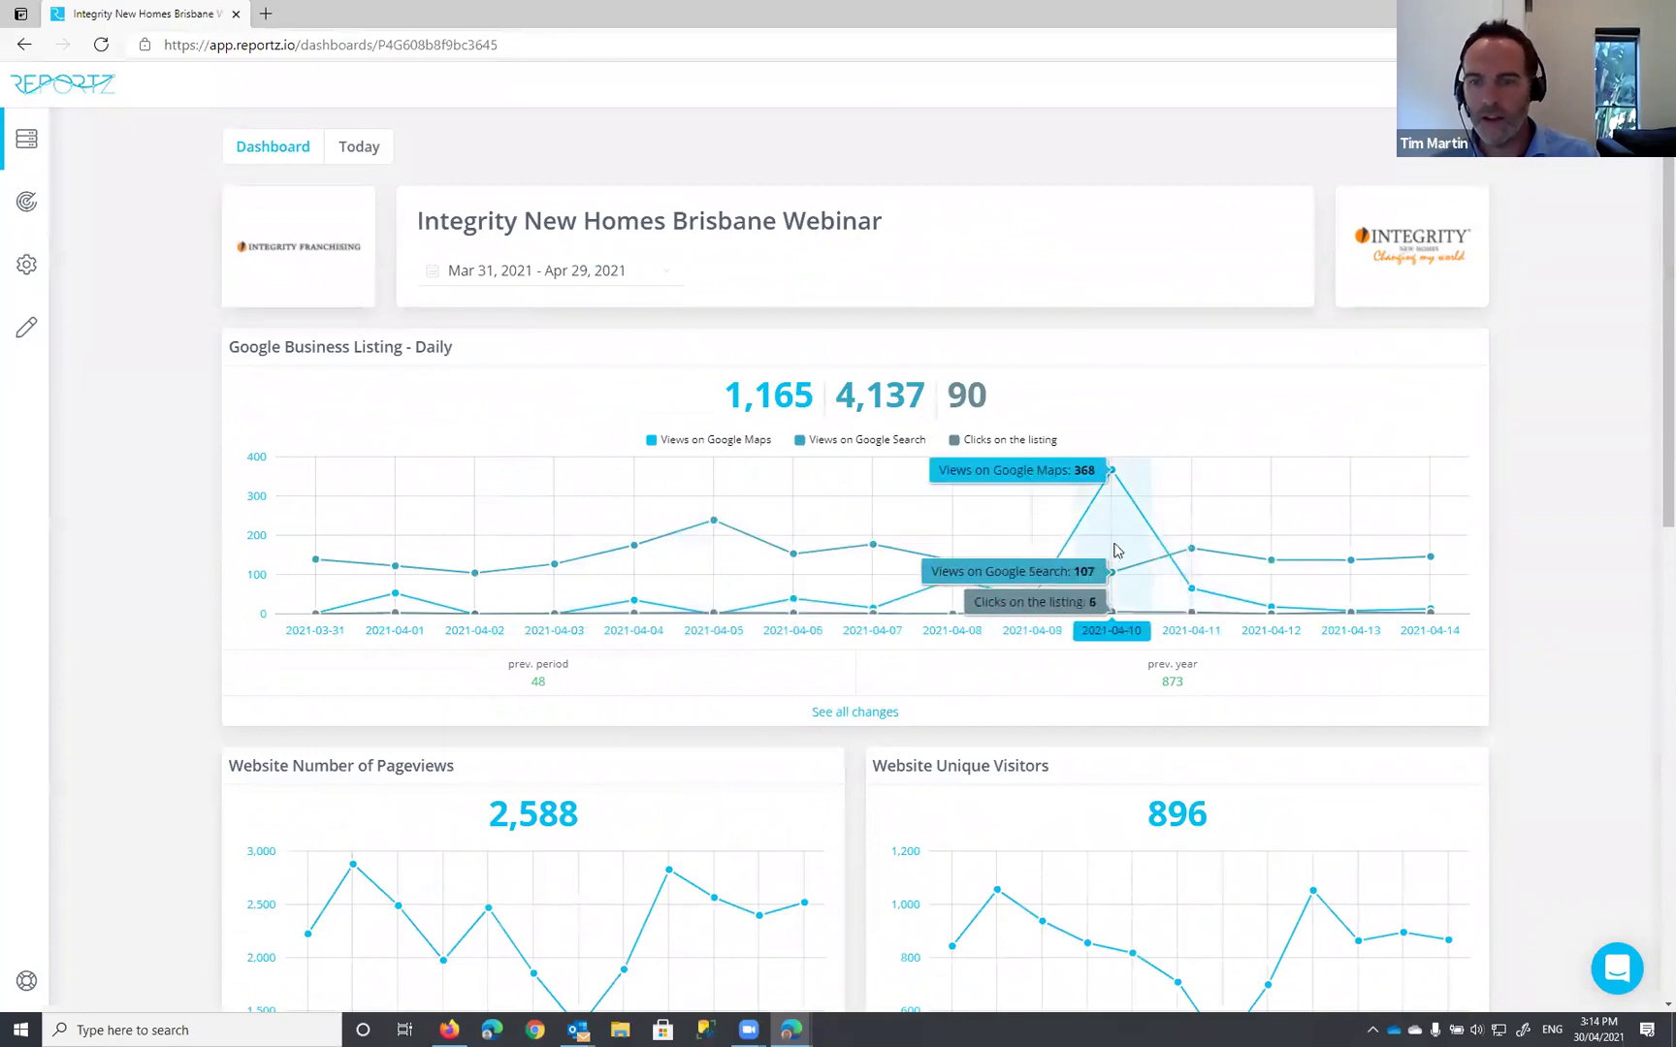
pyautogui.click(876, 710)
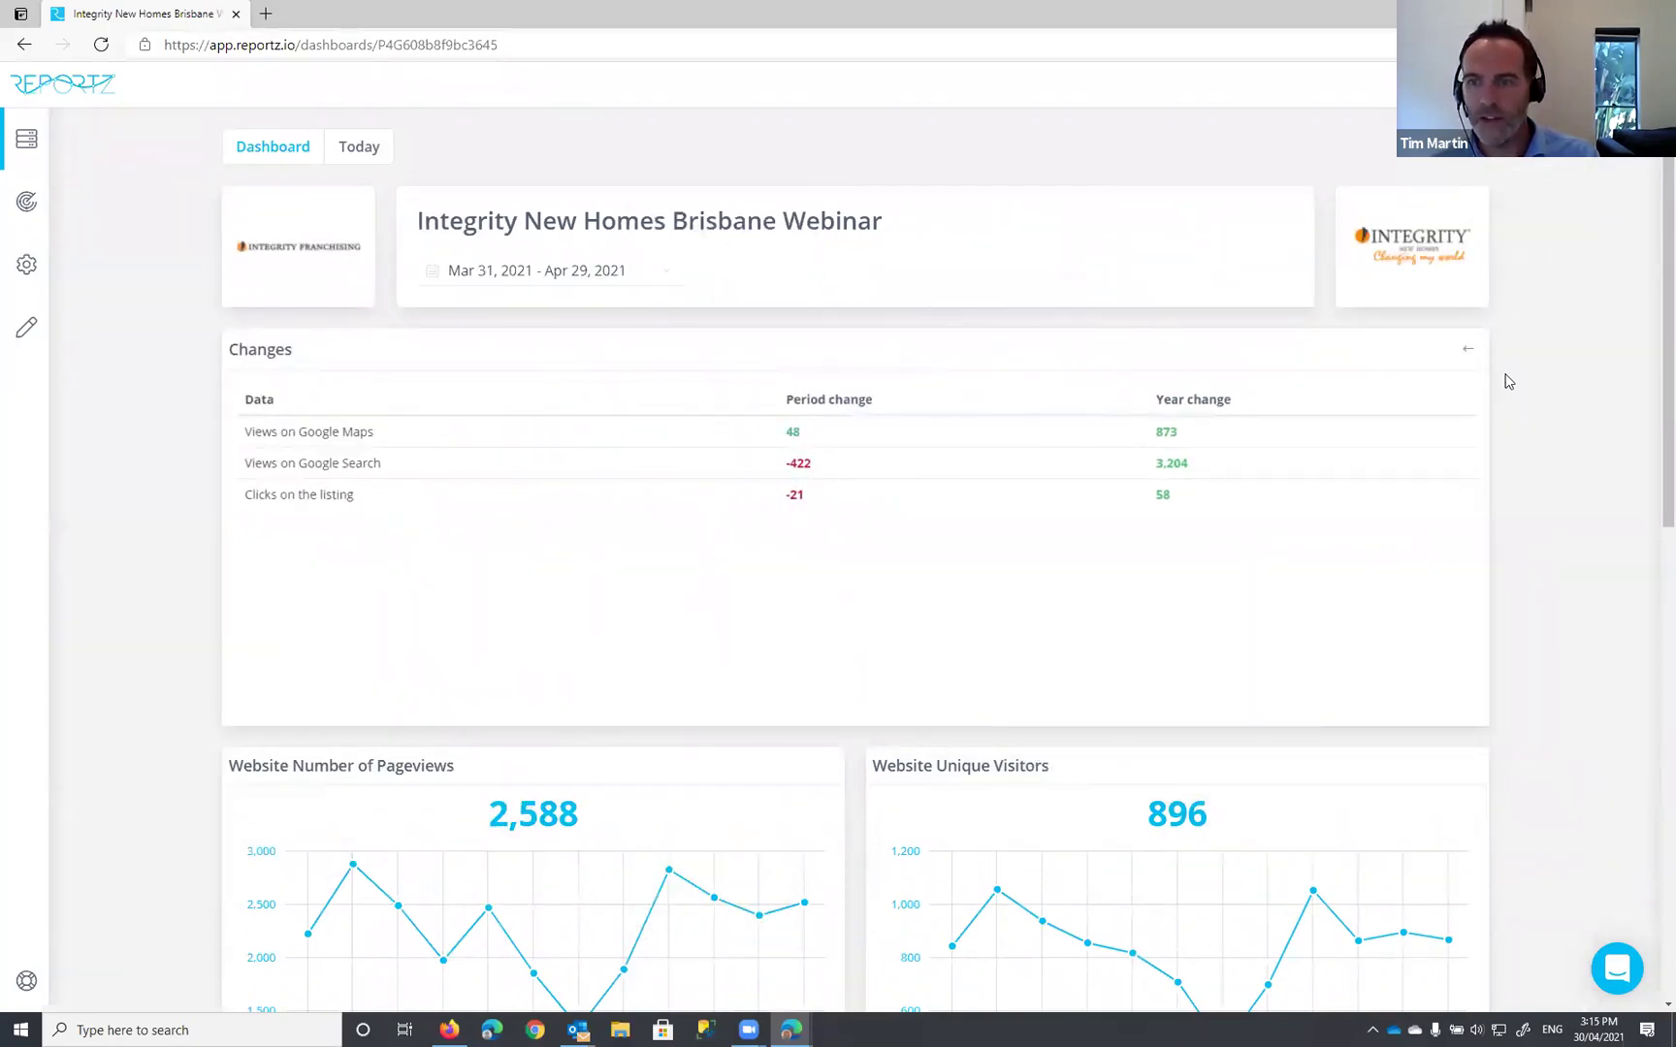
pyautogui.click(1468, 350)
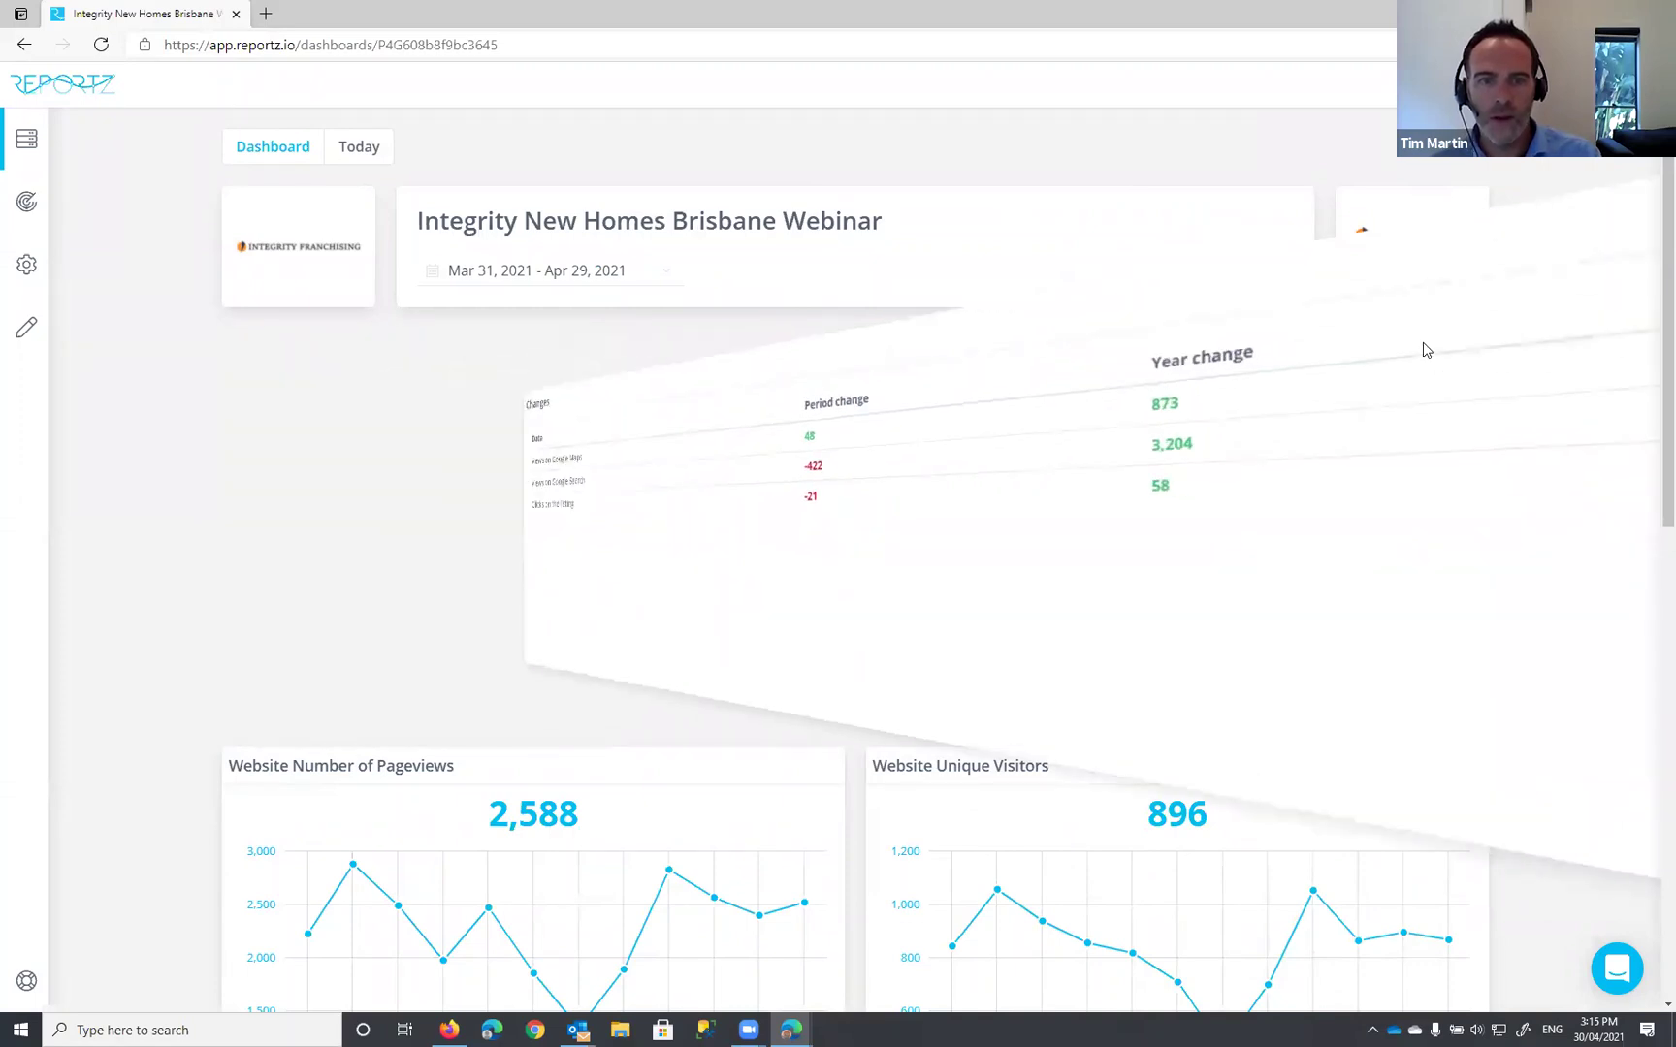
# Step: Set the dashboard date range to Jan 01 – Mar 29, 2021 and apply it
pyautogui.click(667, 276)
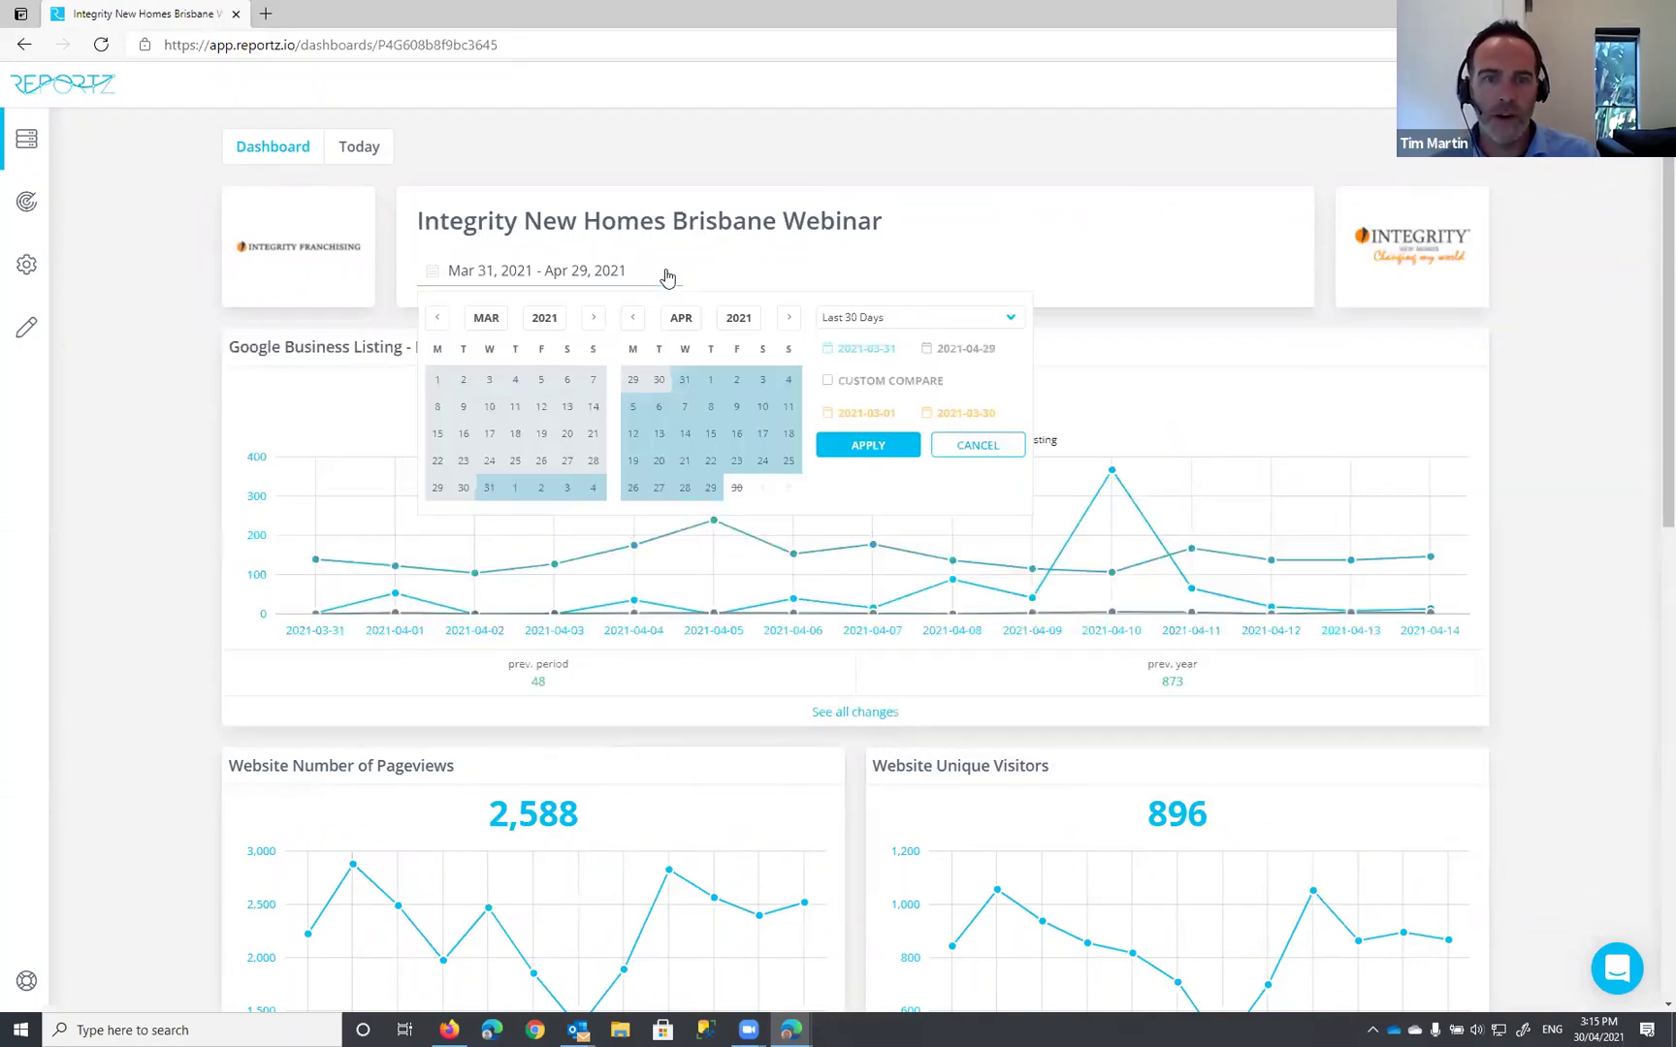
pyautogui.click(436, 318)
pyautogui.click(436, 318)
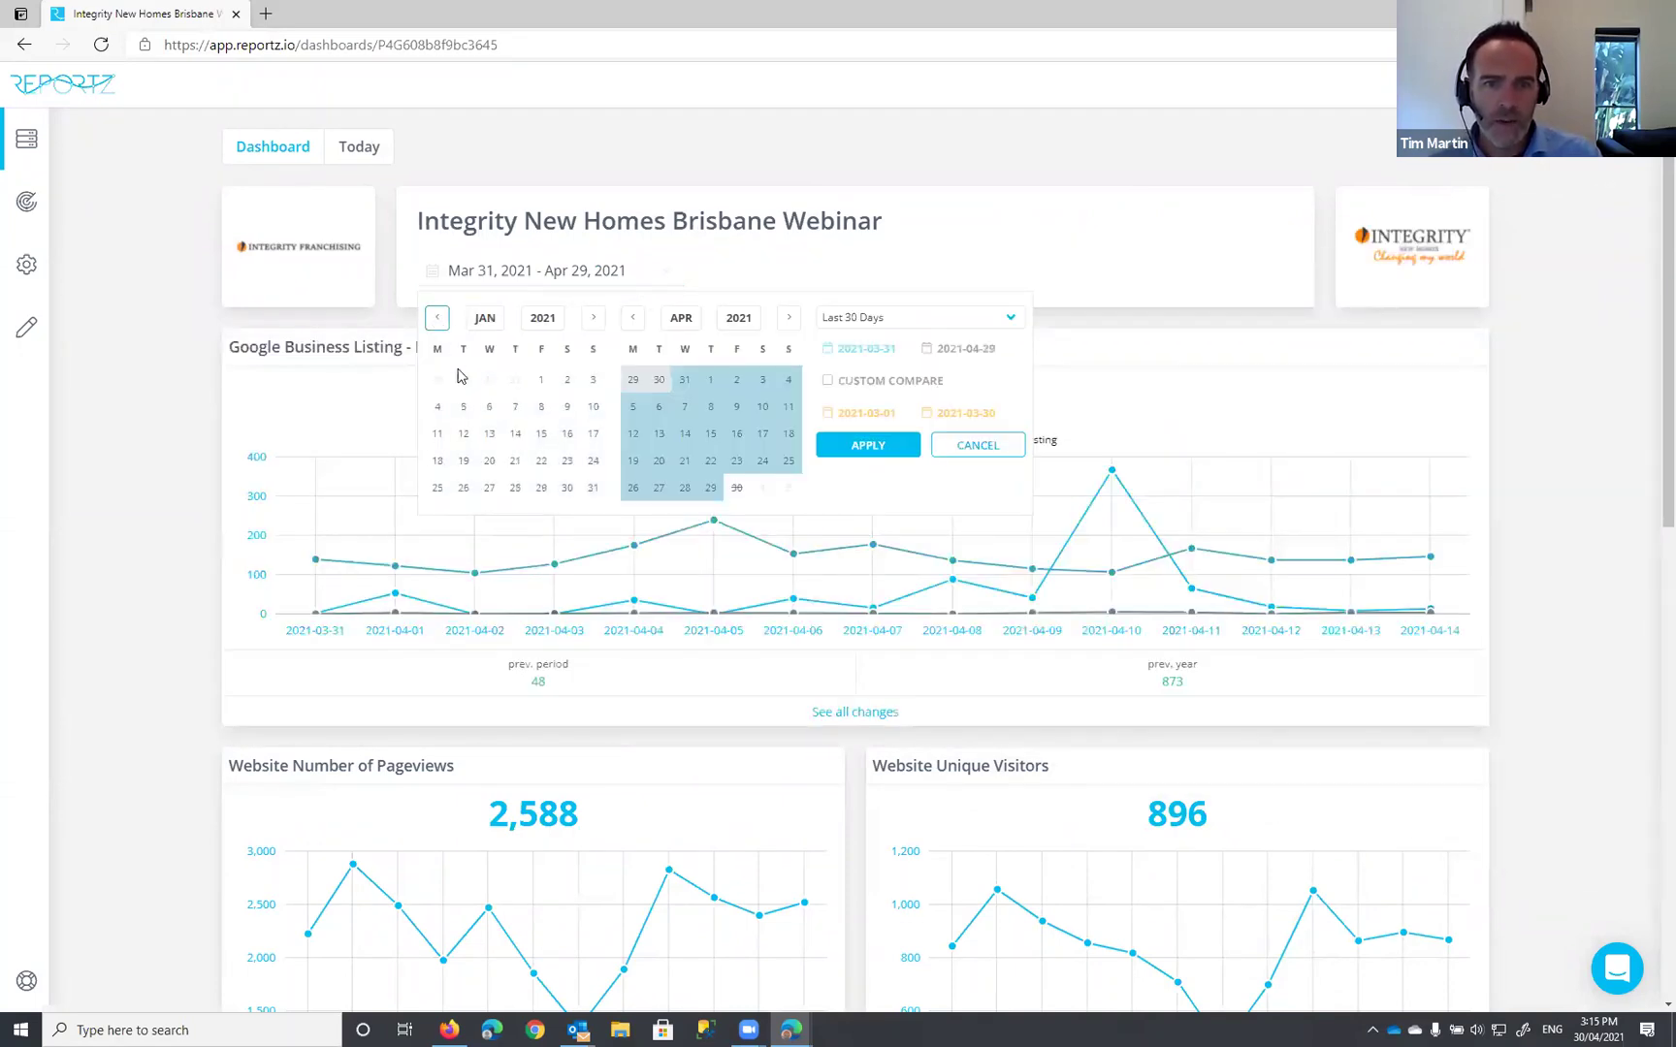
pyautogui.click(542, 380)
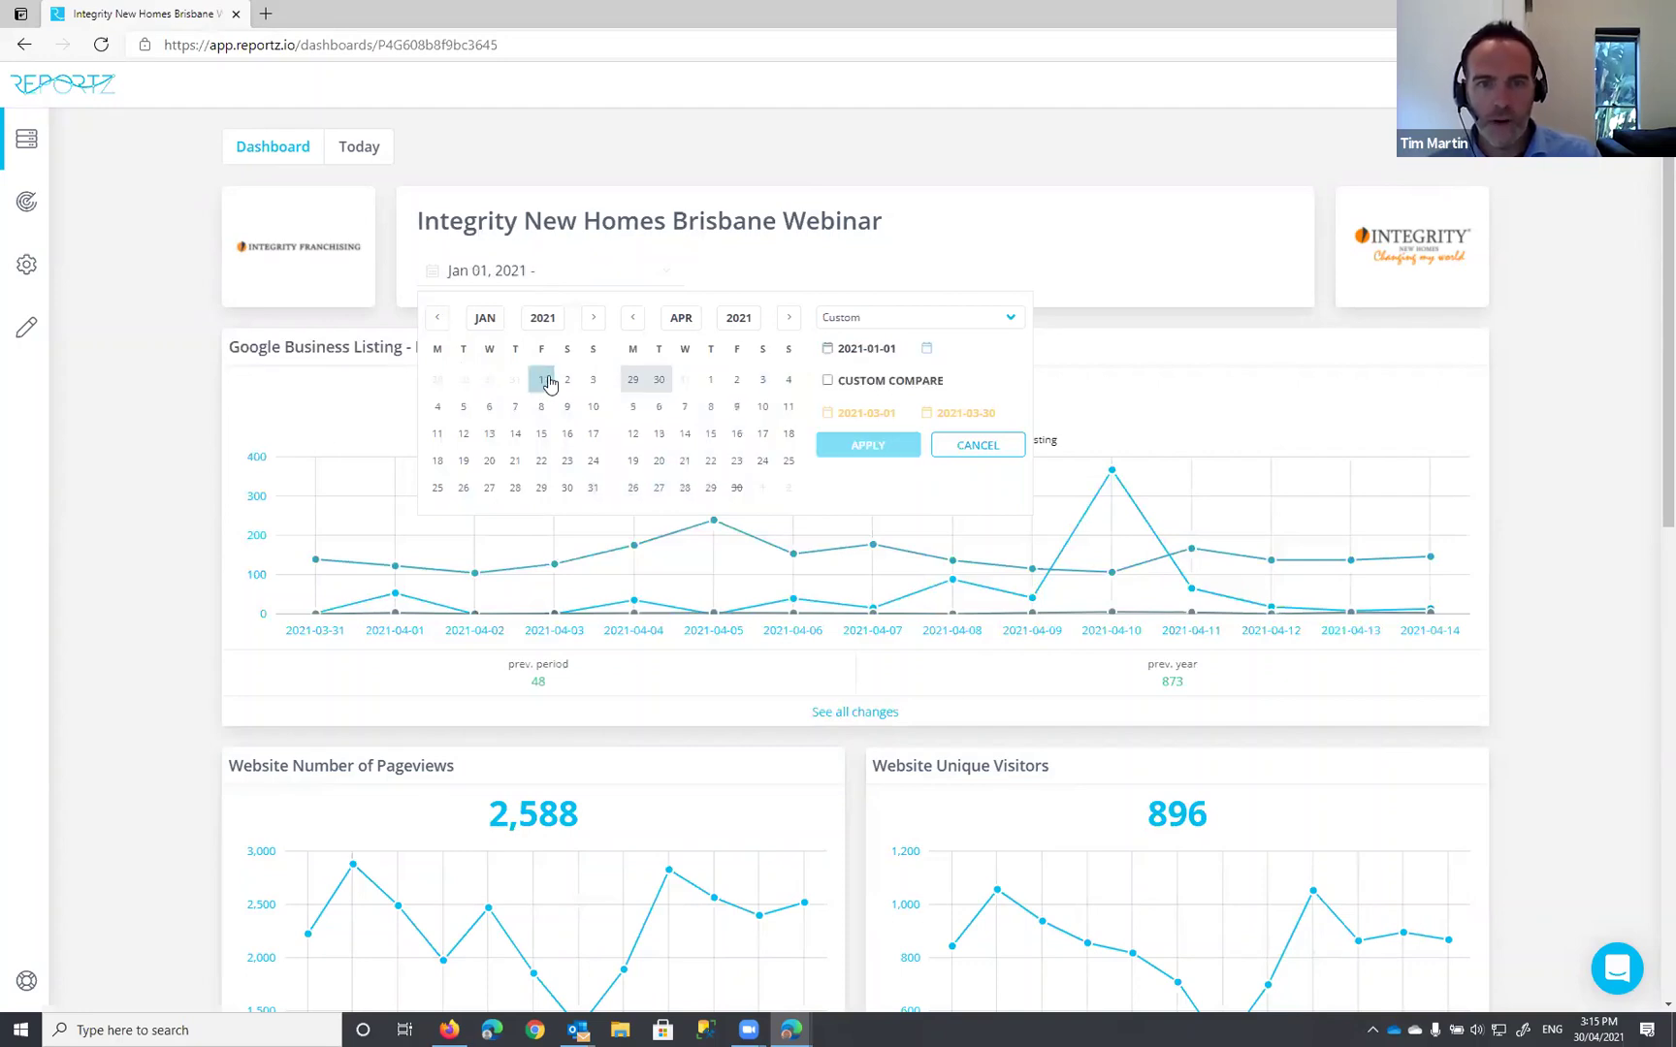
pyautogui.click(634, 383)
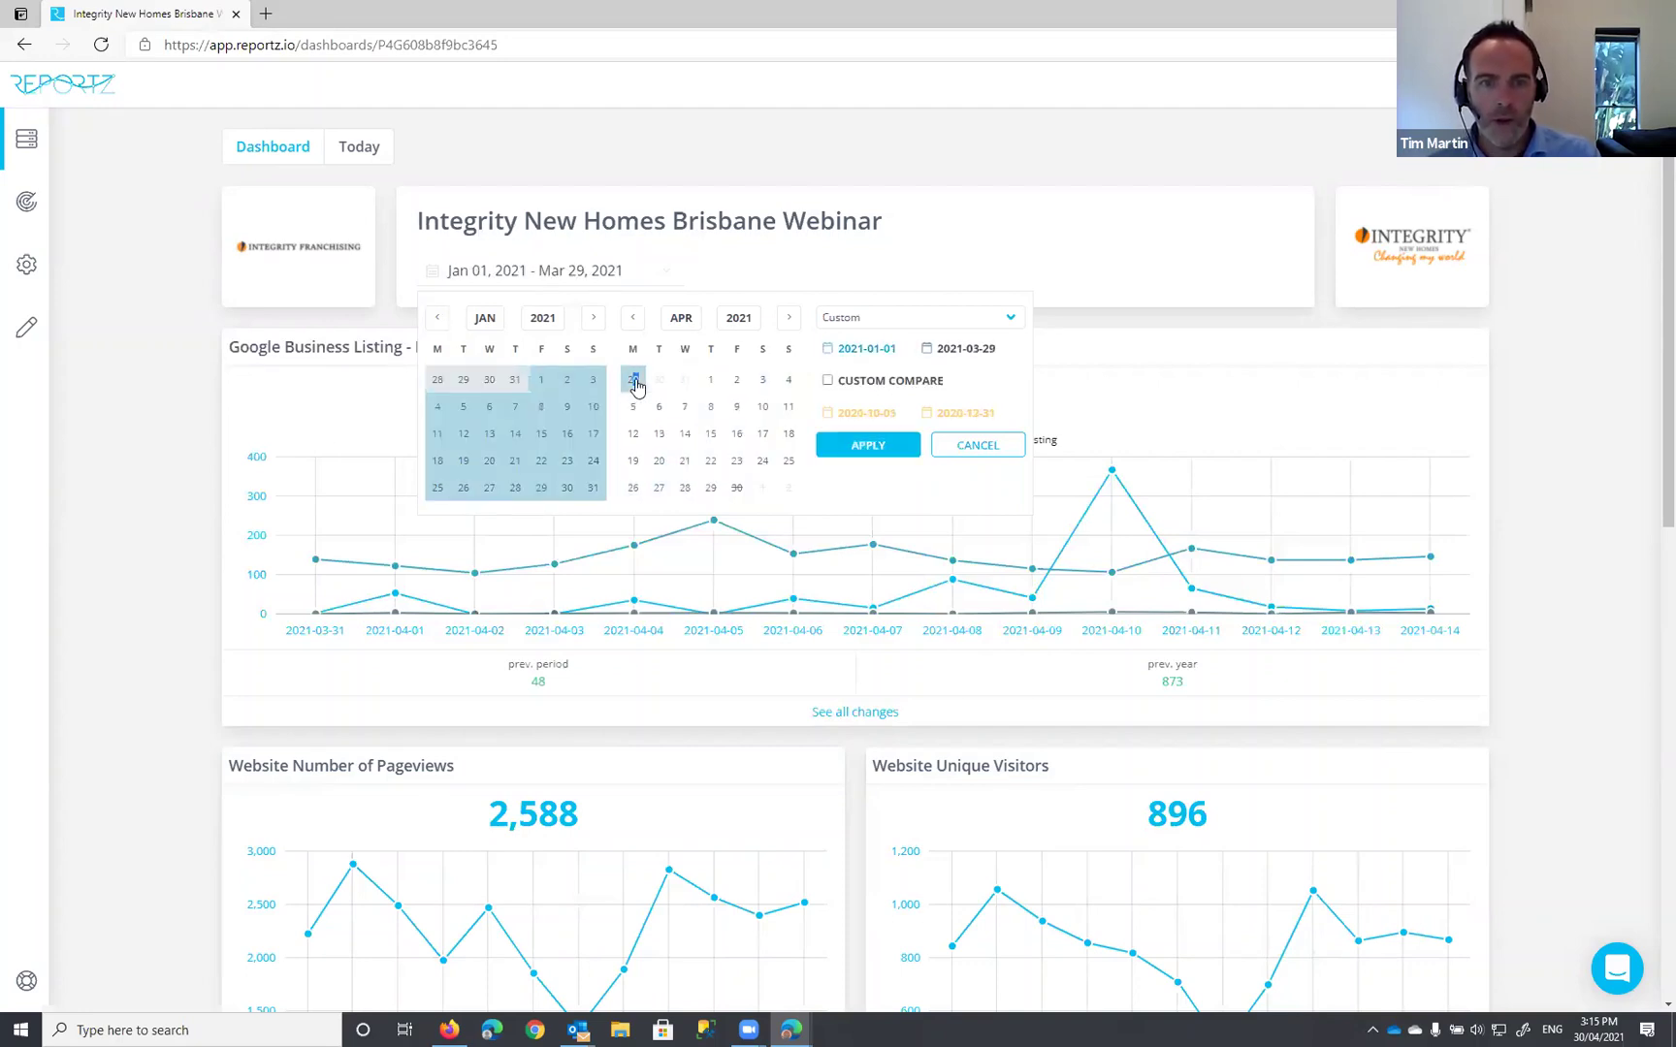
pyautogui.click(869, 445)
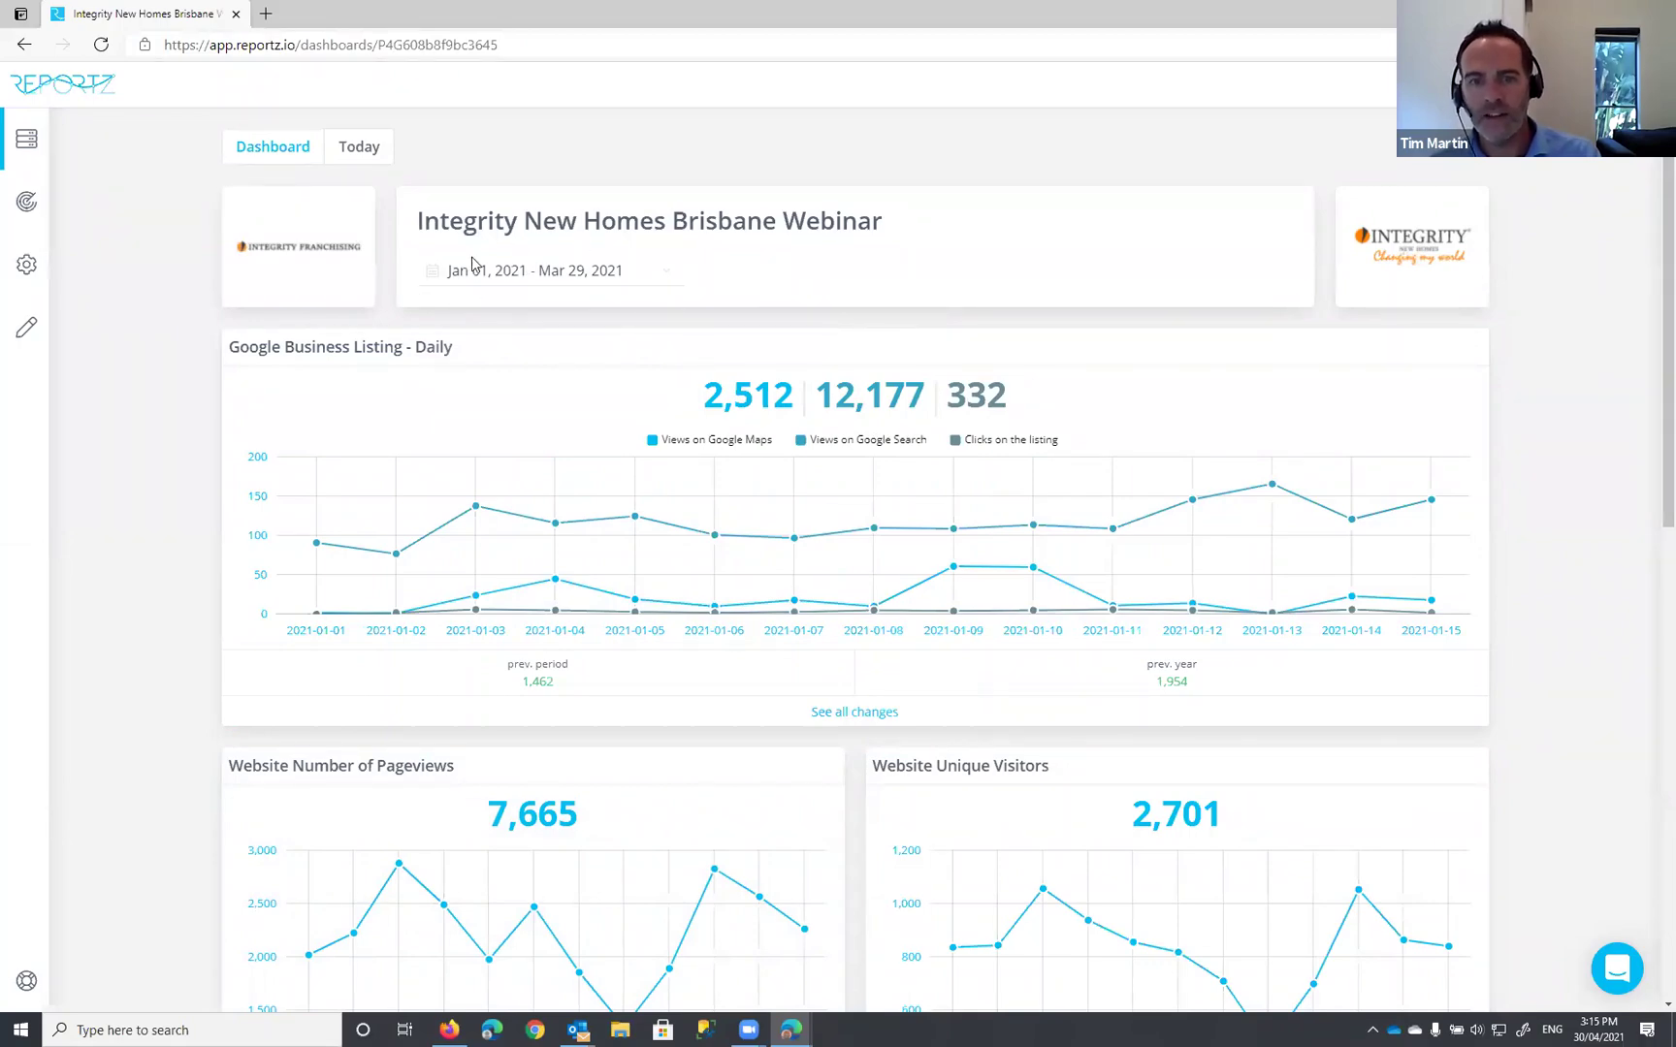
pyautogui.scroll(-5, 1552, 566)
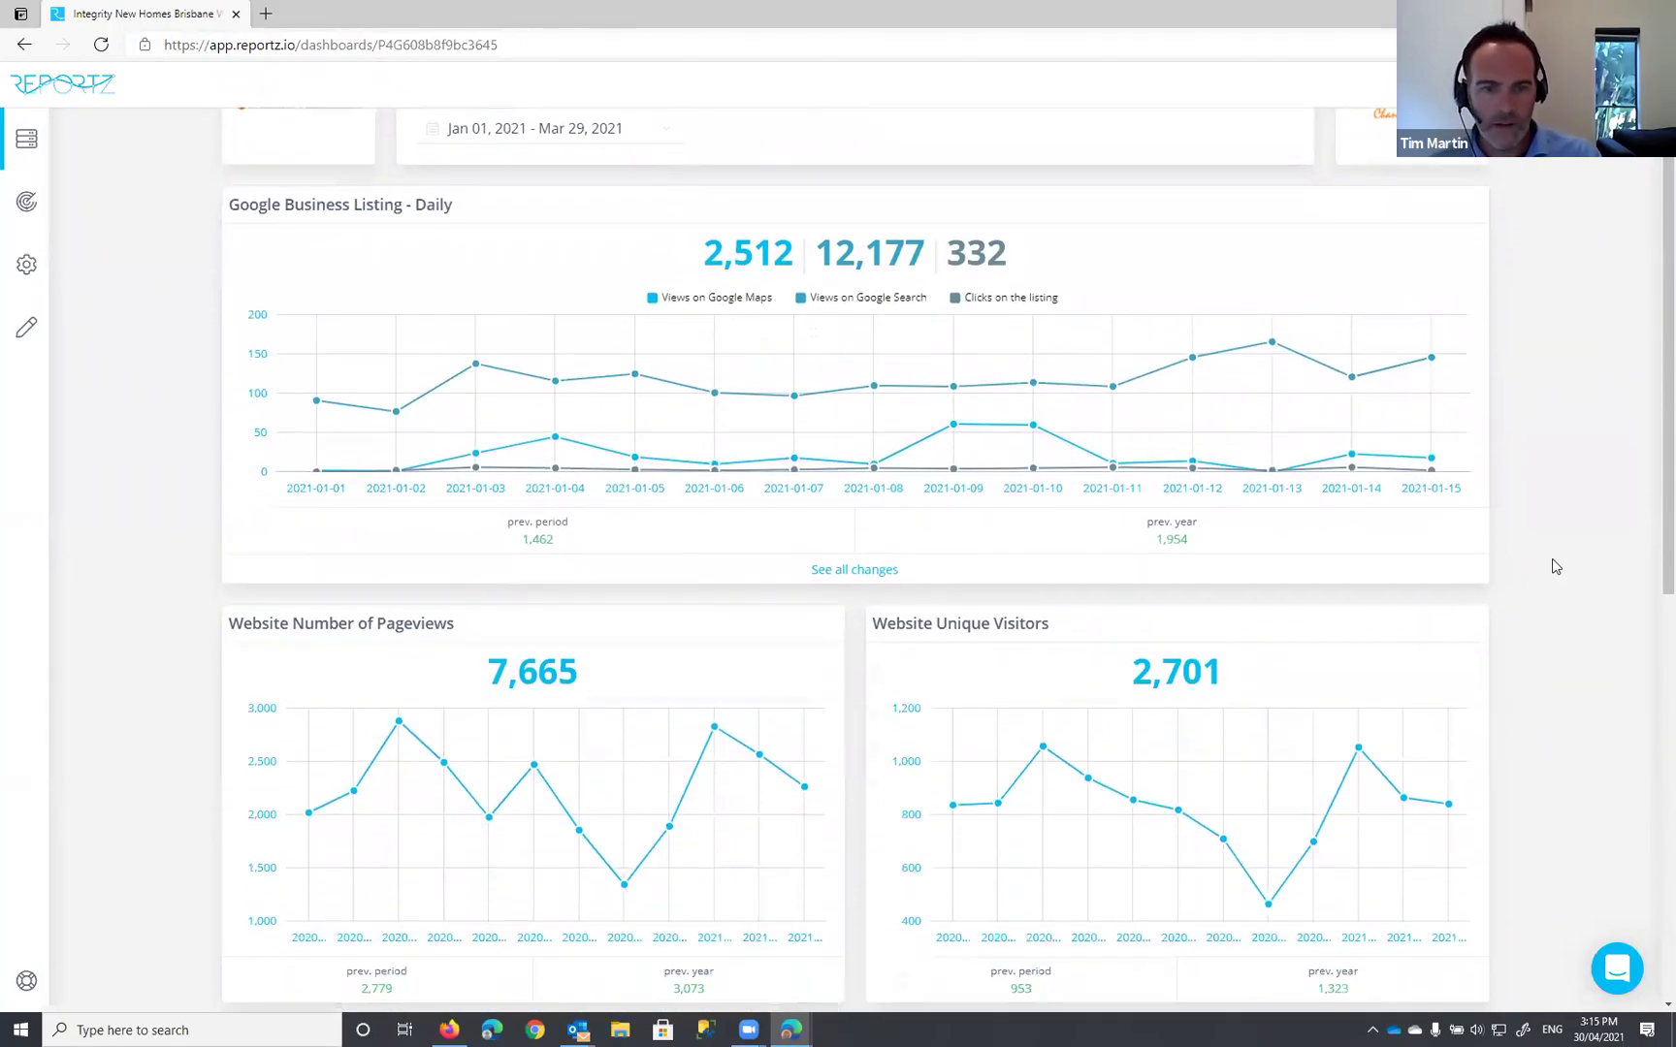
pyautogui.scroll(-3, 1554, 564)
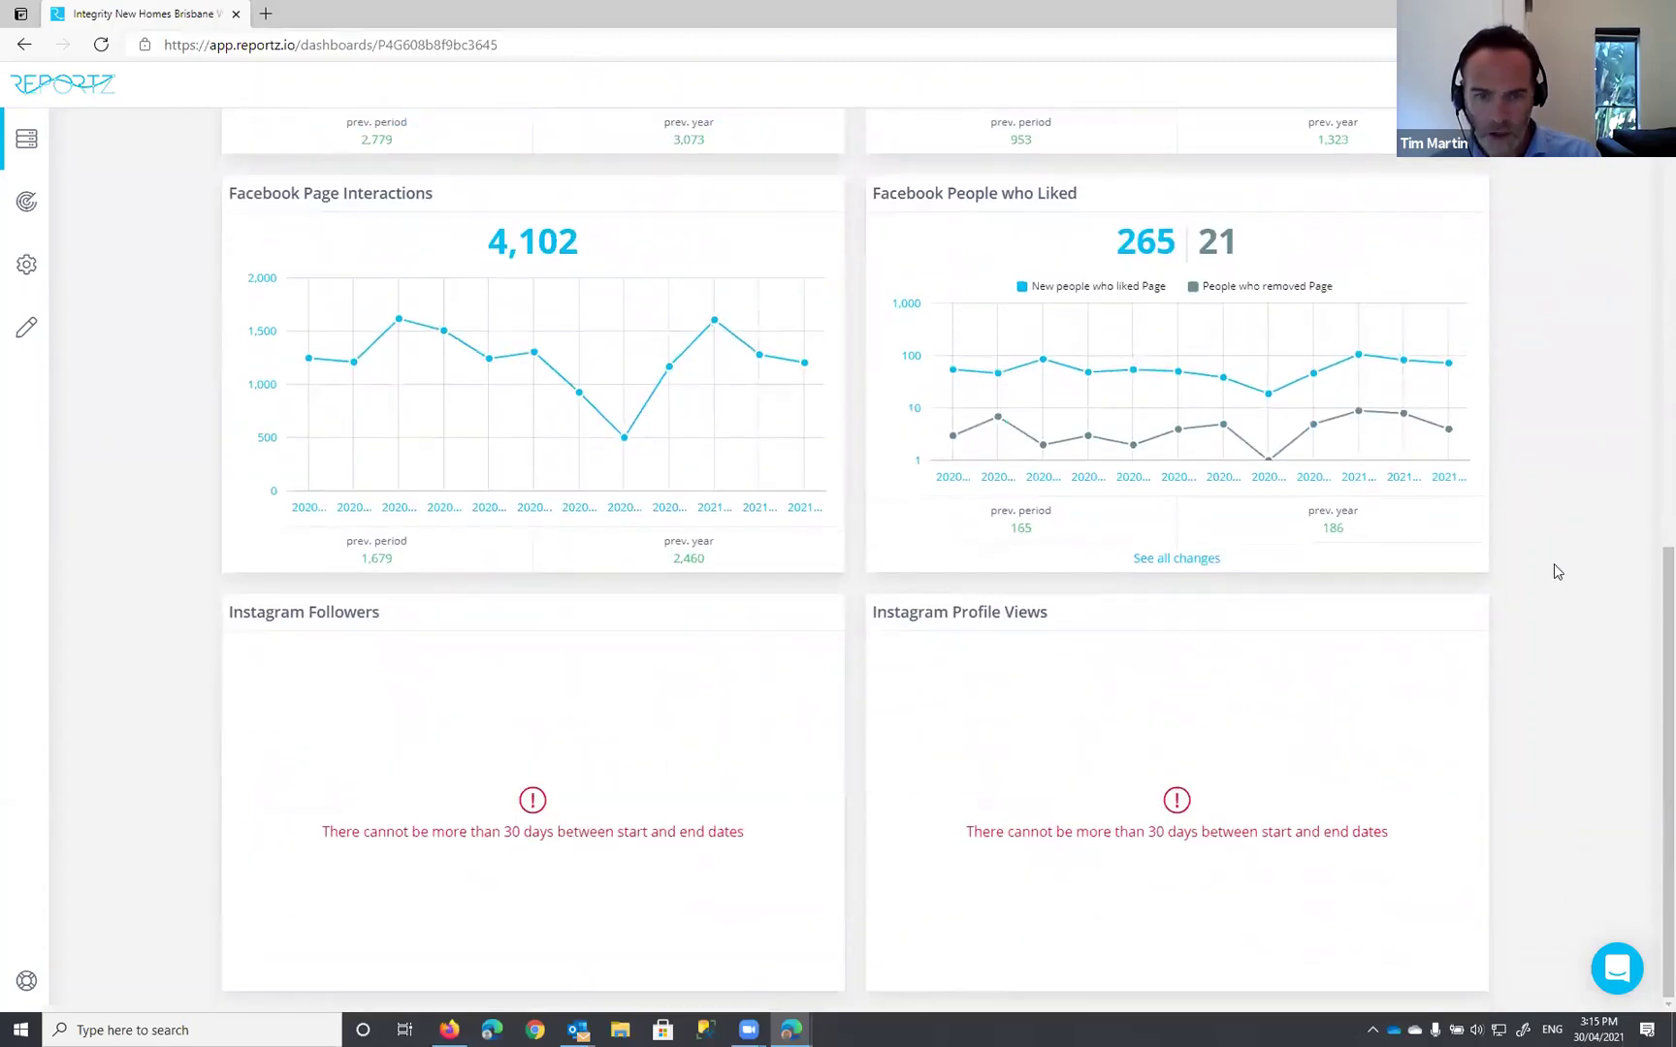
pyautogui.moveTo(449, 416)
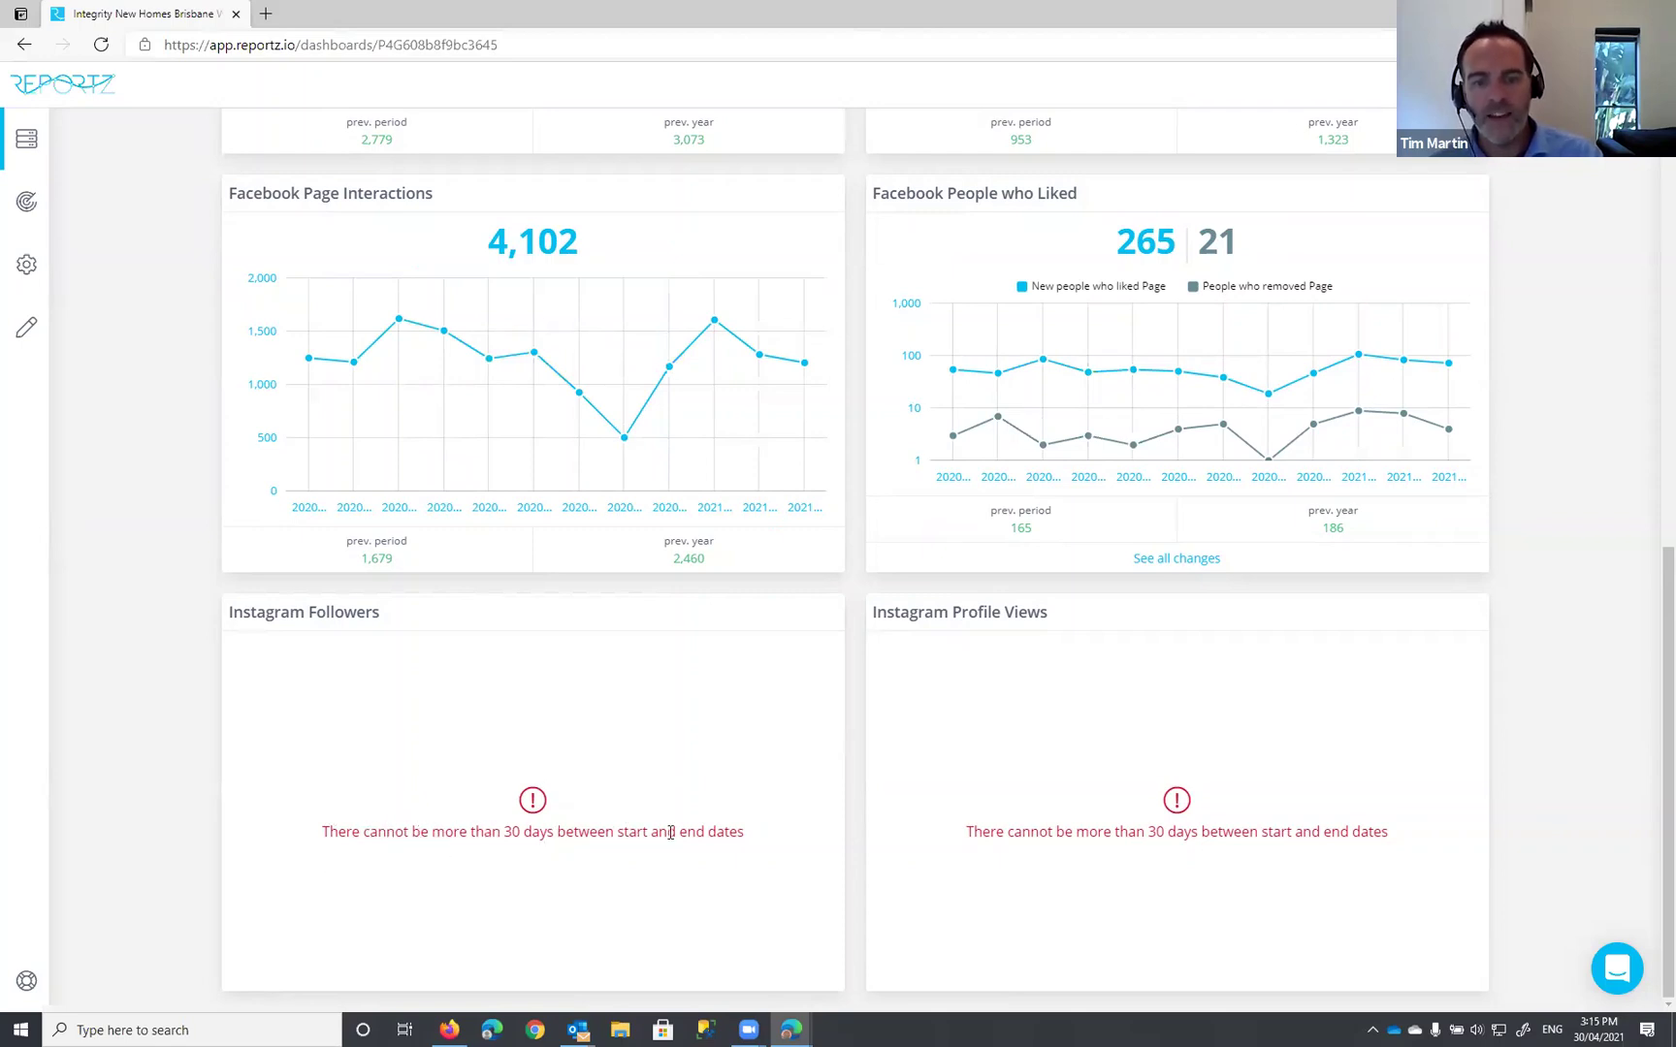
pyautogui.scroll(10, 854, 543)
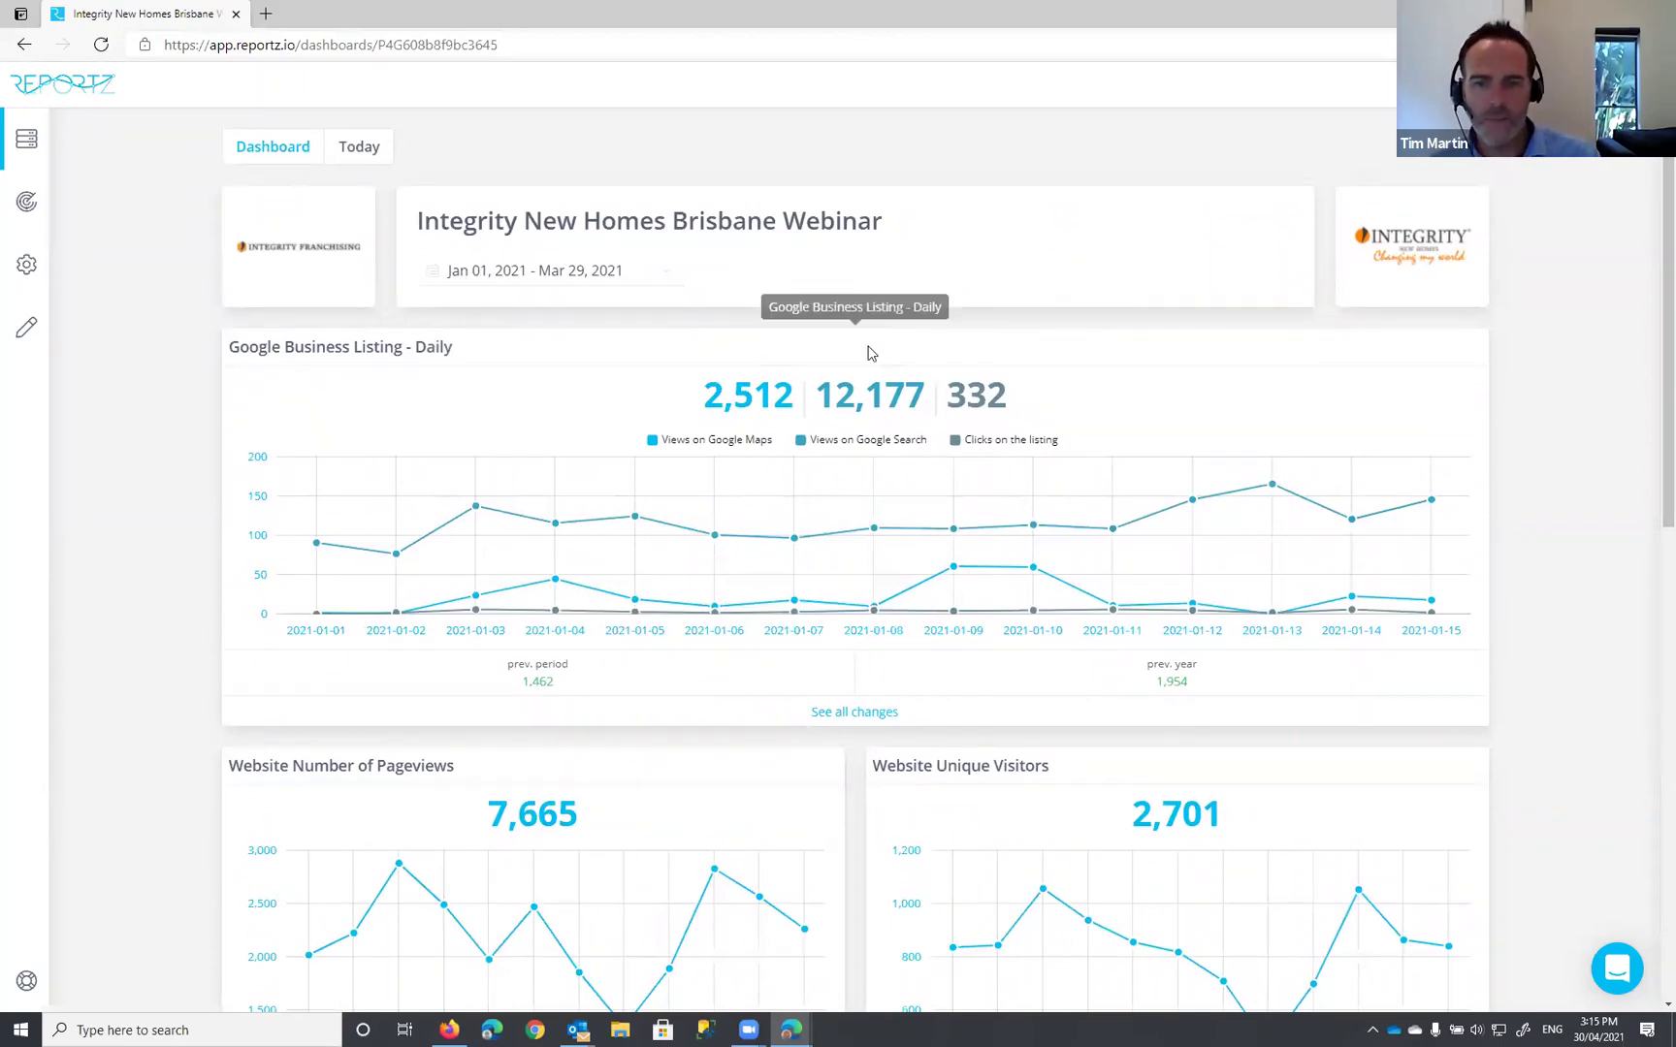
pyautogui.scroll(-3, 869, 354)
pyautogui.scroll(-9, 869, 354)
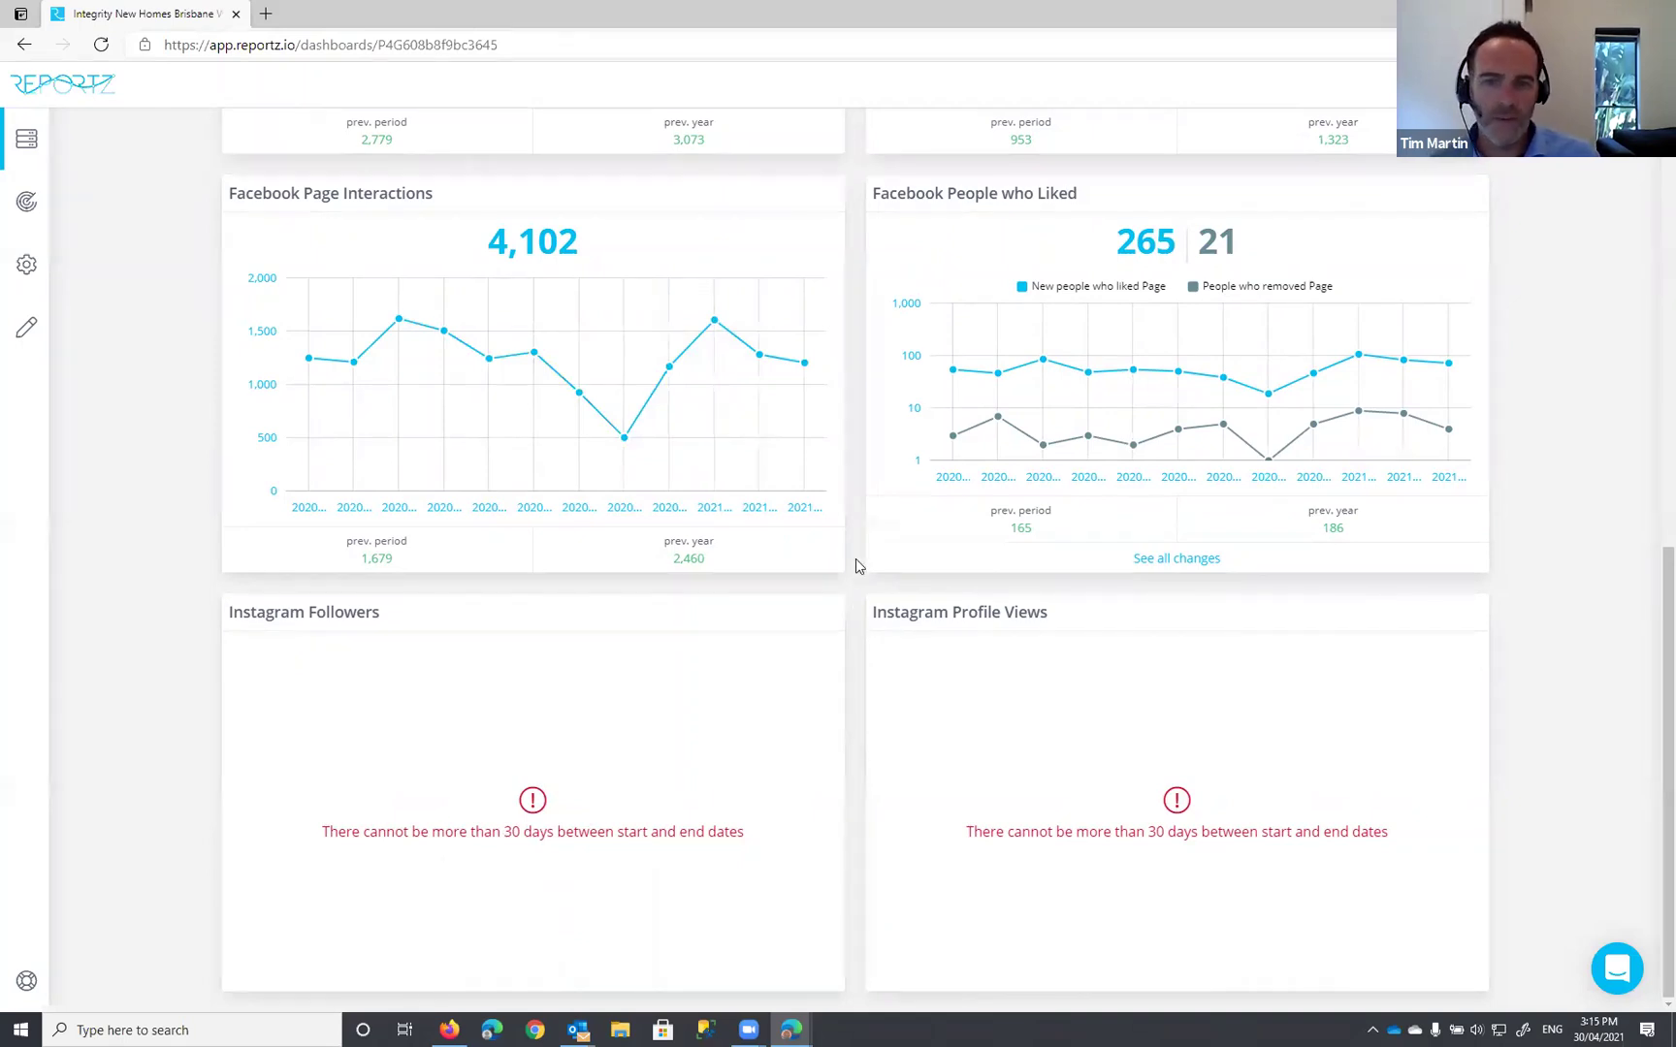
pyautogui.scroll(7, 857, 562)
pyautogui.scroll(3, 668, 282)
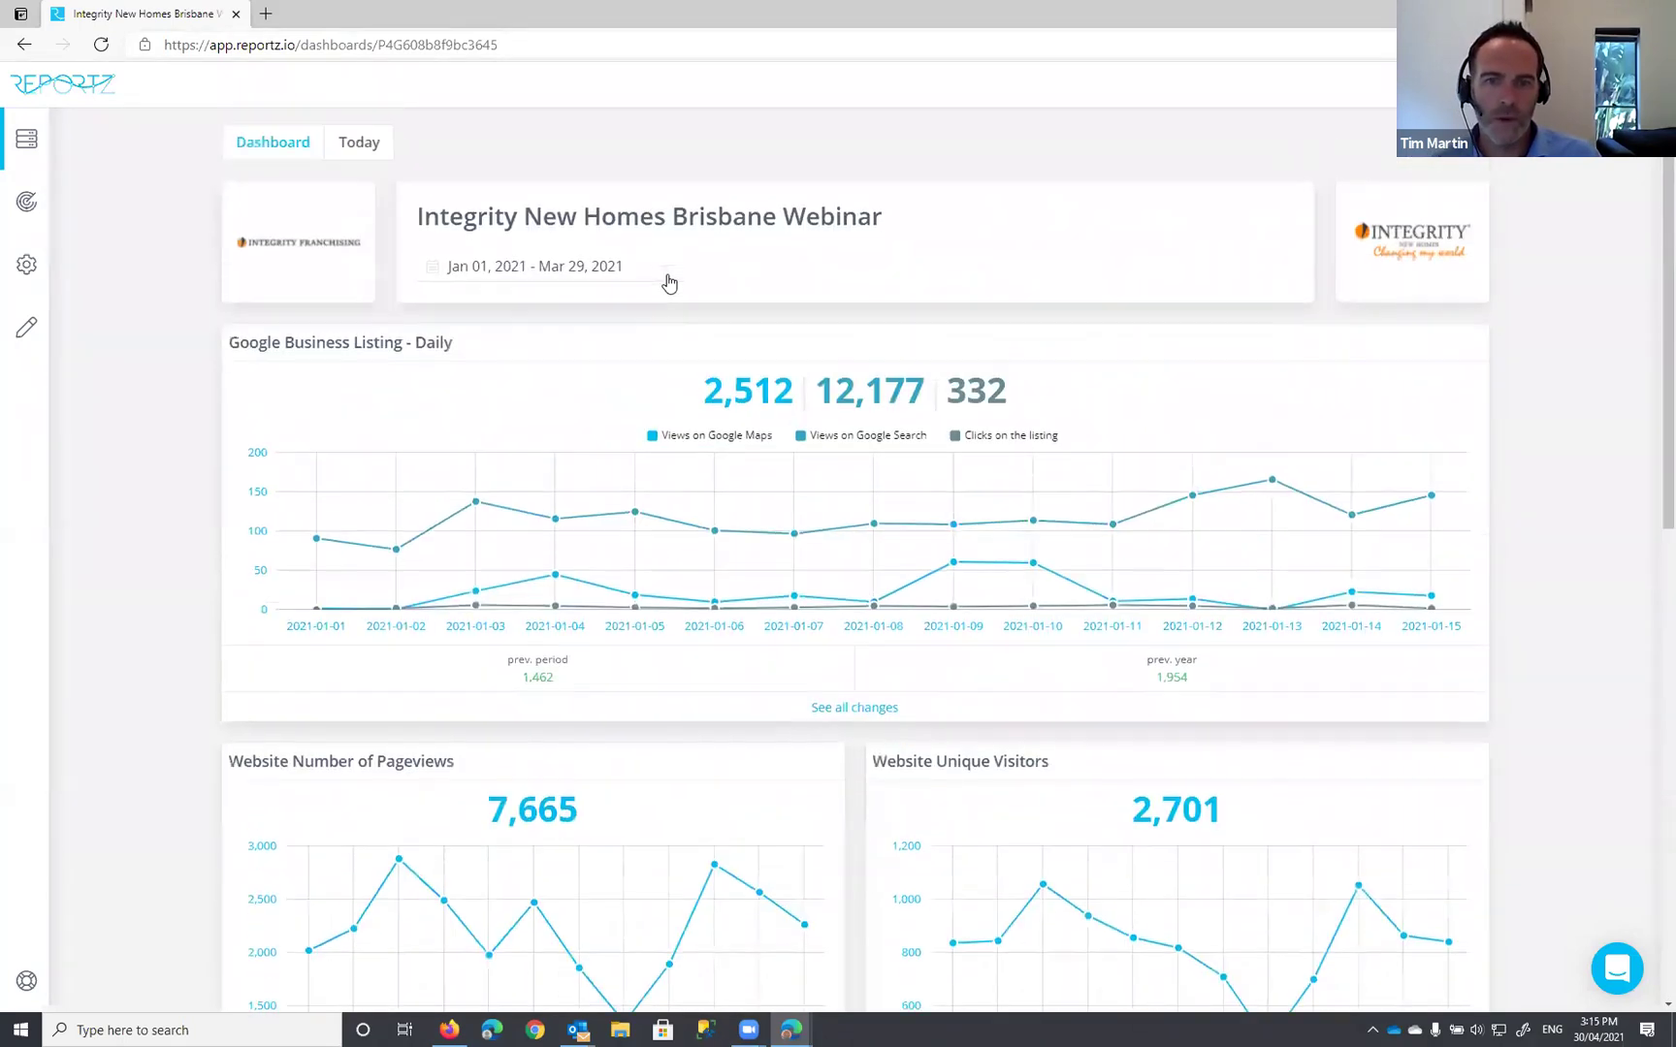
pyautogui.click(679, 279)
pyautogui.click(1010, 320)
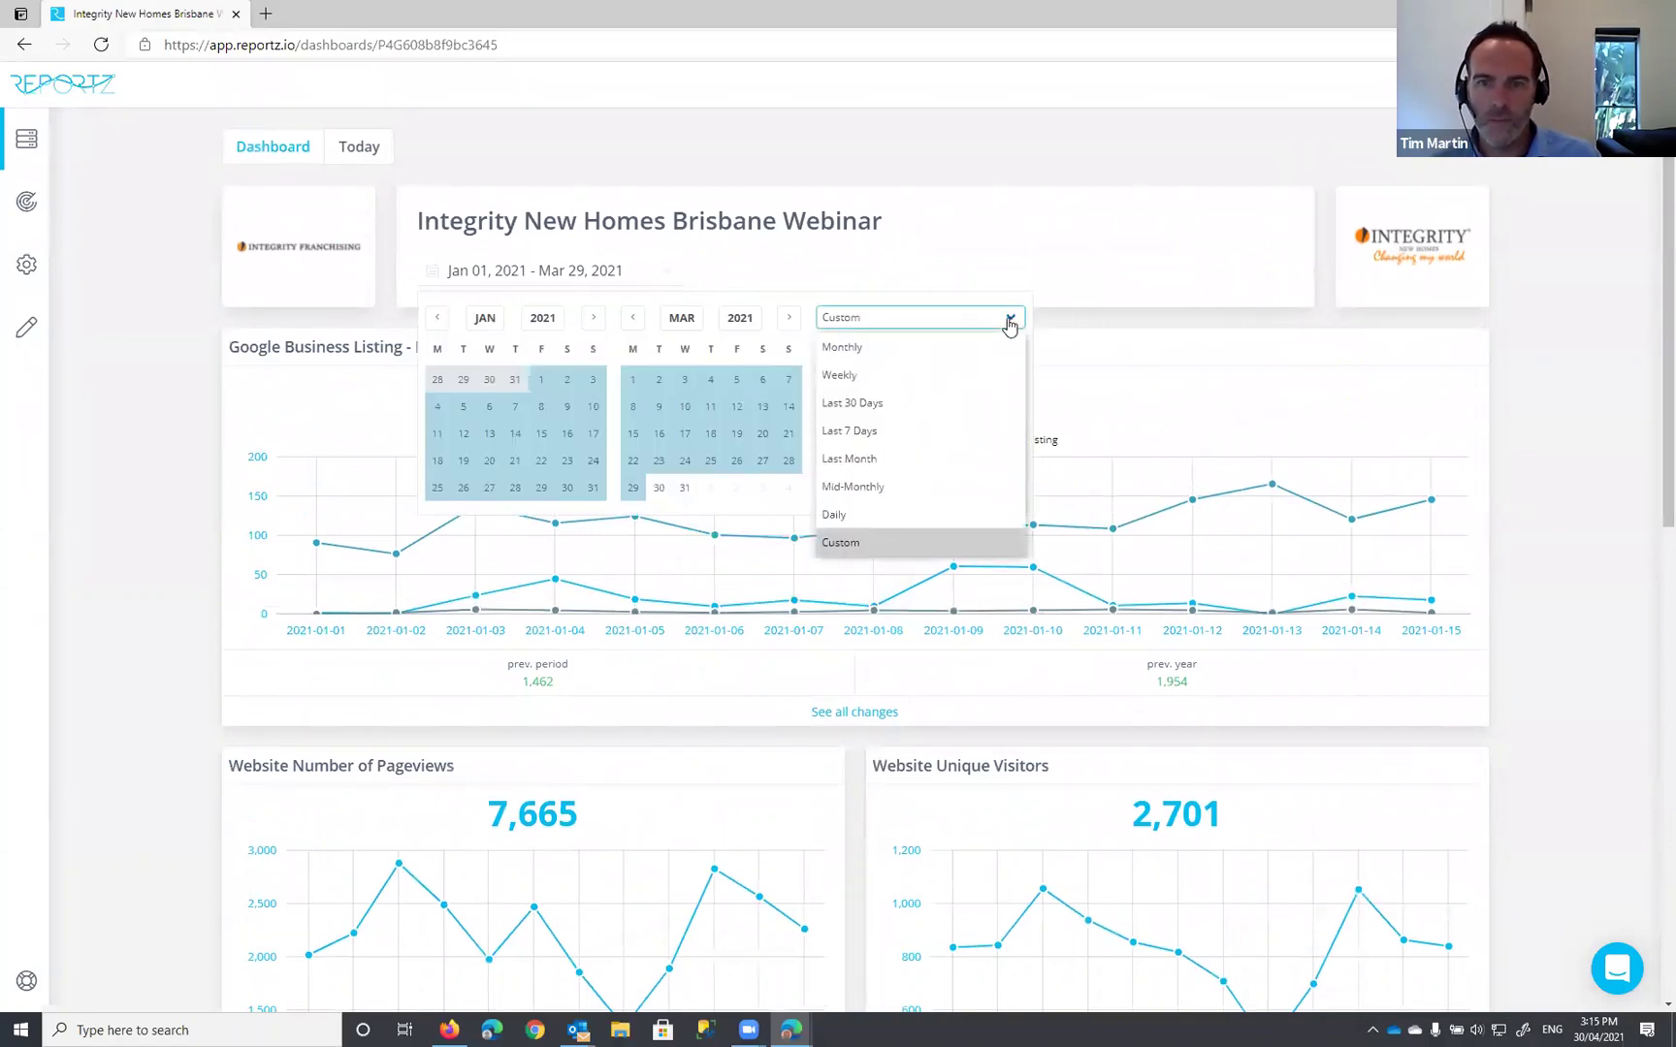
pyautogui.click(902, 403)
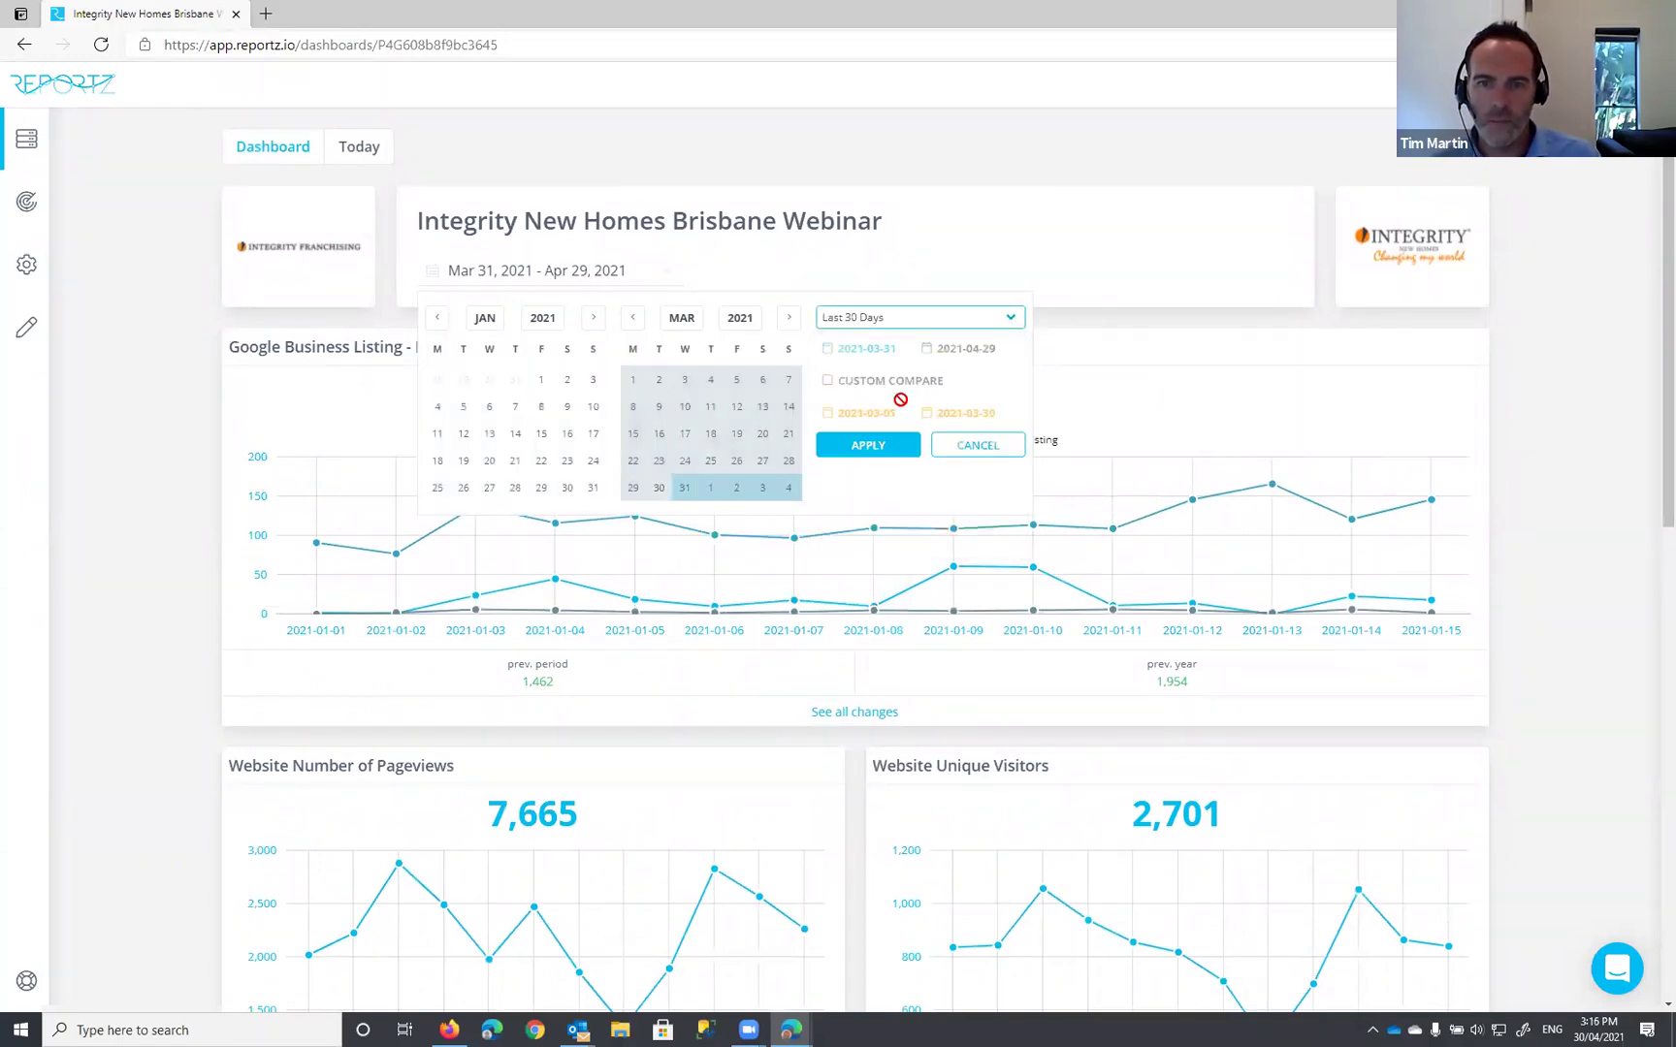
pyautogui.click(868, 446)
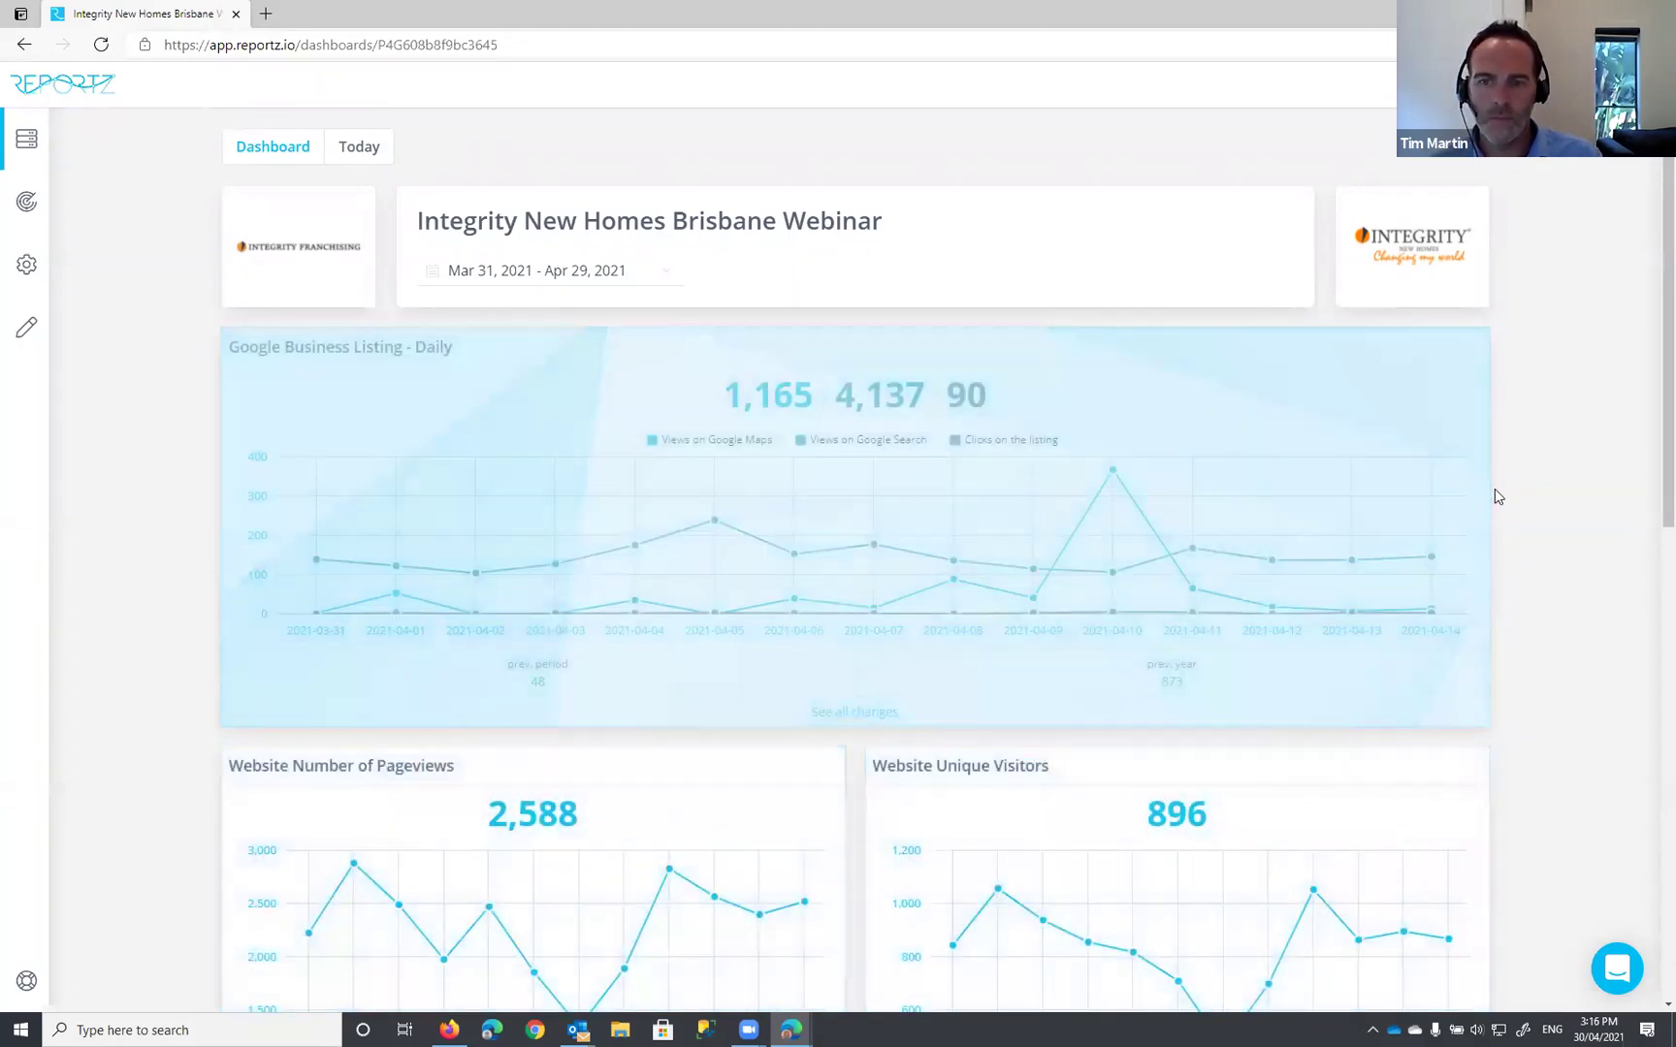
pyautogui.scroll(-3, 1494, 497)
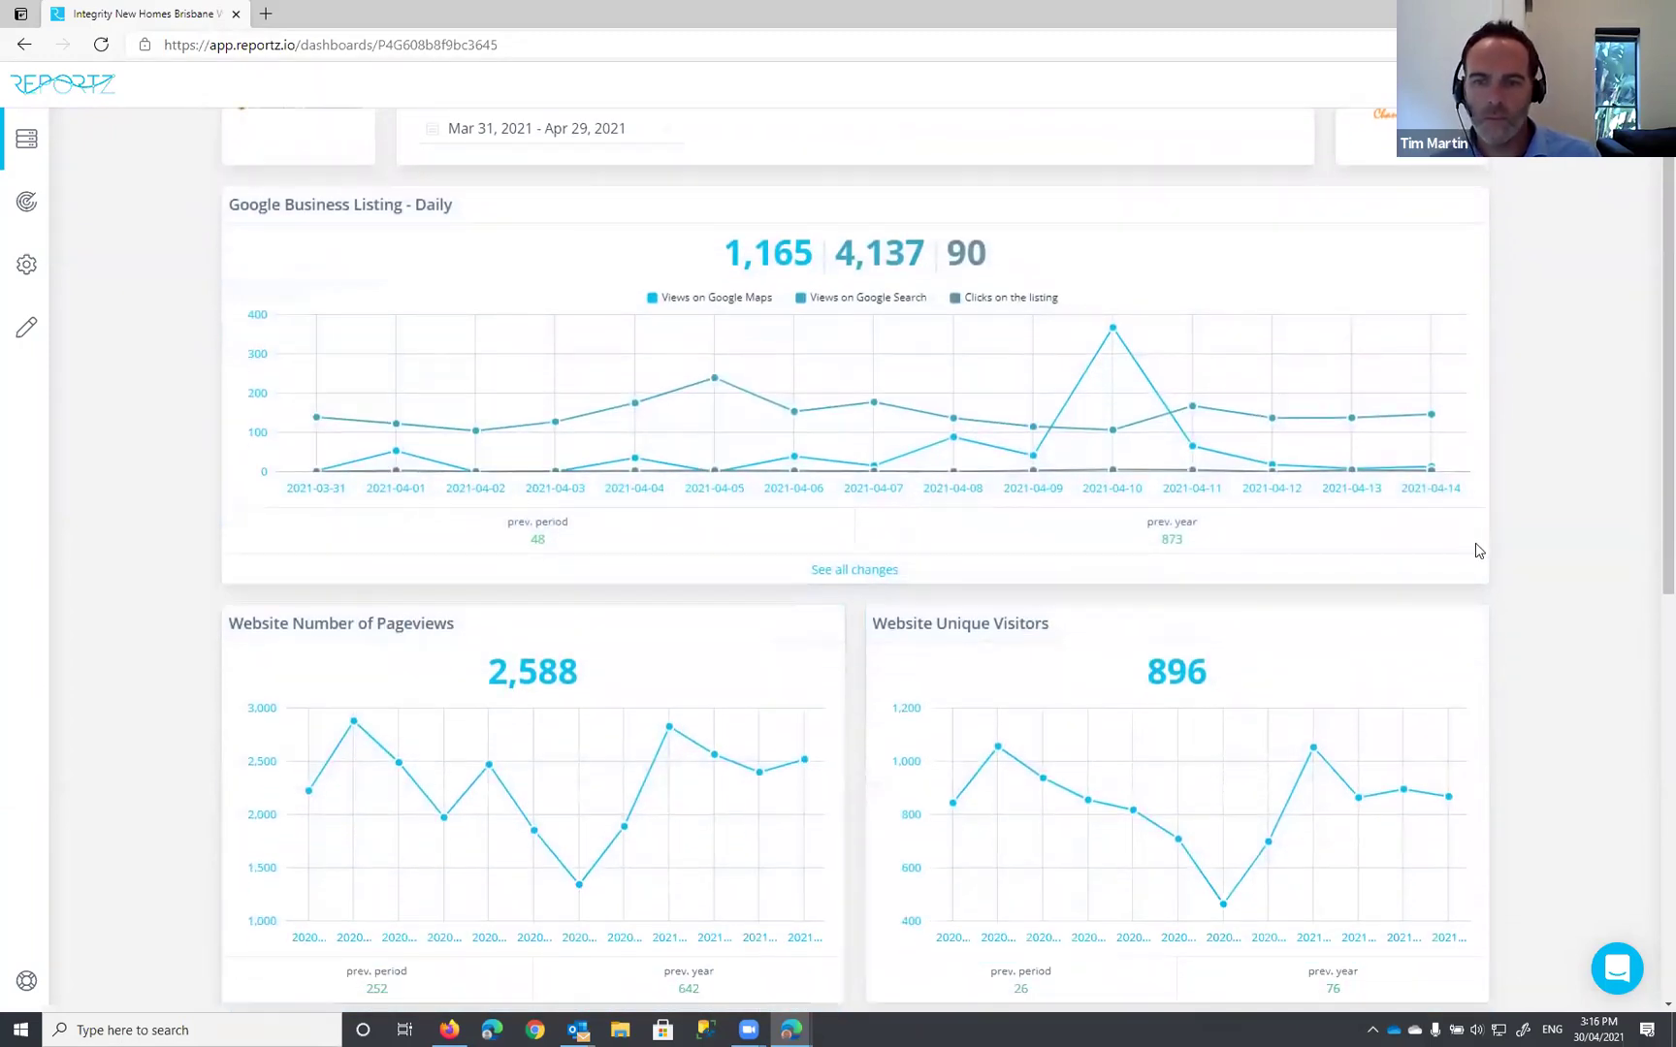
pyautogui.scroll(-8, 1477, 551)
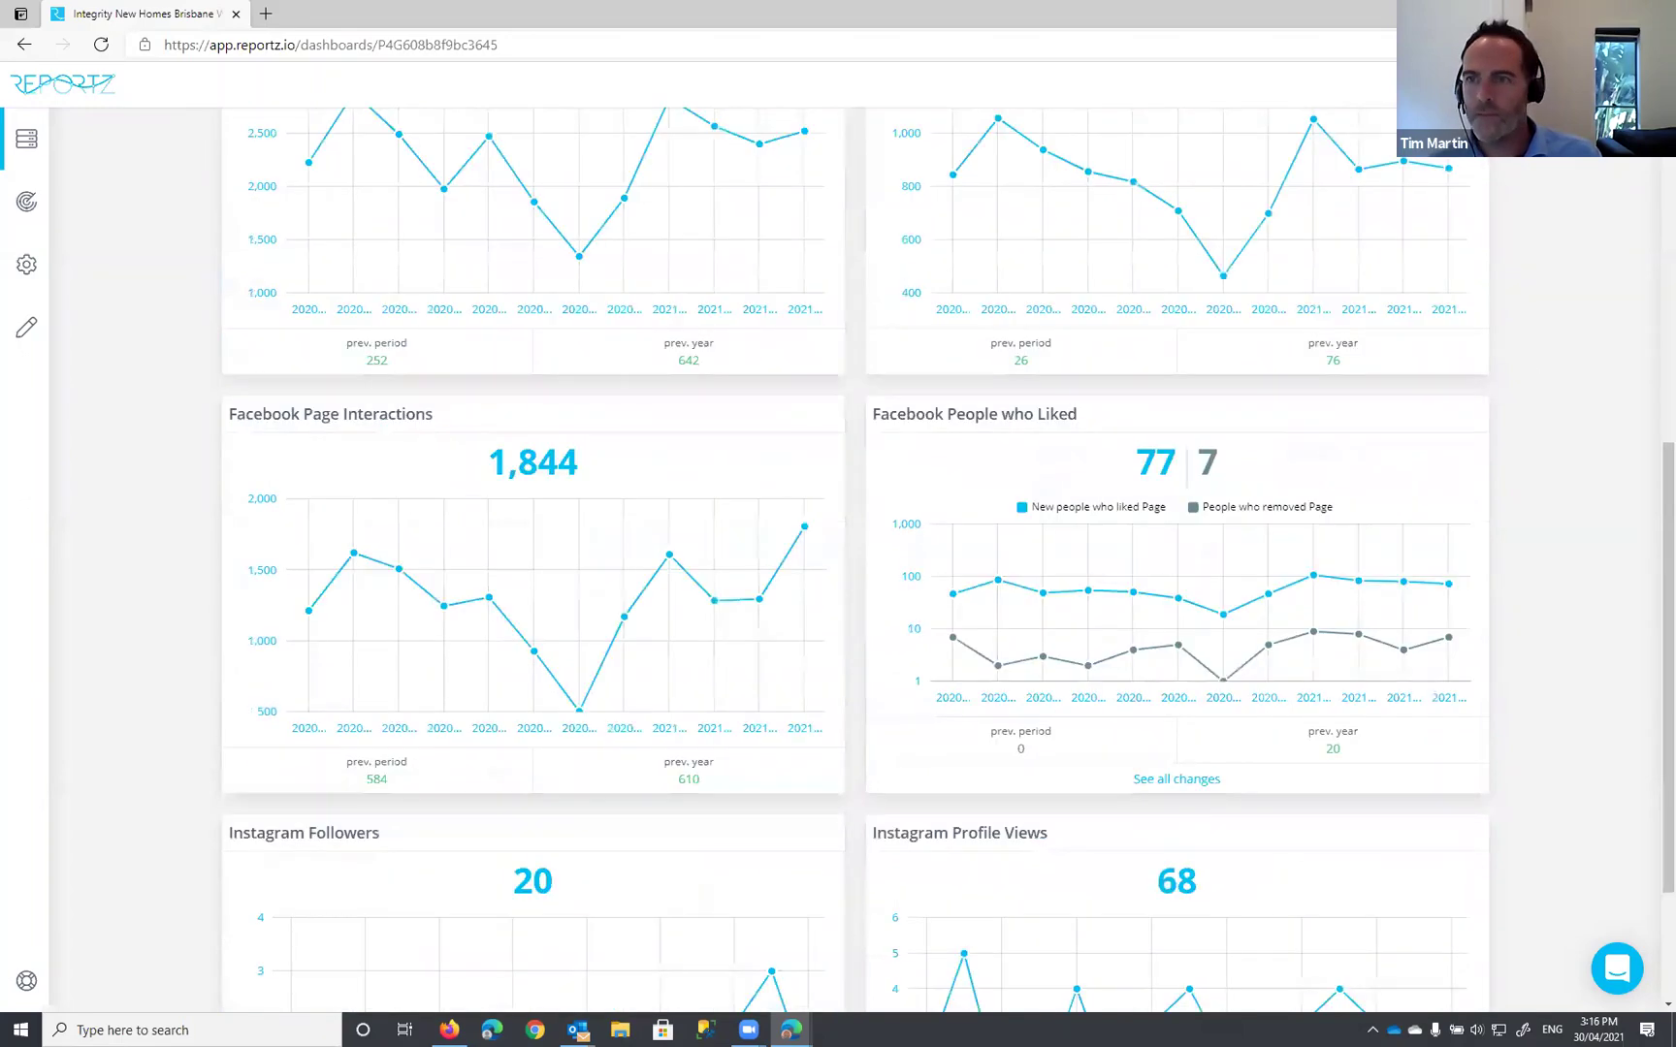
pyautogui.scroll(3, 854, 558)
pyautogui.scroll(7, 854, 558)
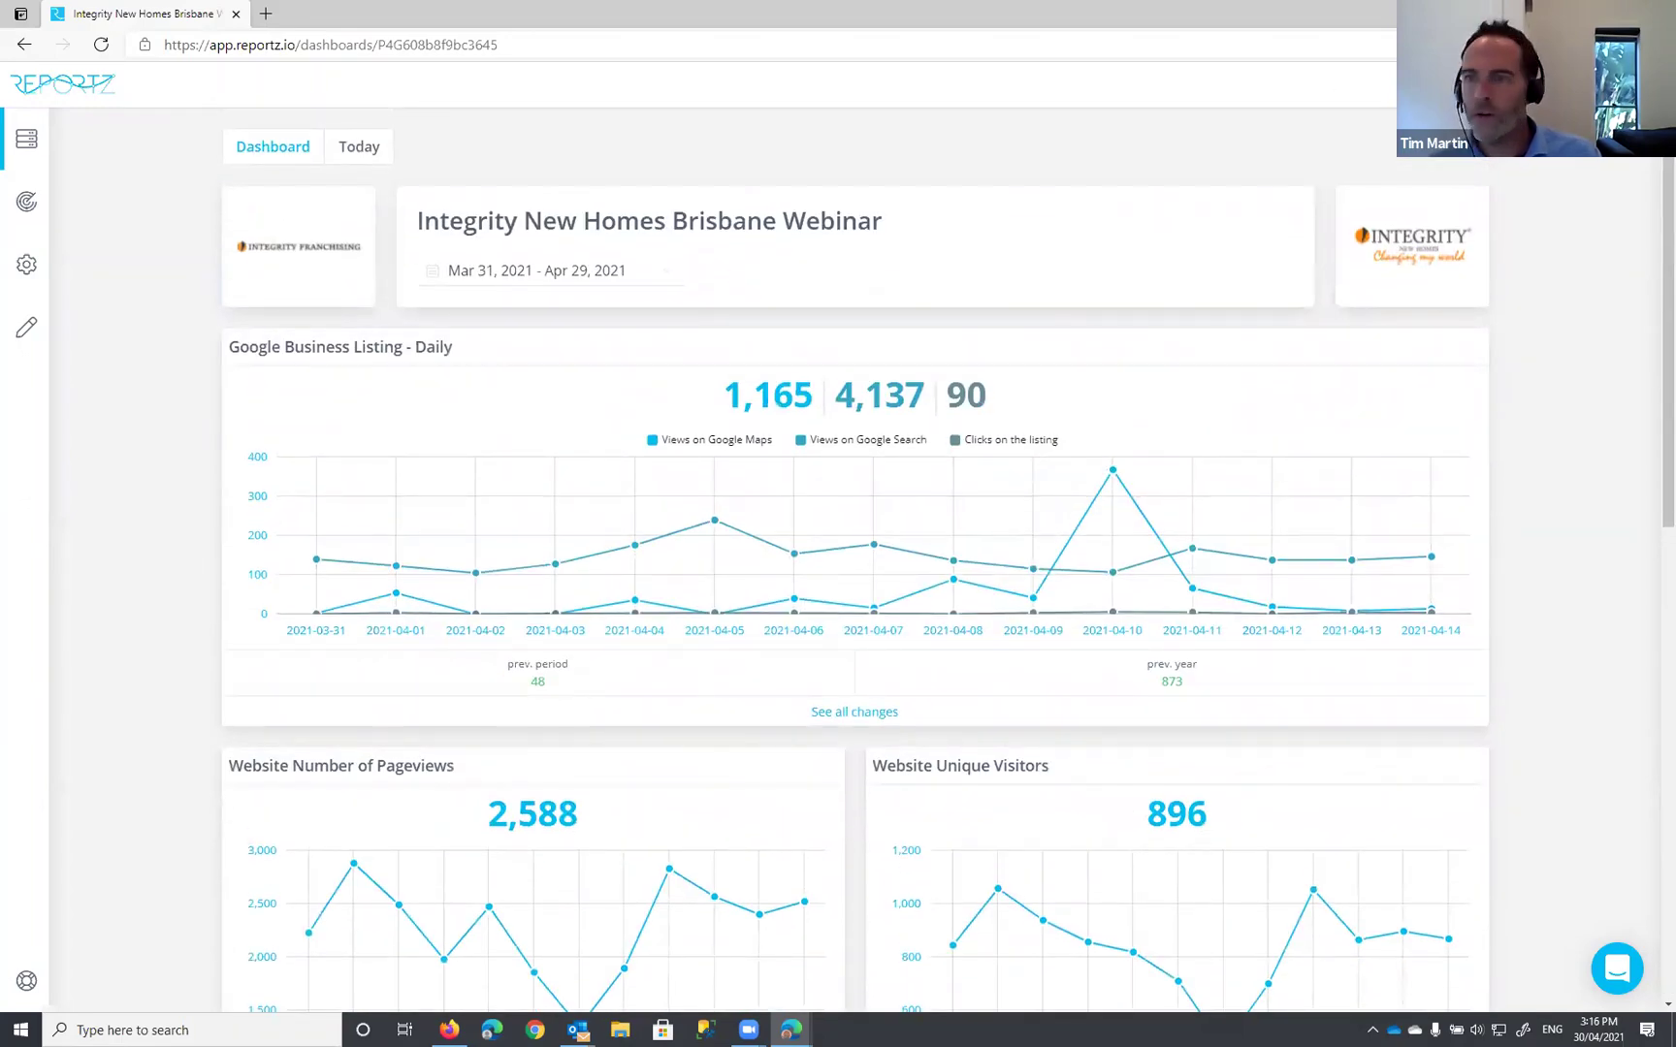
# Step: Export the dashboard to PDF from the header menu and open the downloaded file
pyautogui.click(1445, 84)
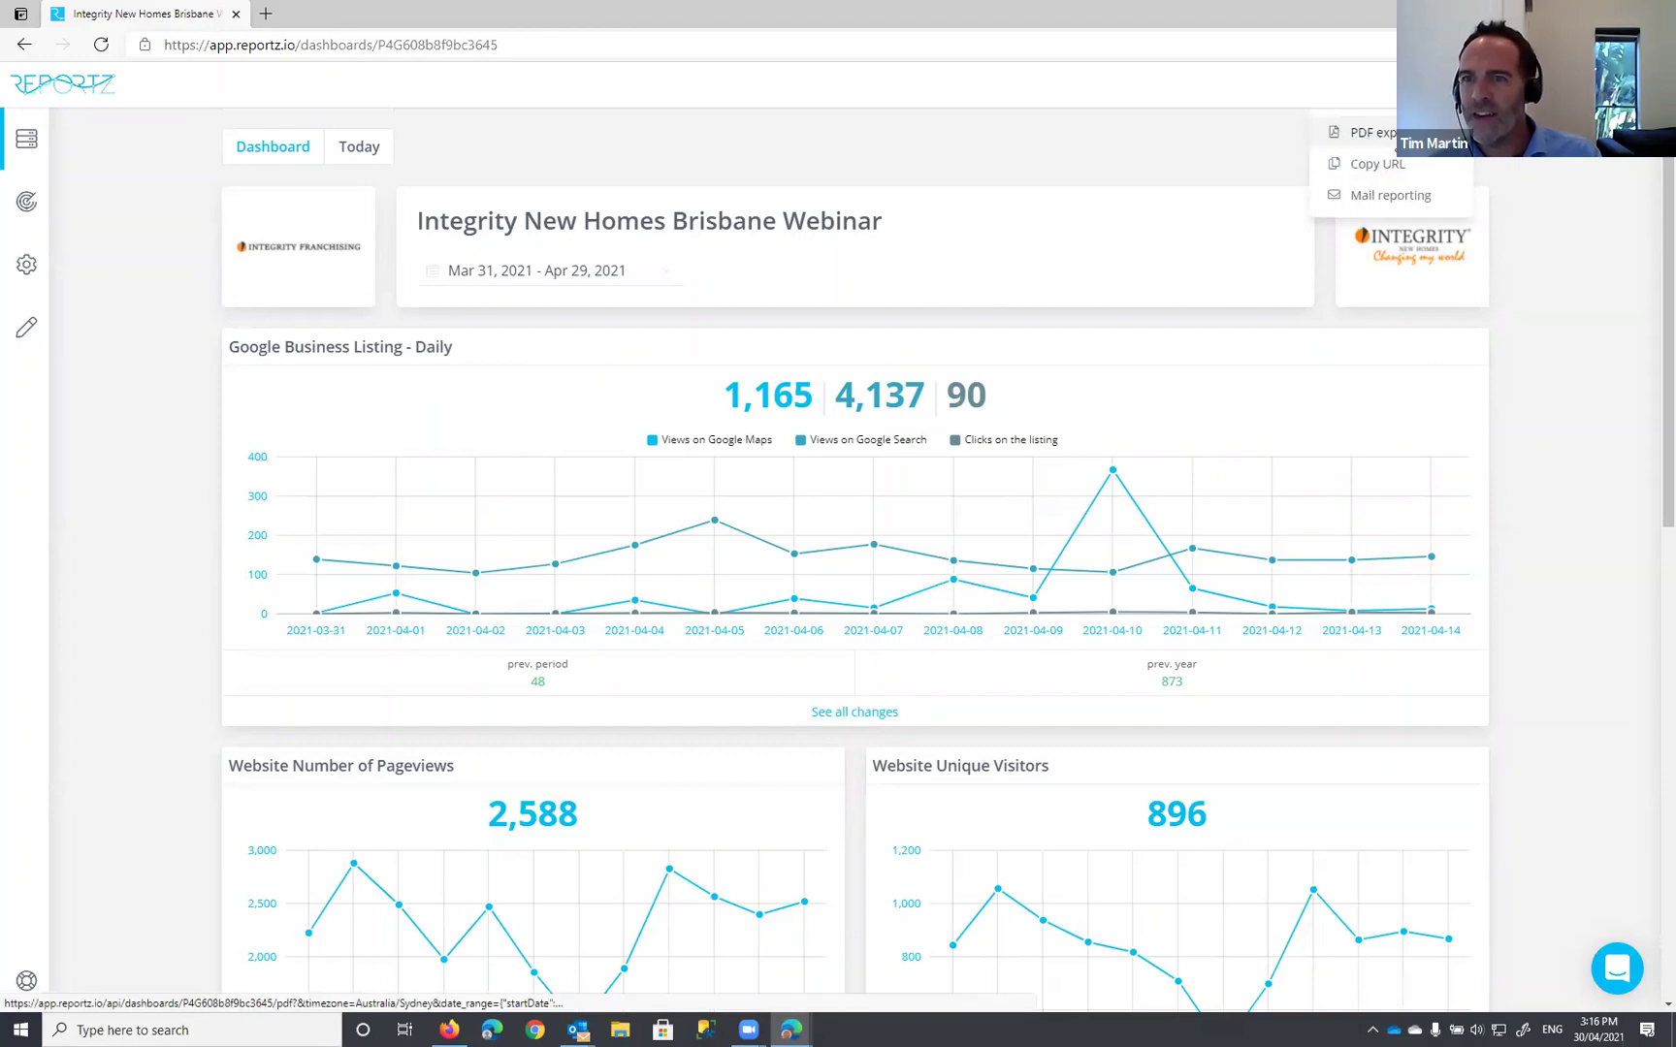
pyautogui.click(1351, 142)
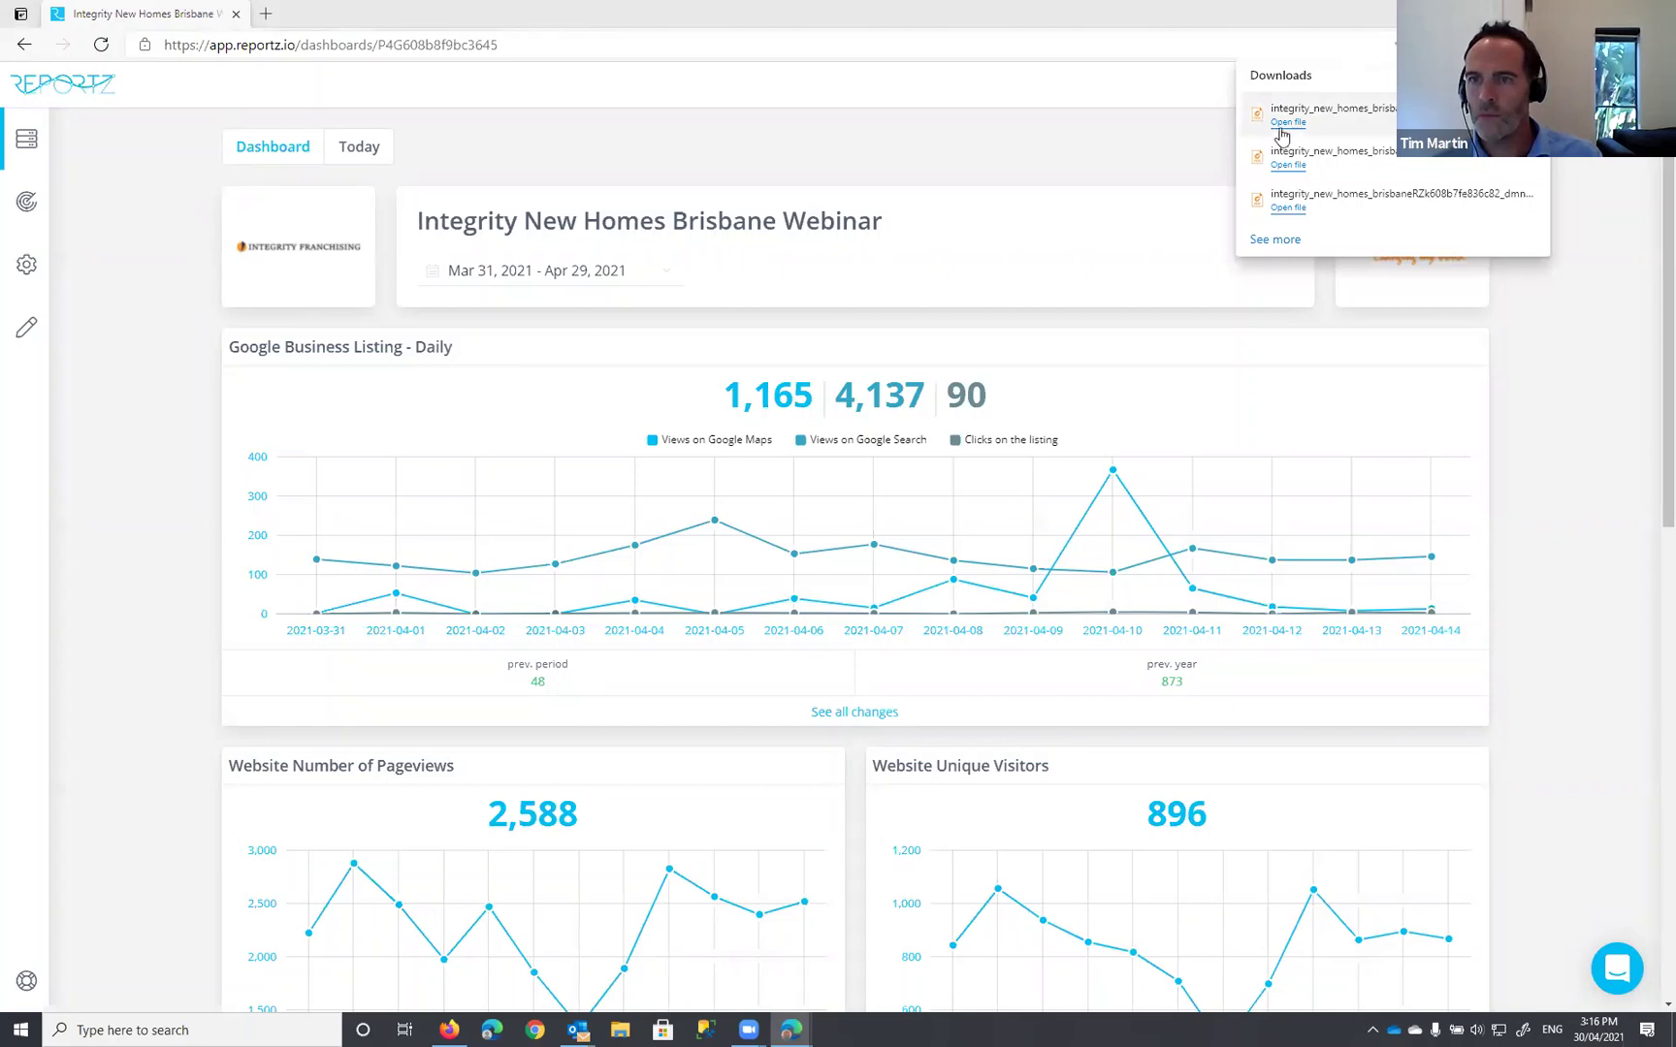
pyautogui.click(1288, 124)
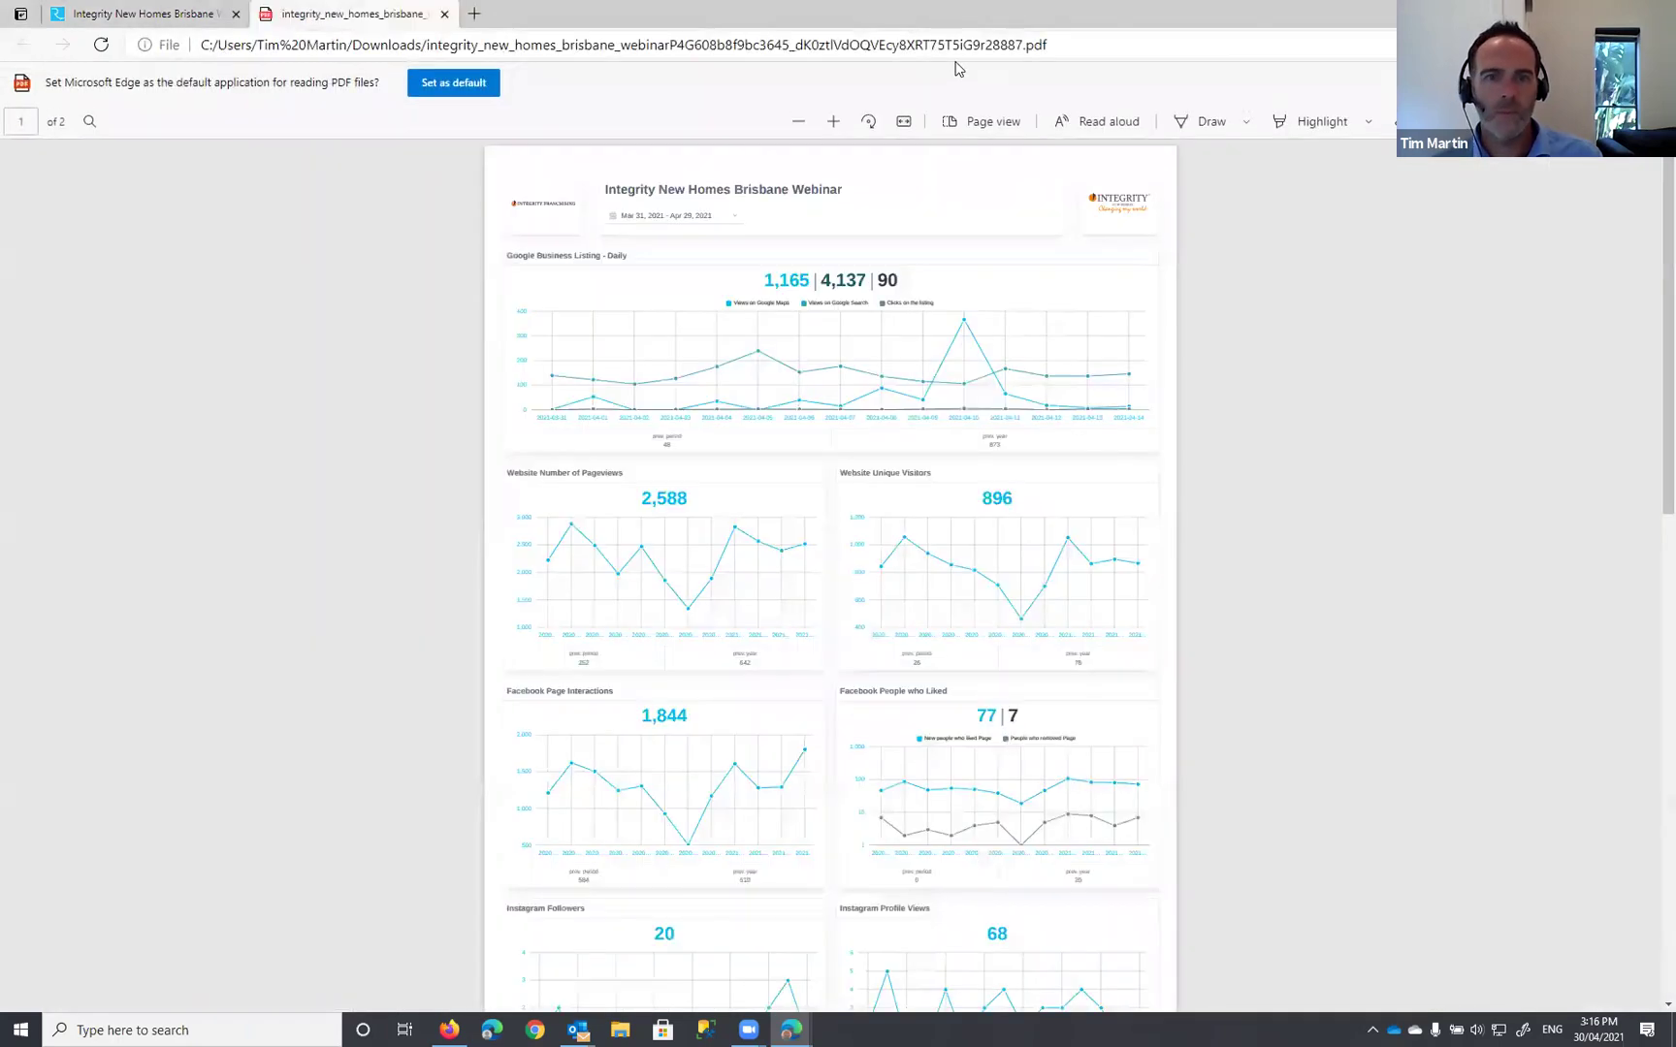
# Step: Scroll through both pages of the exported PDF, then return to the Reportz dashboard tab
pyautogui.scroll(-10, 1060, 261)
pyautogui.scroll(10, 1063, 261)
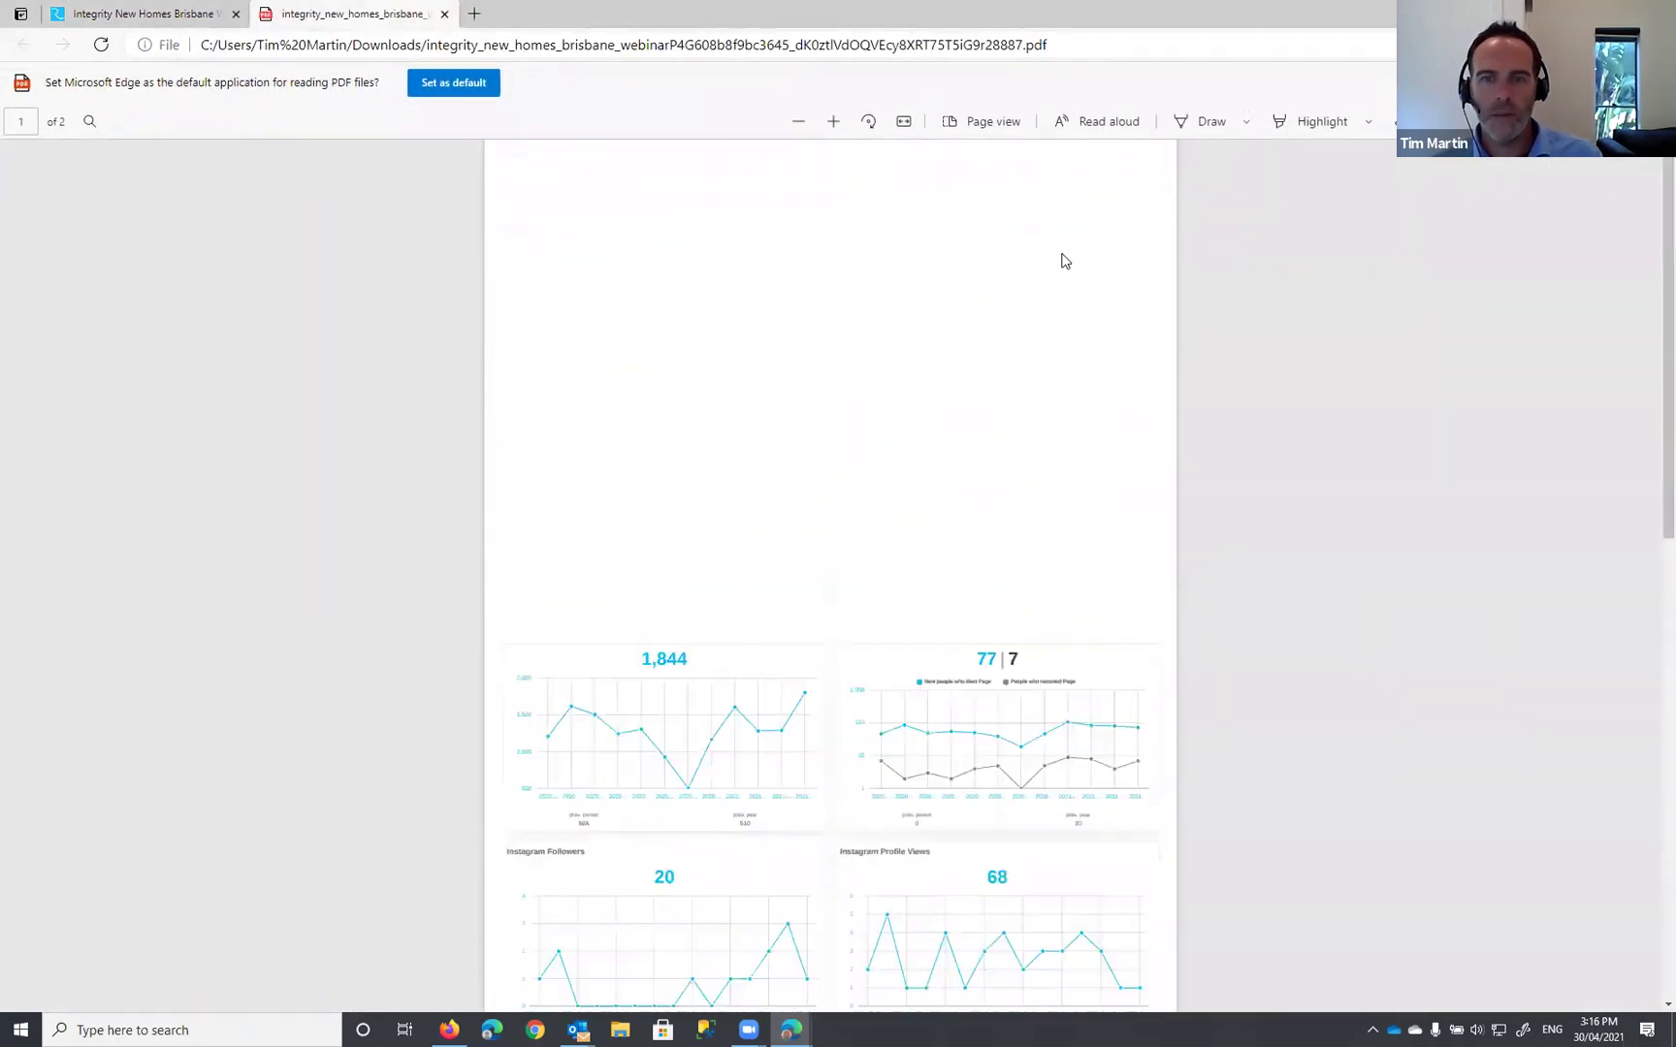
pyautogui.scroll(-10, 1063, 262)
pyautogui.scroll(-1, 1063, 262)
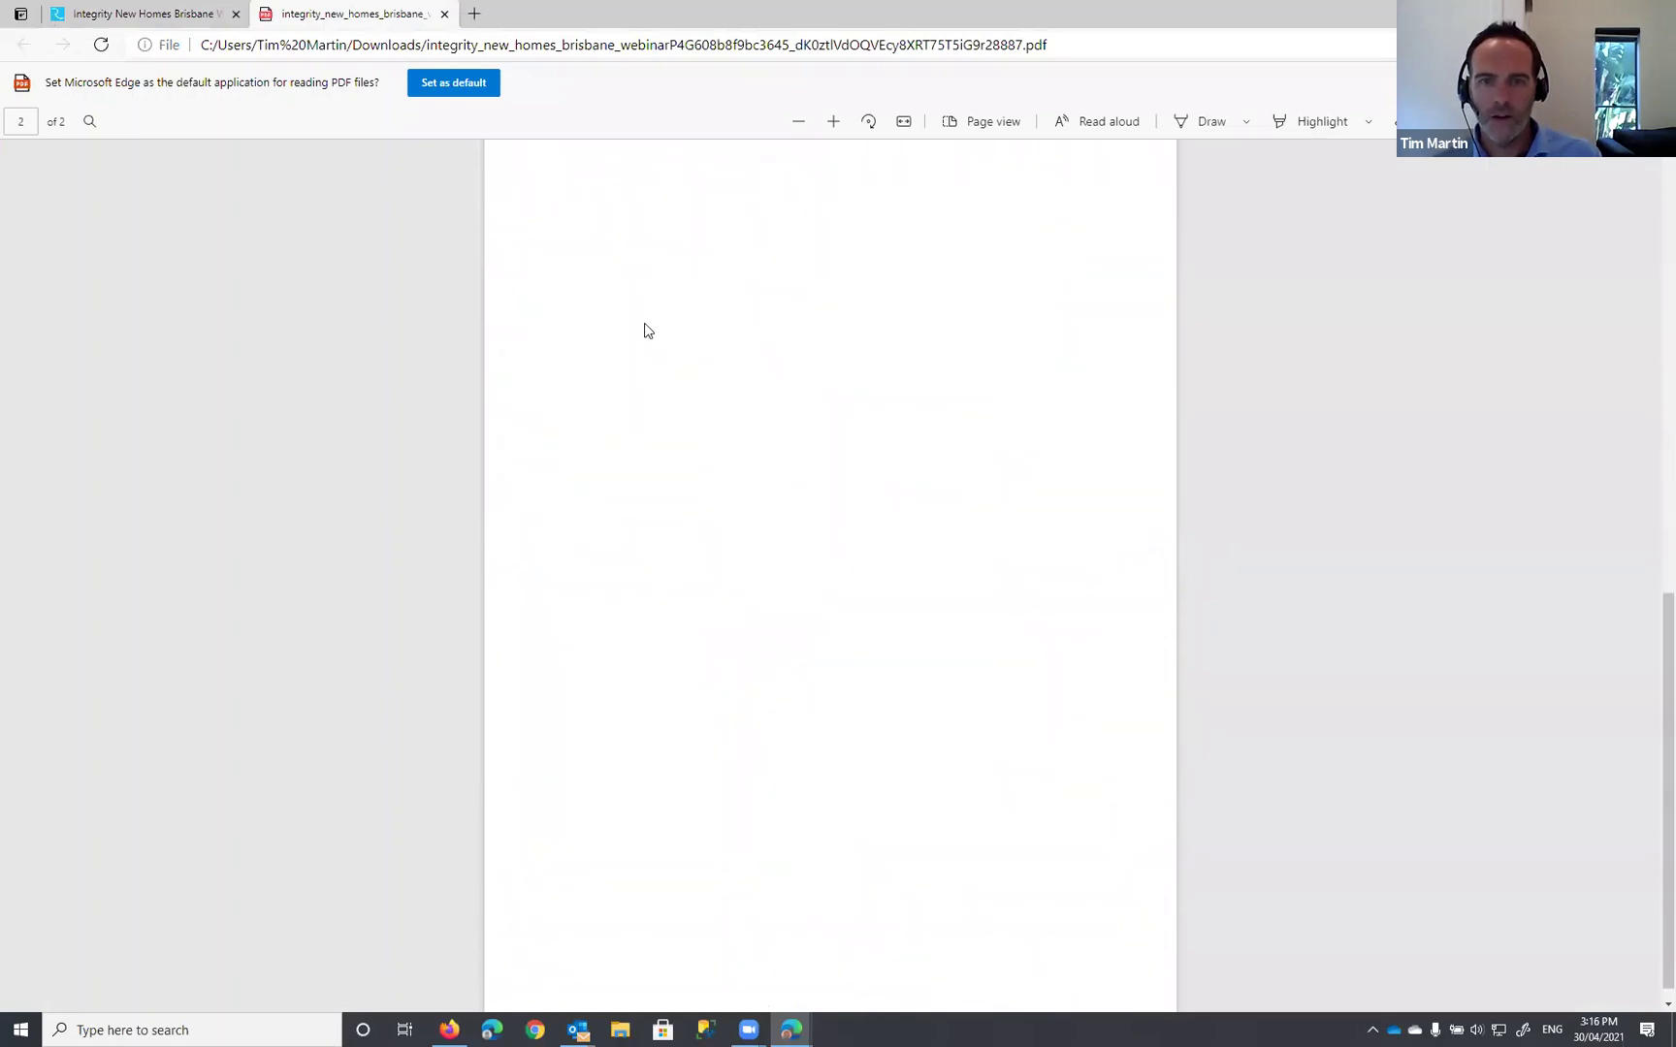
pyautogui.scroll(8, 999, 640)
pyautogui.scroll(1, 1028, 611)
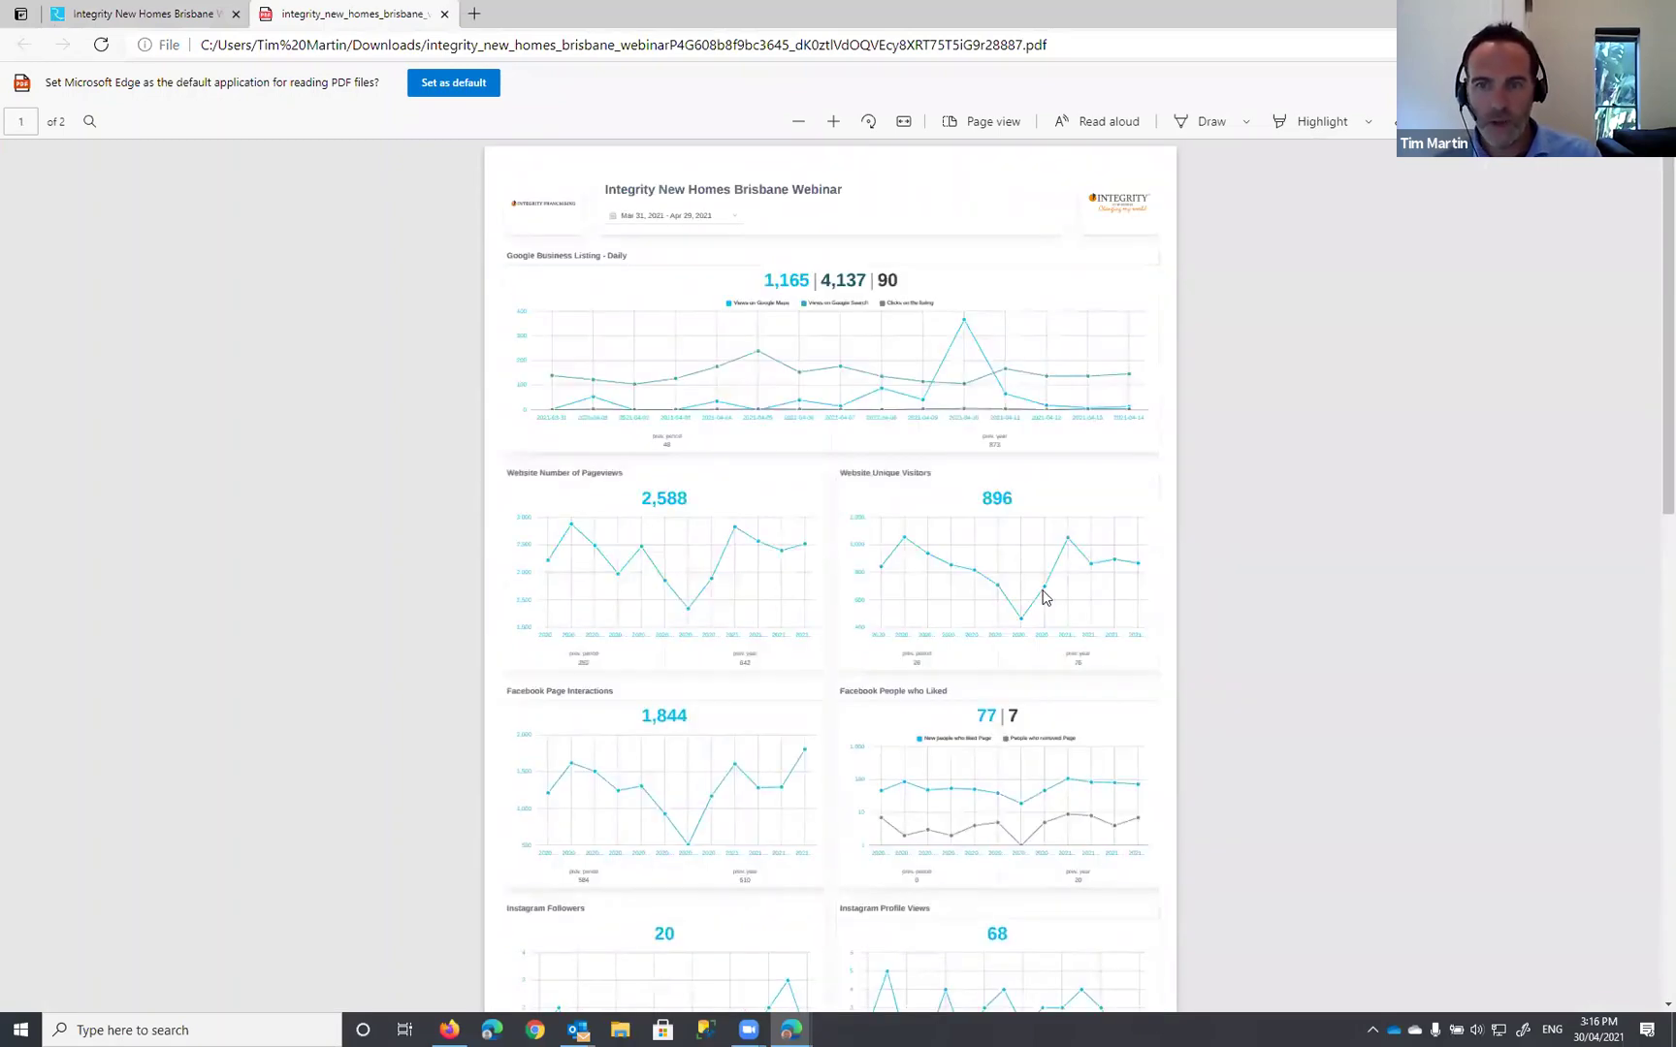
pyautogui.scroll(-4, 894, 472)
pyautogui.scroll(4, 873, 465)
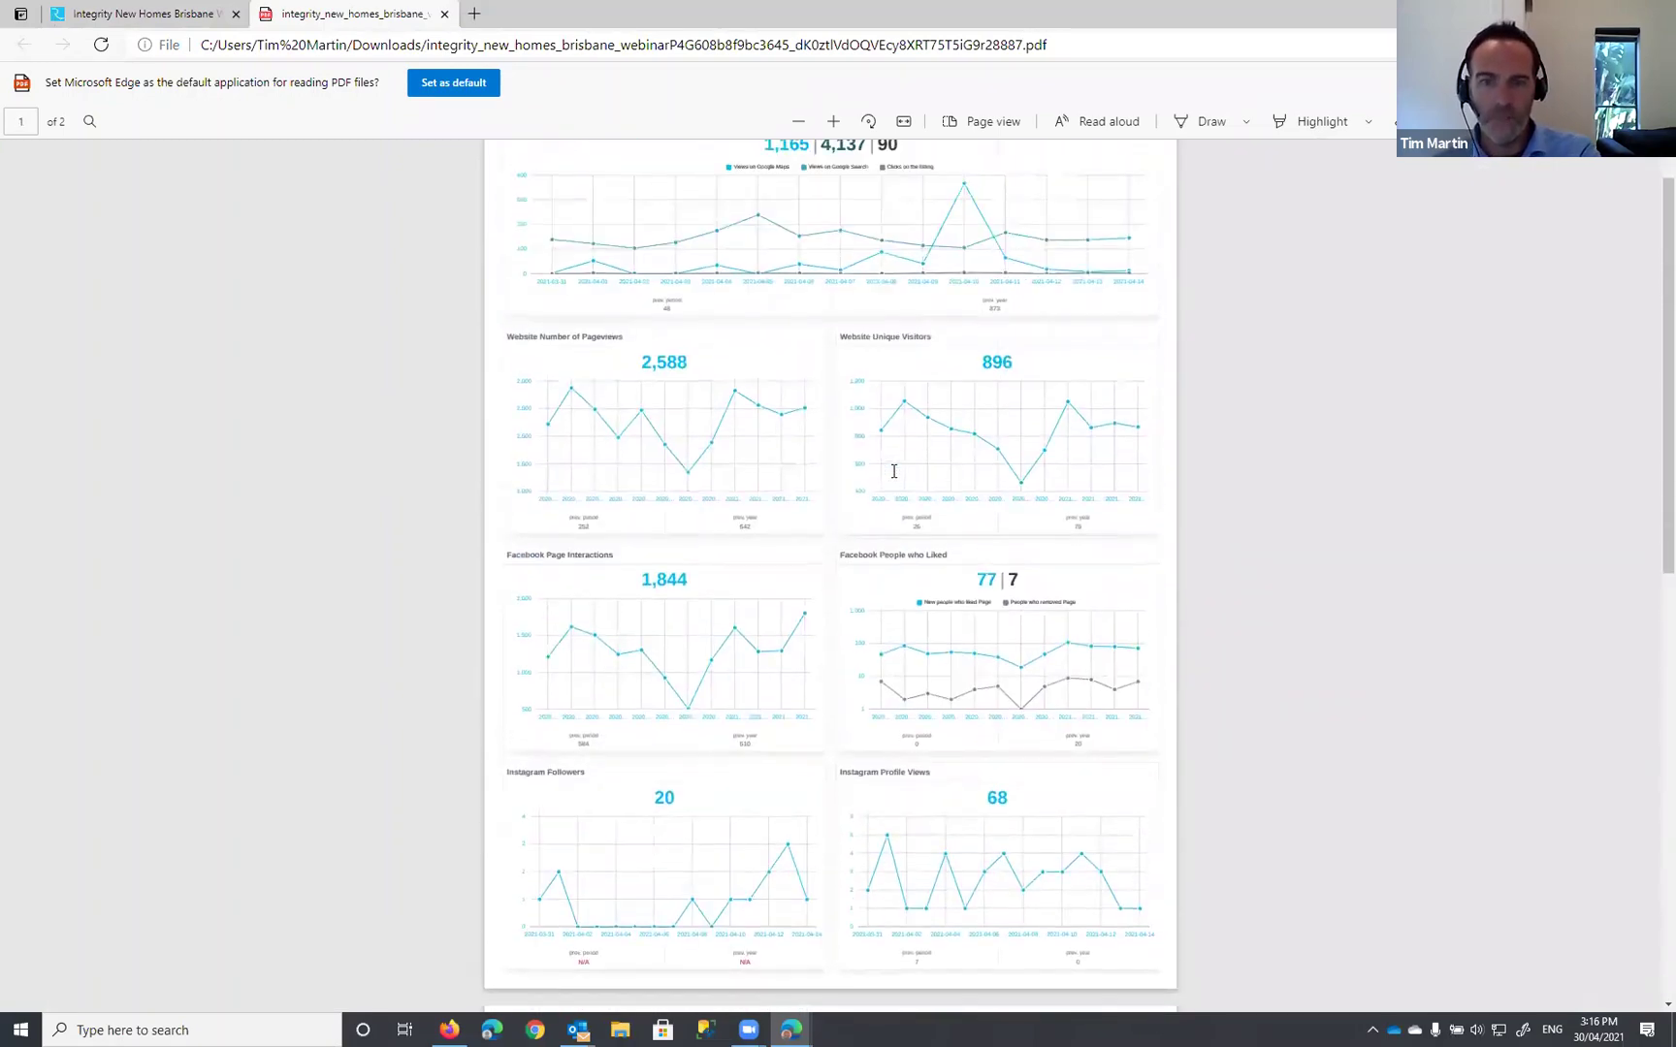
pyautogui.scroll(-3, 935, 700)
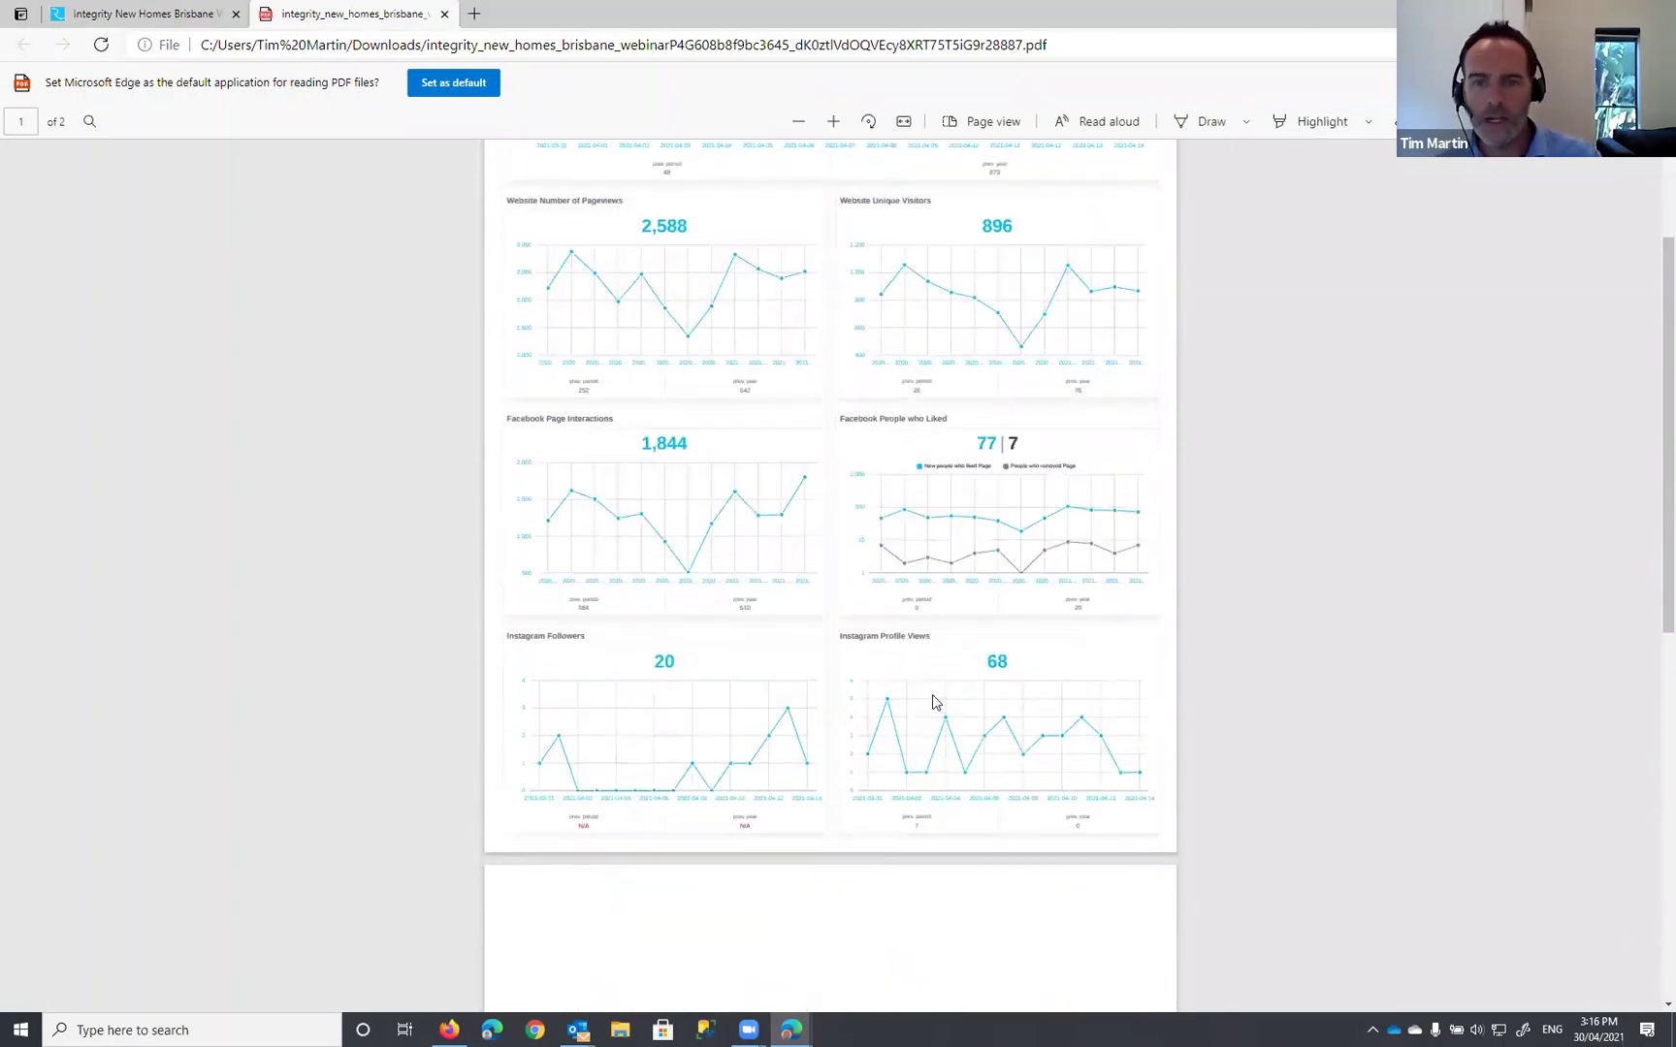
pyautogui.scroll(3, 934, 700)
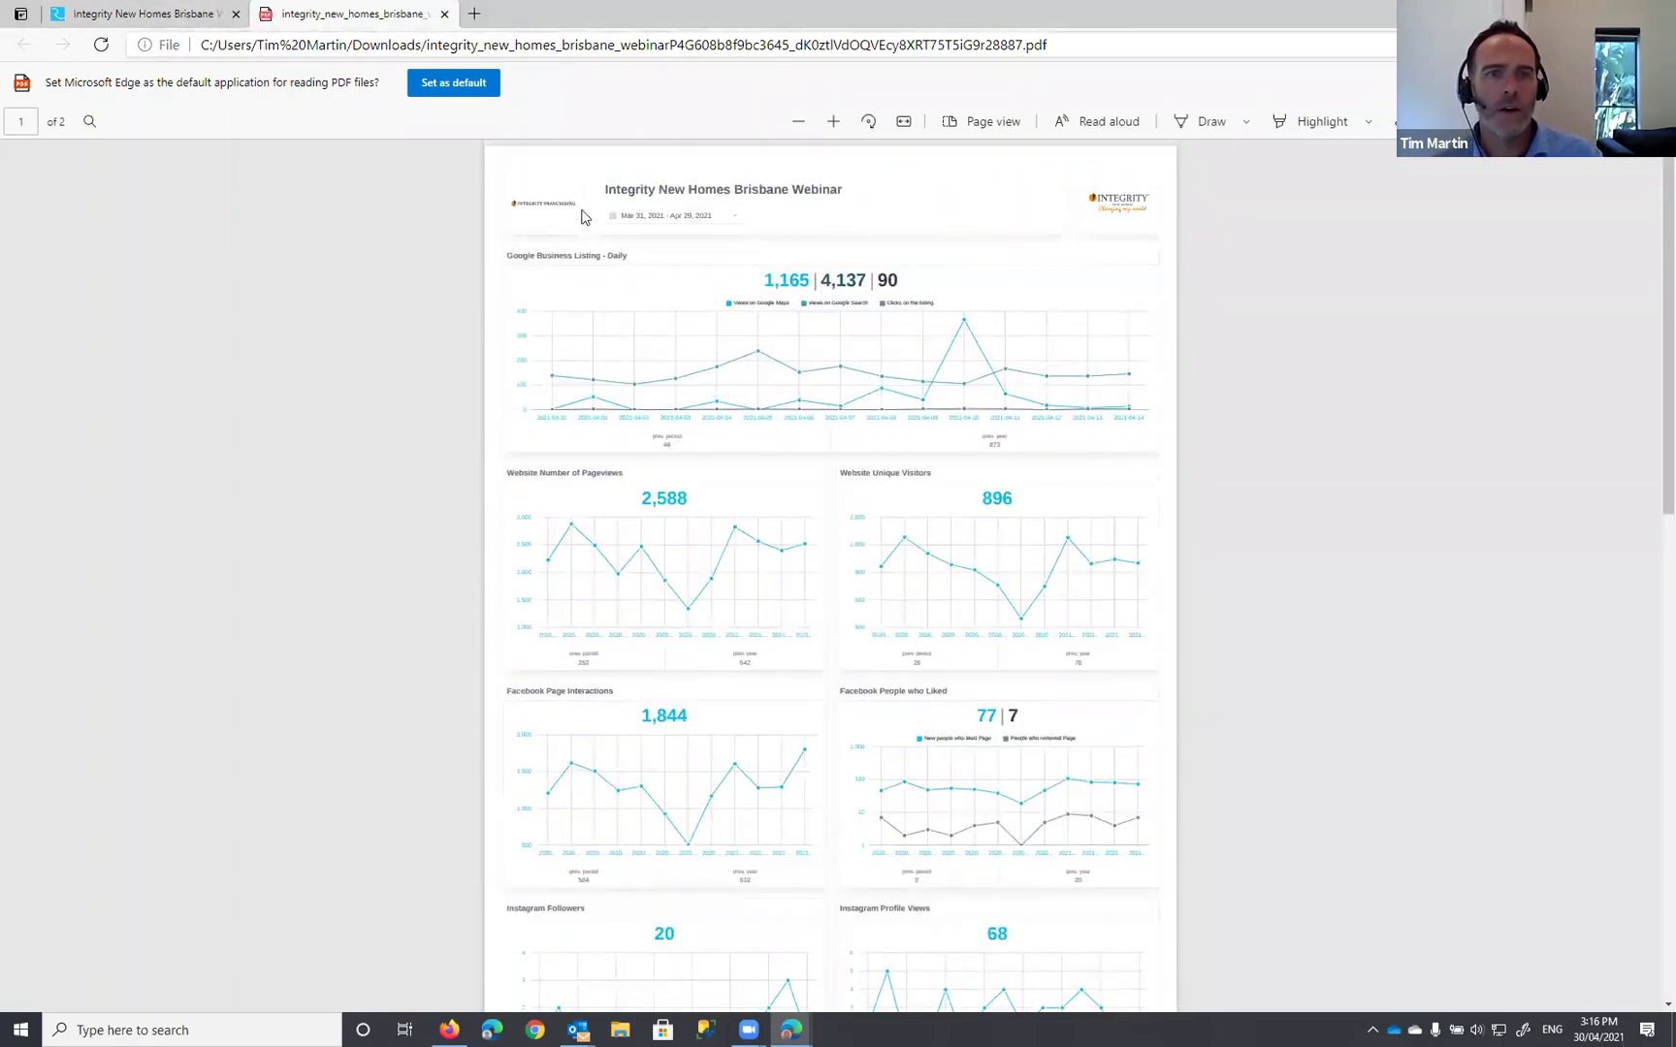
pyautogui.click(190, 20)
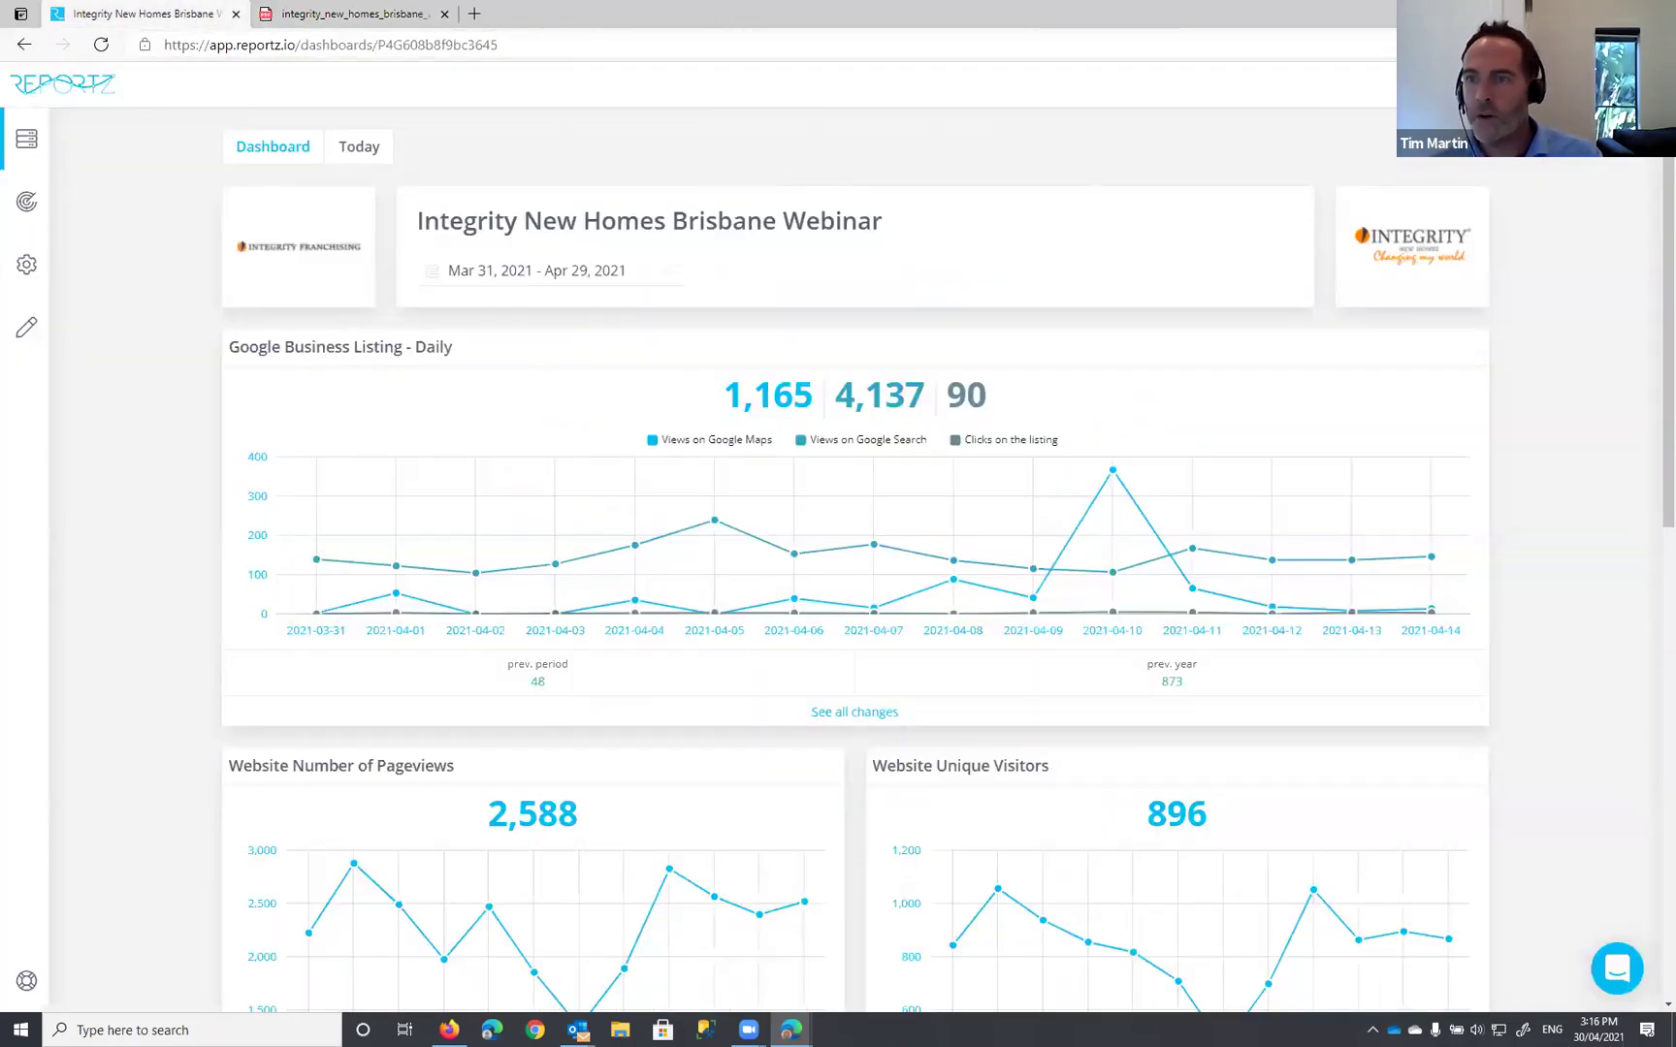
# Step: Create a MONTHLY mail report to the recipient's e-mail address with the PDF attached, and schedule it
pyautogui.click(1425, 83)
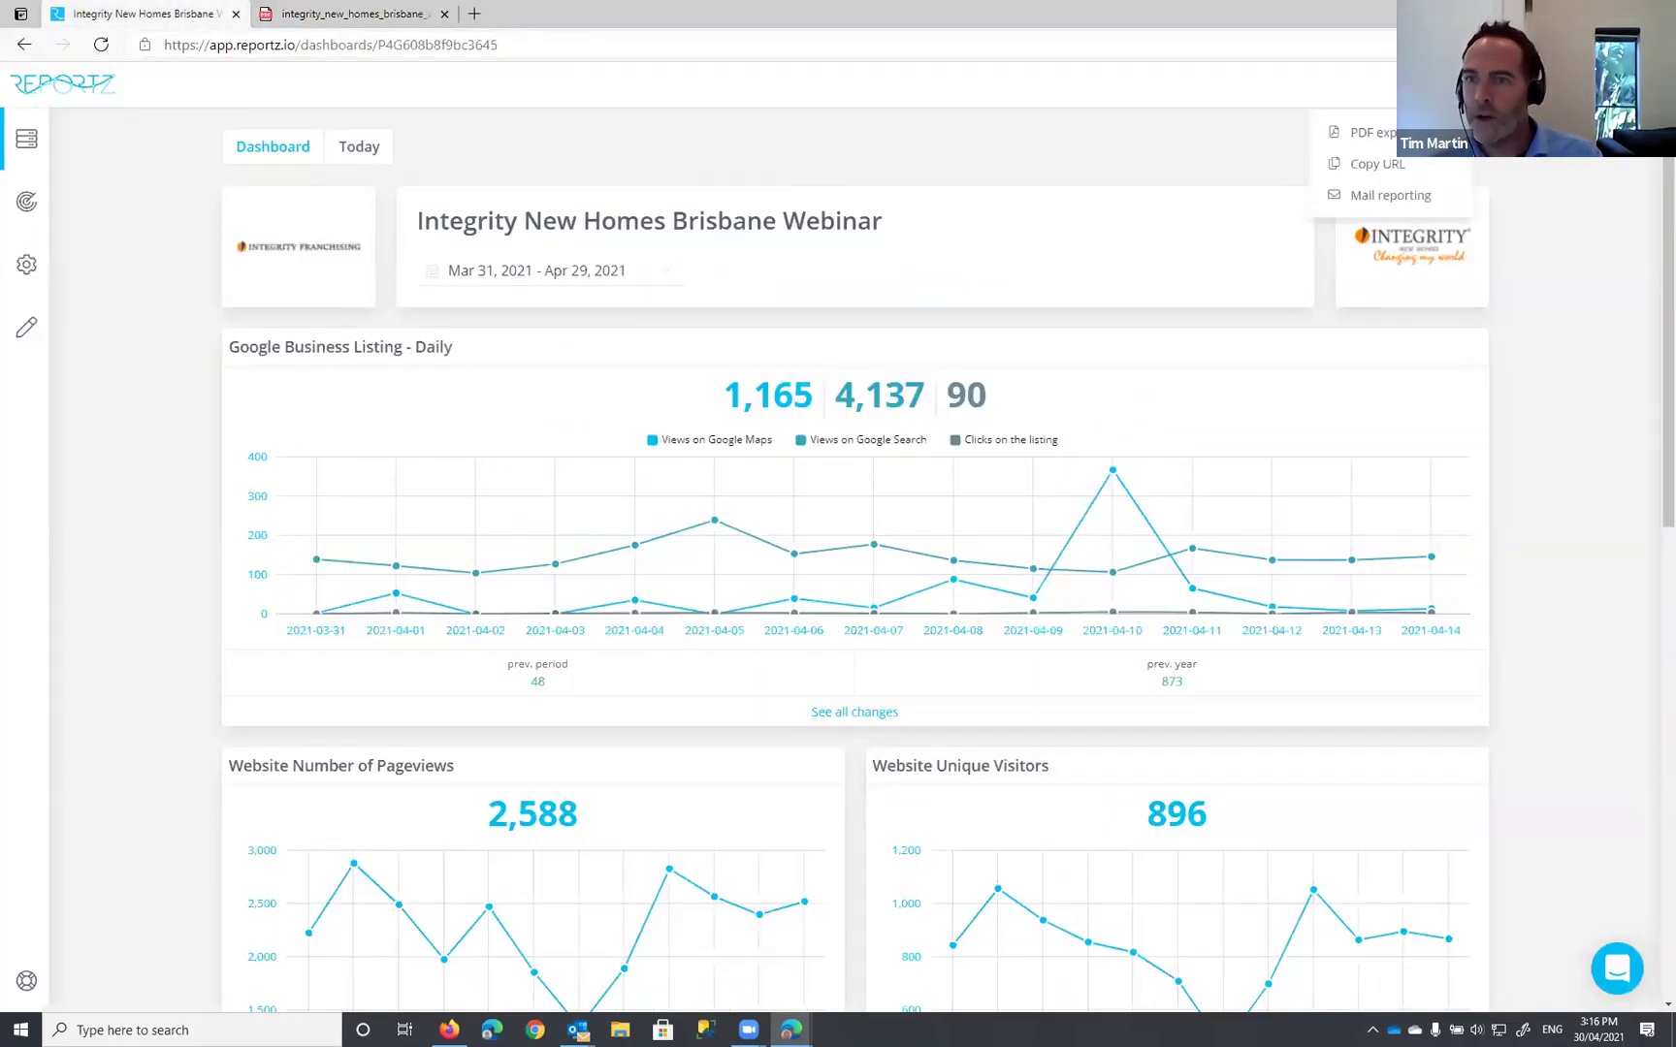
pyautogui.click(1380, 197)
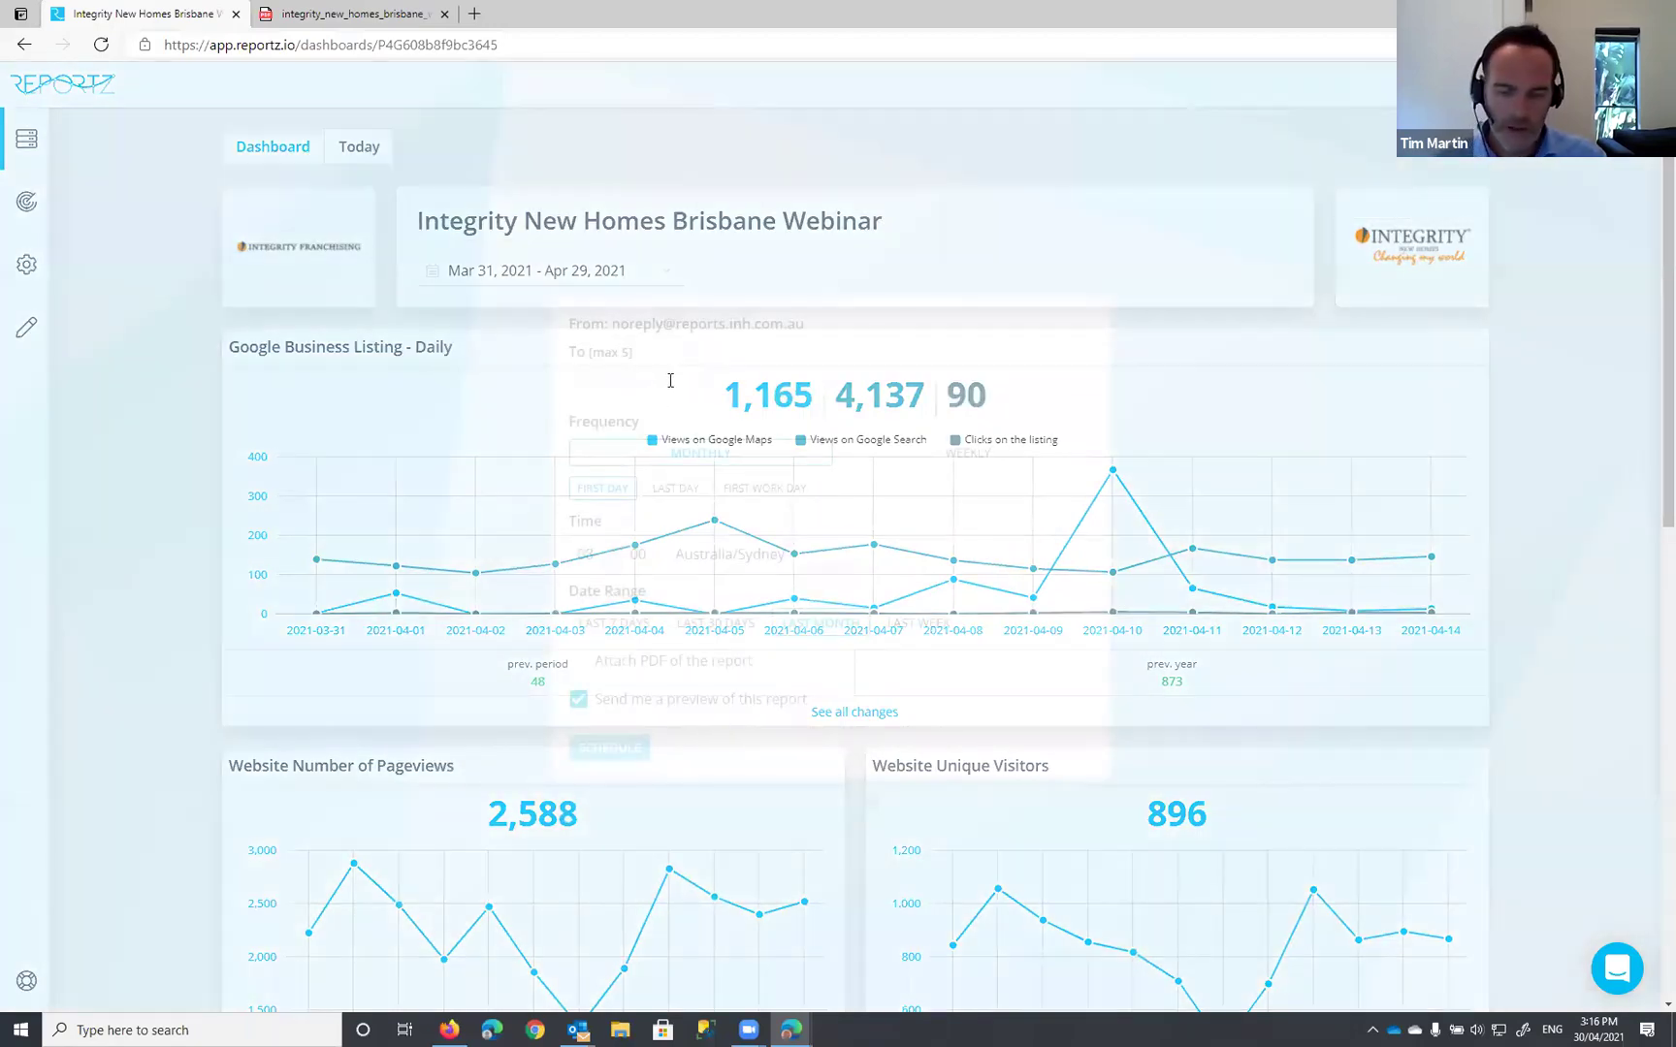
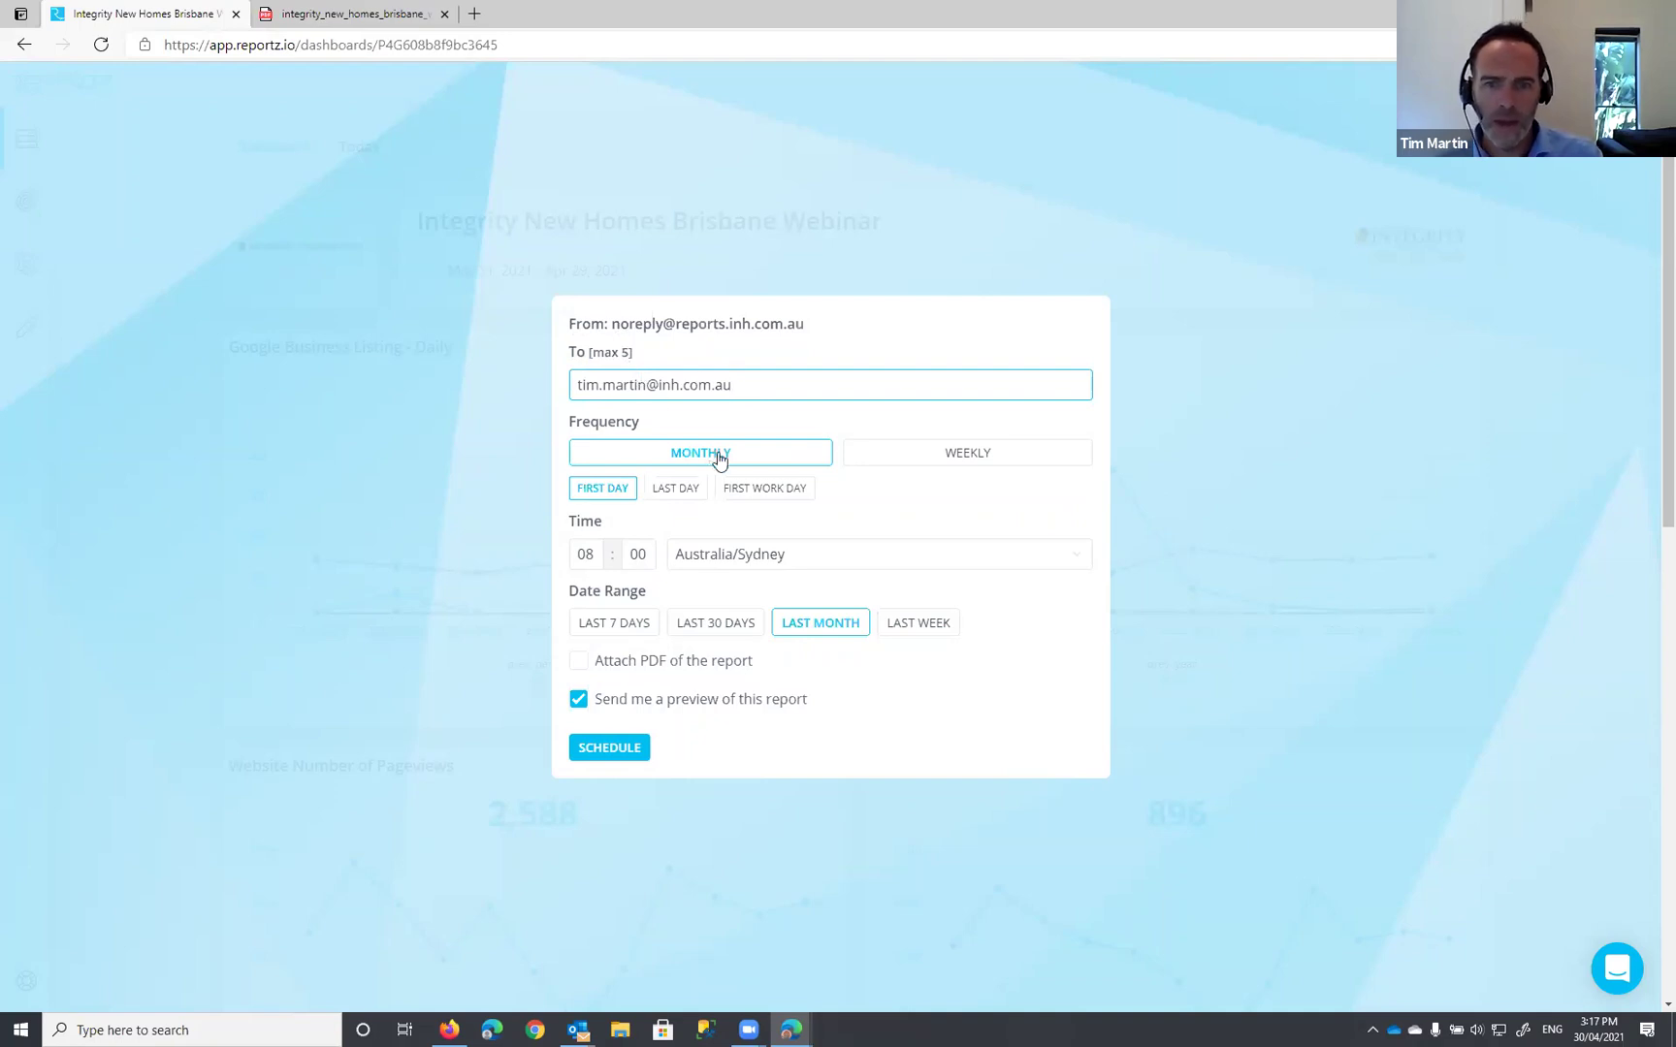
pyautogui.click(651, 455)
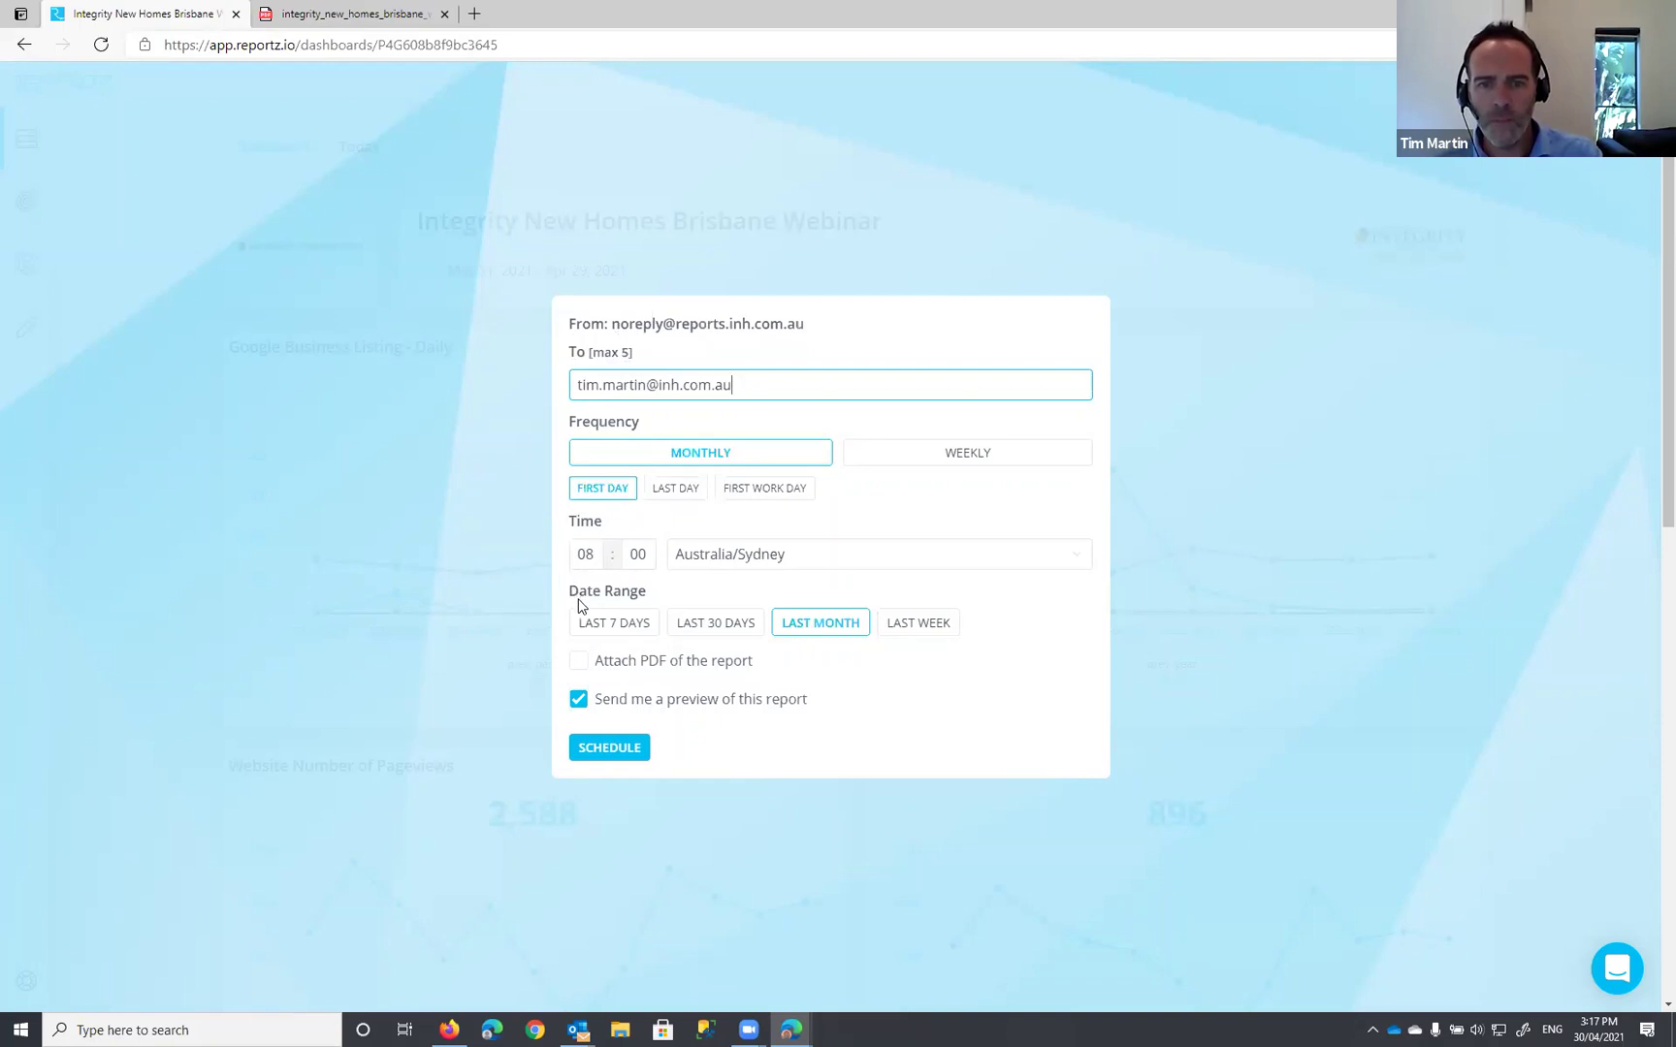
pyautogui.click(579, 663)
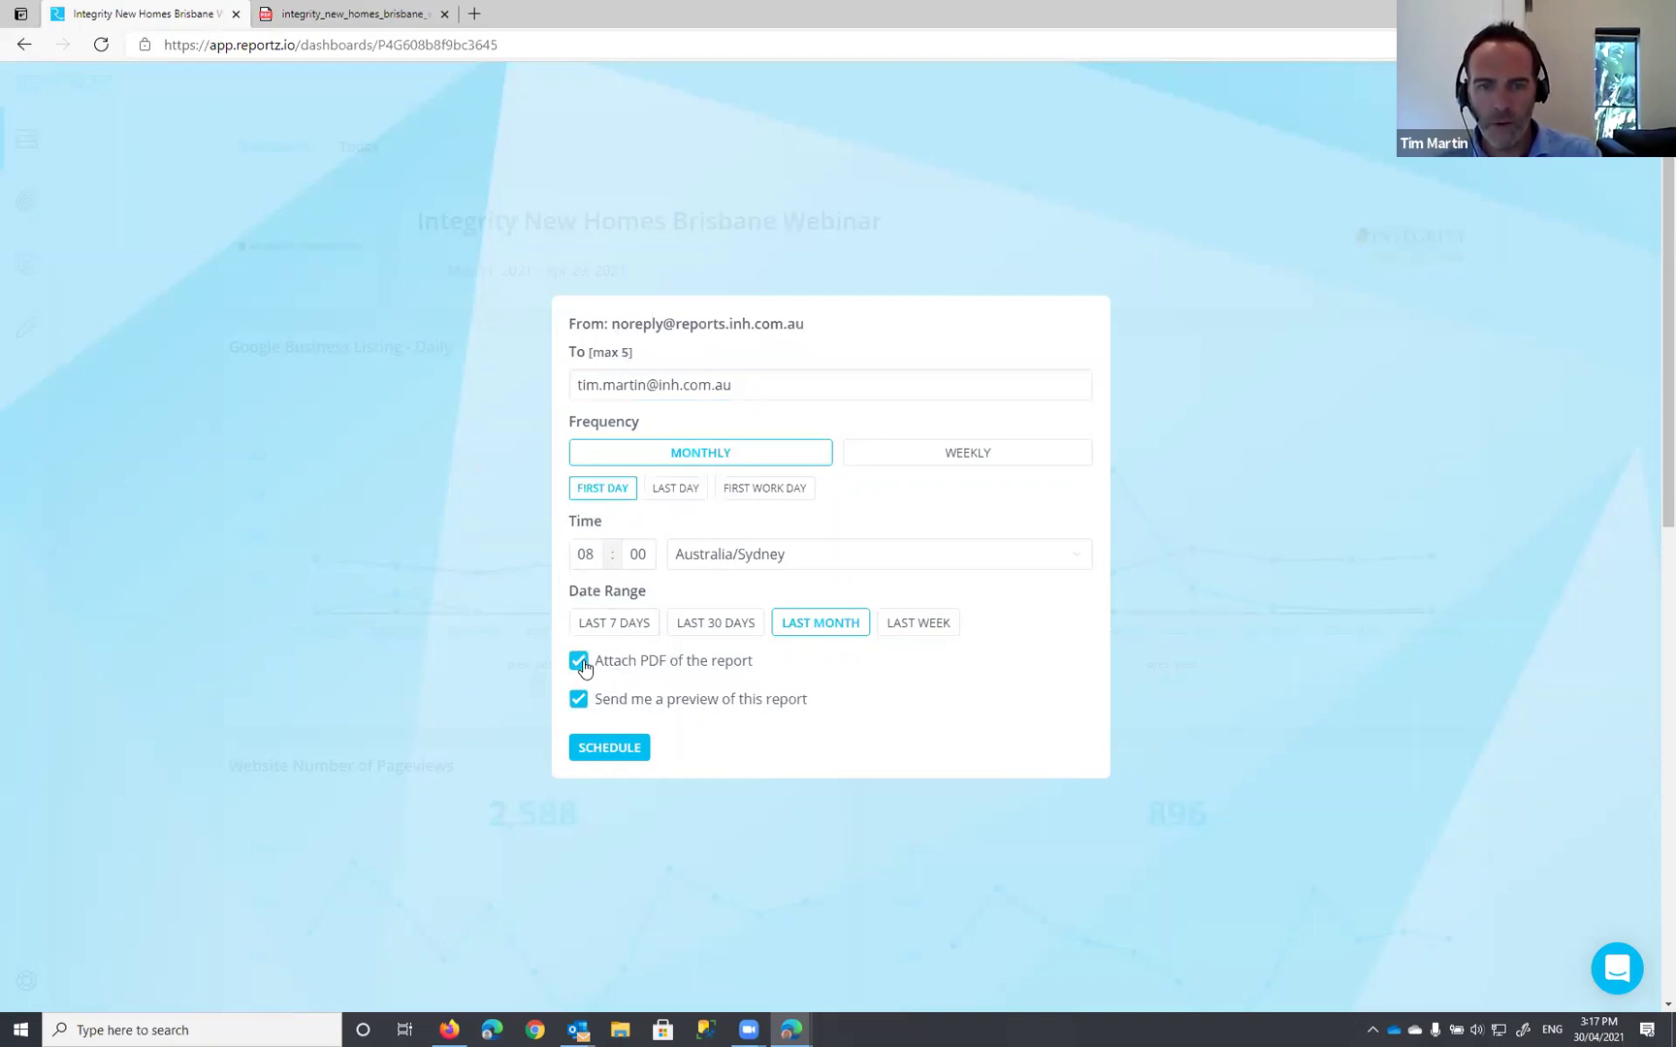
pyautogui.click(624, 756)
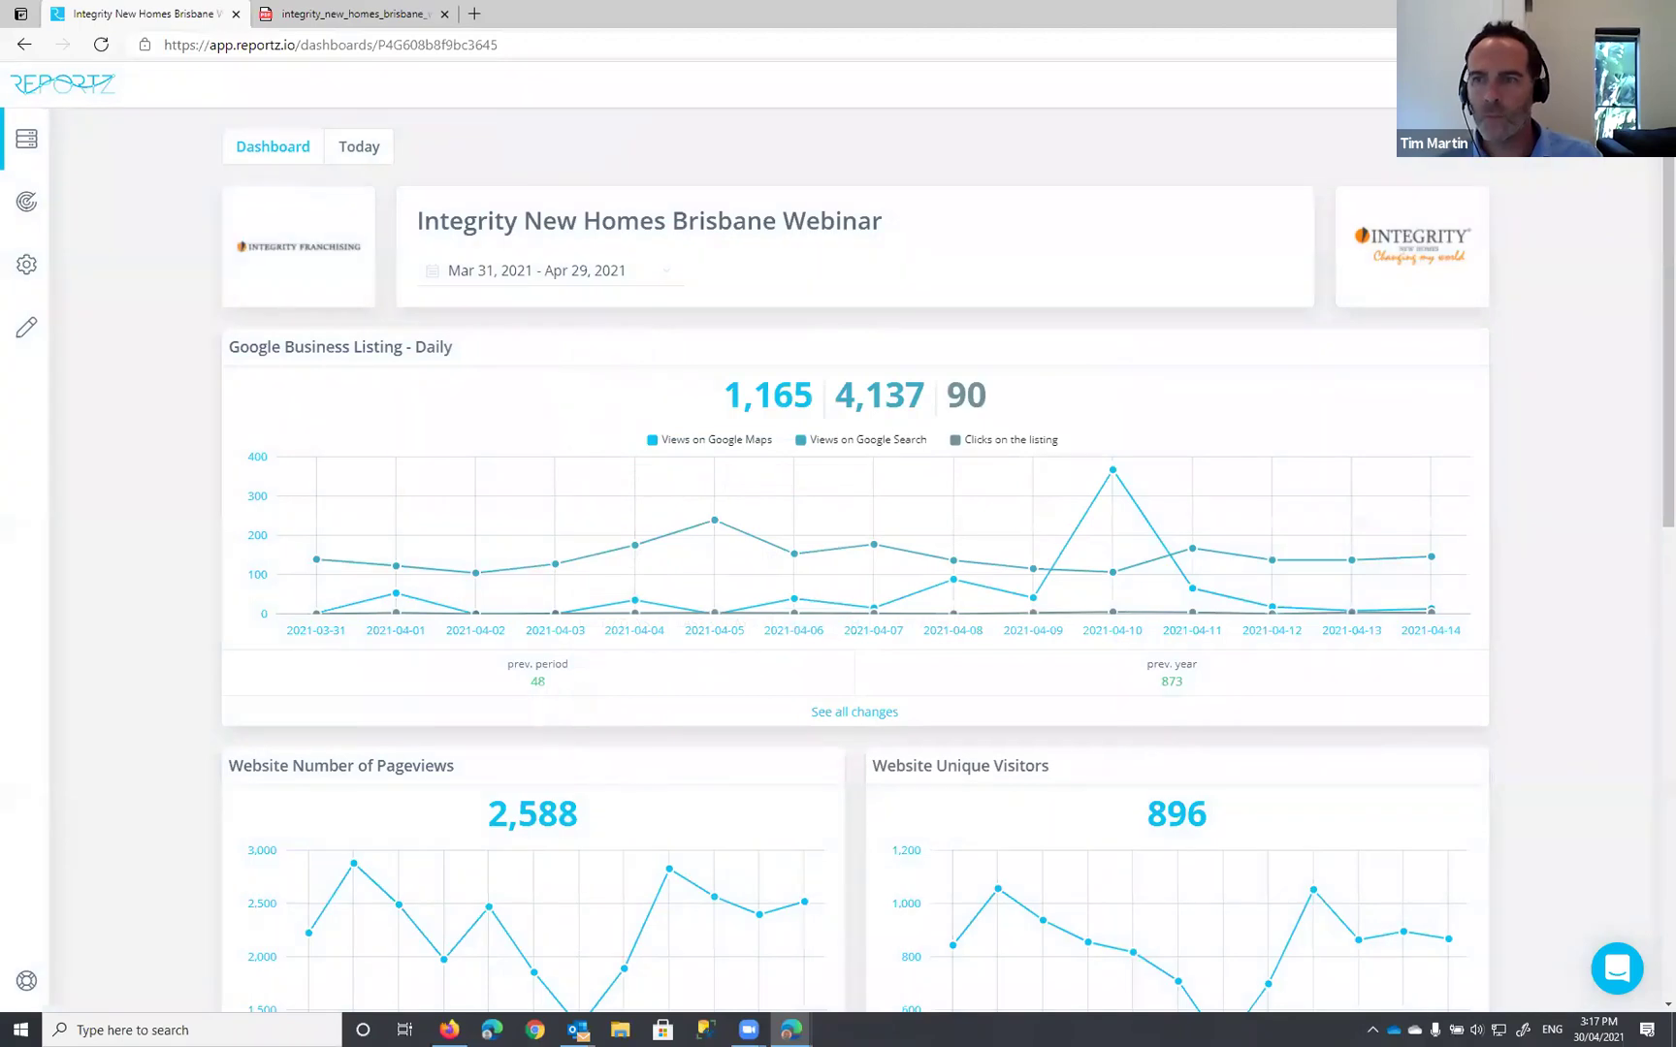
pyautogui.click(1459, 85)
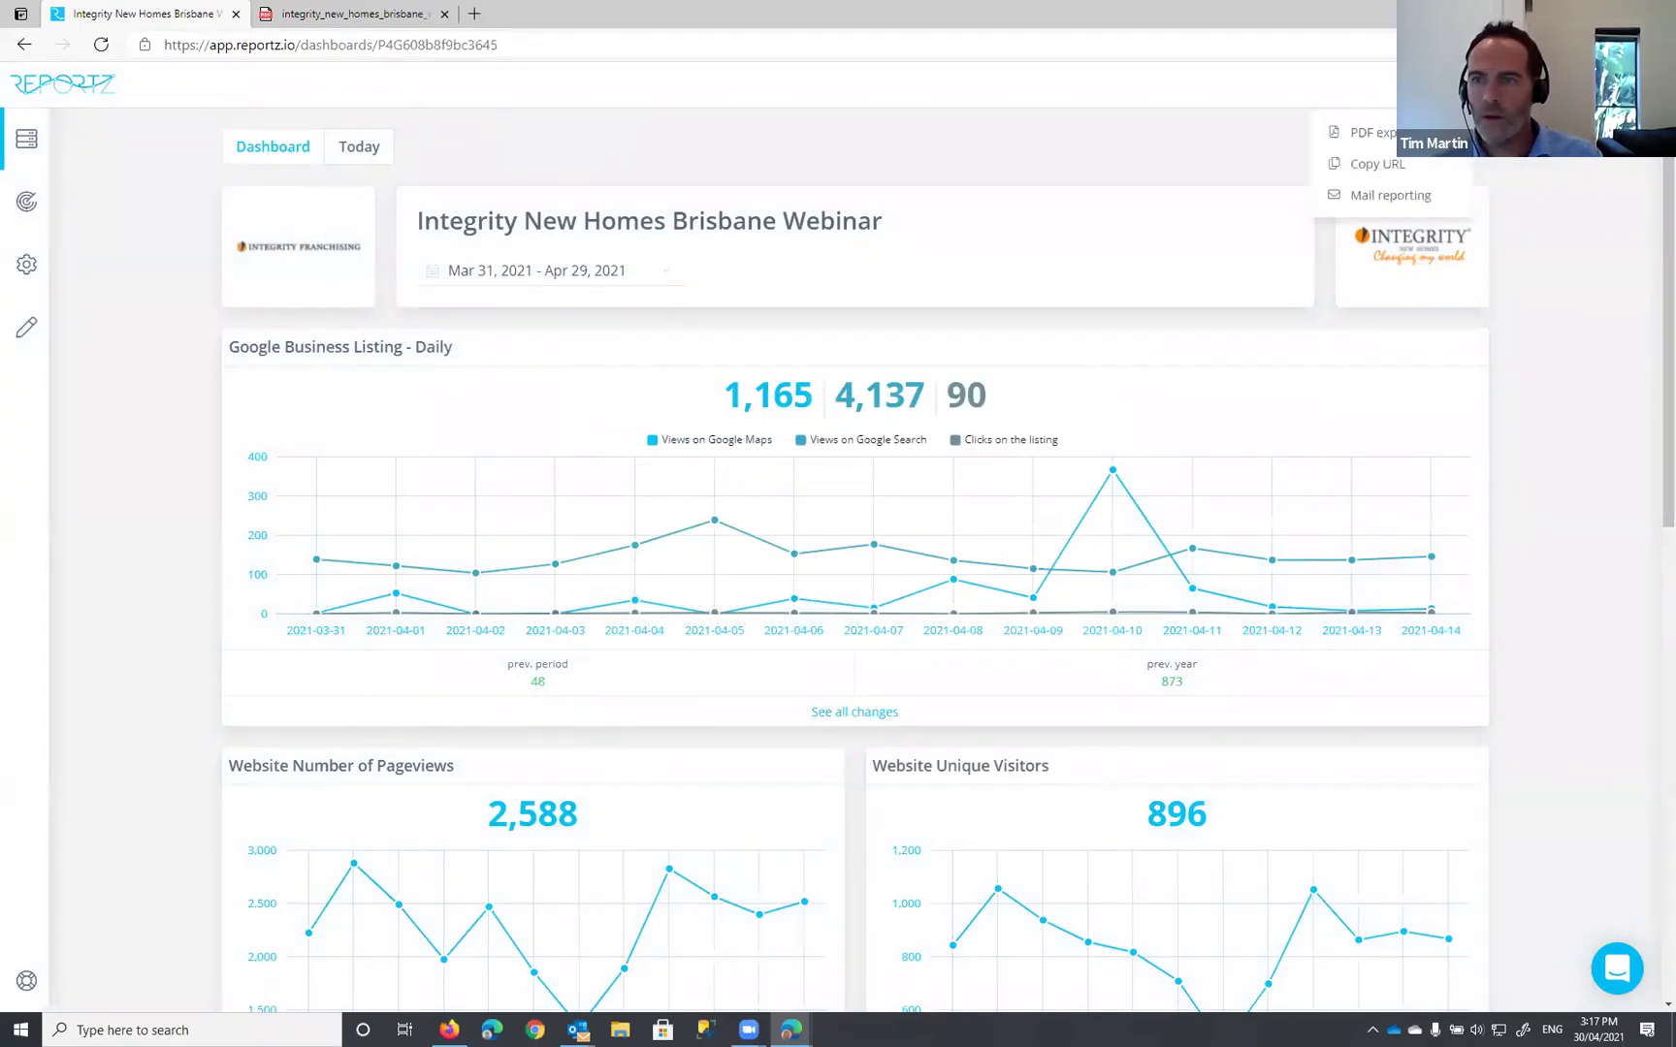
pyautogui.click(1368, 167)
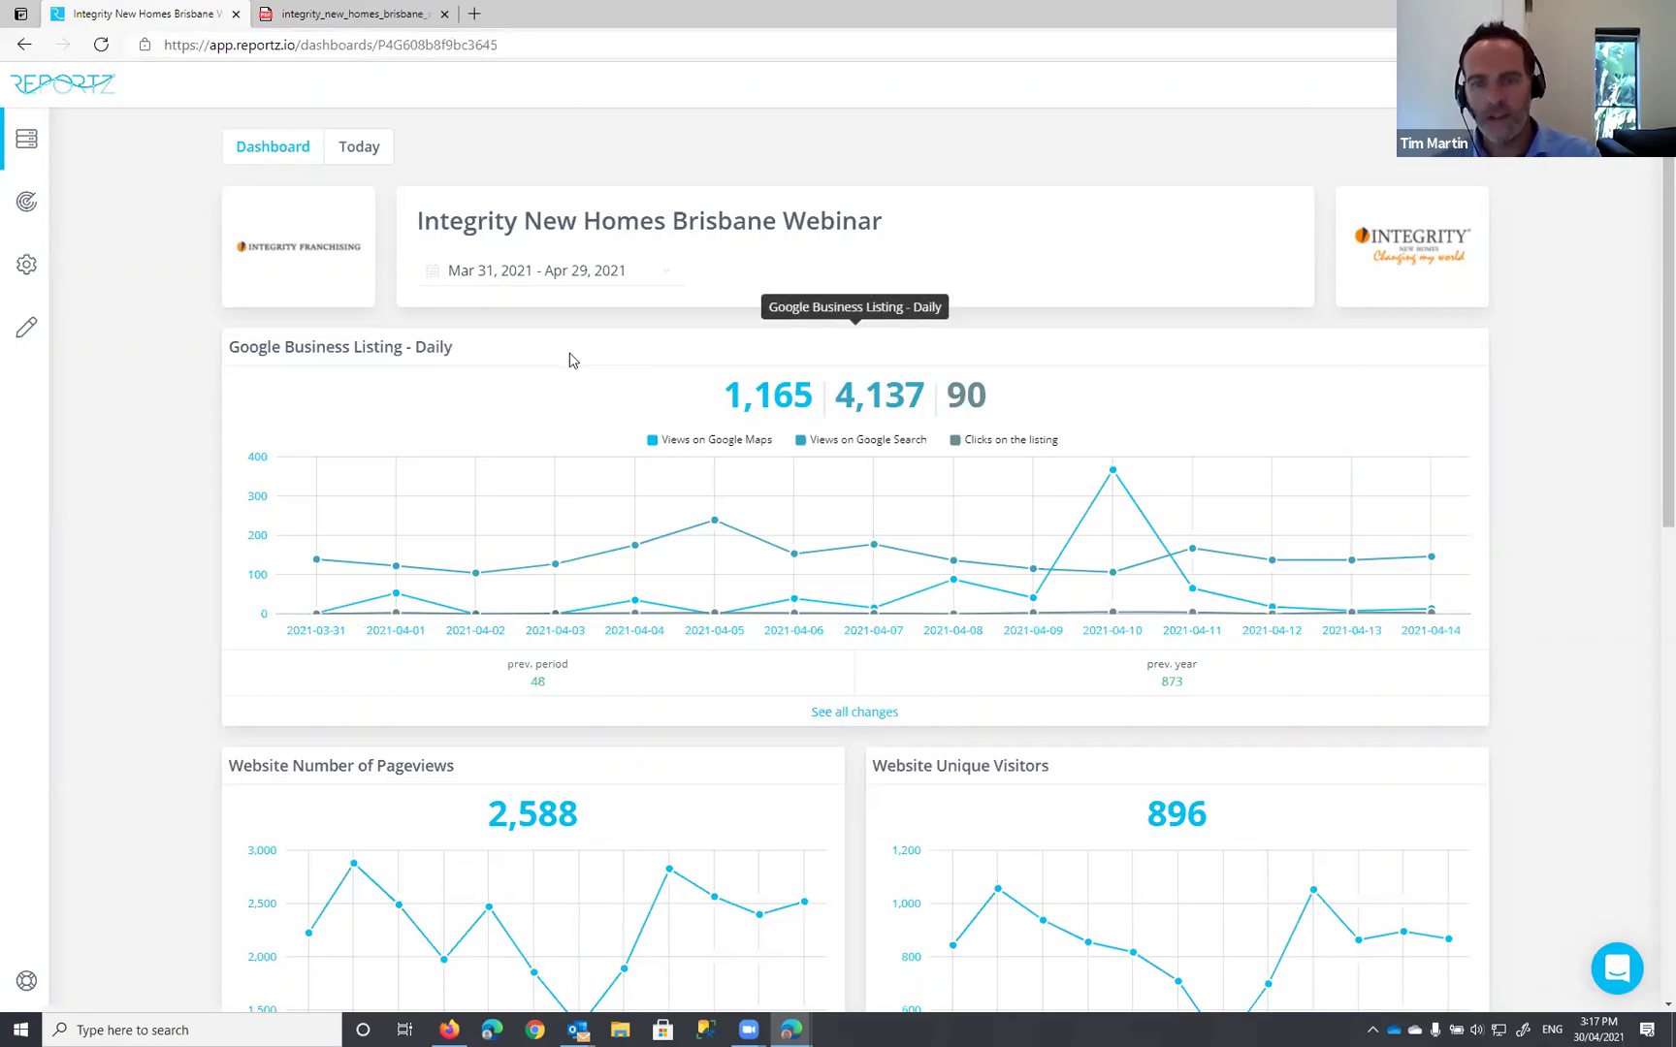
pyautogui.moveTo(1150, 566)
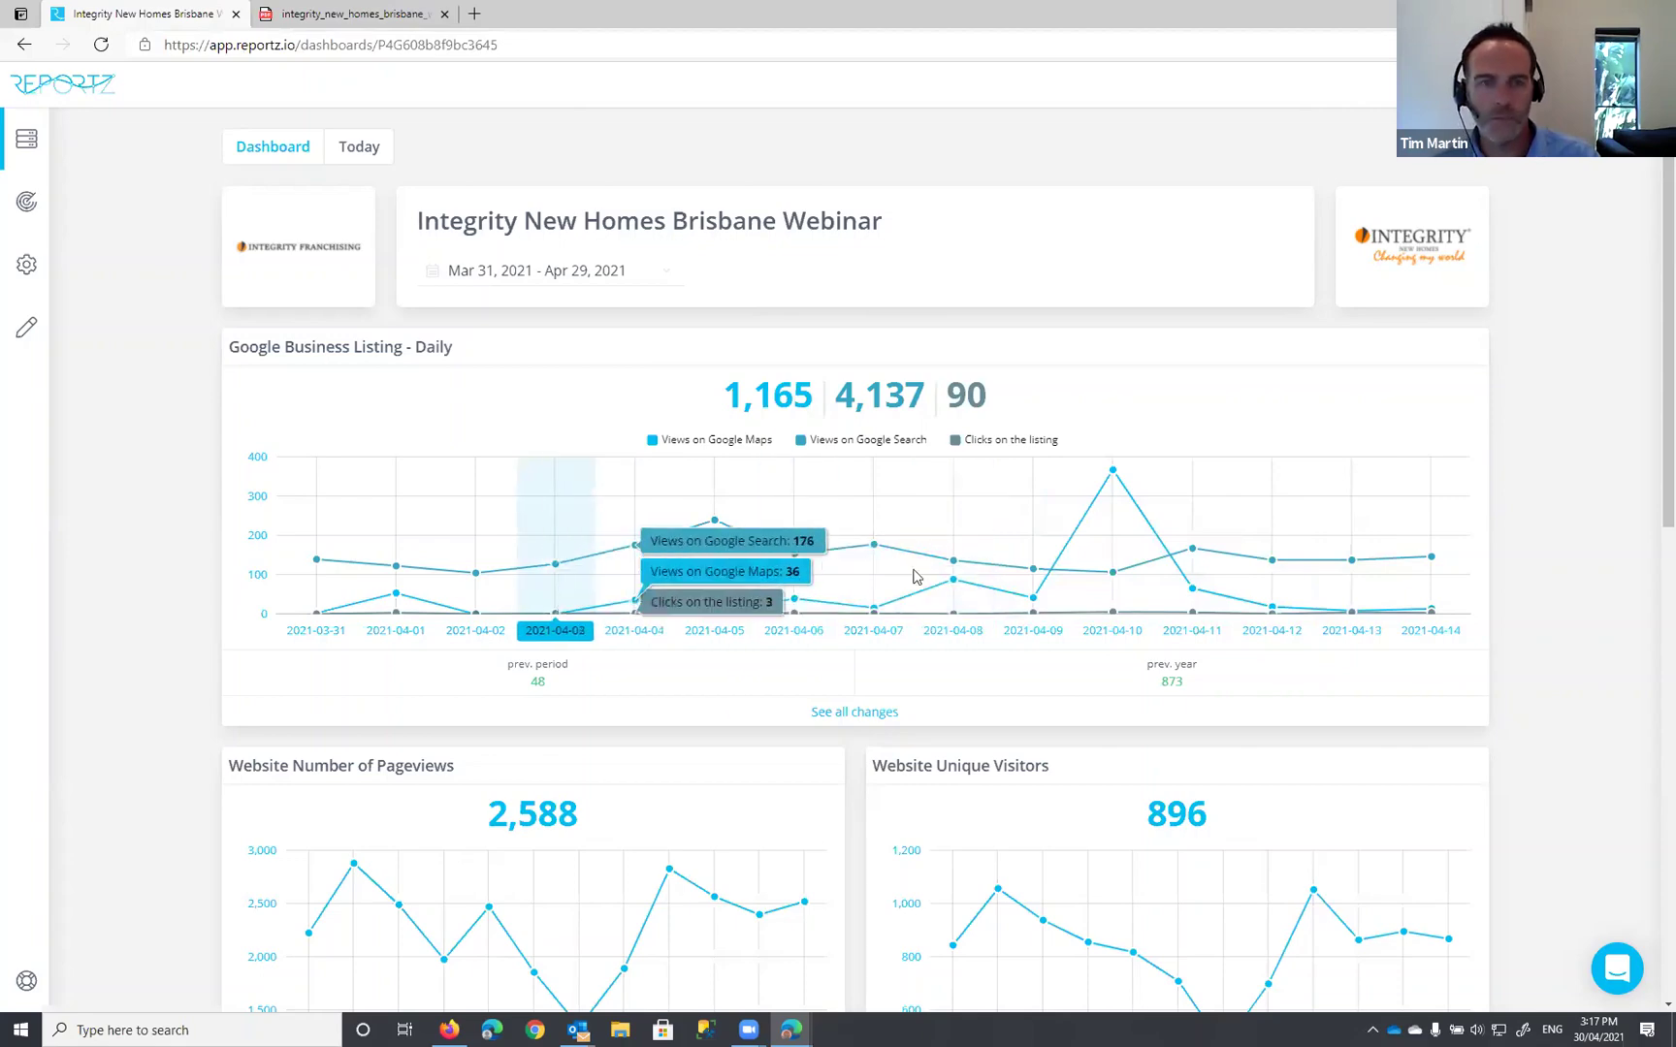
pyautogui.scroll(-4, 917, 580)
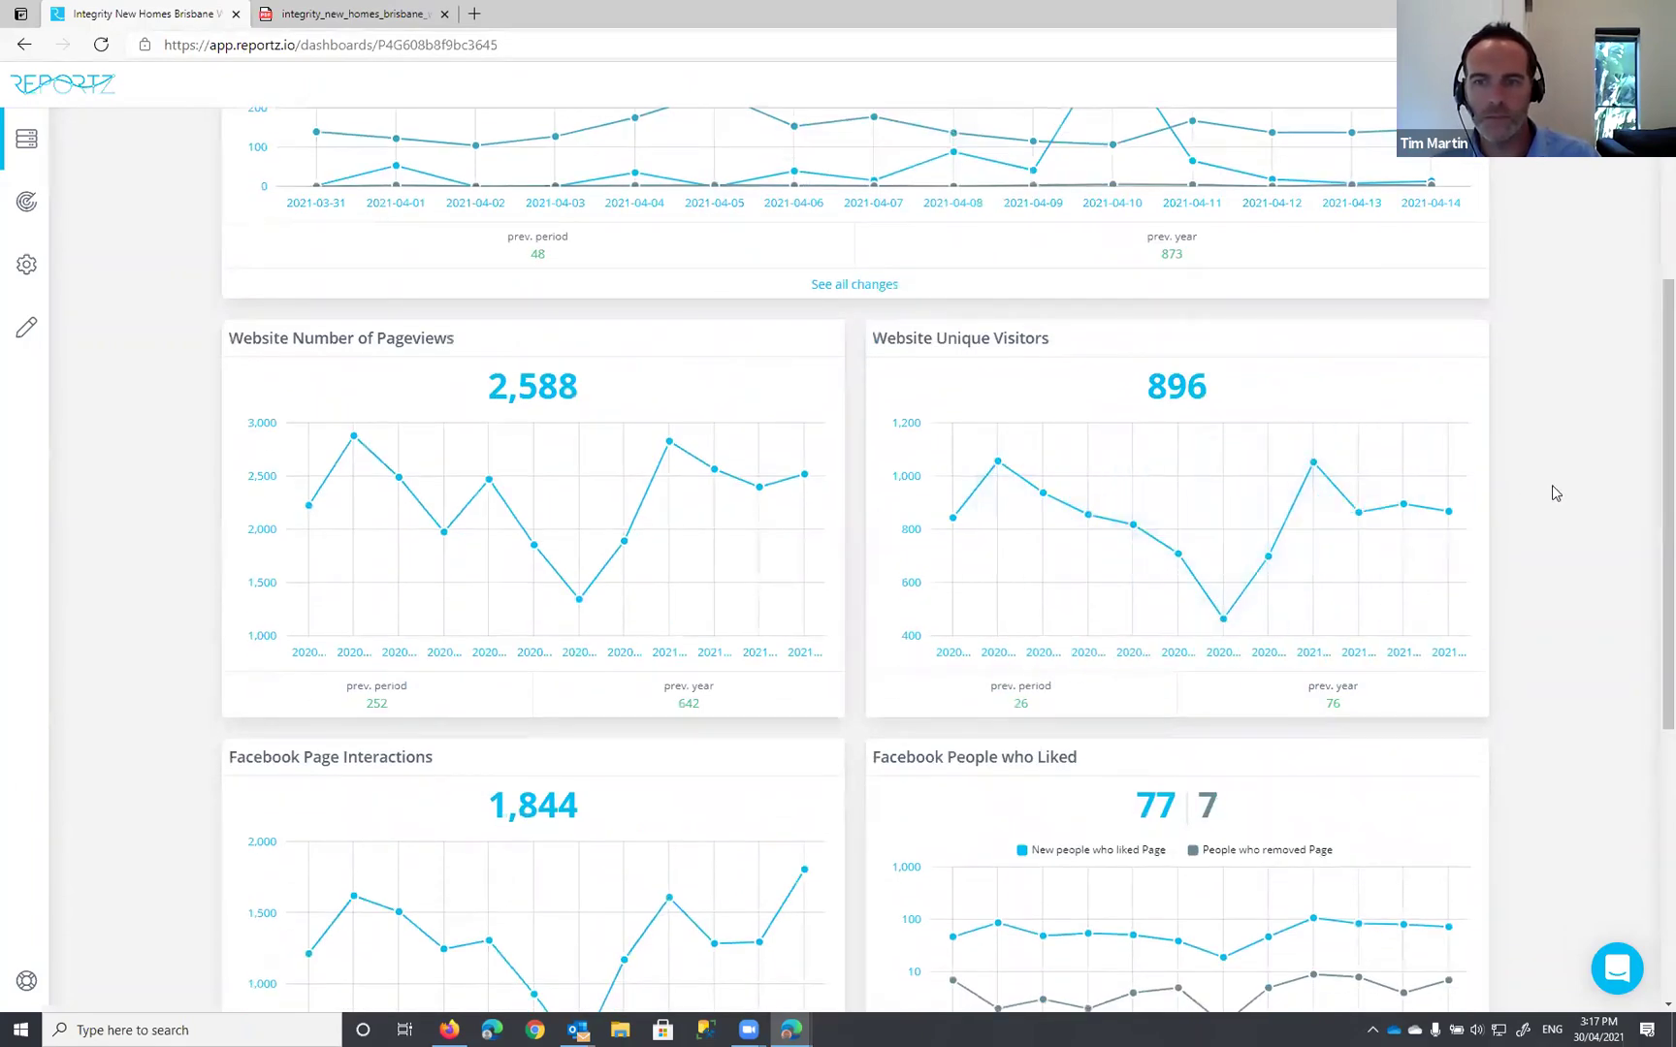
pyautogui.scroll(4, 1554, 487)
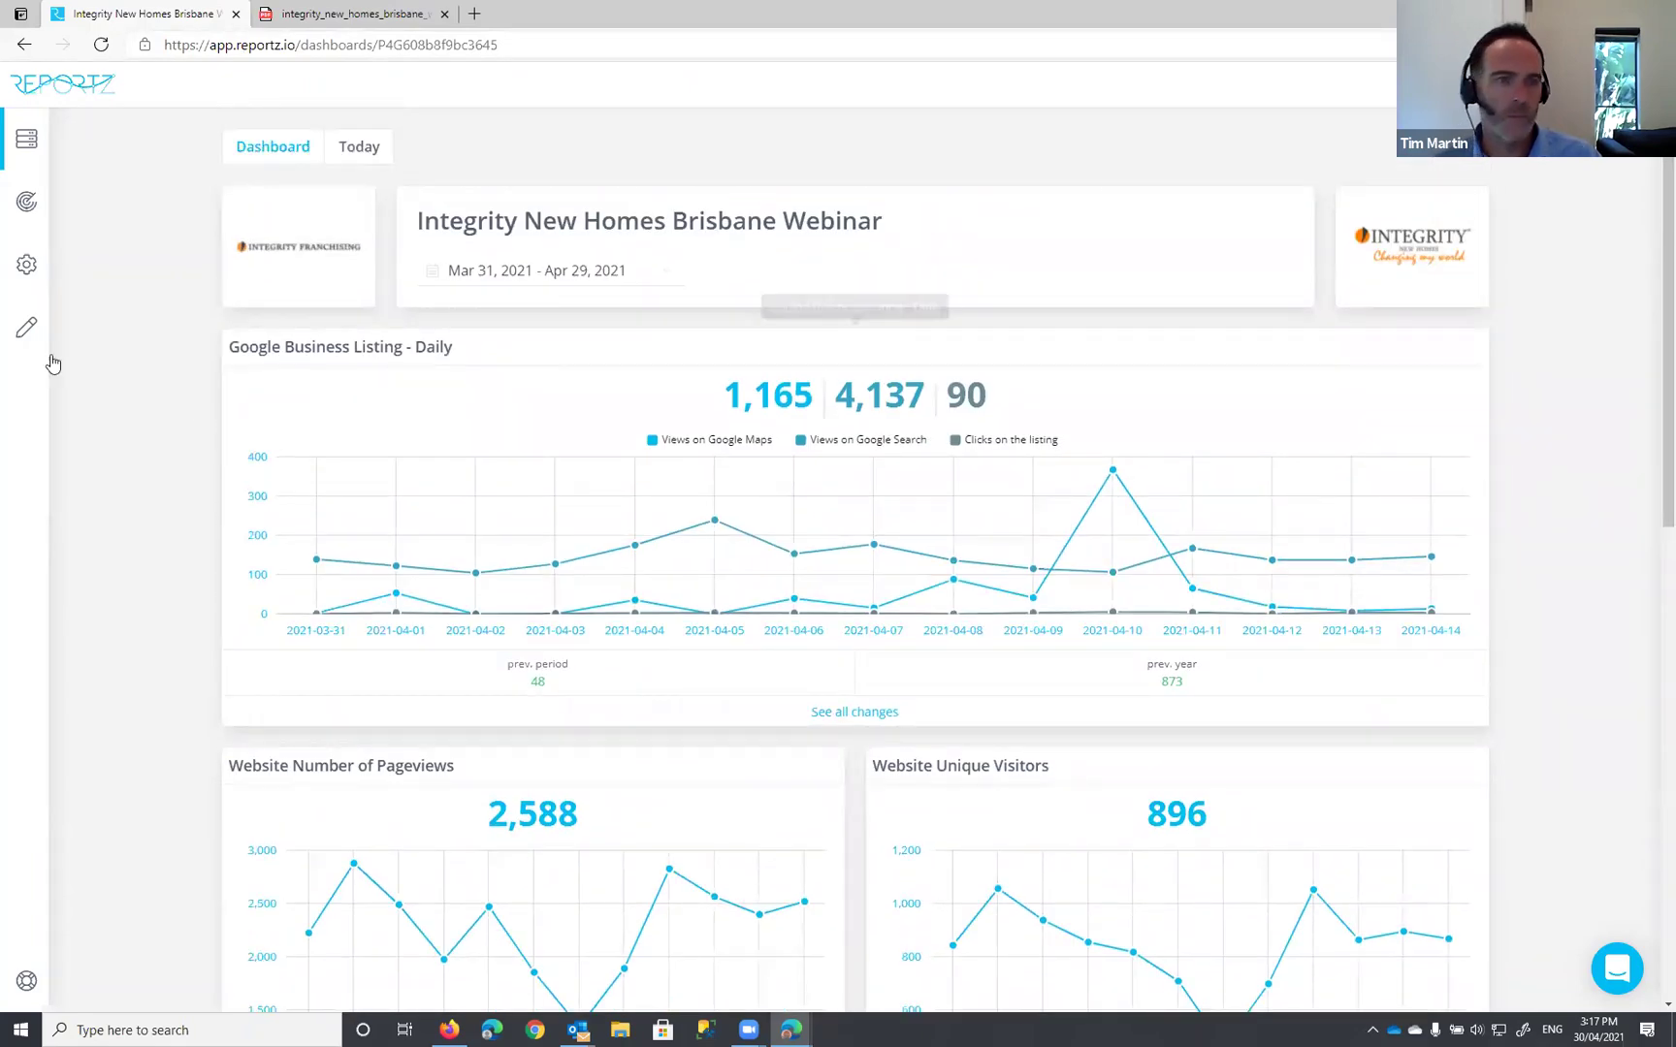
# Step: Open dashboard settings, expand Scheduled Automatic Reports, and select the 'Monthly on first day at 08:00' line
pyautogui.click(28, 333)
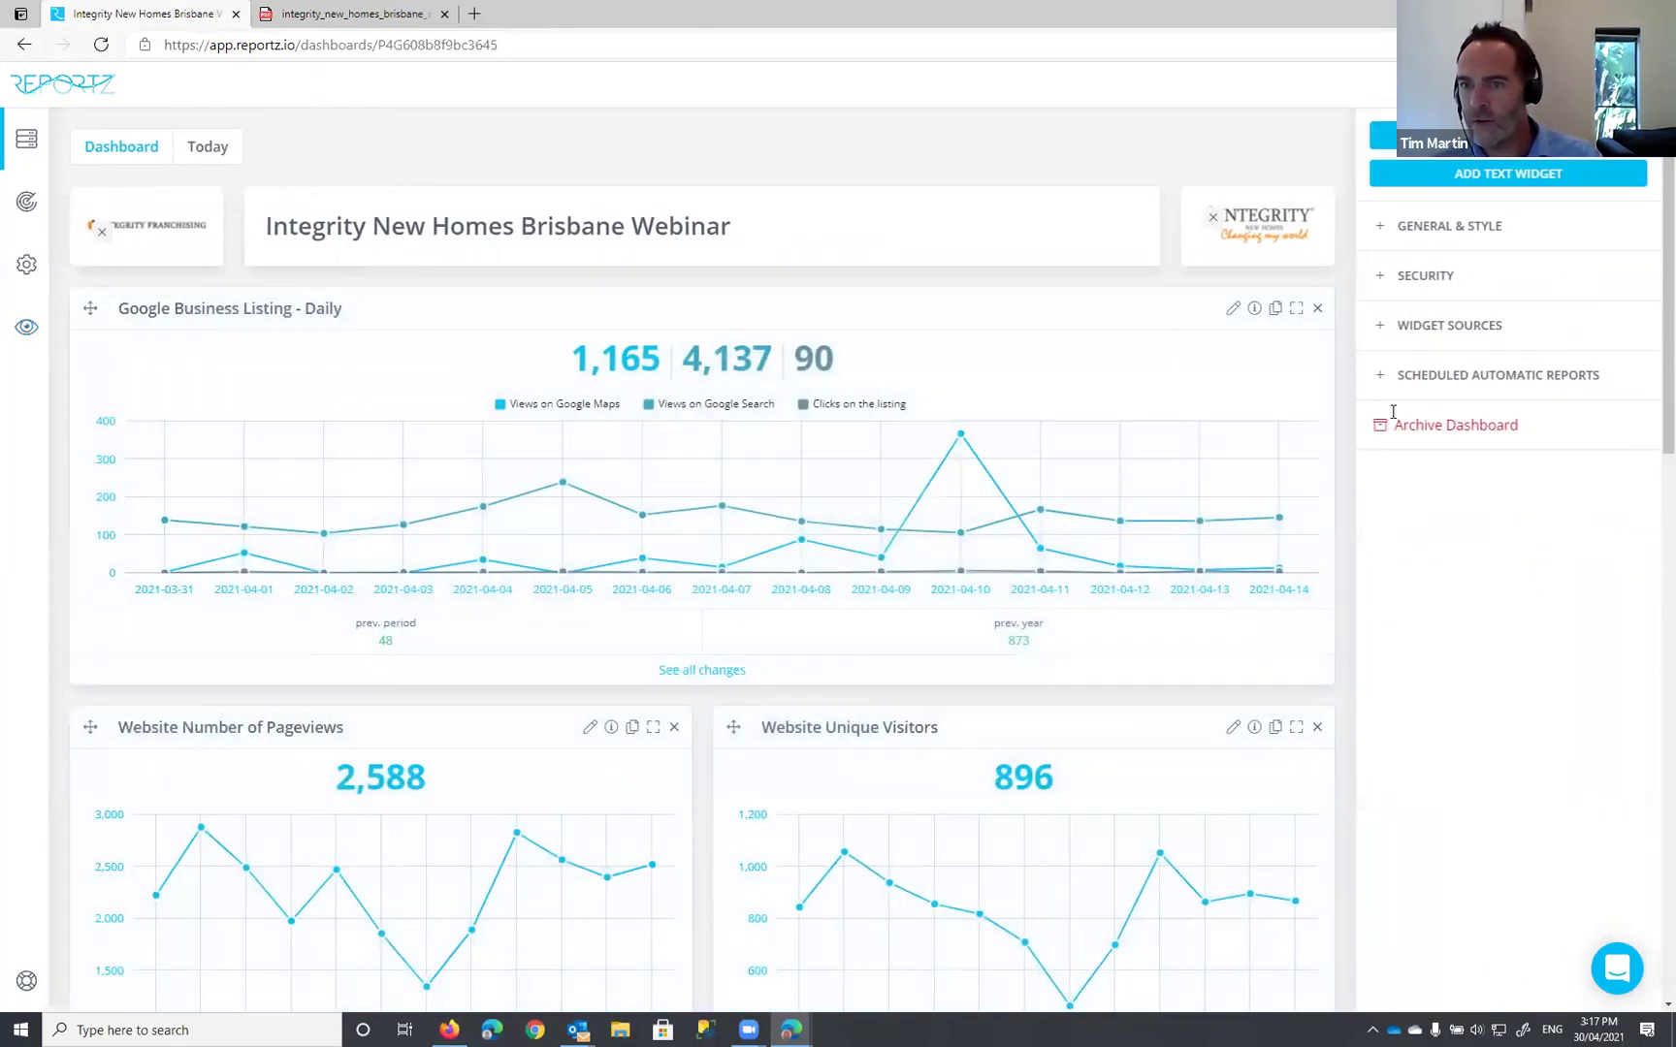
pyautogui.click(1460, 393)
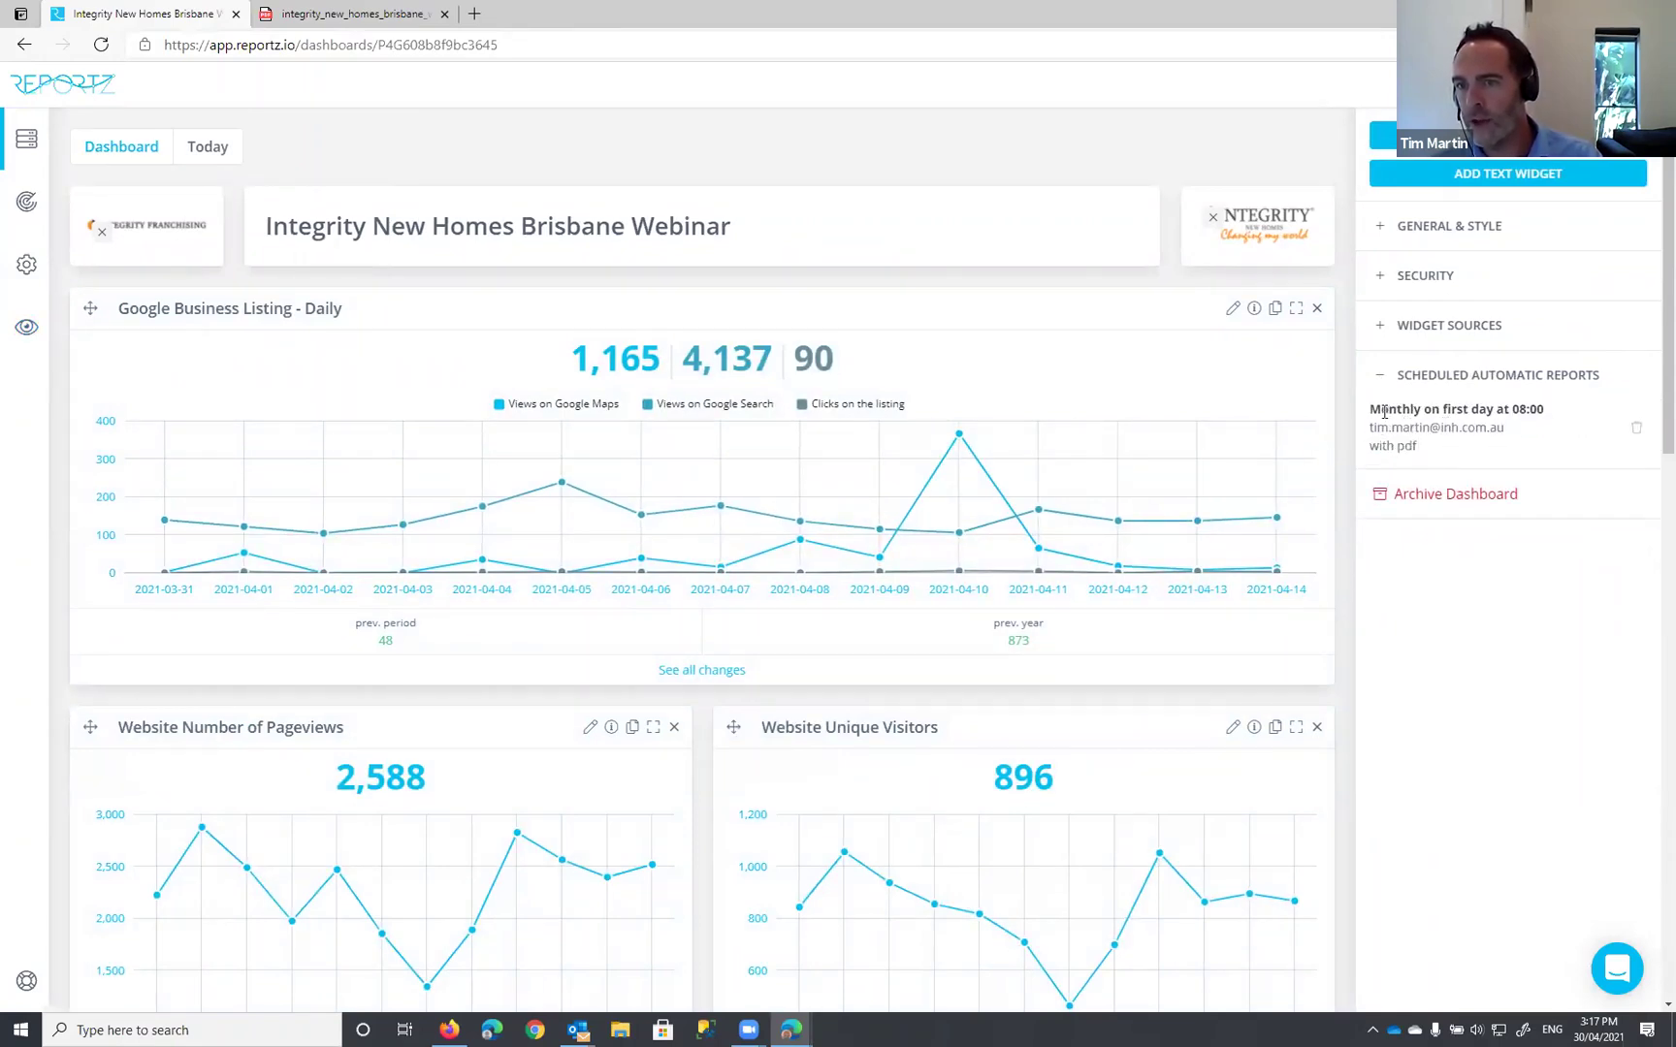
pyautogui.moveTo(1382, 411); pyautogui.dragTo(1534, 408)
pyautogui.moveTo(1369, 409); pyautogui.dragTo(1543, 408)
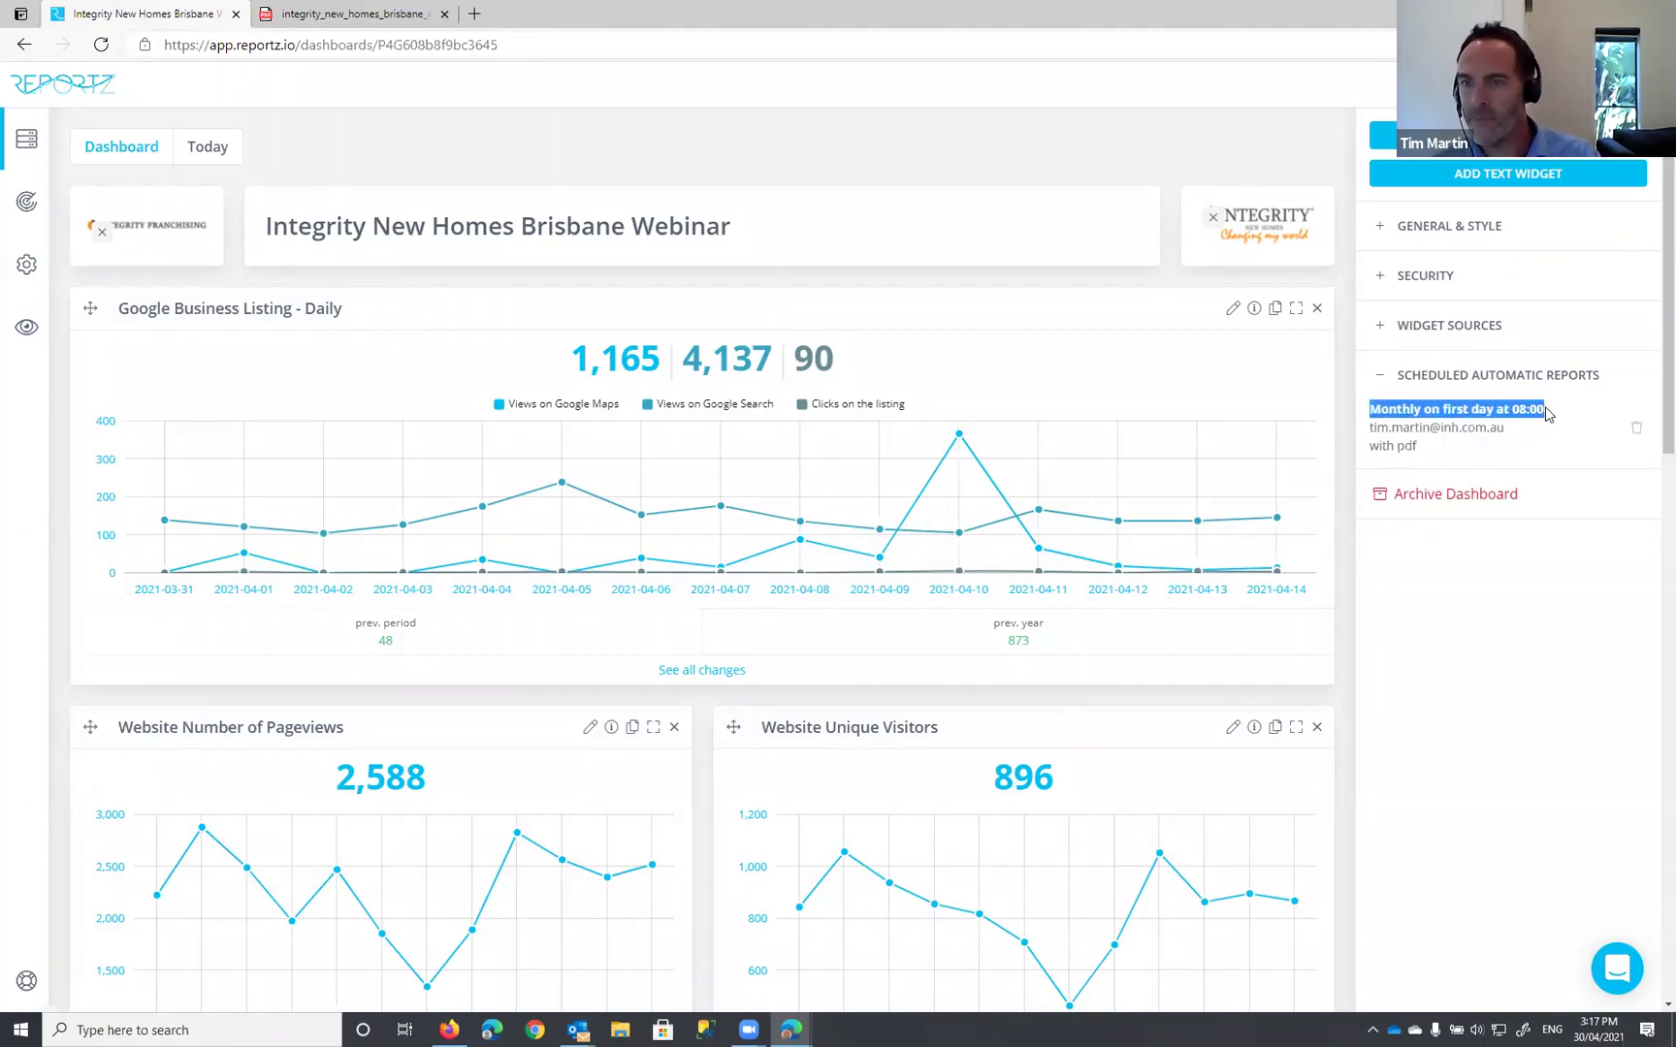